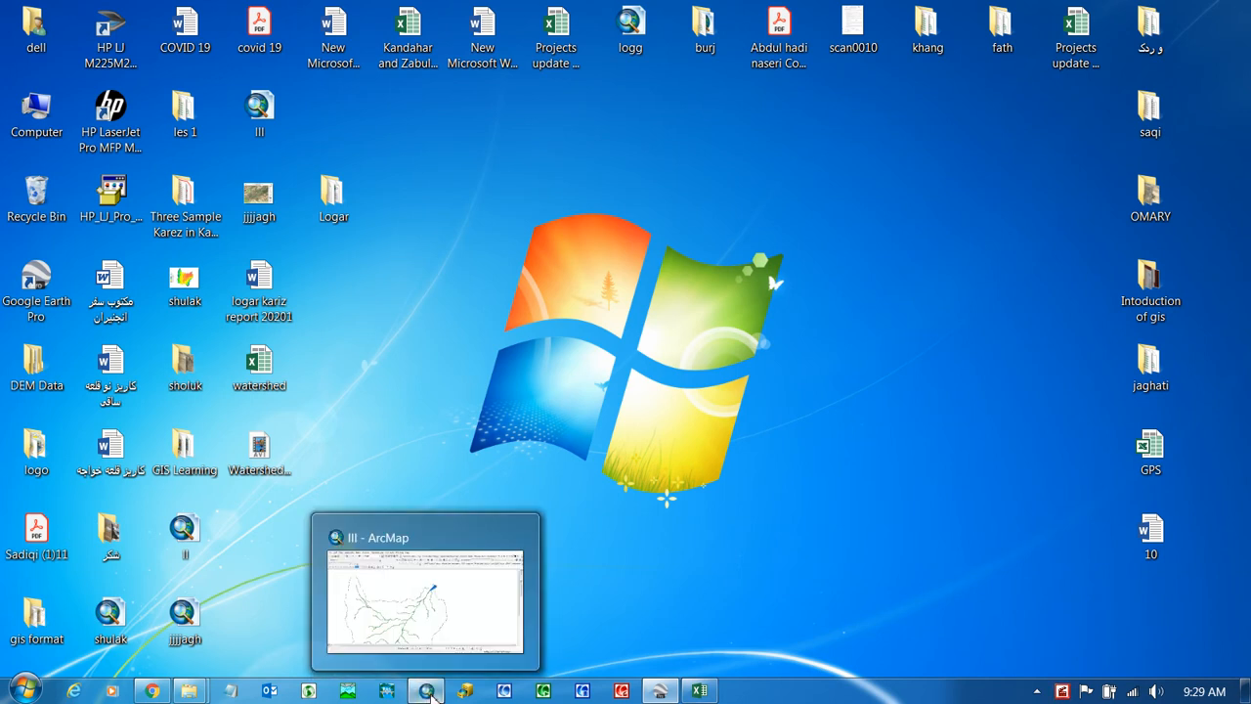
Step: Bring ArcMap forward, then pan and zoom out until the whole watershed and its streams are centred
left_click(431, 692)
left_click_drag(643, 352, 831, 293)
left_click_drag(784, 386, 788, 367)
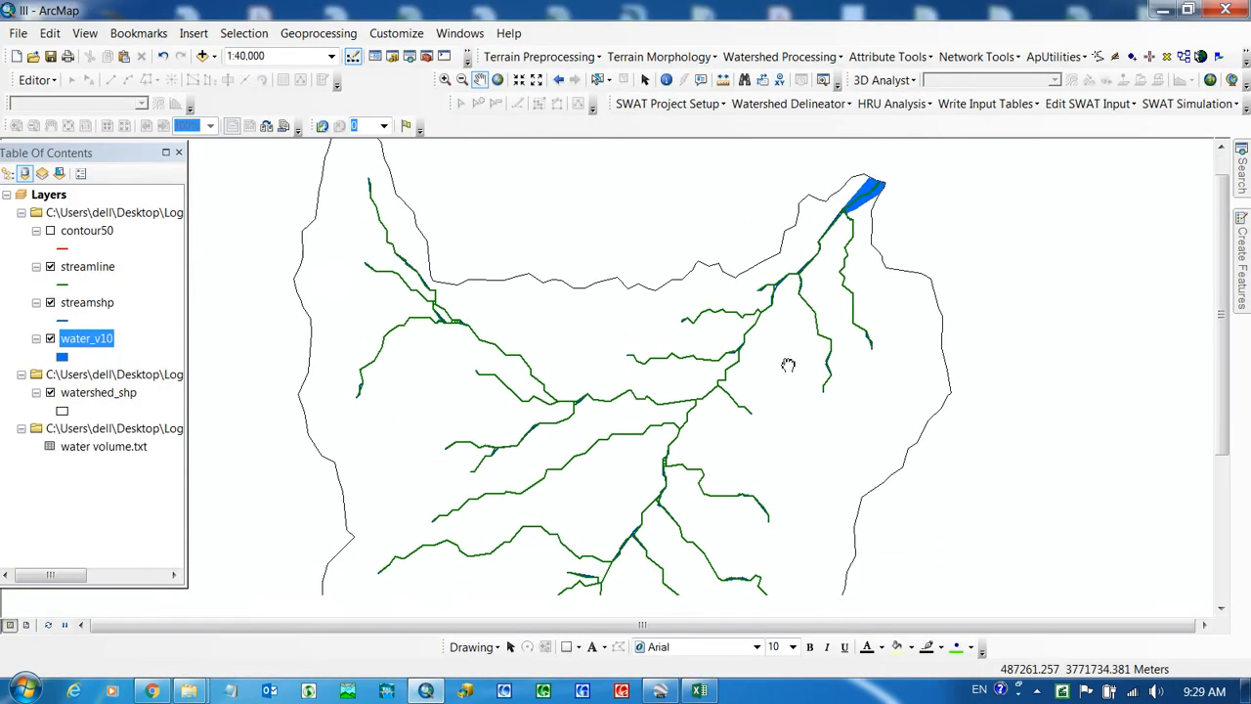
left_click(462, 79)
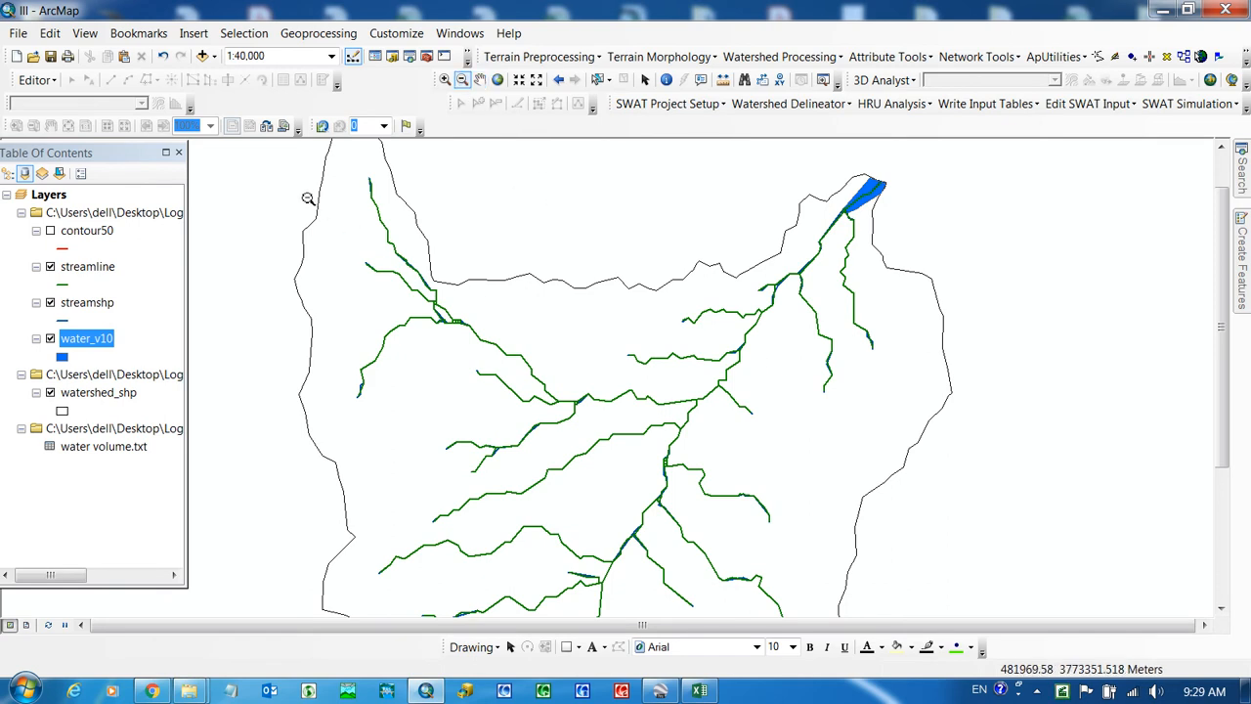
left_click_drag(268, 166, 1049, 631)
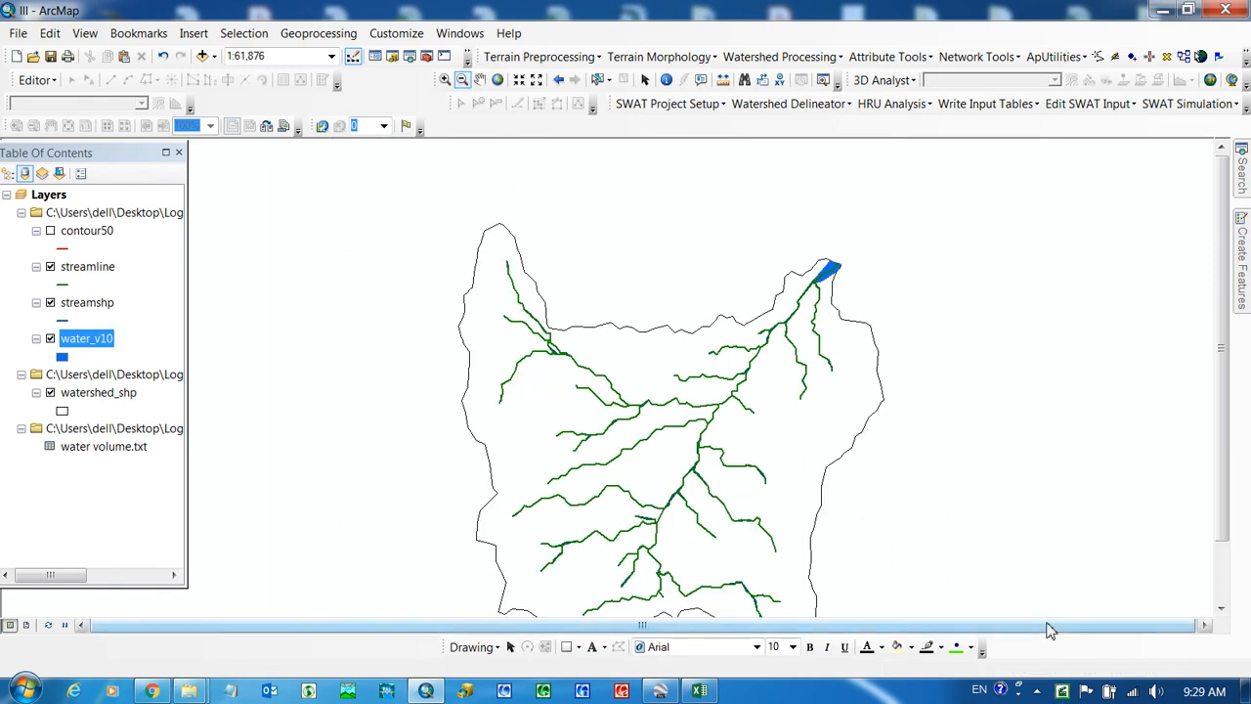
left_click(479, 80)
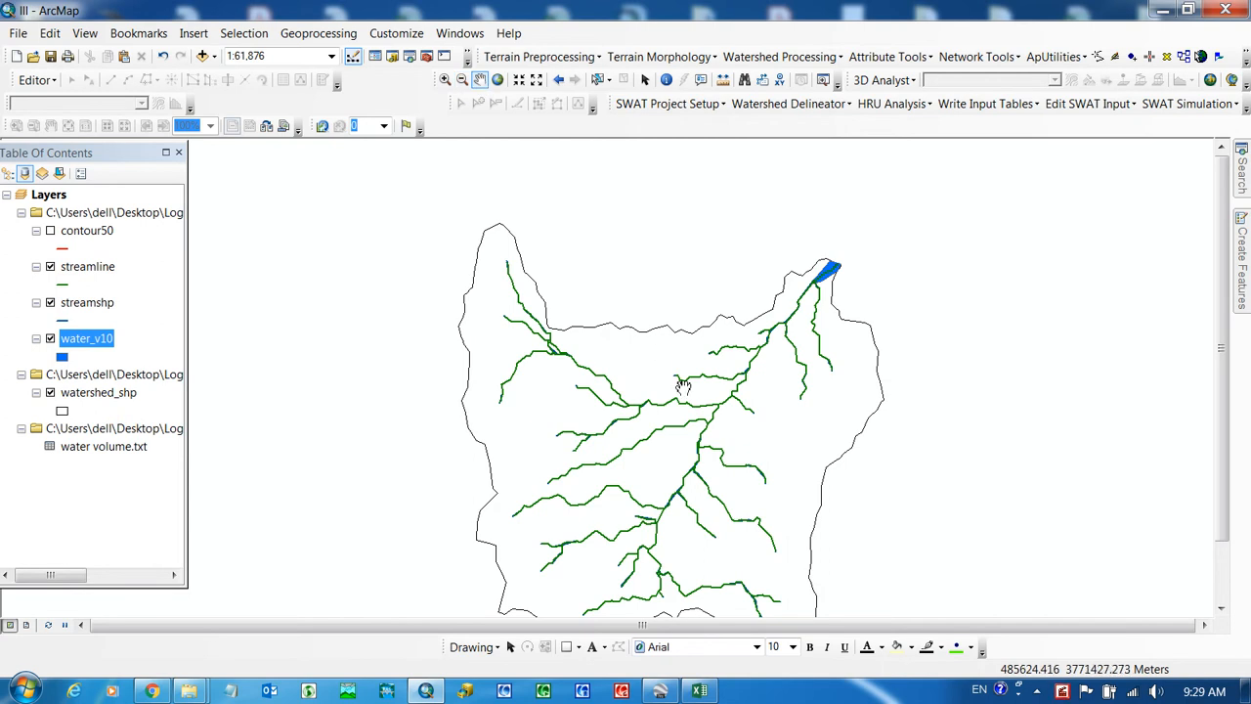
left_click_drag(662, 352, 668, 267)
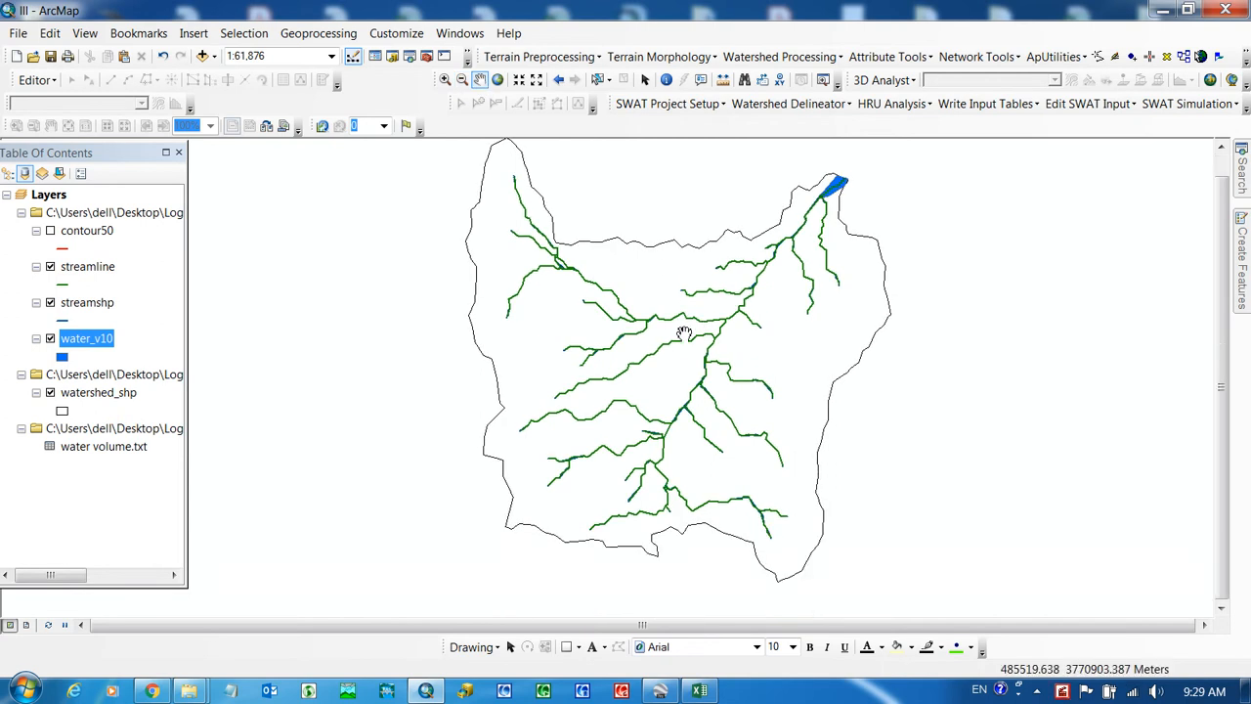
left_click_drag(688, 338, 692, 350)
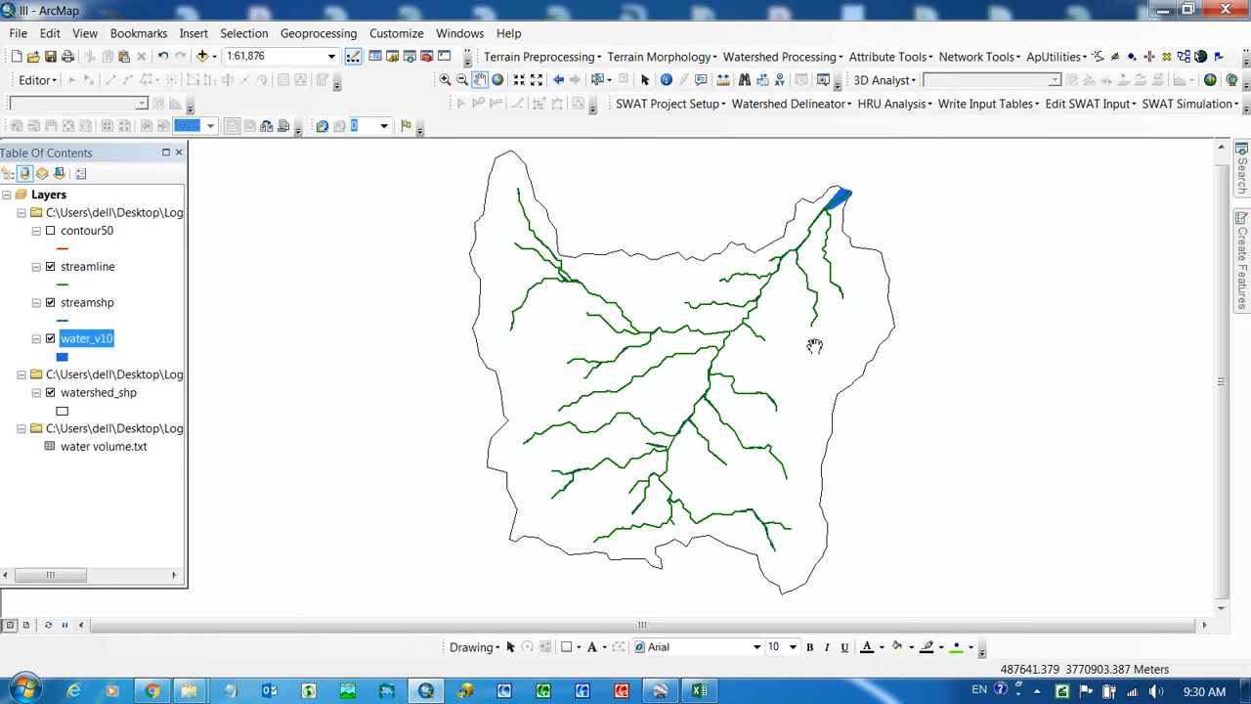
left_click_drag(805, 366, 756, 368)
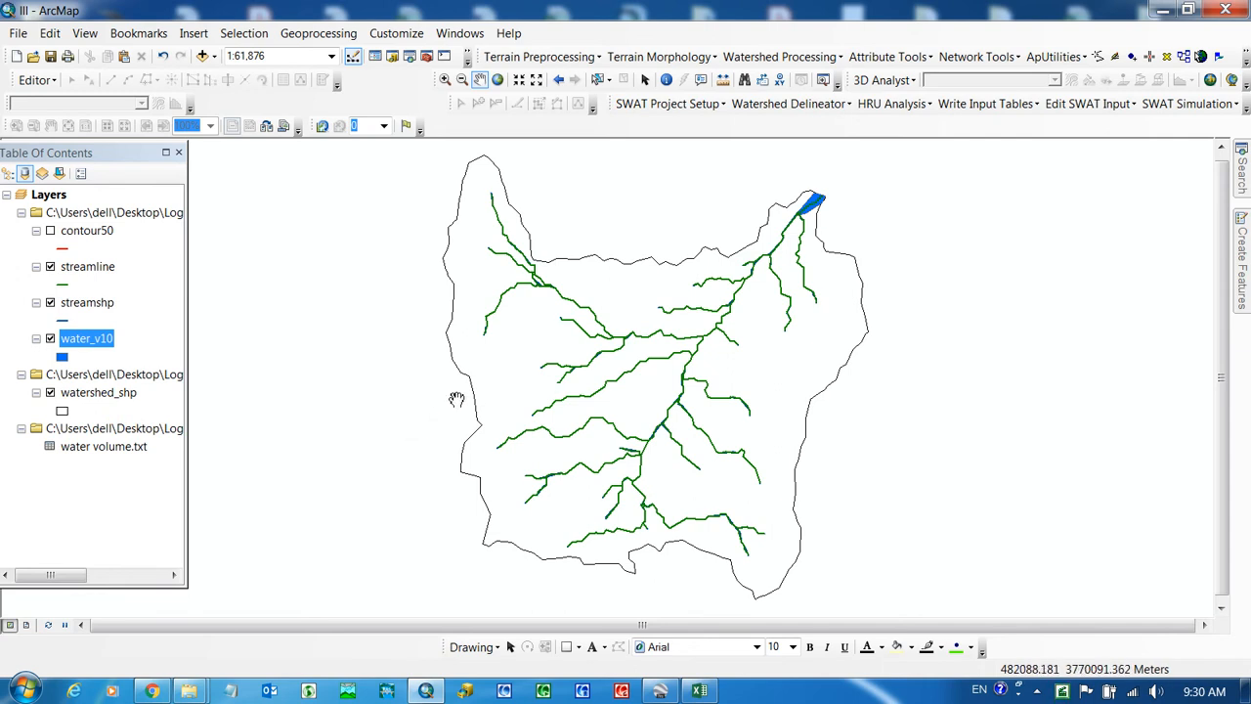
Step: Switch to Layout View and set Page and Print Setup to A3 paper in Landscape orientation
left_click(27, 625)
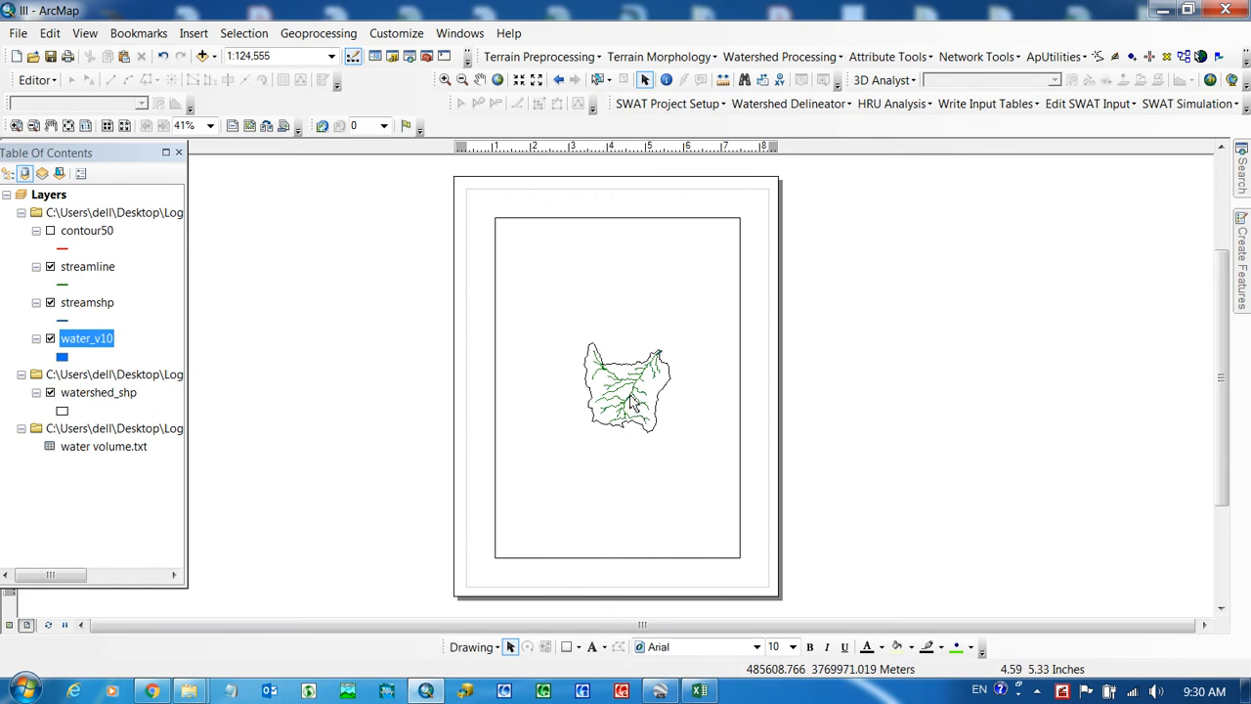
left_click(17, 35)
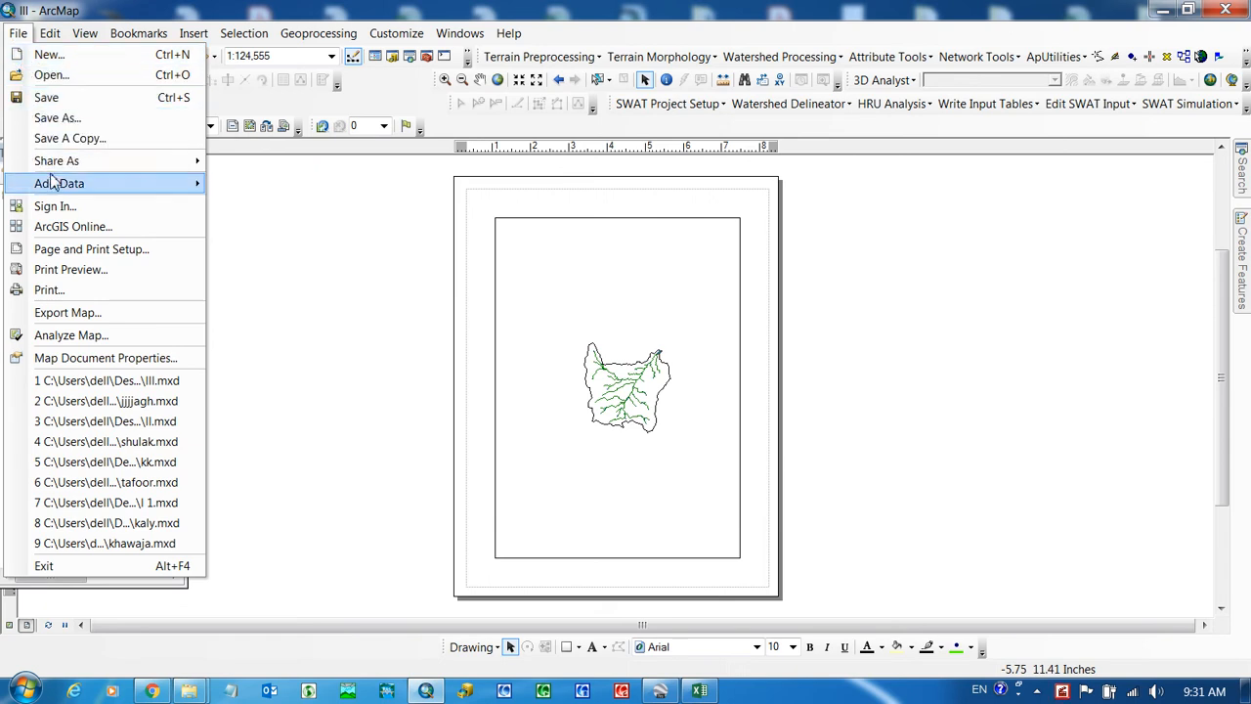
left_click(53, 252)
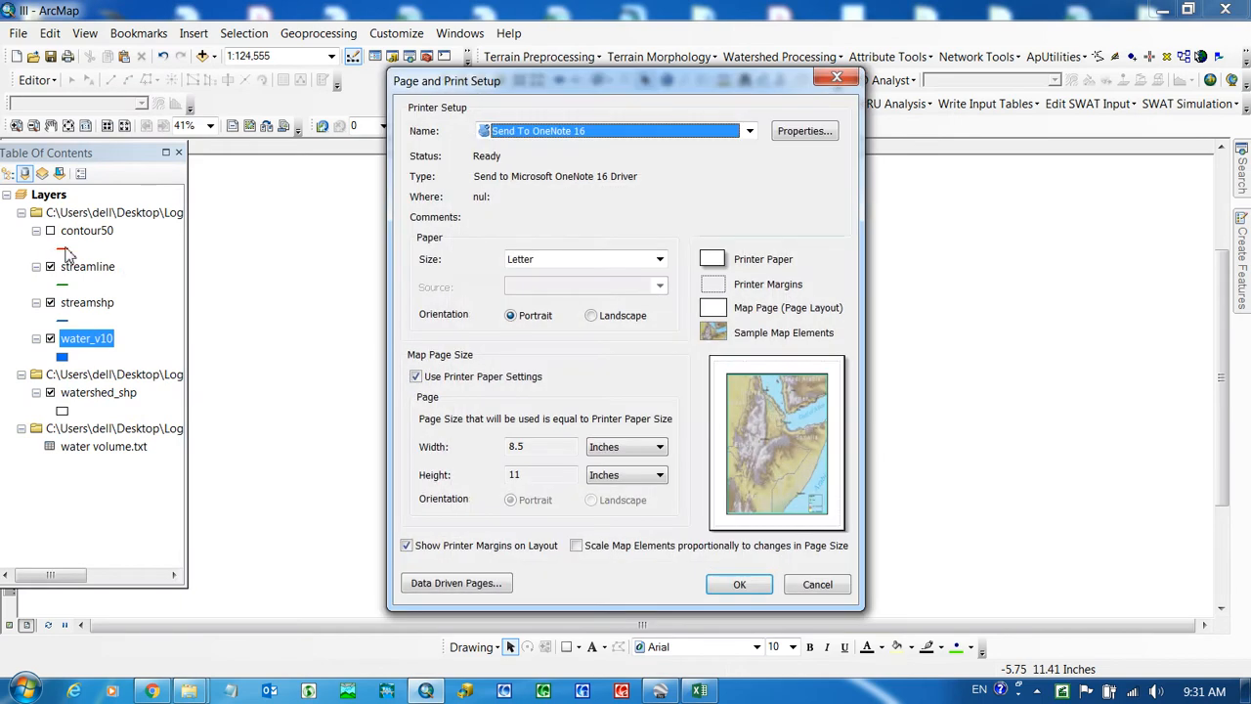
left_click(660, 259)
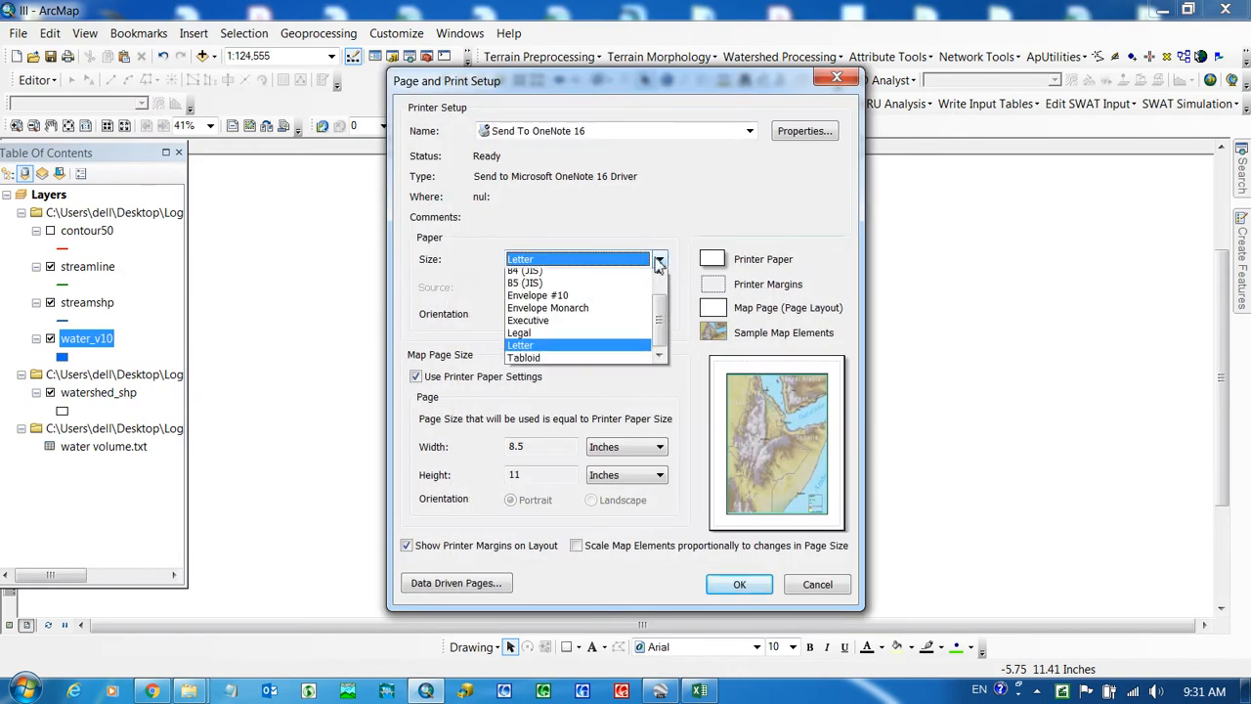
scroll(658, 306, "up", 1)
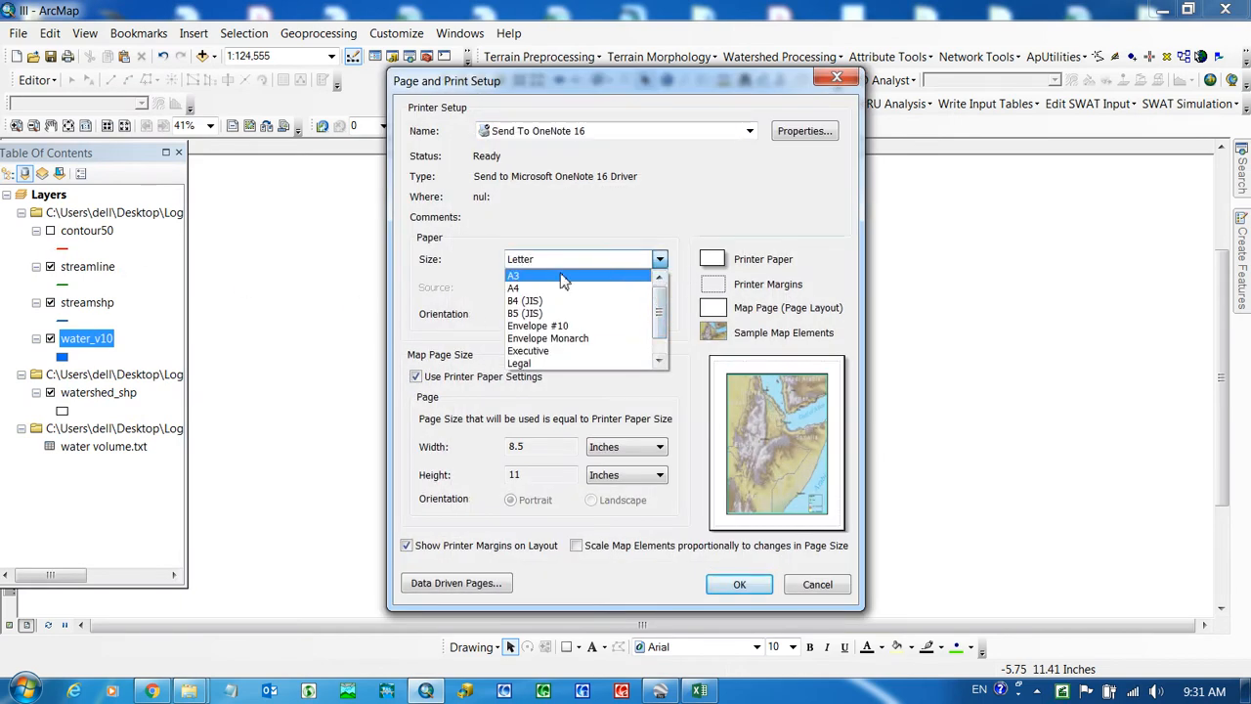
left_click(572, 276)
left_click(591, 315)
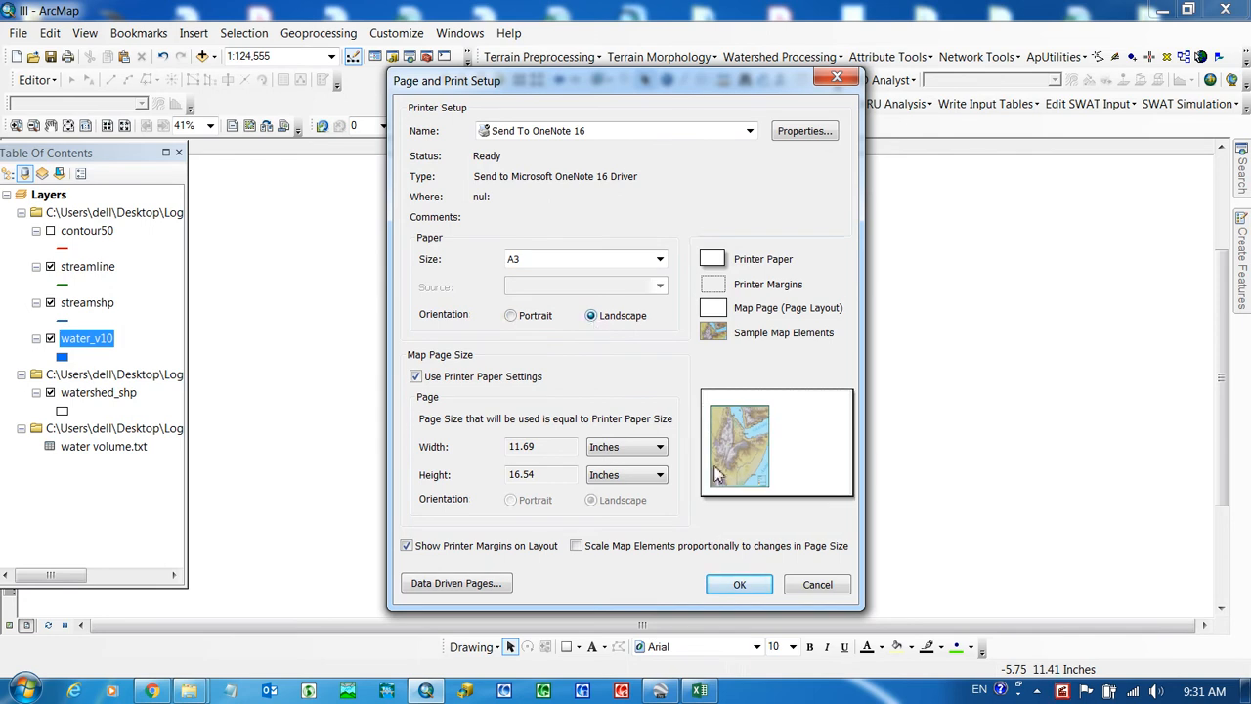
left_click(741, 584)
left_click(534, 427)
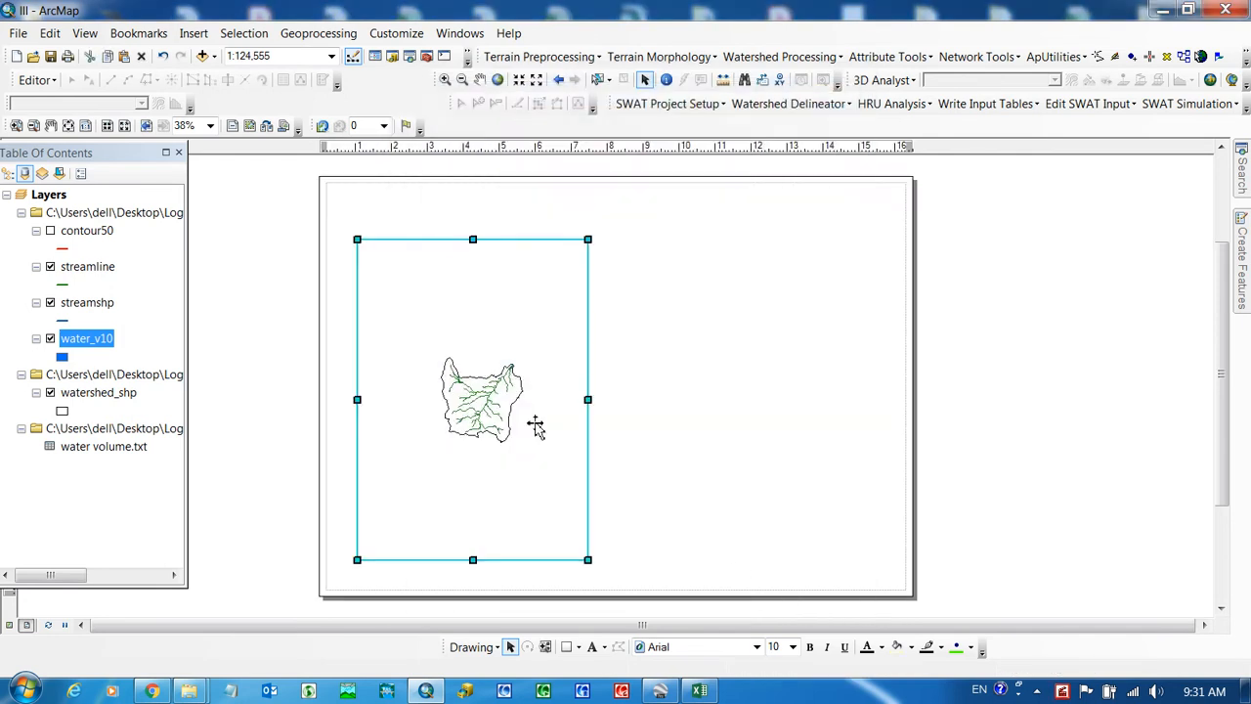
Step: Widen the map frame to the left and right and extend it down the page
left_click_drag(590, 397, 795, 464)
left_click_drag(356, 399, 329, 430)
left_click_drag(561, 561, 559, 593)
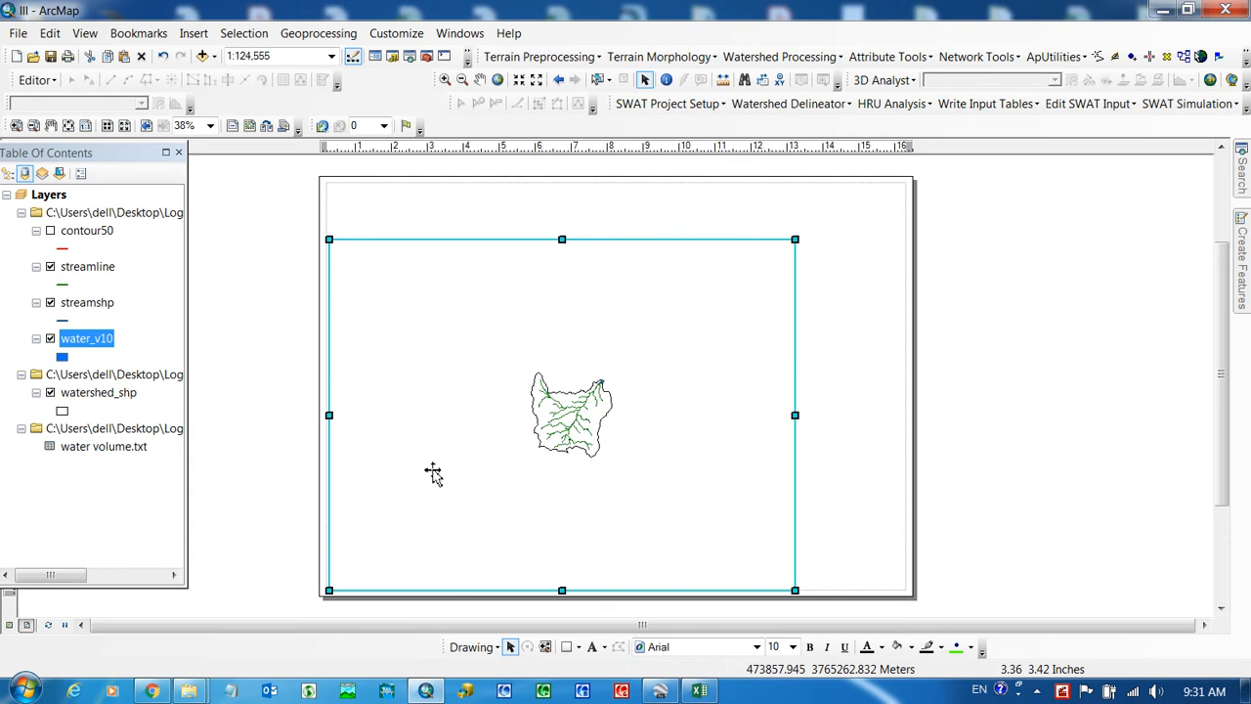
left_click(330, 422)
left_click_drag(332, 424, 331, 426)
left_click_drag(802, 415, 808, 415)
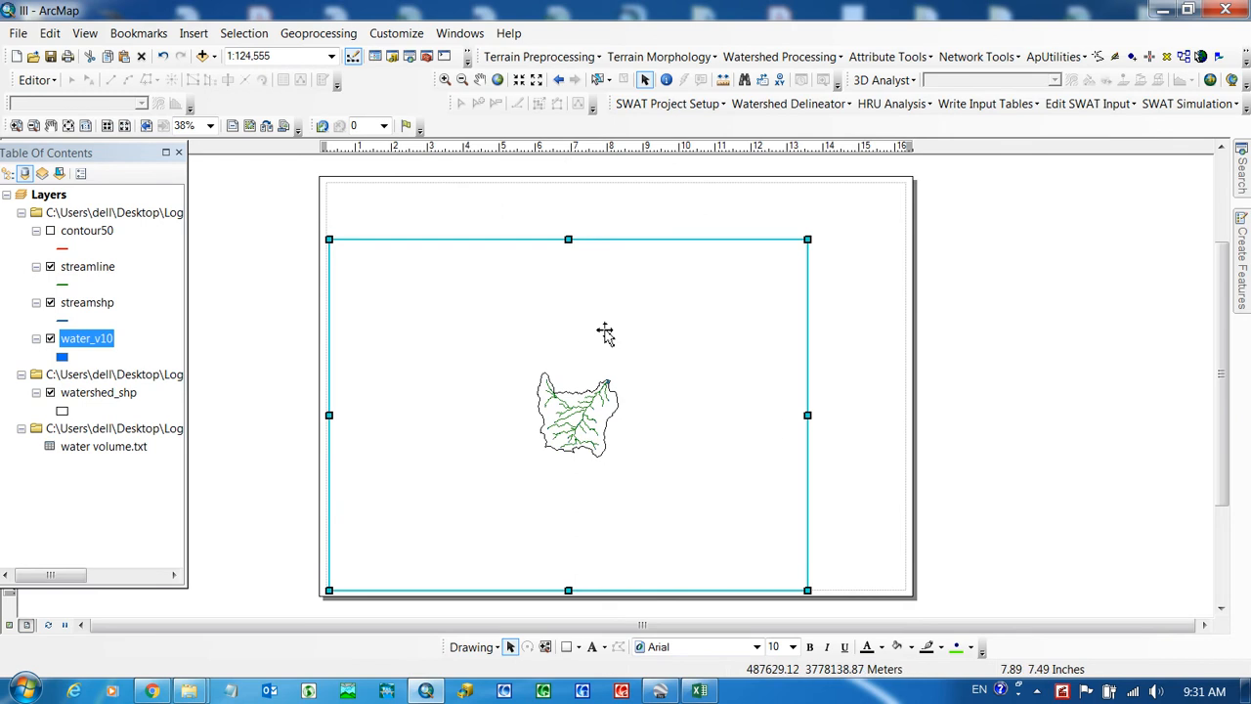
Step: Zoom in so the watershed fills the frame at about 1:33,613, then recentre it
left_click(446, 80)
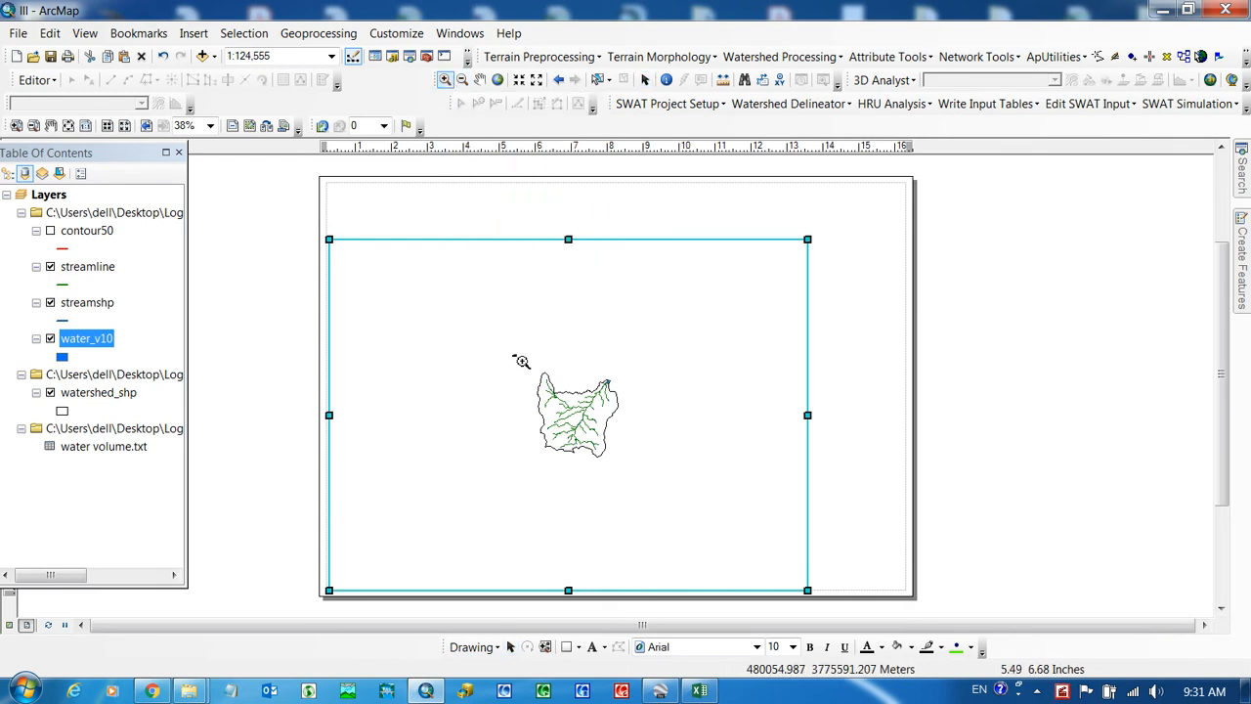
left_click_drag(647, 475, 515, 356)
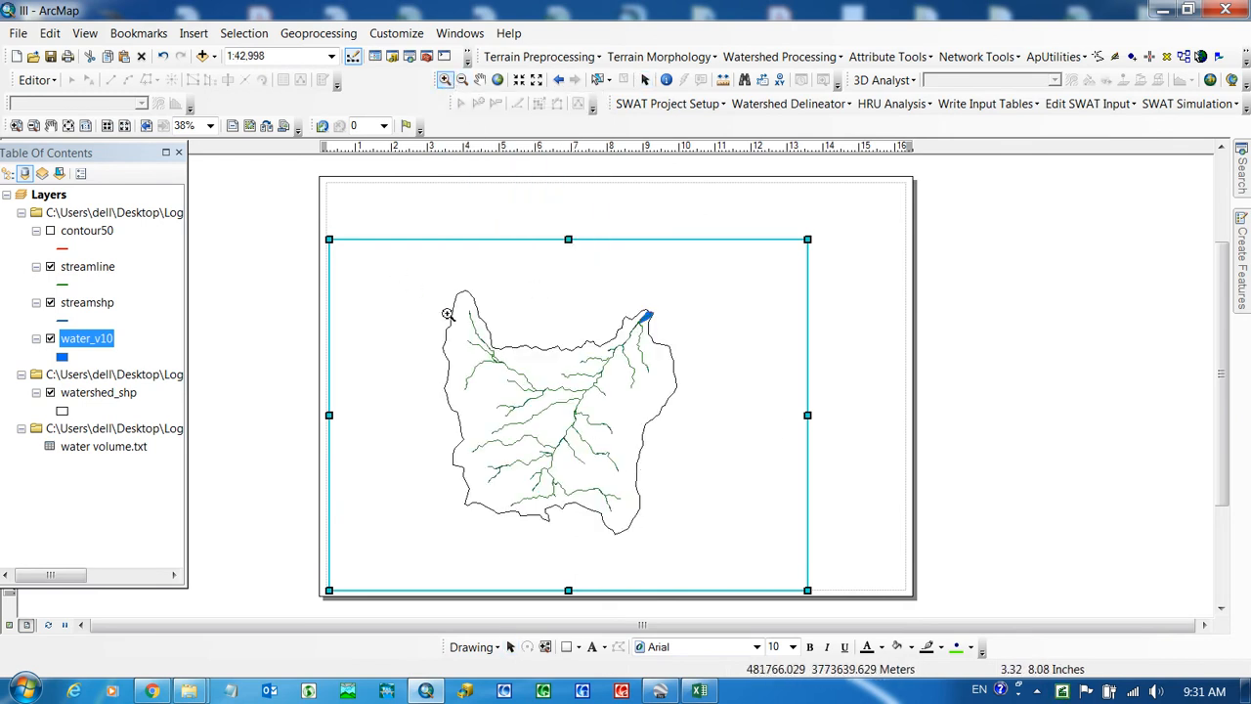
left_click_drag(579, 429, 704, 544)
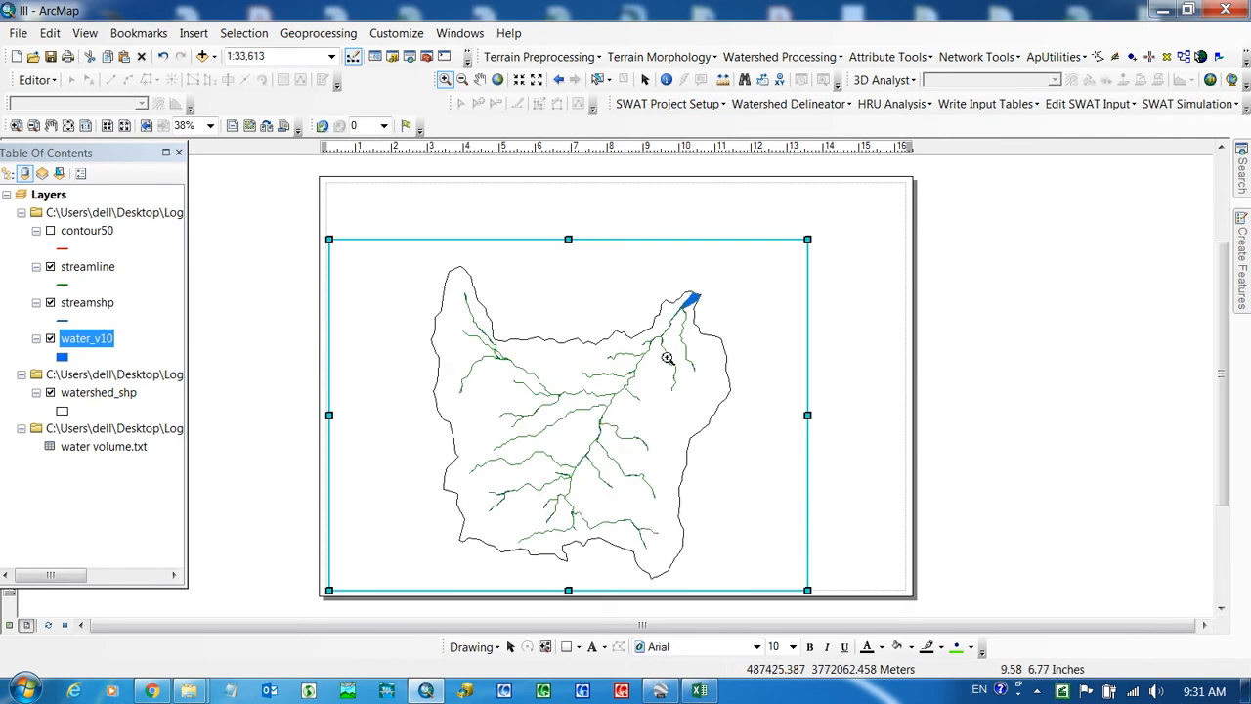
left_click(480, 80)
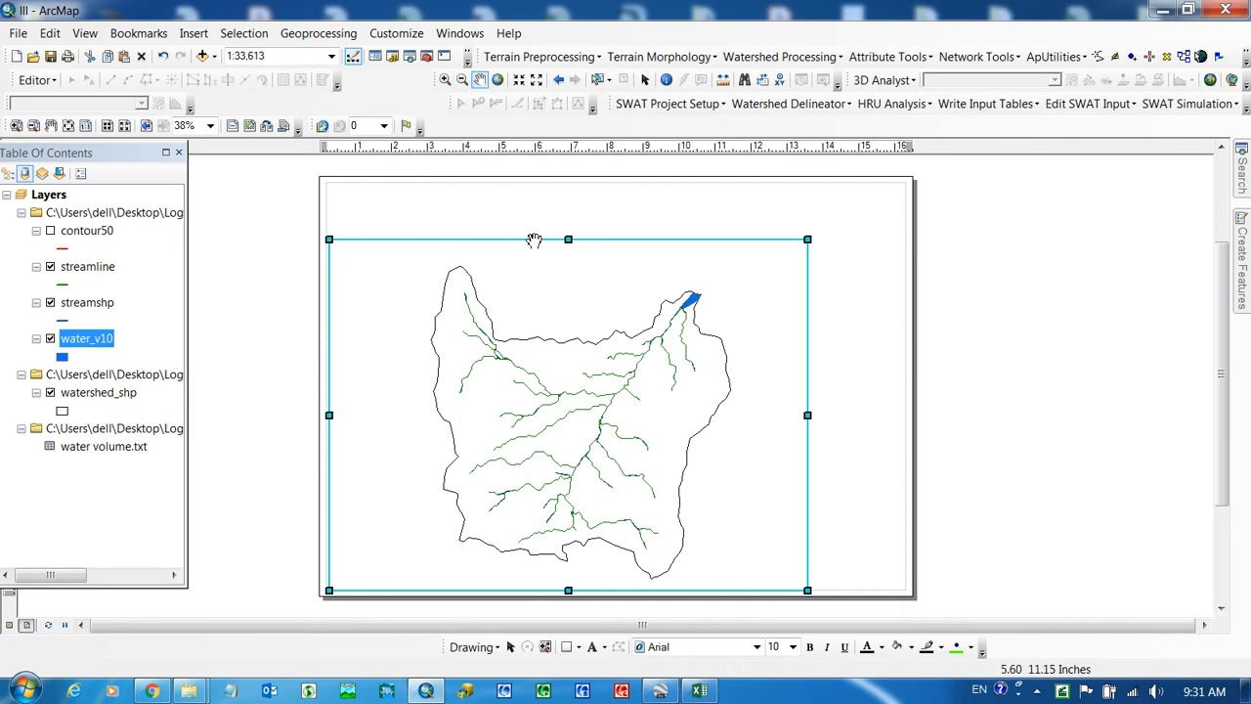
left_click_drag(575, 447, 571, 437)
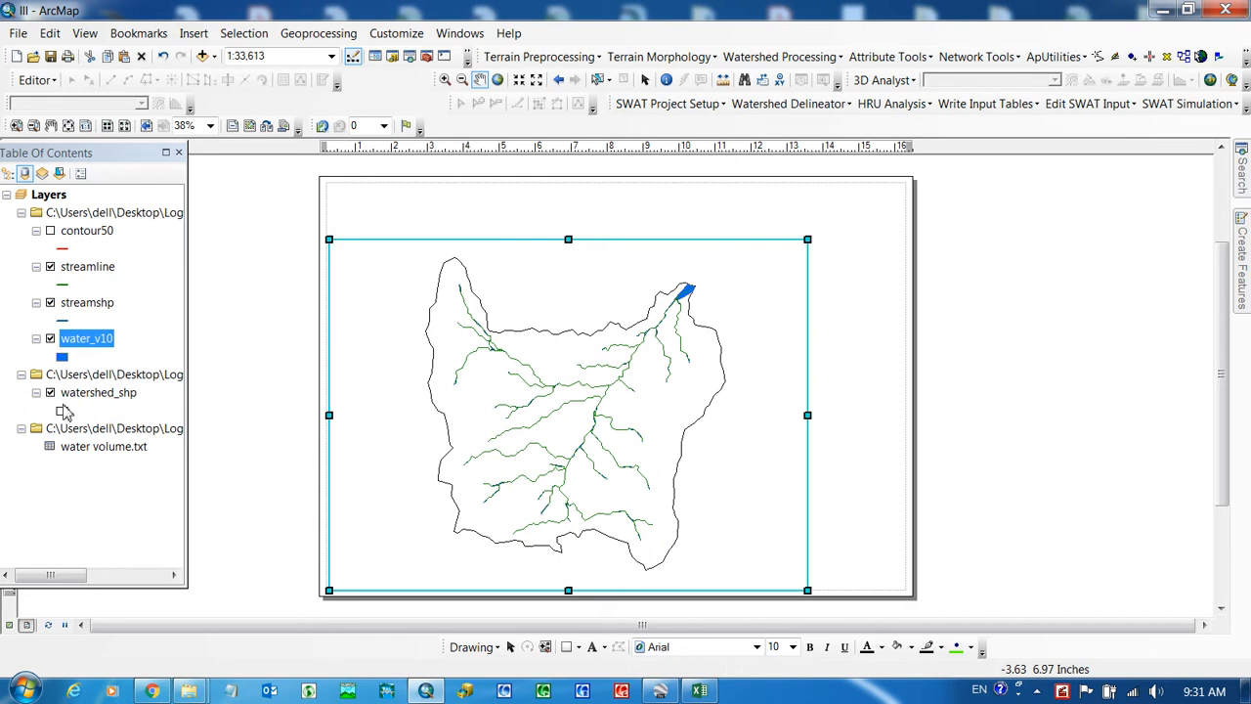
Step: Give the watershed_shp symbol a red outline of width 1
left_click(62, 415)
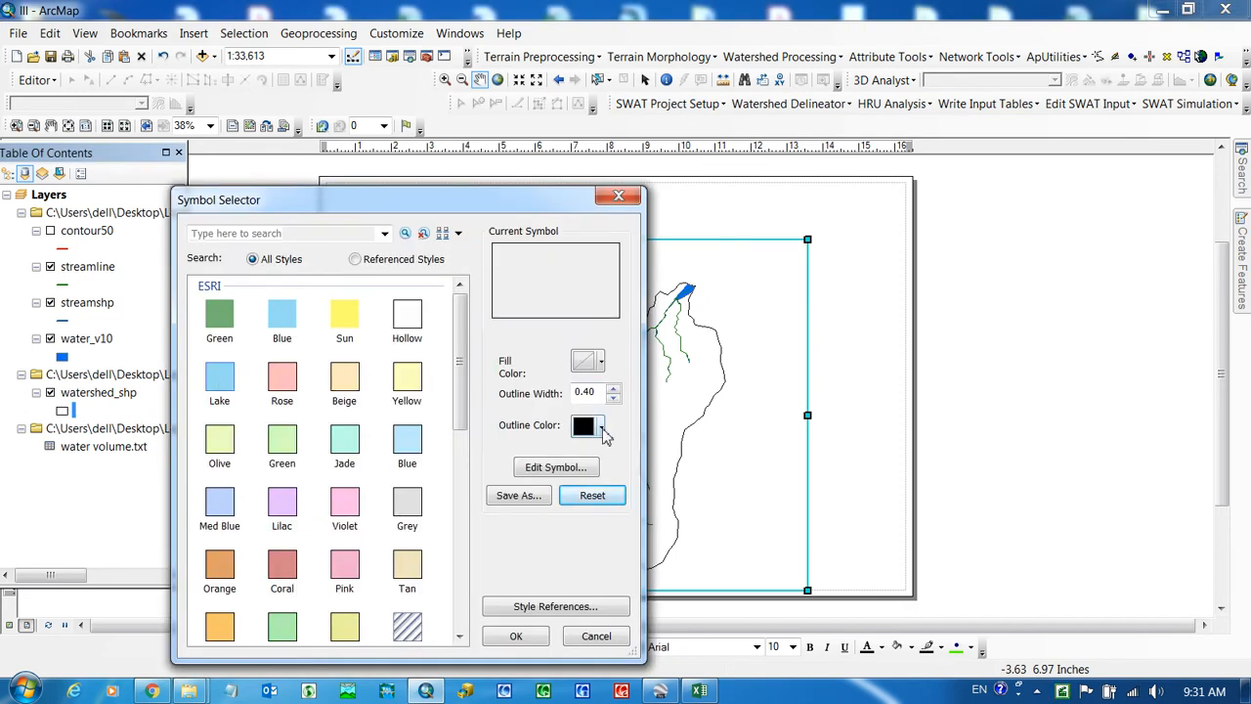
left_click(600, 426)
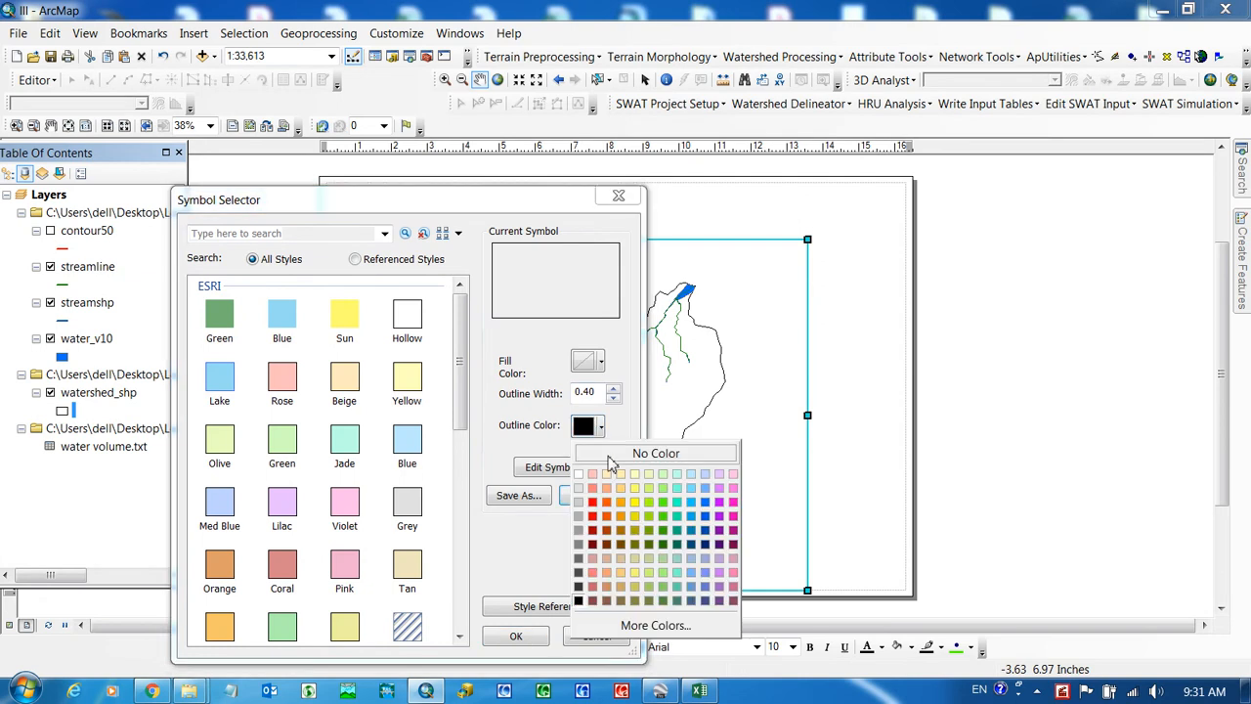
left_click(593, 508)
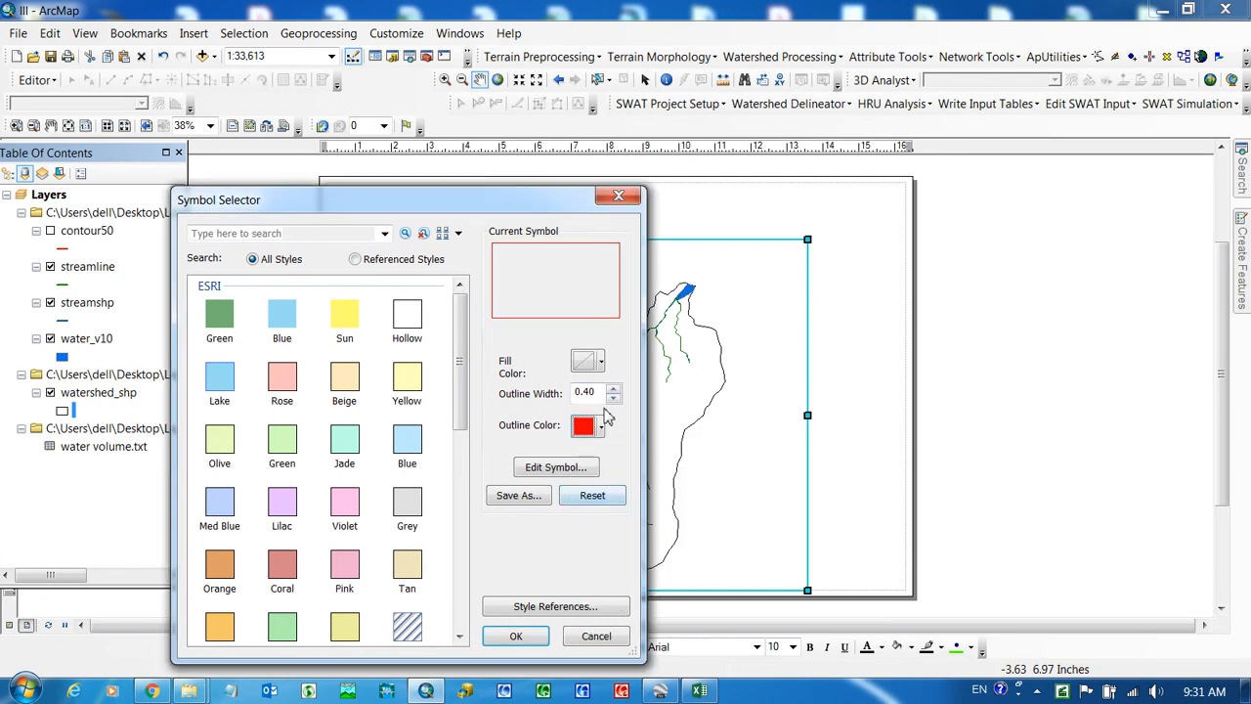
left_click(613, 389)
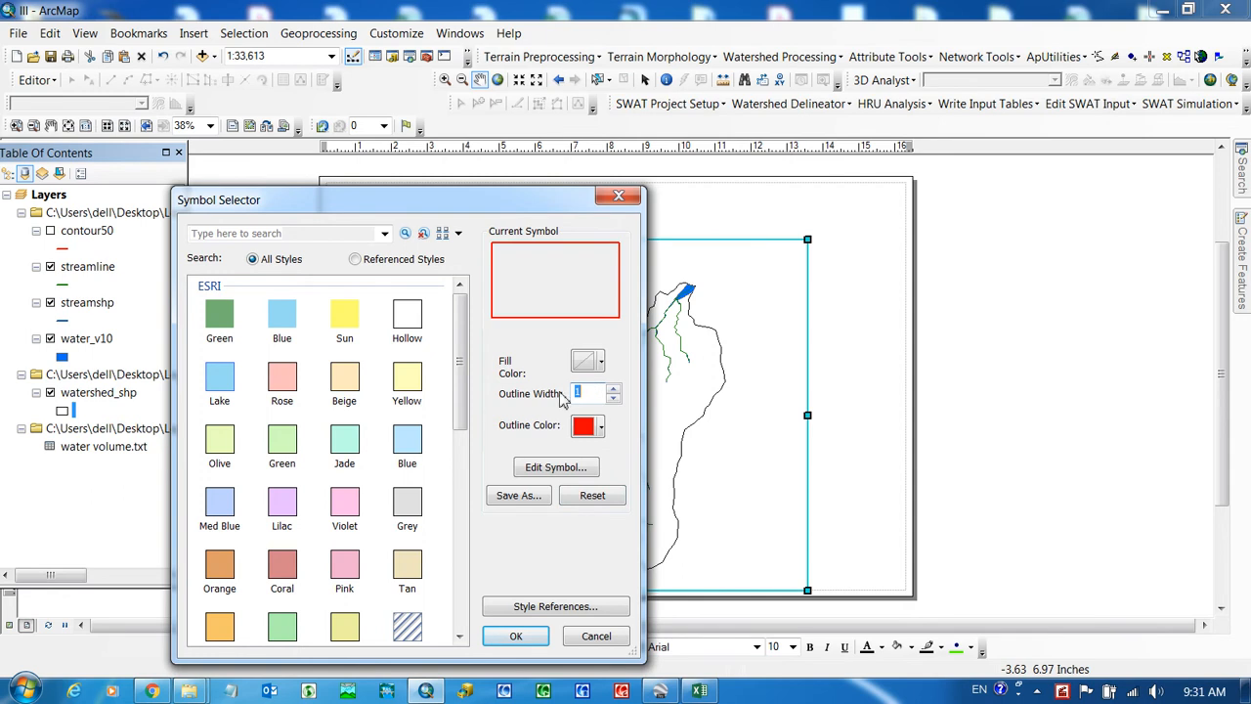
left_click(521, 636)
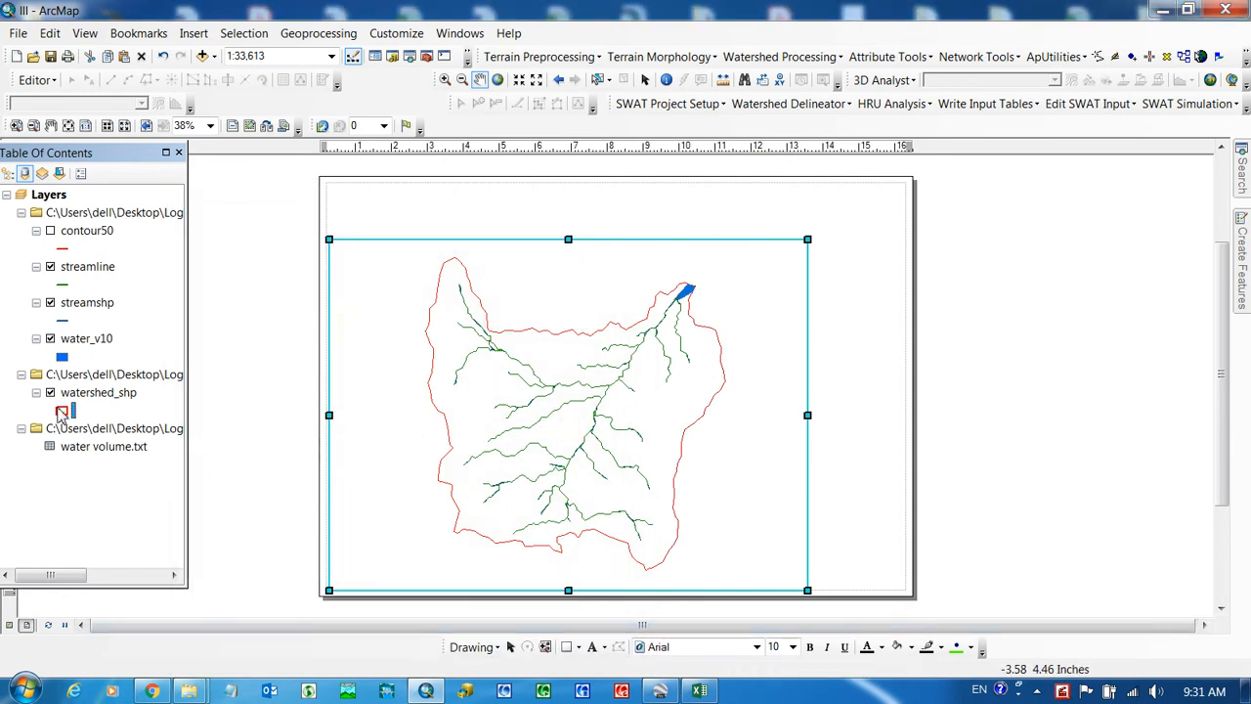
Step: Set the watershed_shp fill colour to Tourmaline Green
left_click(62, 411)
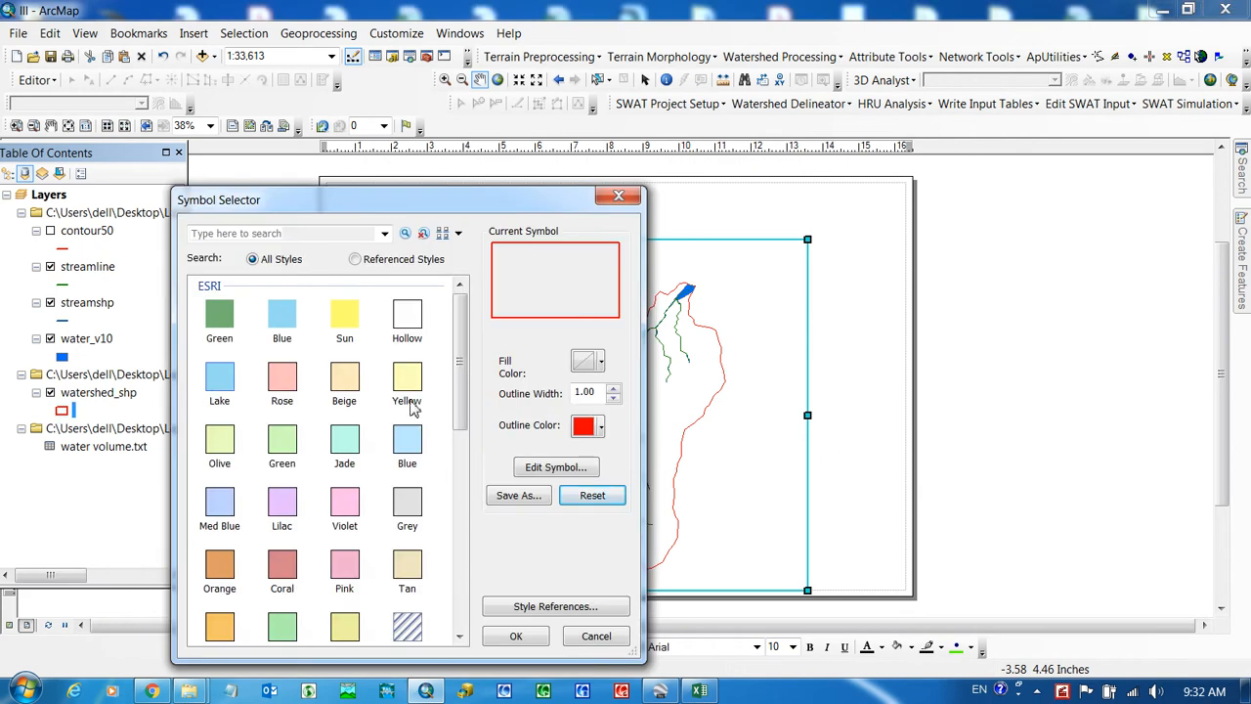
mouse_move(465, 388)
left_mouse_down()
mouse_move(467, 411)
mouse_move(464, 392)
left_mouse_up()
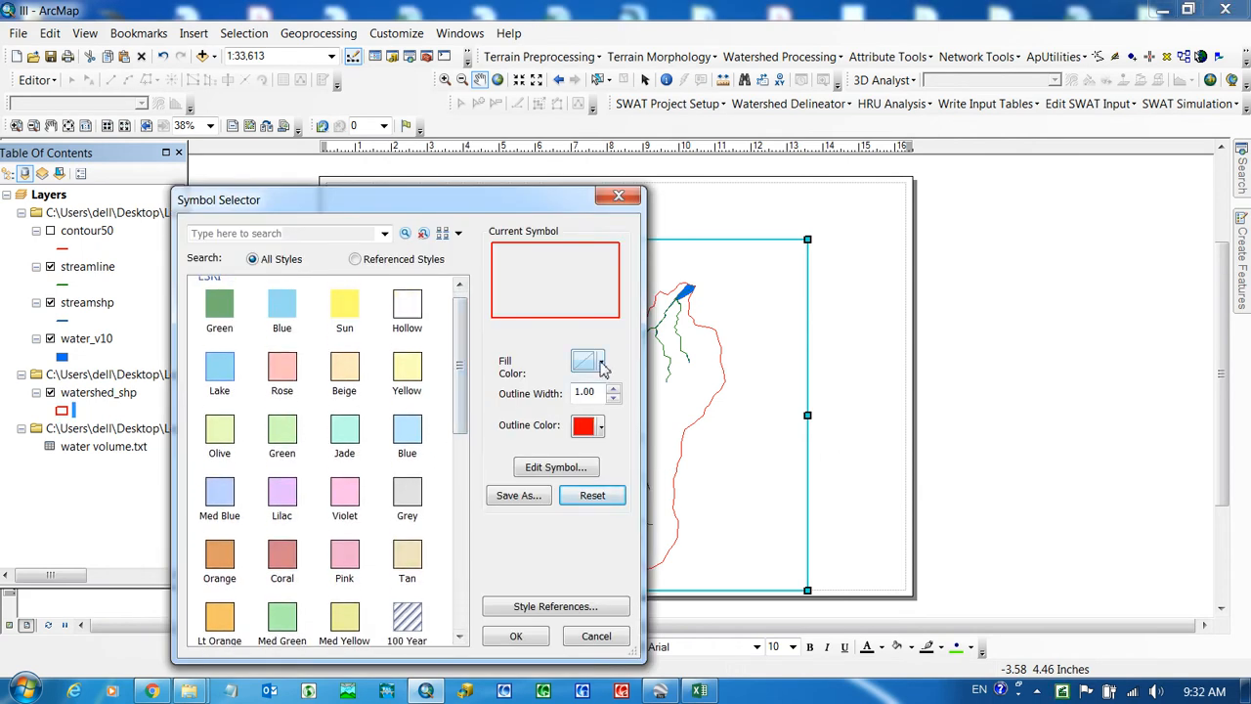
left_click(601, 363)
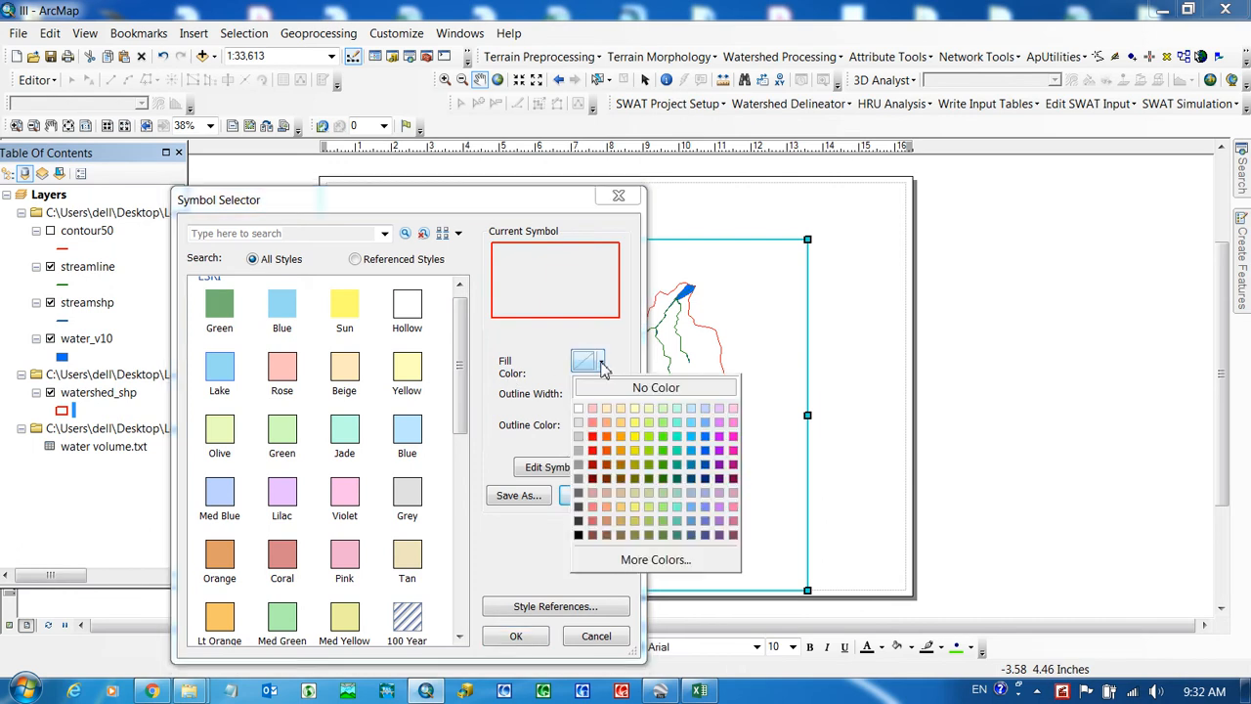
left_click(677, 437)
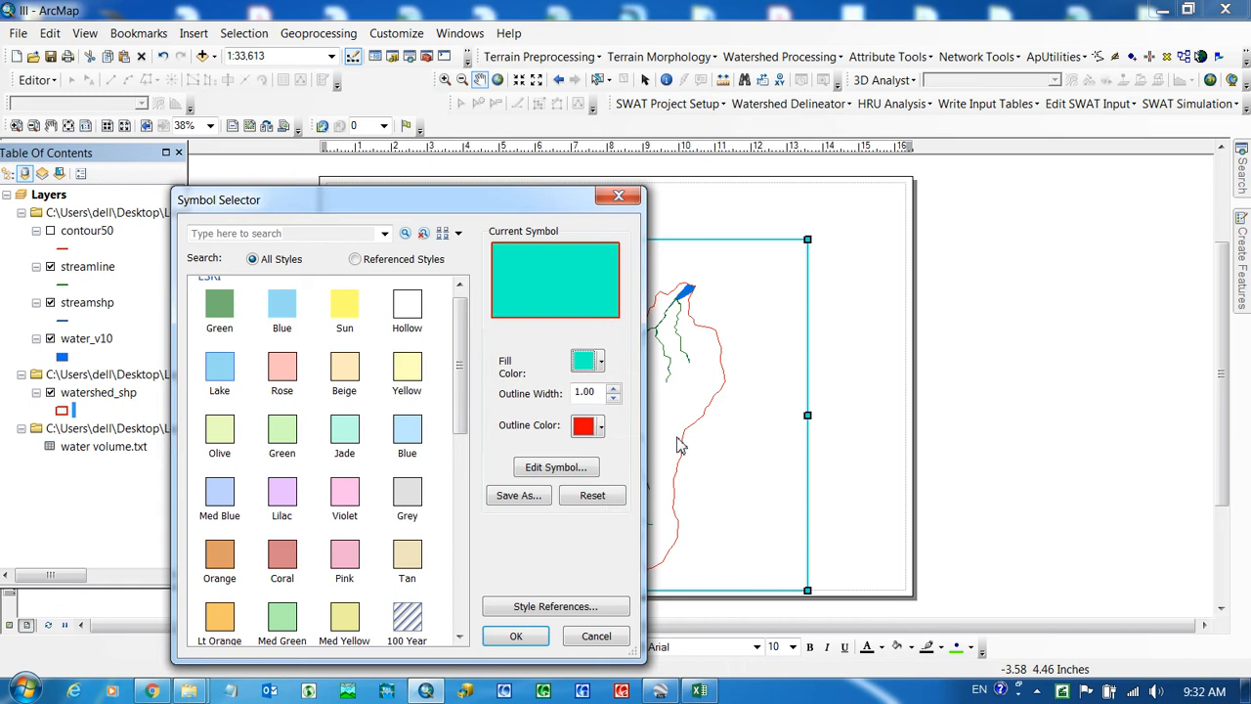
left_click(516, 635)
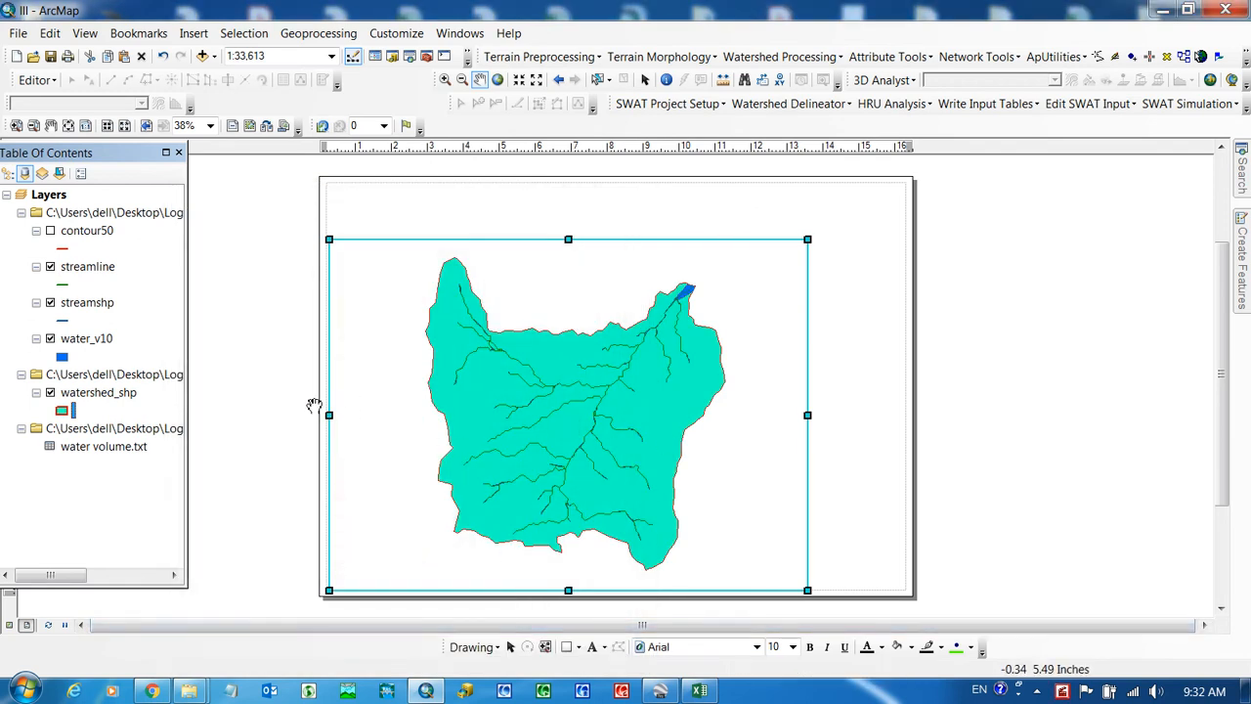
Step: Set watershed_shp's display transparency to 70% in its Layer Properties
right_click(92, 393)
left_click(134, 379)
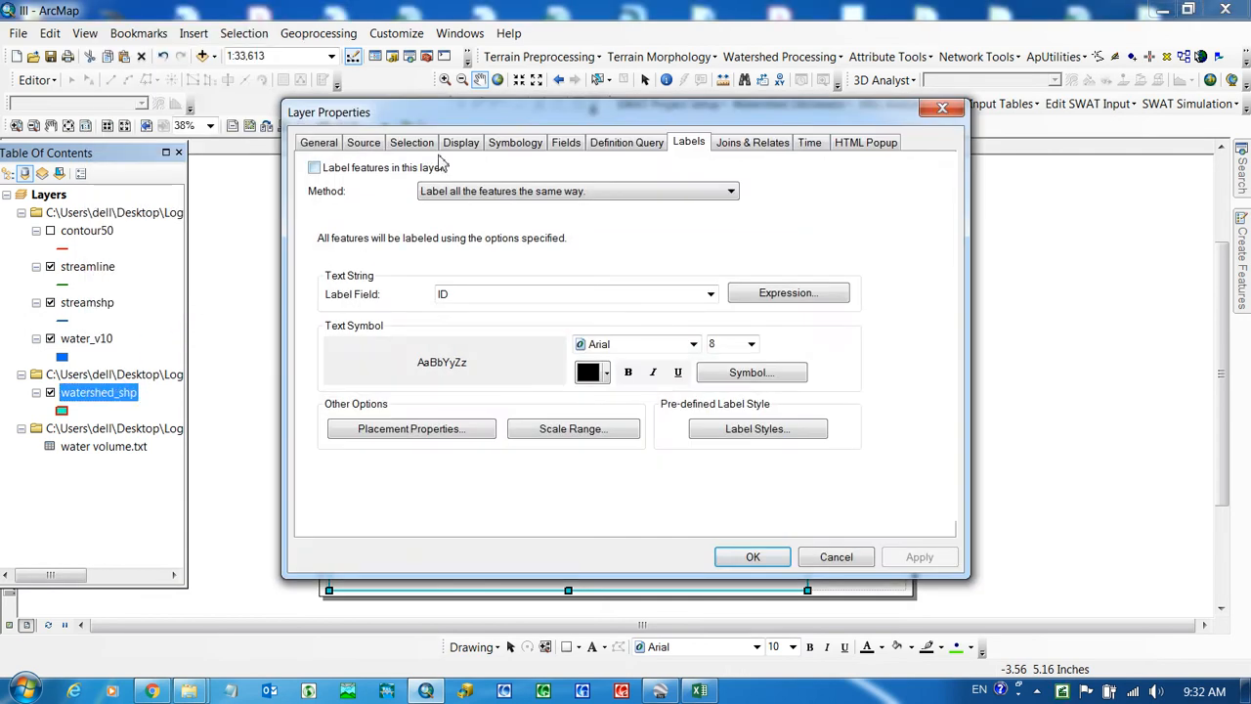
left_click(456, 149)
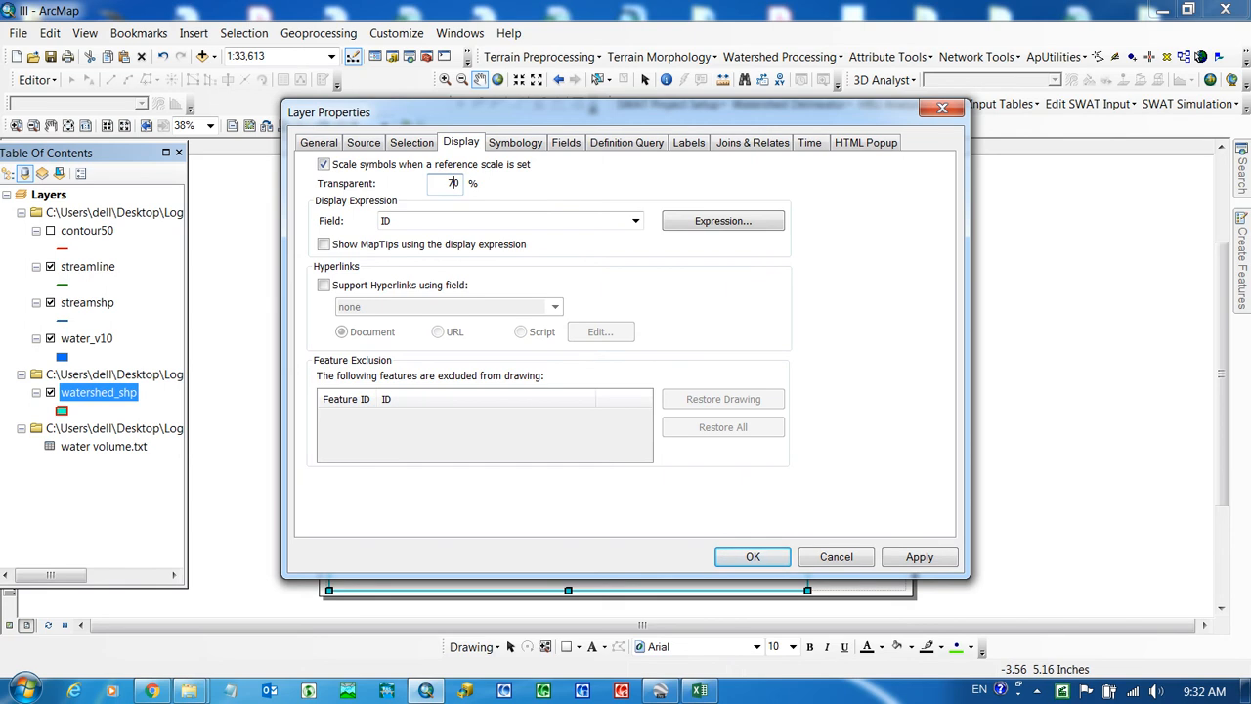
key("Return")
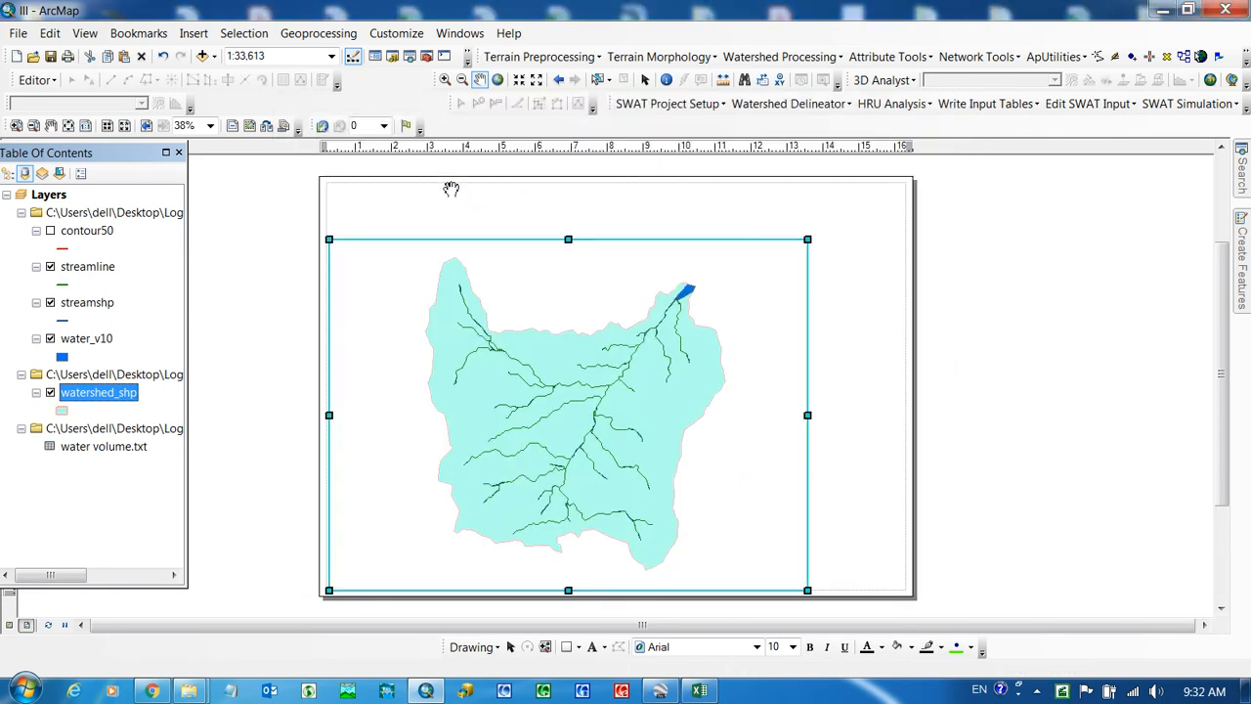
Step: Remove the streamline layer and give streamshp the River line symbol
right_click(84, 274)
left_click(108, 299)
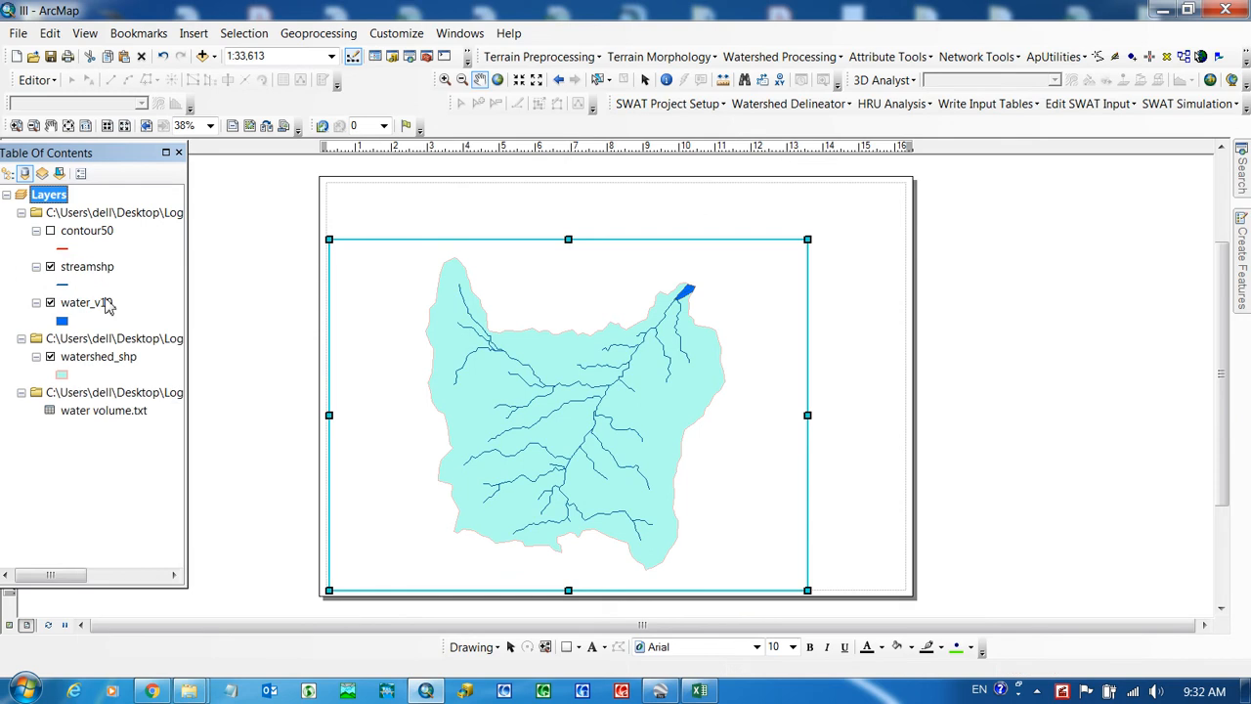
left_click(64, 284)
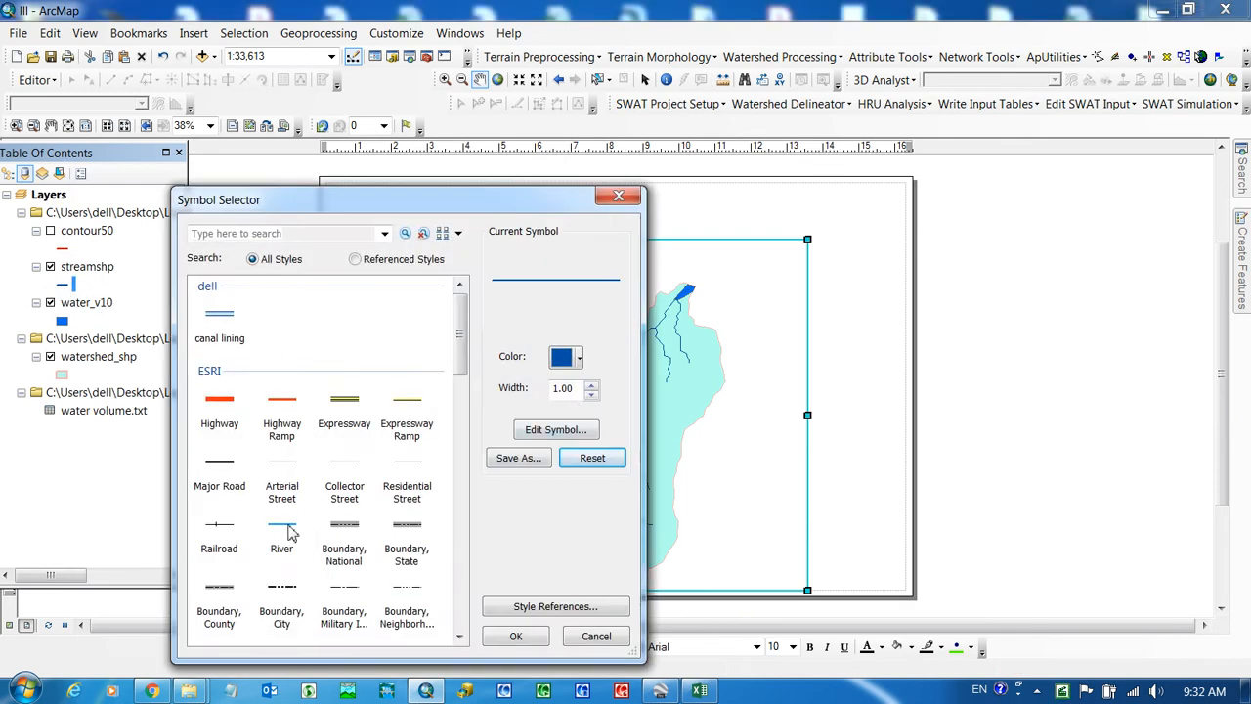
left_click(285, 531)
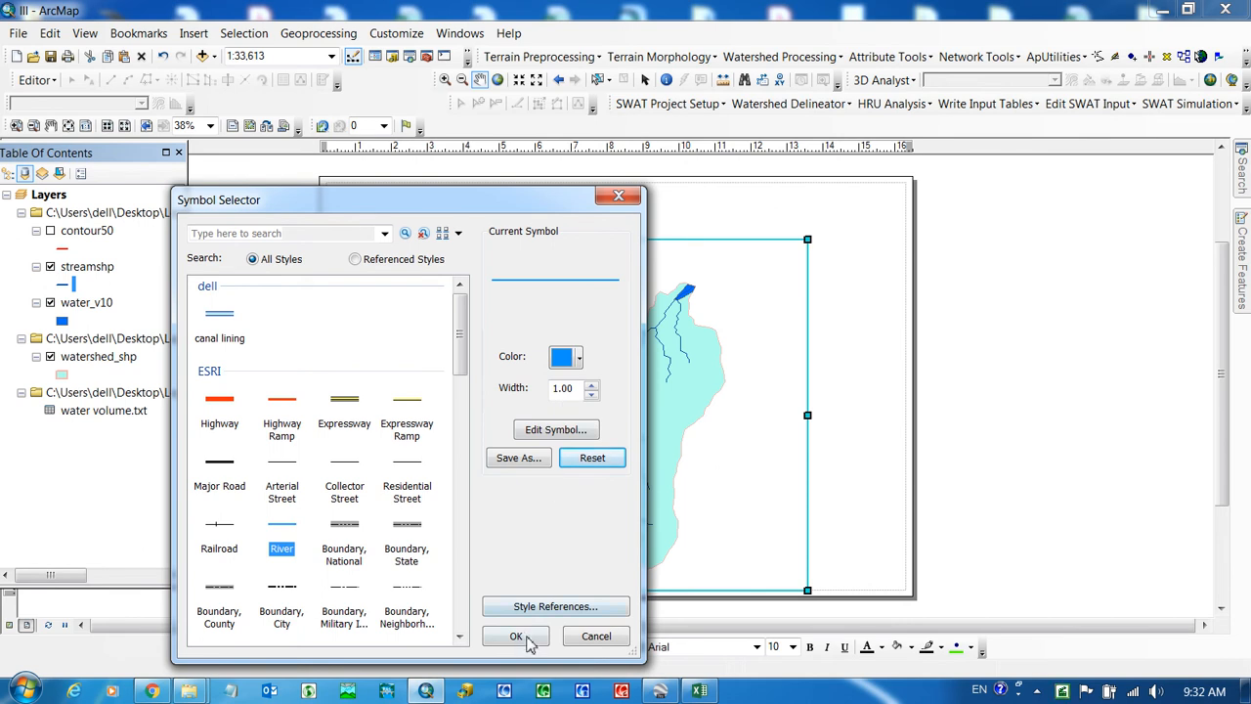
left_click(516, 635)
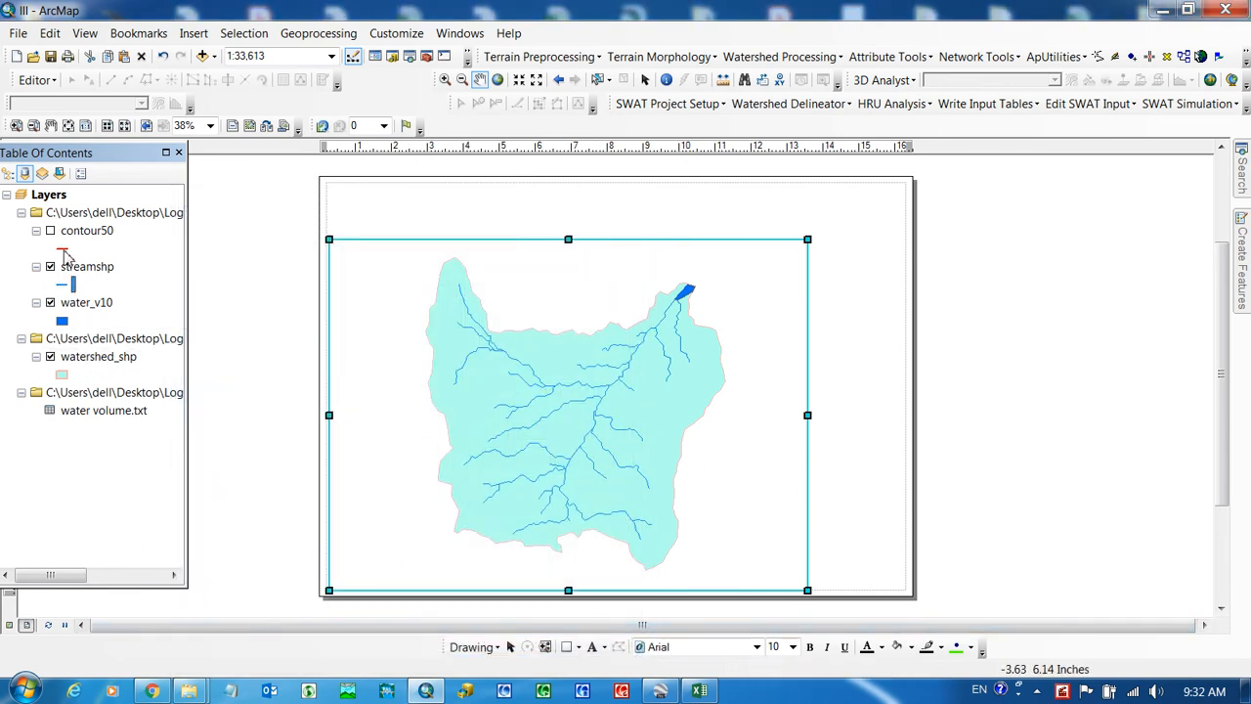
Step: Briefly preview the contour50 layer, then remove it from the map
left_click(50, 232)
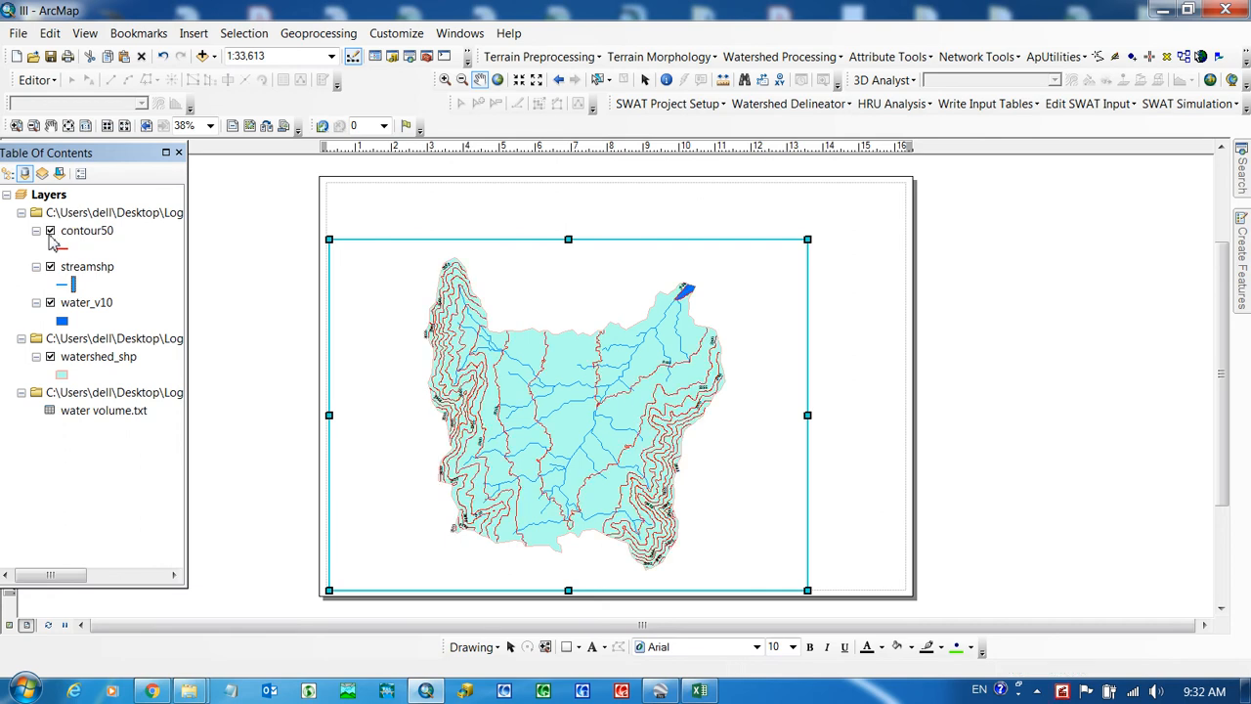
left_click(50, 232)
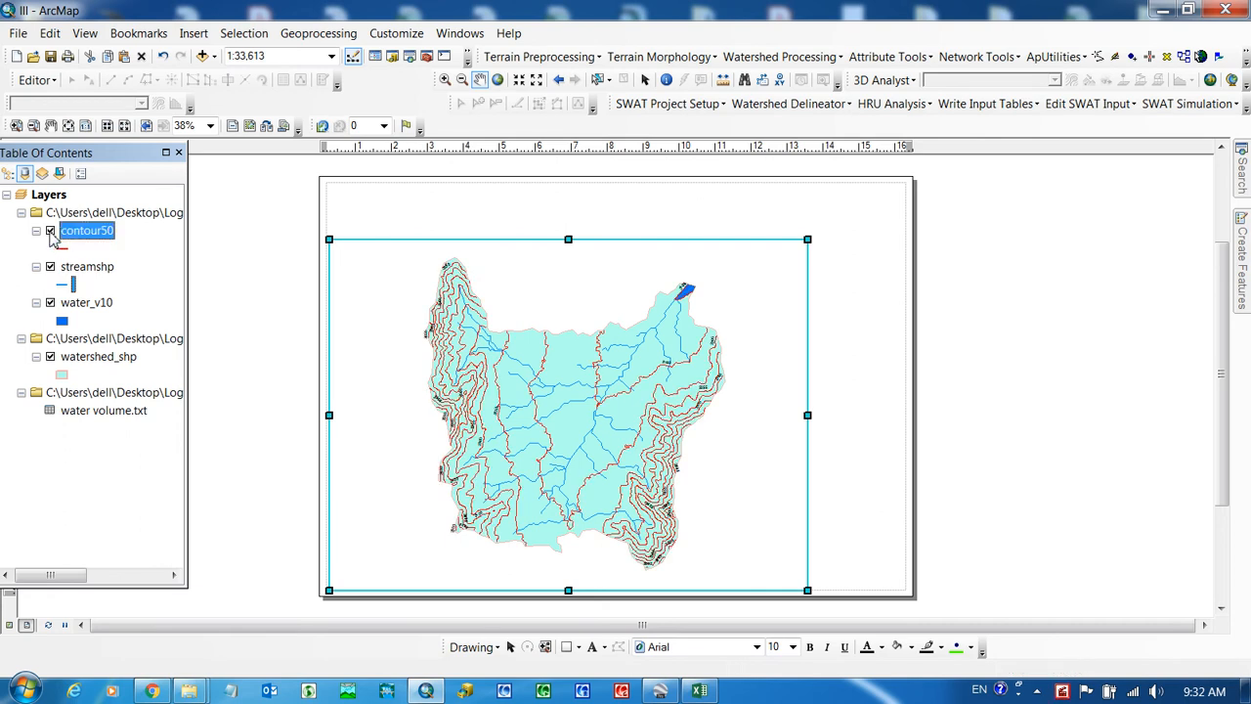
right_click(70, 234)
left_click(105, 272)
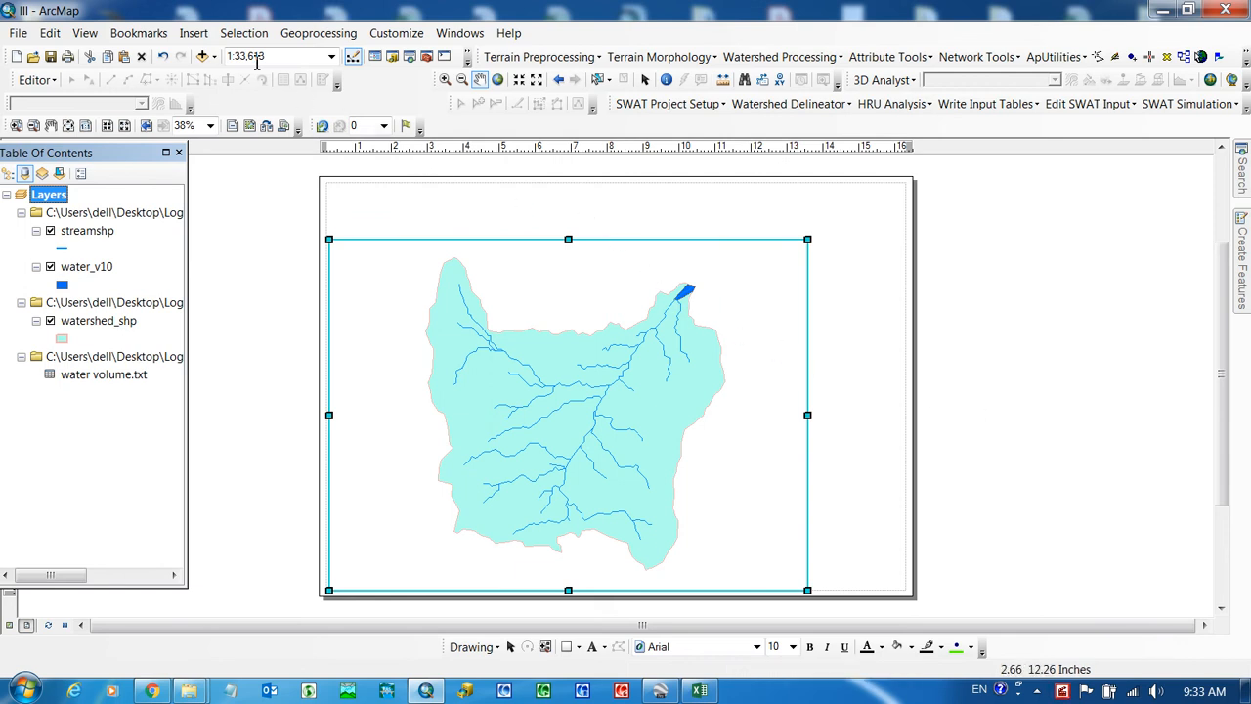
Step: Insert a legend, keep streamshp at the top of the items, and advance to patch settings
left_click(195, 35)
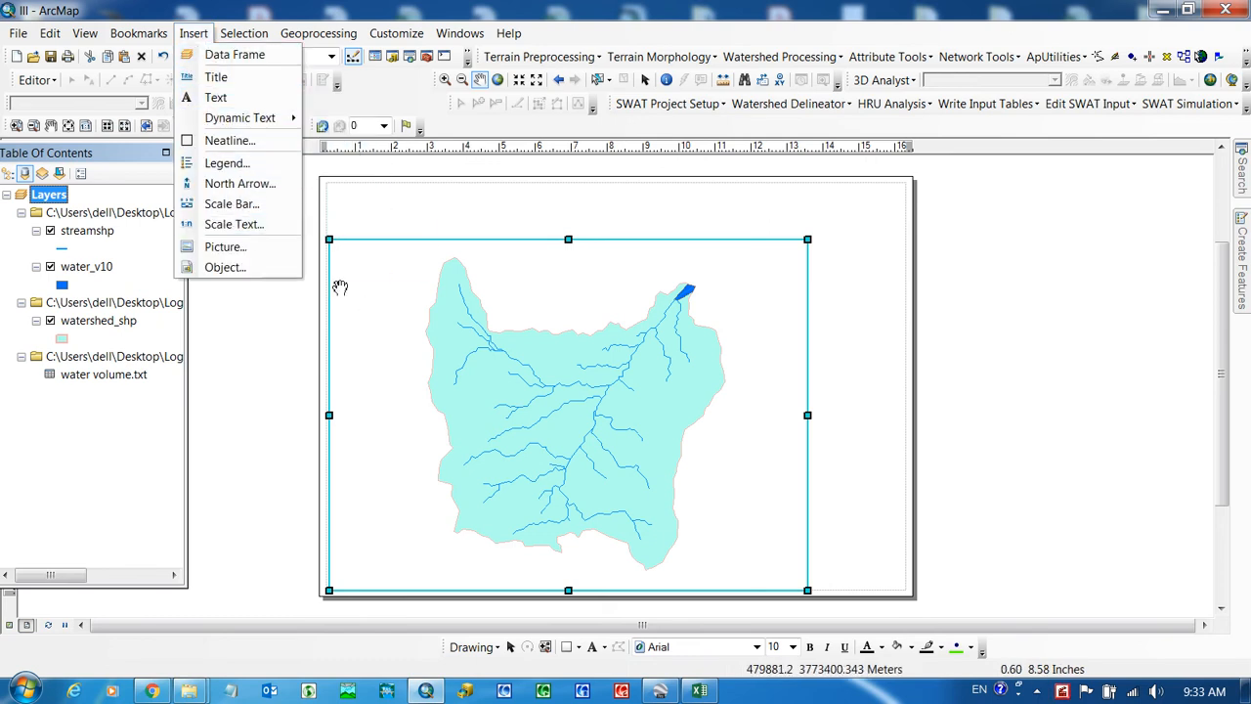
left_click(212, 166)
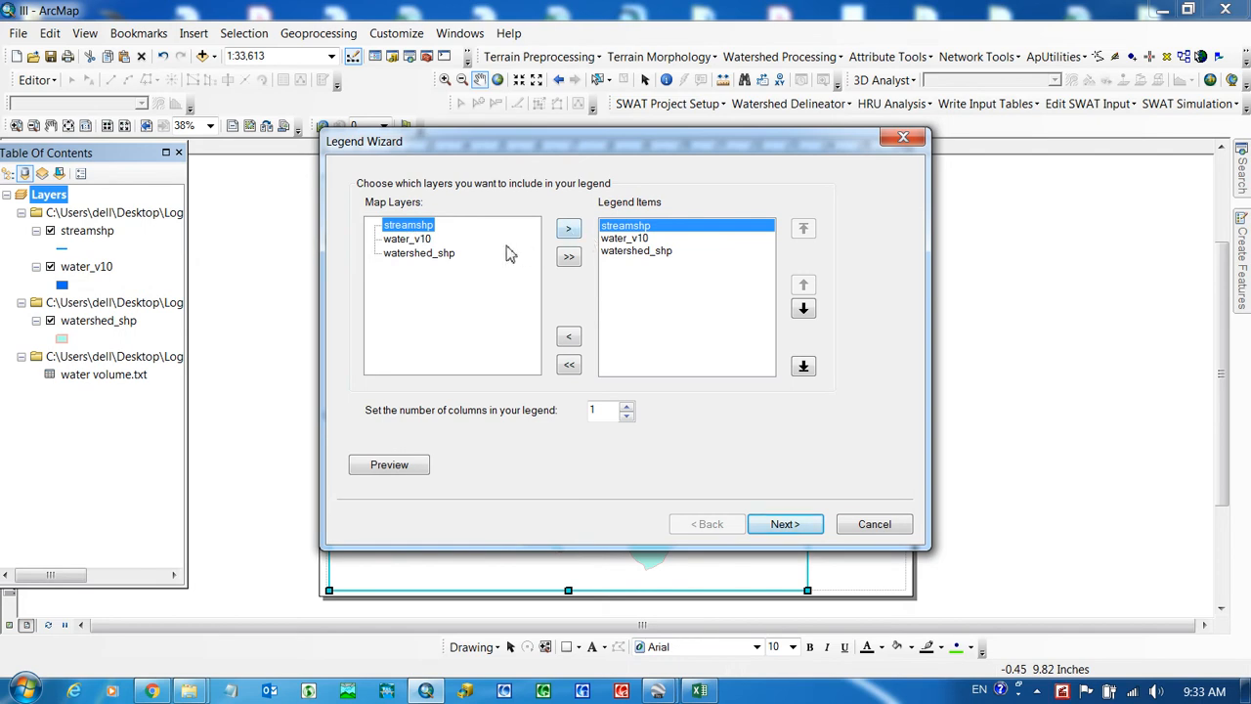
left_click(629, 256)
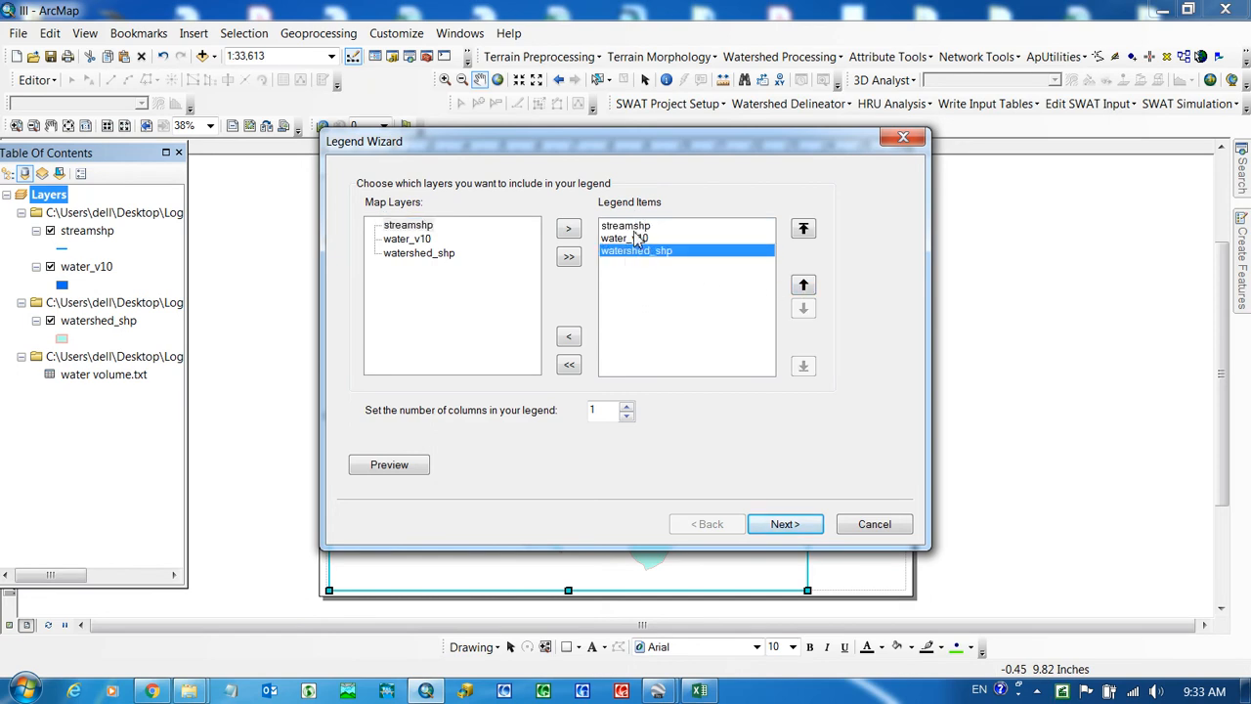
left_click(632, 226)
left_click(804, 309)
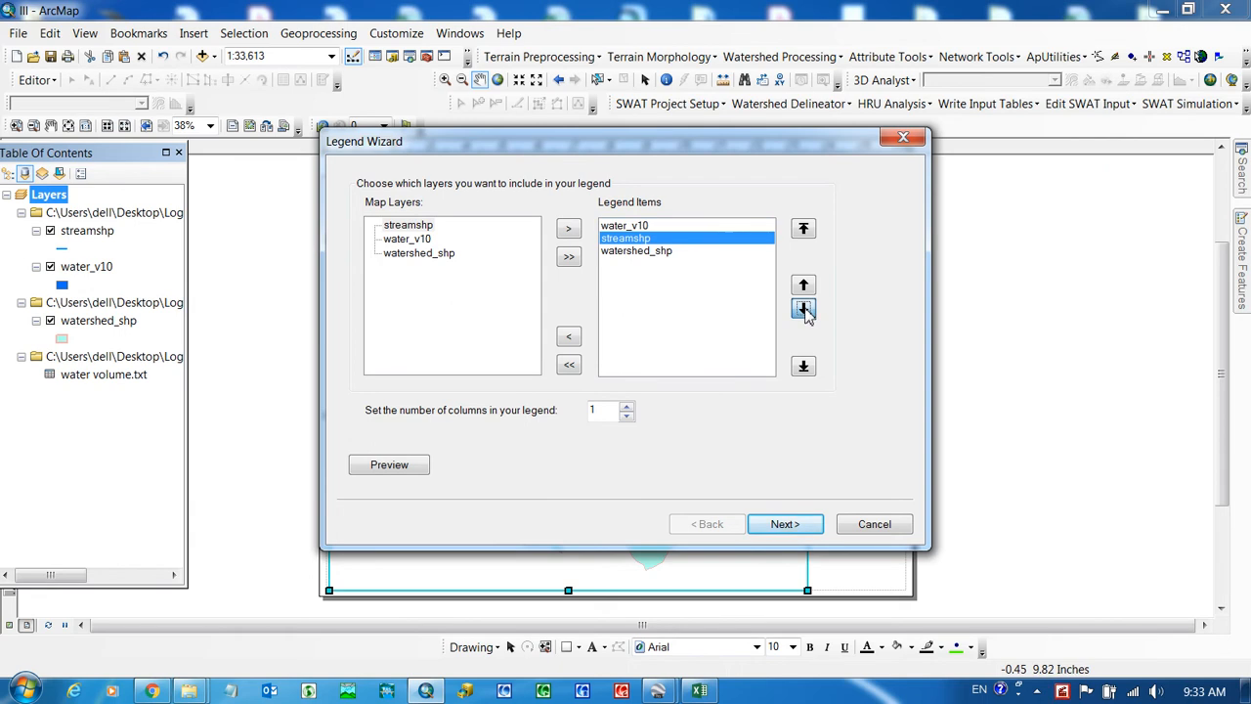
left_click(803, 309)
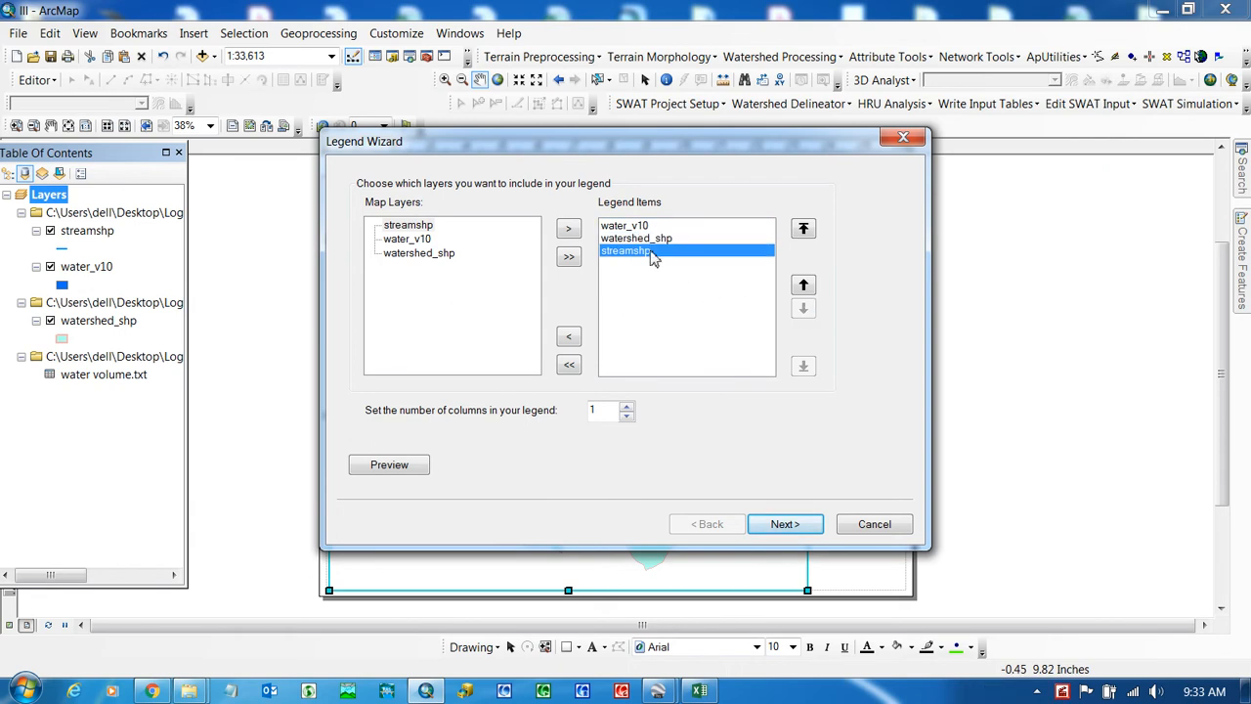
left_click(804, 285)
left_click(804, 285)
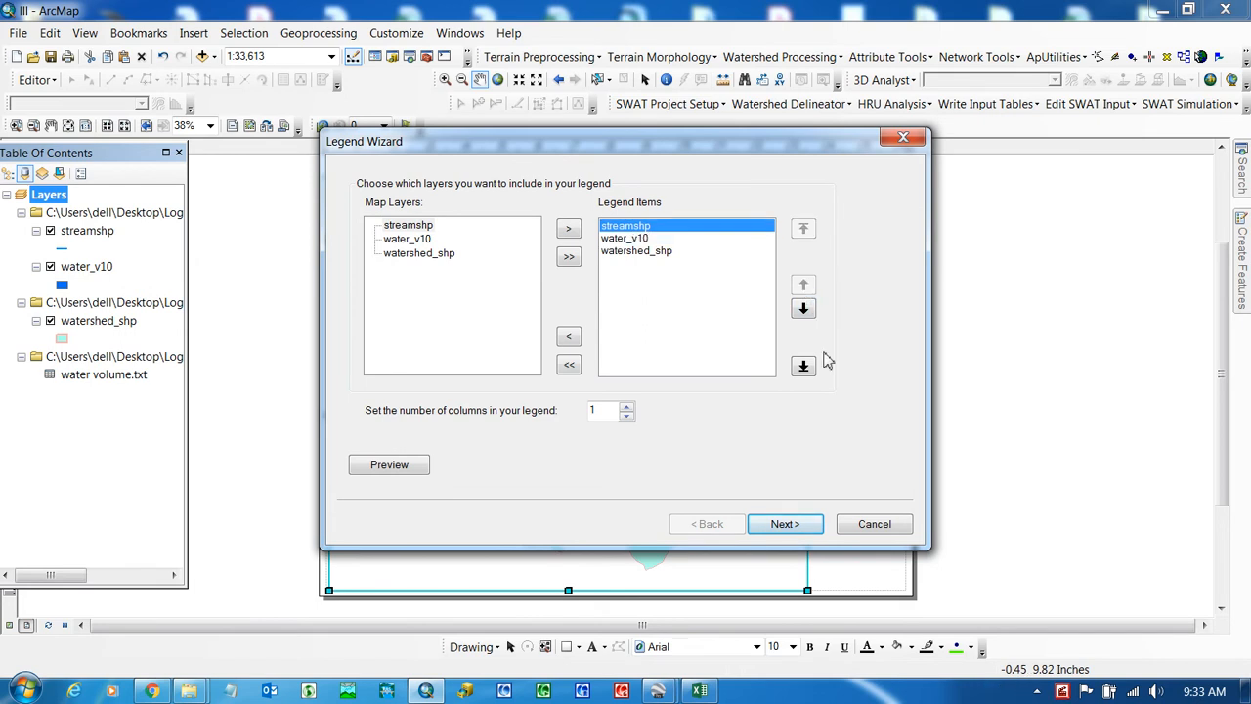
left_click(790, 524)
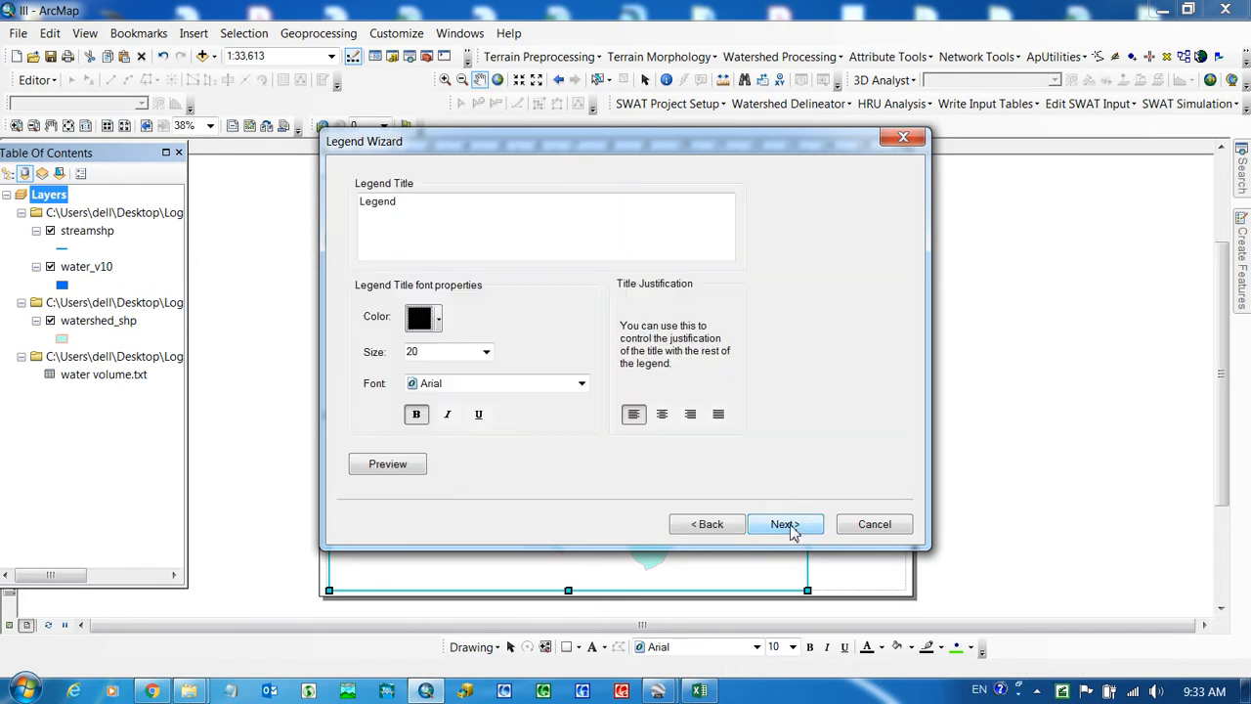
left_click(790, 524)
left_click(790, 526)
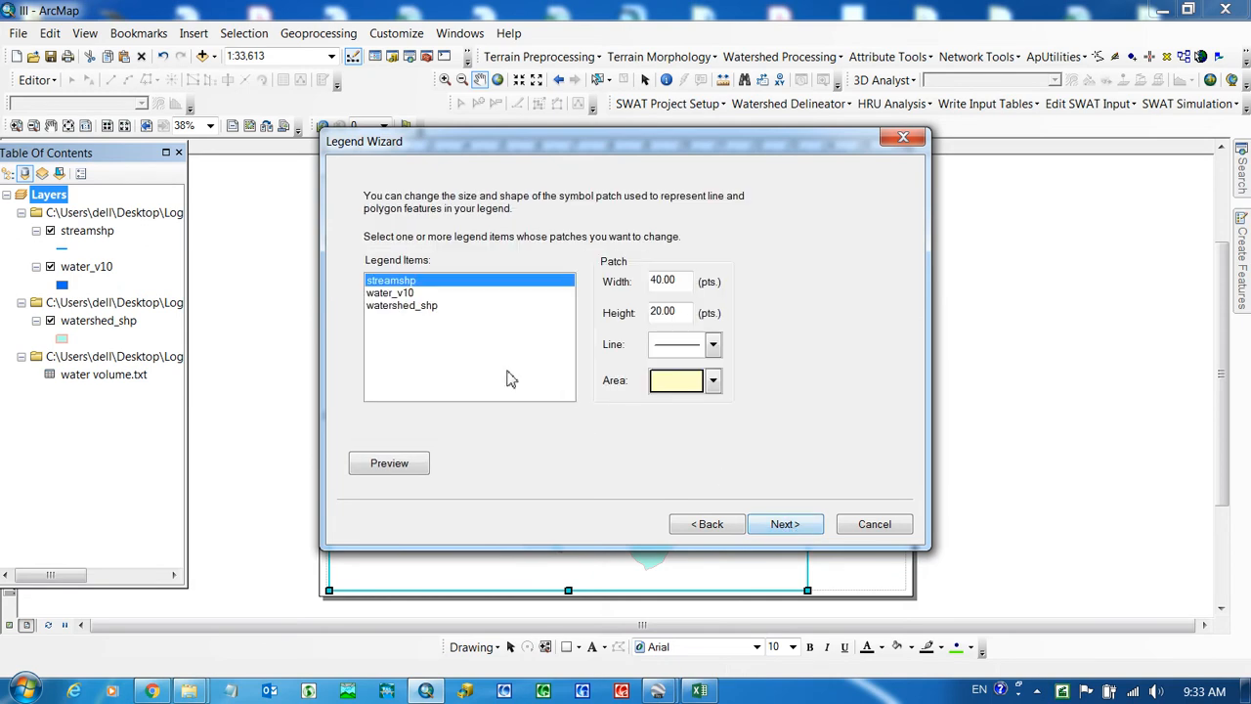
Step: Give streamshp a wavy line patch, water_v10 a diamond, watershed_shp a water-body patch, and finish
left_click(715, 347)
left_click(810, 384)
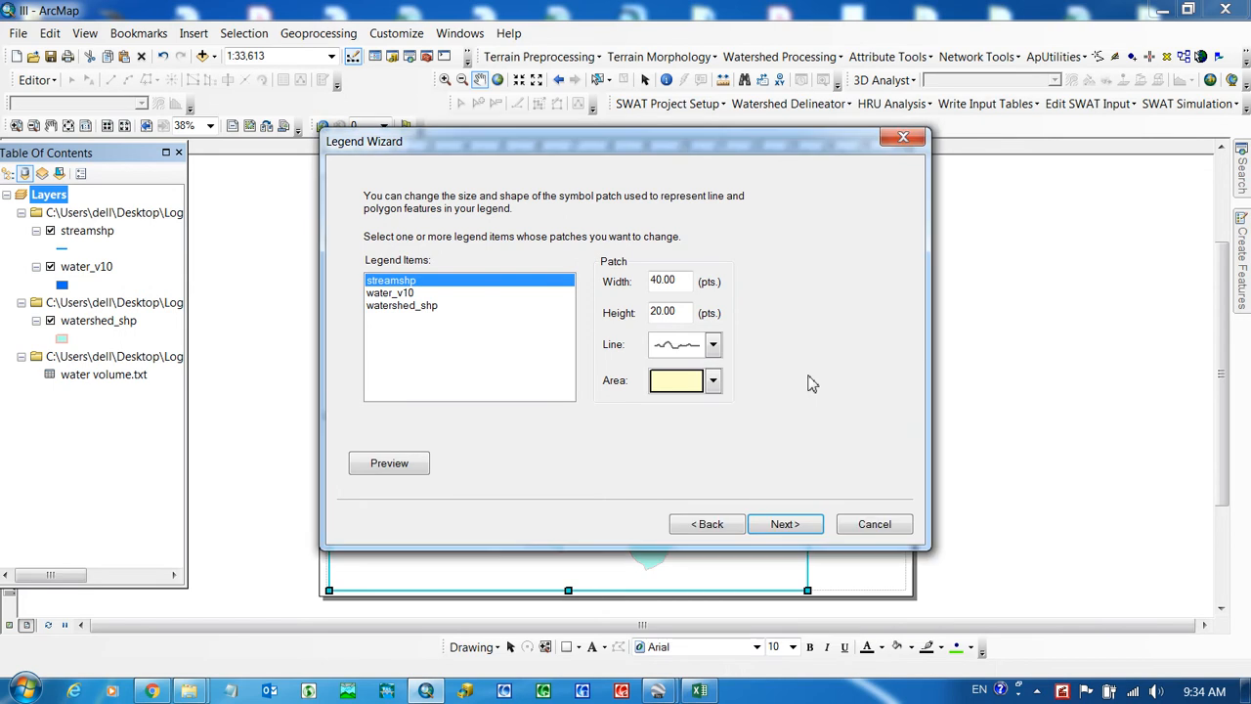
left_click(401, 294)
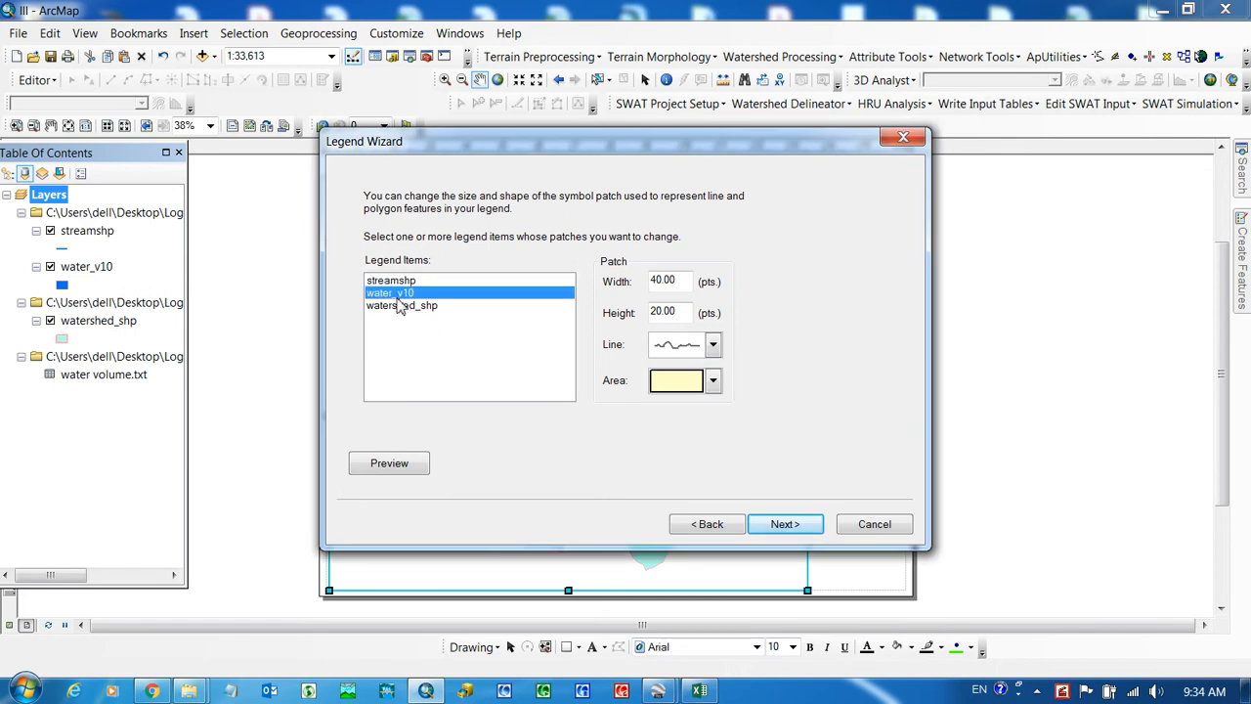
left_click(714, 384)
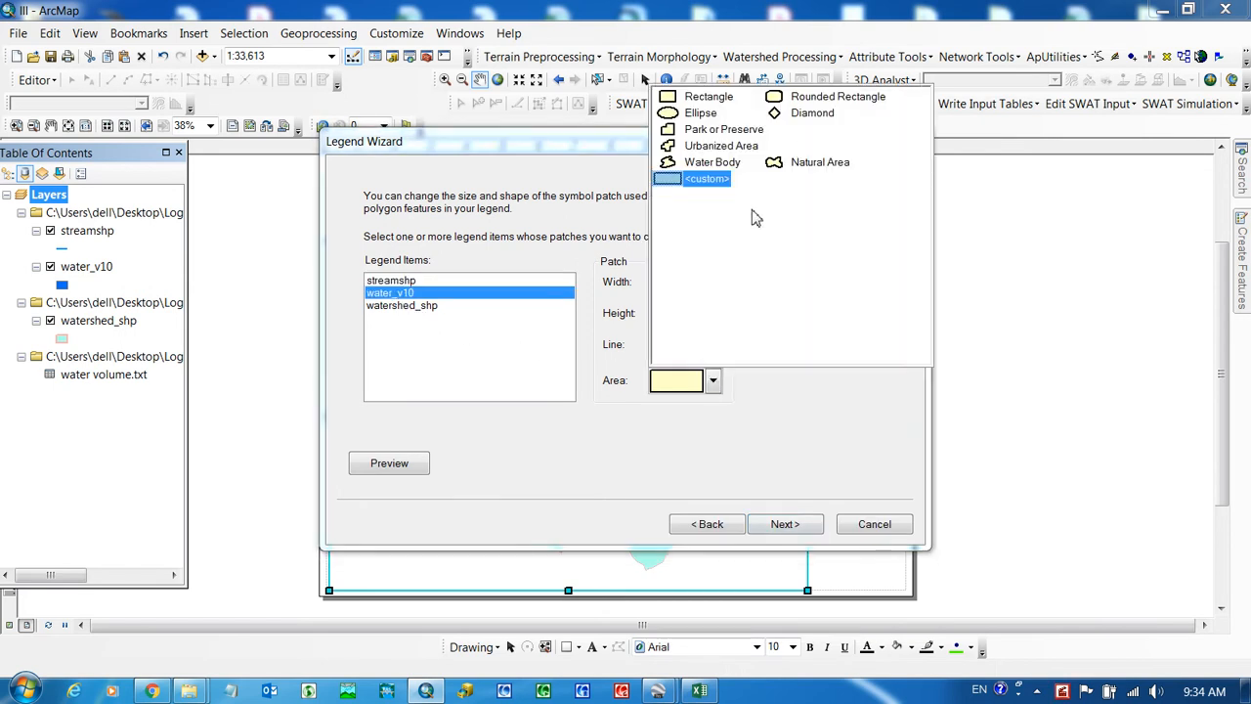
left_click(796, 117)
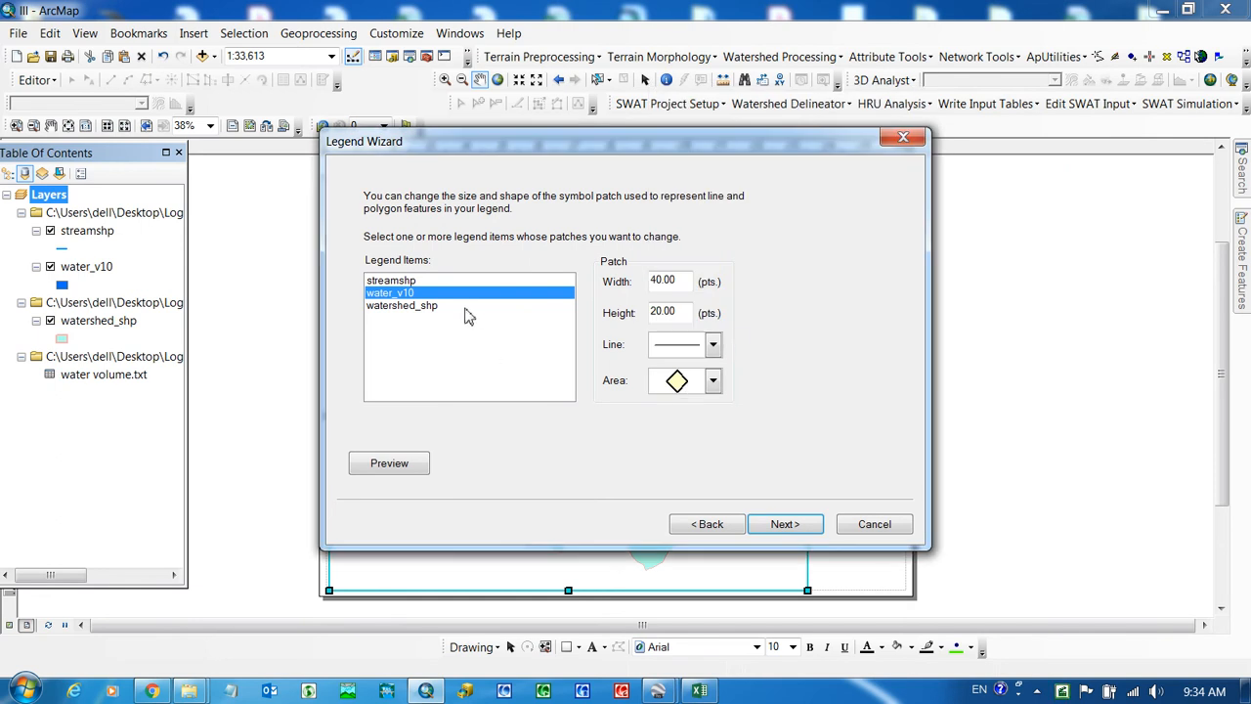
left_click(418, 307)
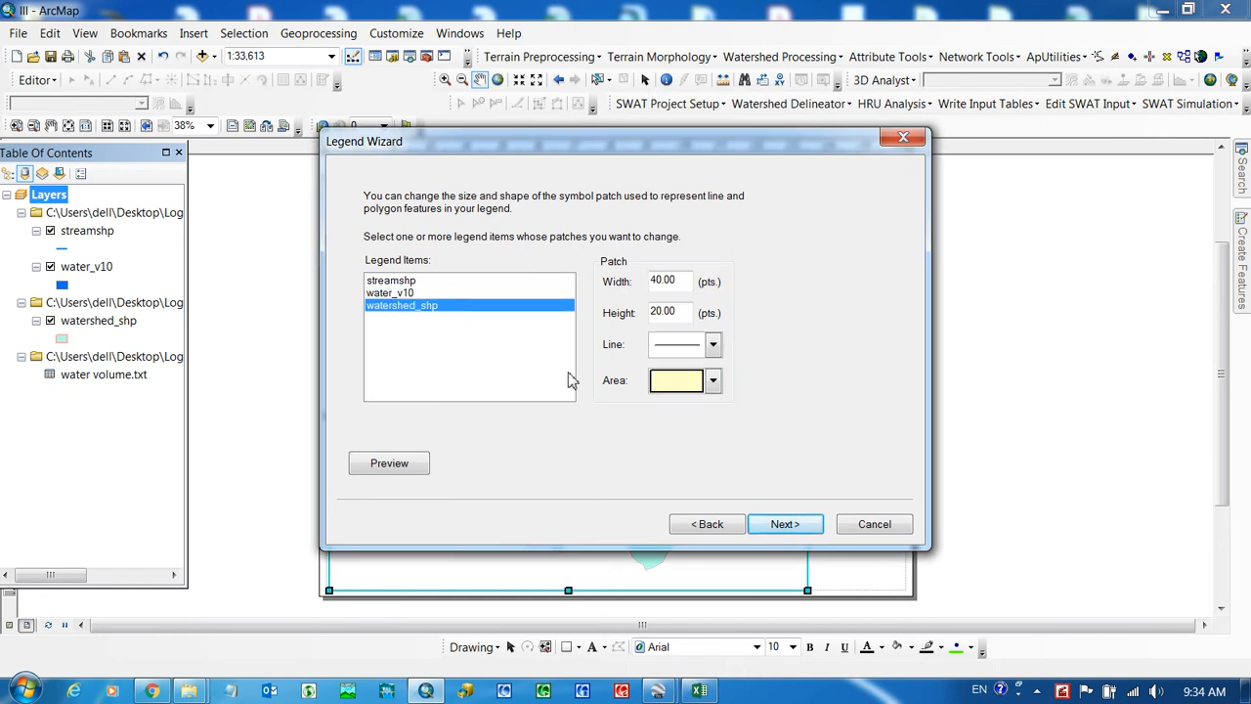
left_click(714, 383)
left_click(681, 165)
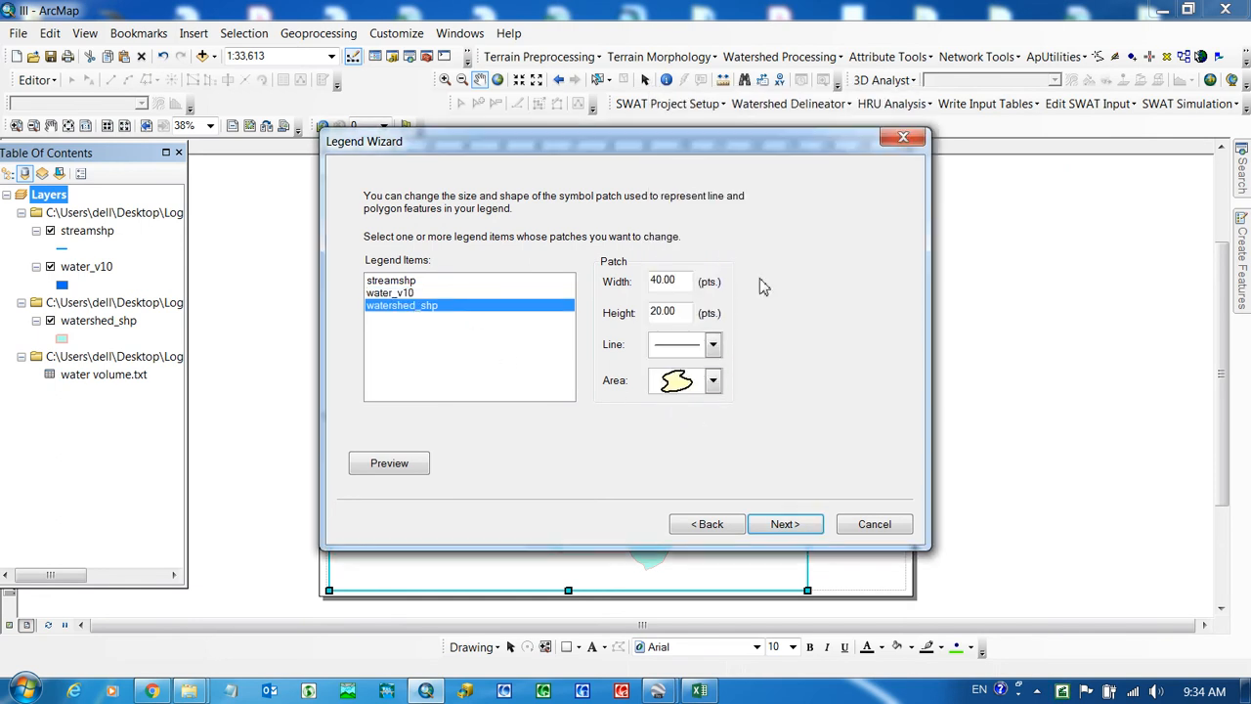
left_click(784, 524)
left_click(782, 521)
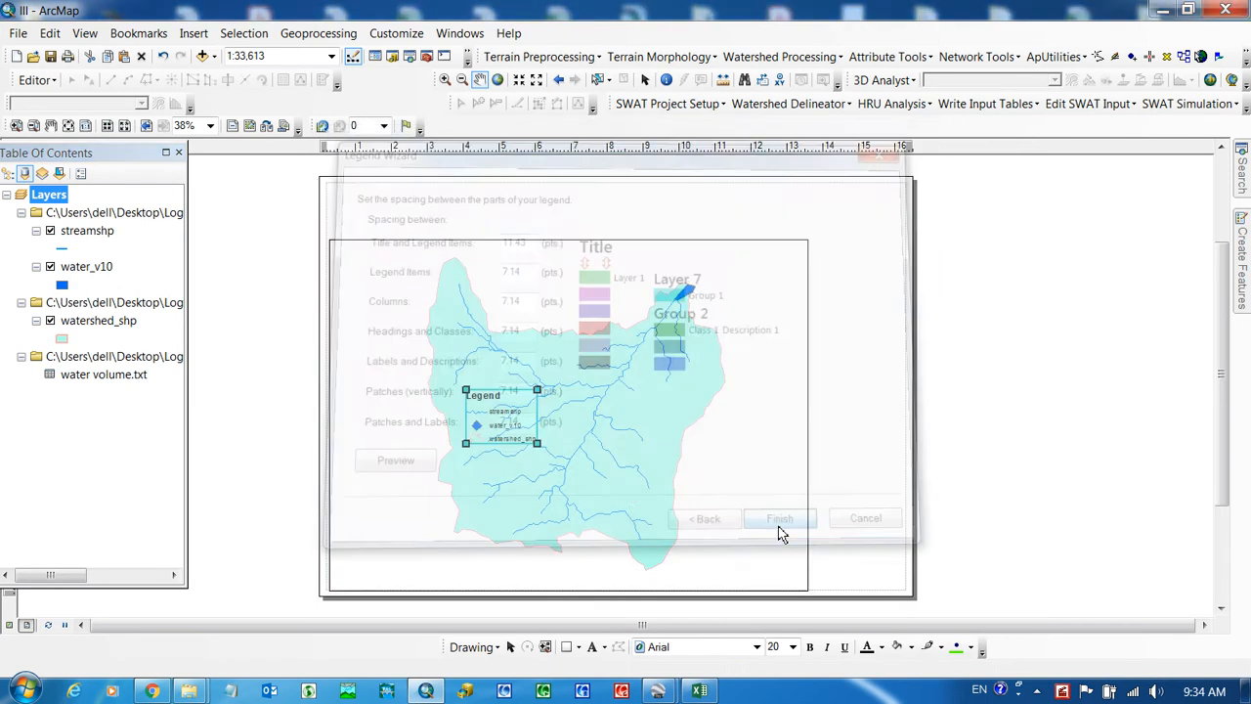
Step: Drag the legend to the page's right side beside the map frame and adjust it
left_click_drag(504, 418, 901, 354)
left_click(978, 375)
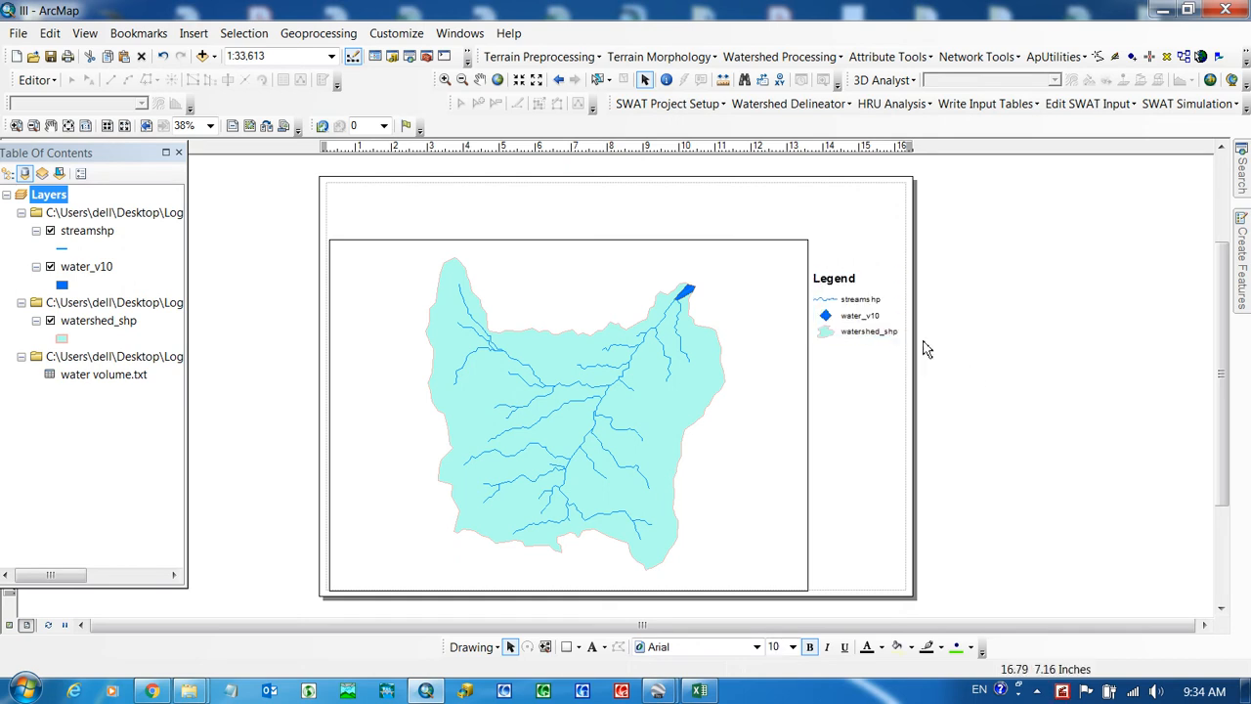
left_click(837, 310)
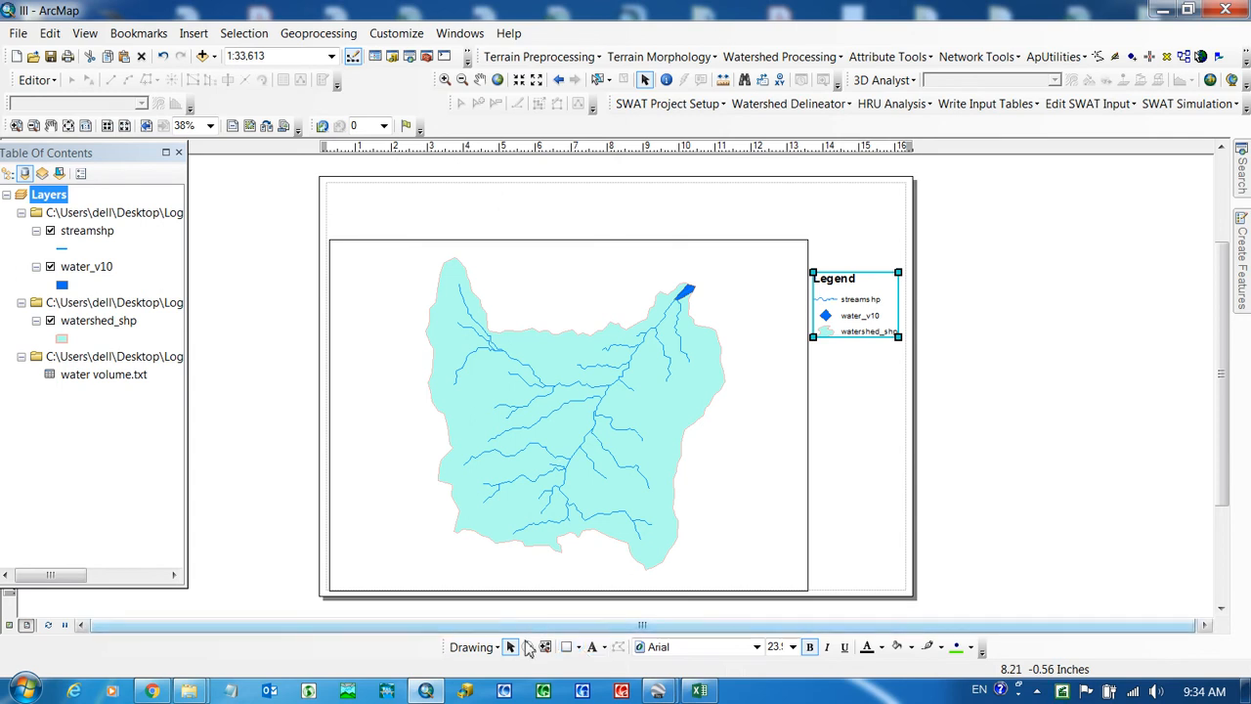
left_click(592, 649)
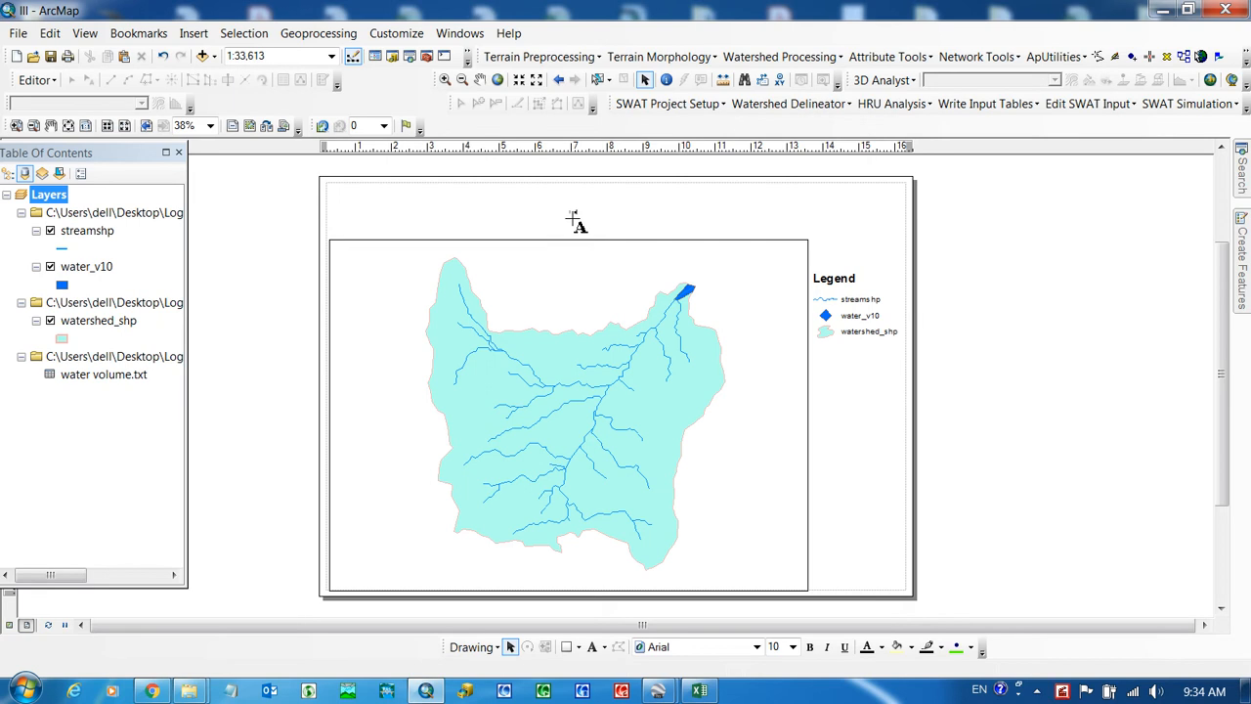
Step: Place a text element above the map frame and open its Properties with the wording 'Islamic'
left_click(575, 214)
double_click(577, 216)
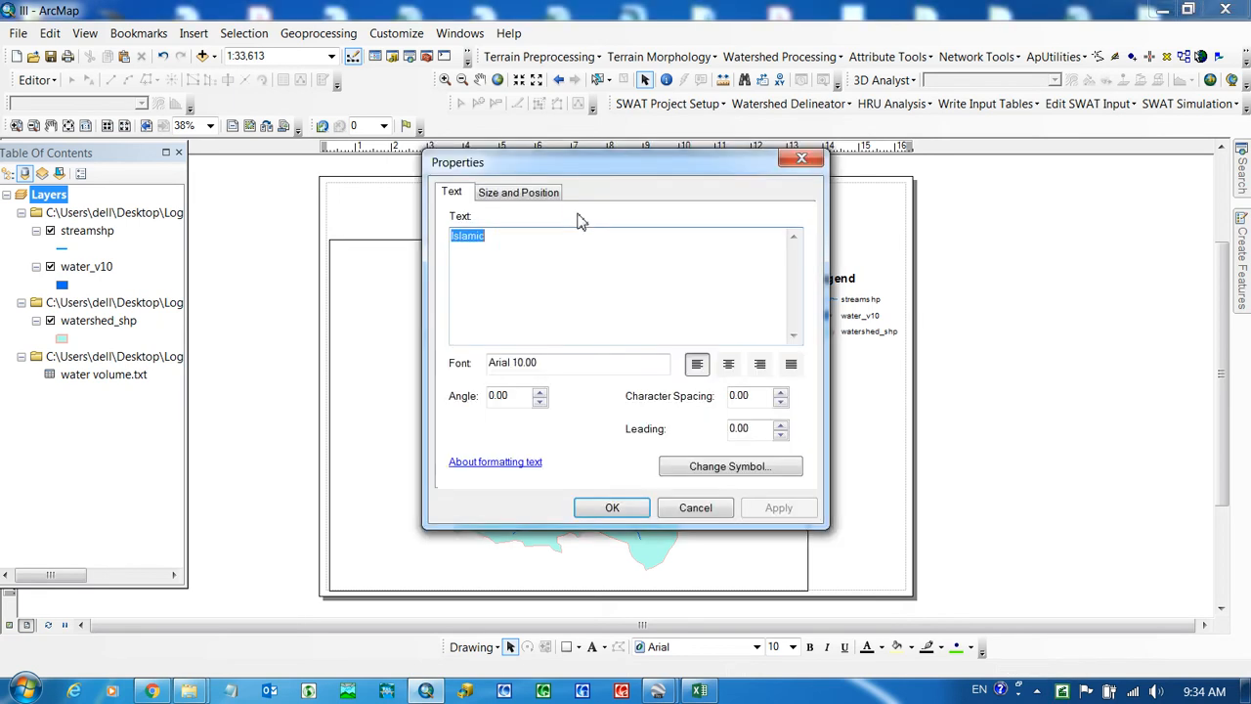
left_click(509, 256)
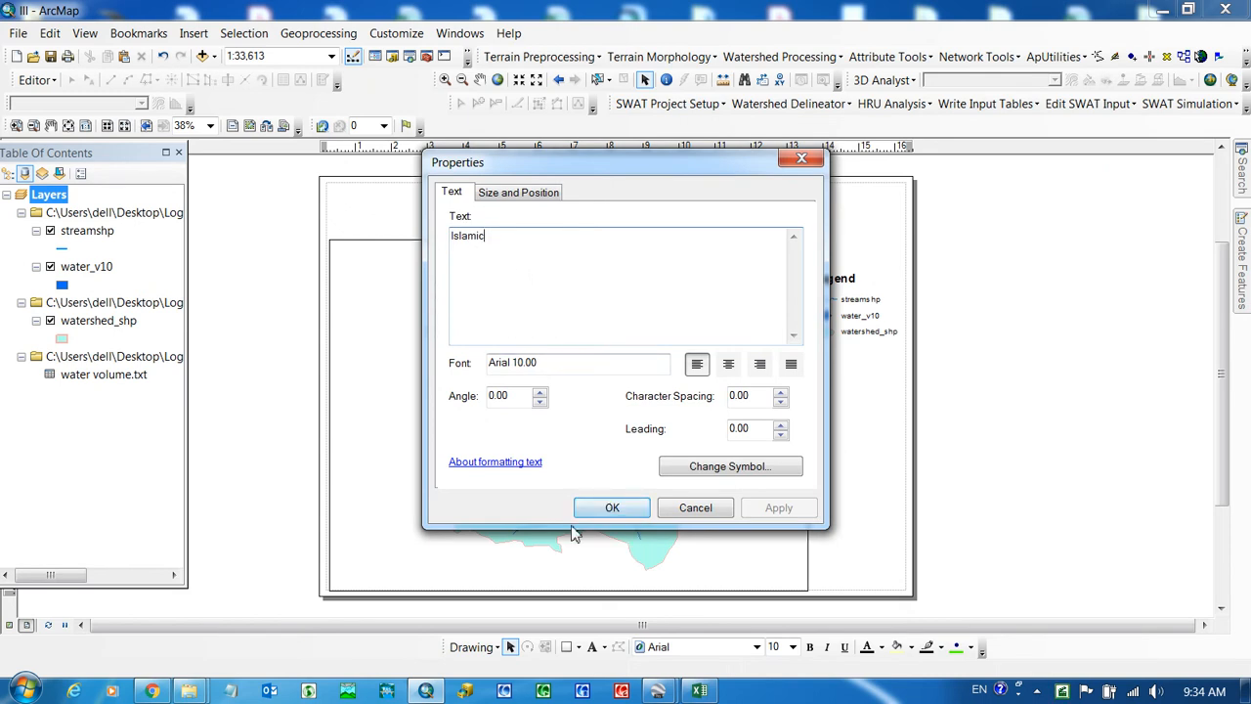
left_click(25, 689)
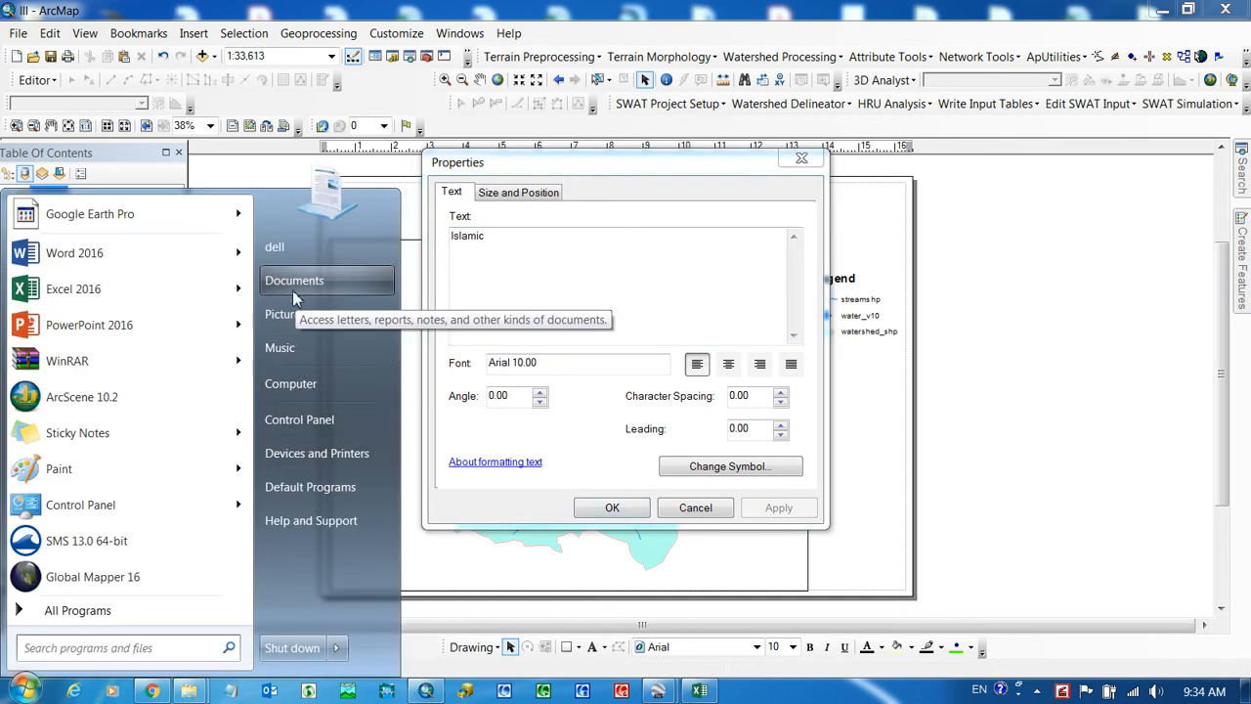
Step: Browse Computer > Desktop and open 'New Microsoft Word Document' in Word
left_click(301, 386)
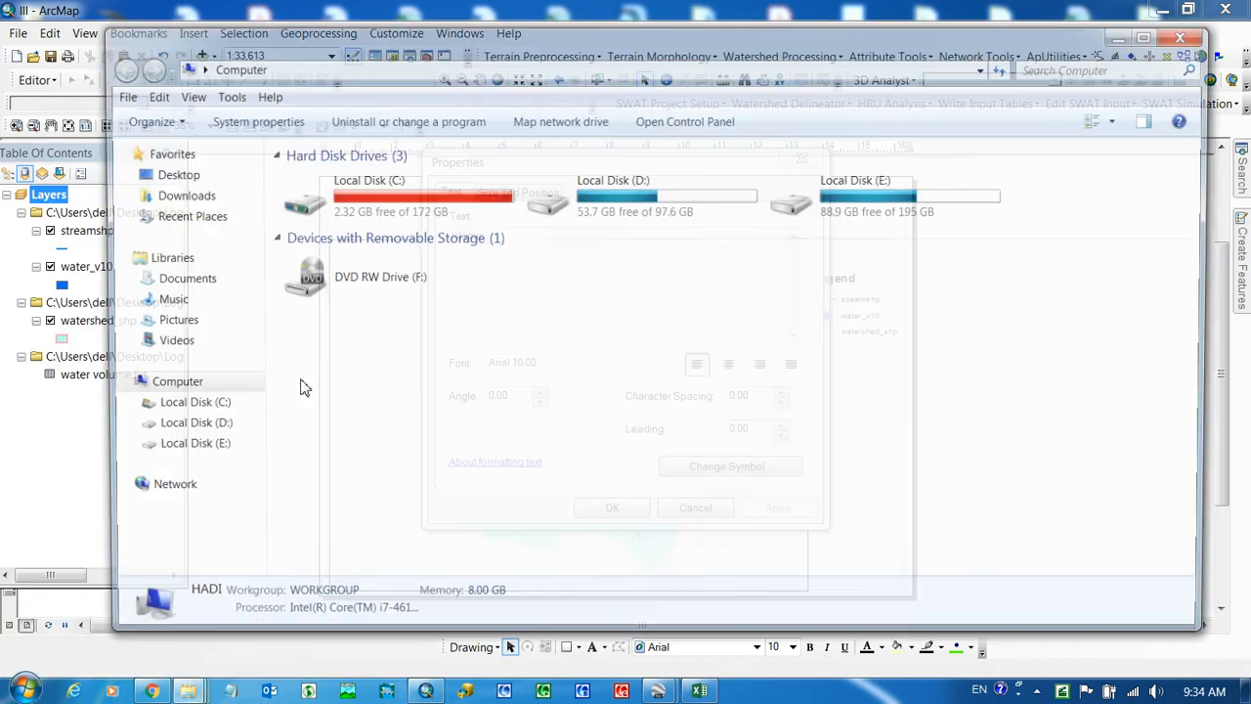
left_click(235, 174)
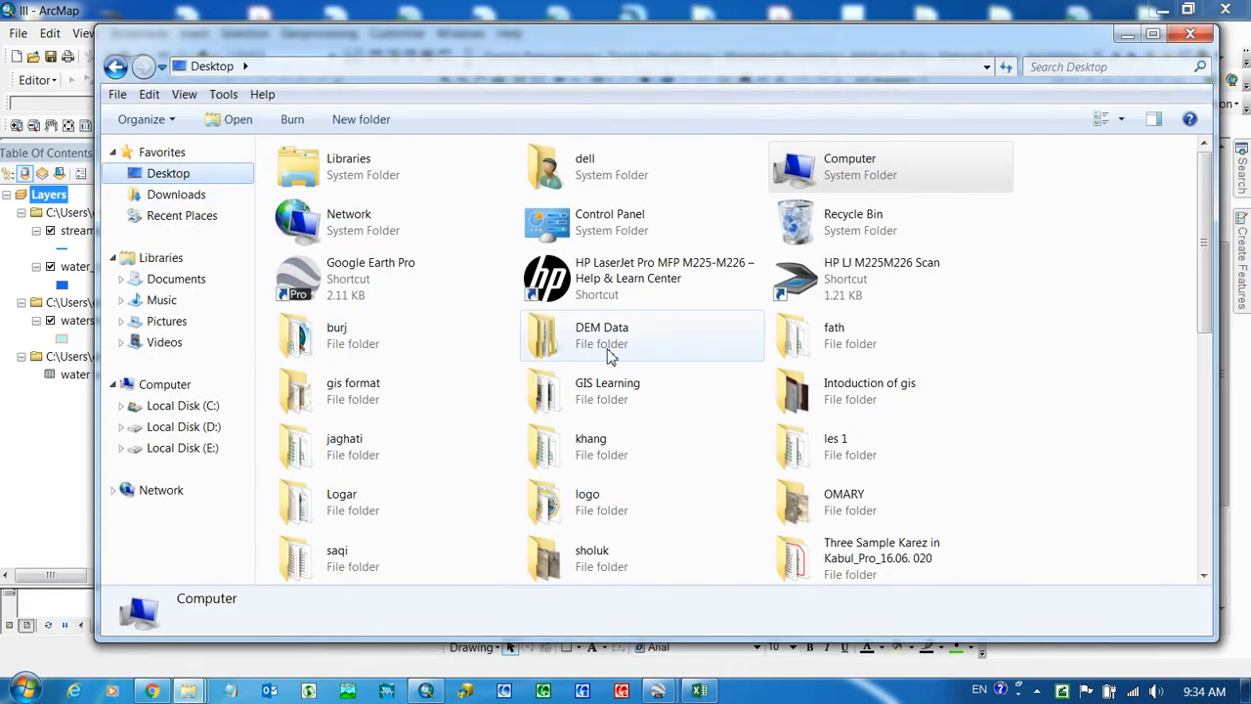
left_click_drag(1206, 316, 1216, 442)
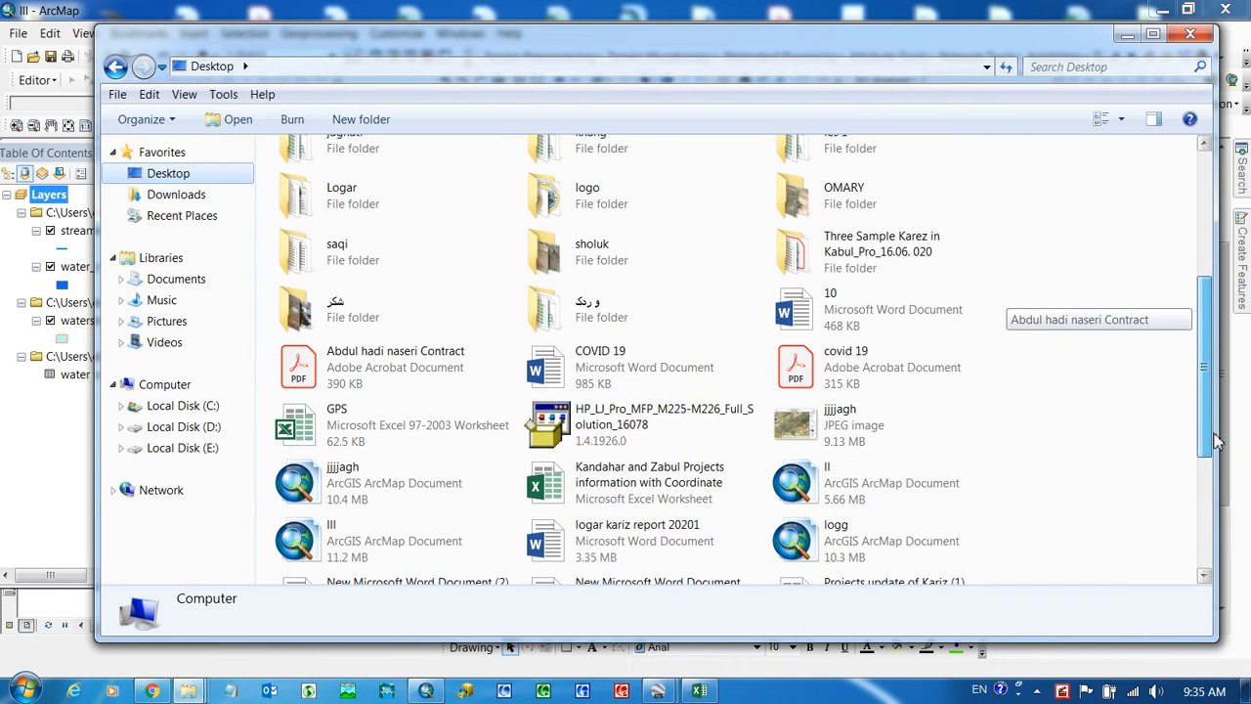
left_click_drag(1217, 442, 1216, 478)
double_click(645, 515)
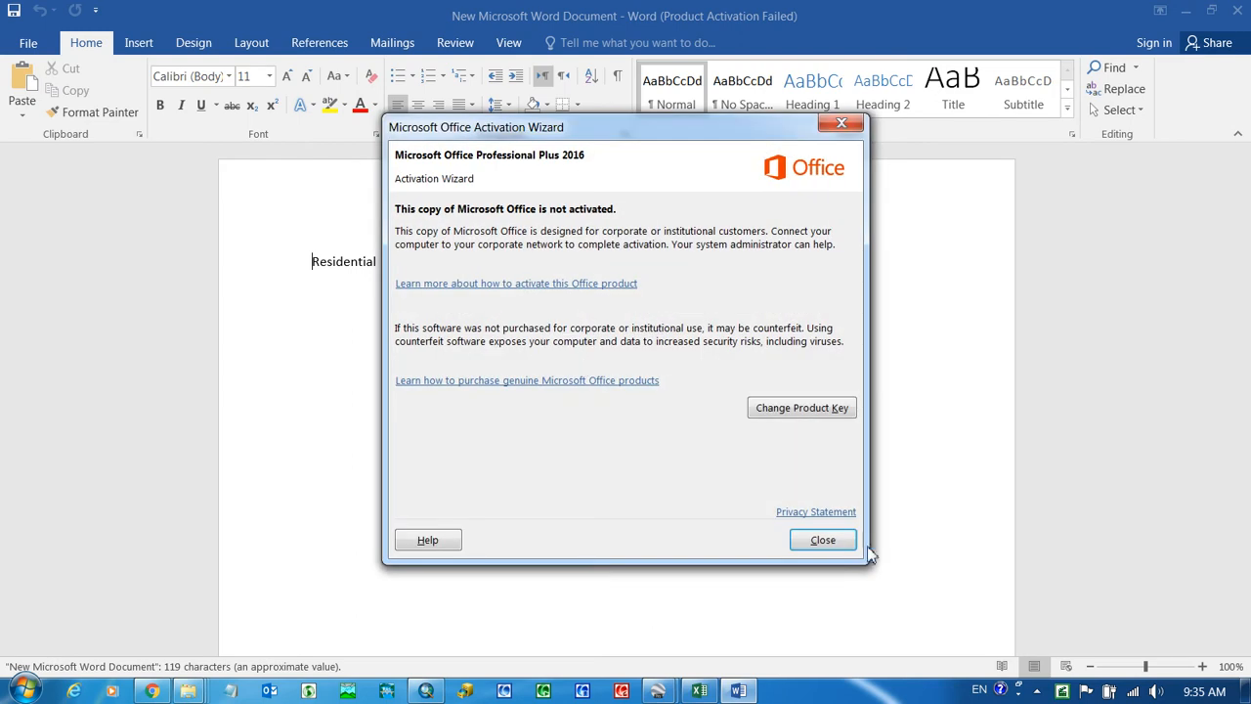
Step: Copy the four Word header lines, 'Islamic Republic of Afghanistan' to 'Karez Department (KD)', and select ArcMap's title text
left_click(839, 544)
left_click_drag(537, 352, 704, 309)
left_click_drag(732, 350, 515, 290)
key("ctrl+c")
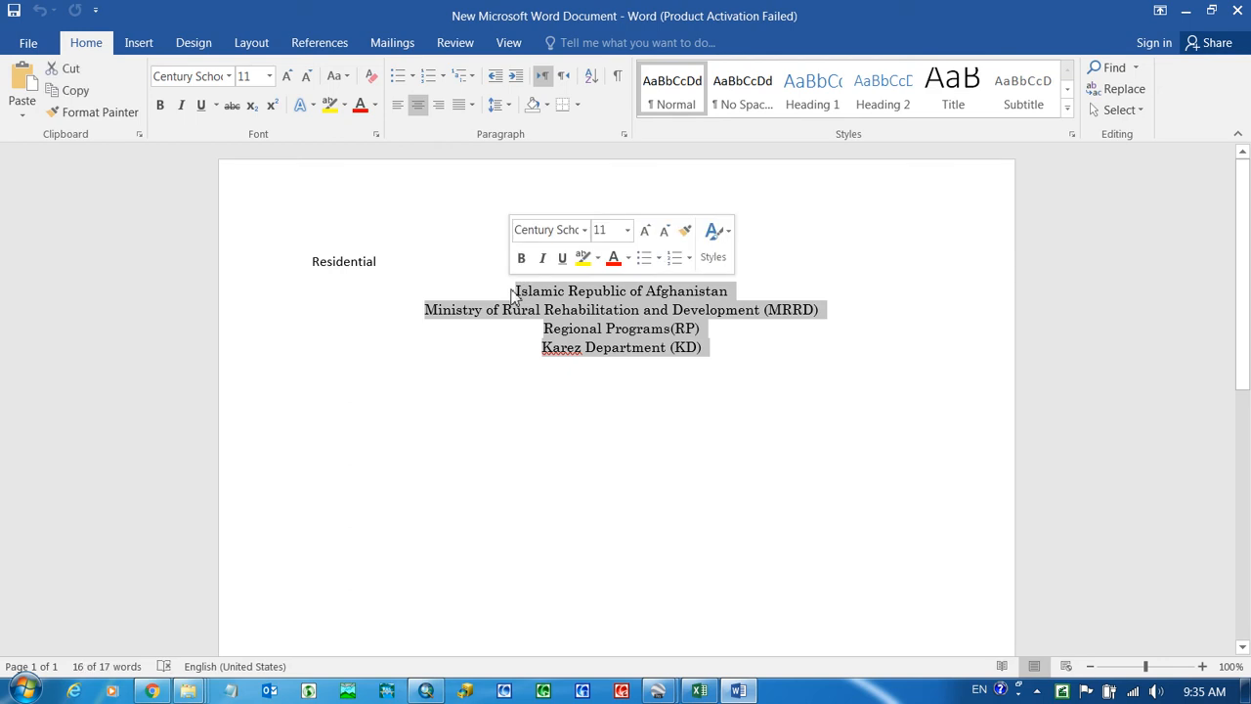
left_click(428, 689)
left_click_drag(501, 236, 454, 247)
Step: Paste the four-line ministry header as the layout title, centre-aligned
key("ctrl+v")
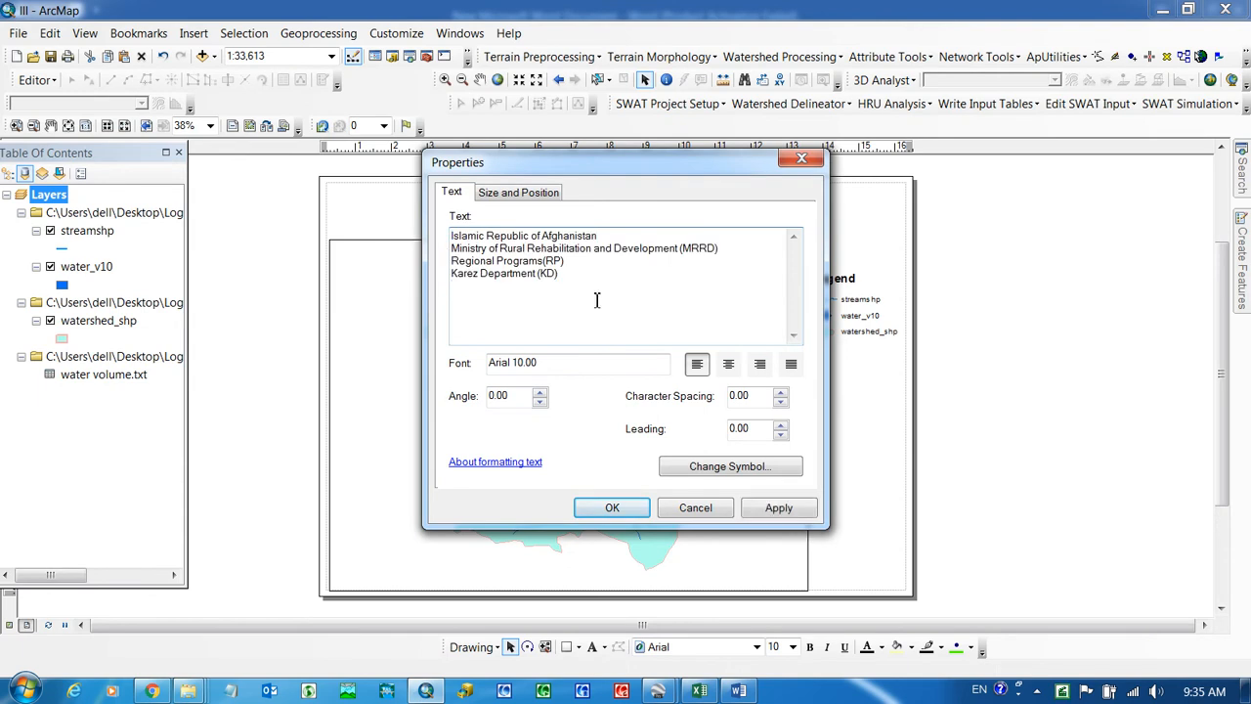
left_click(728, 363)
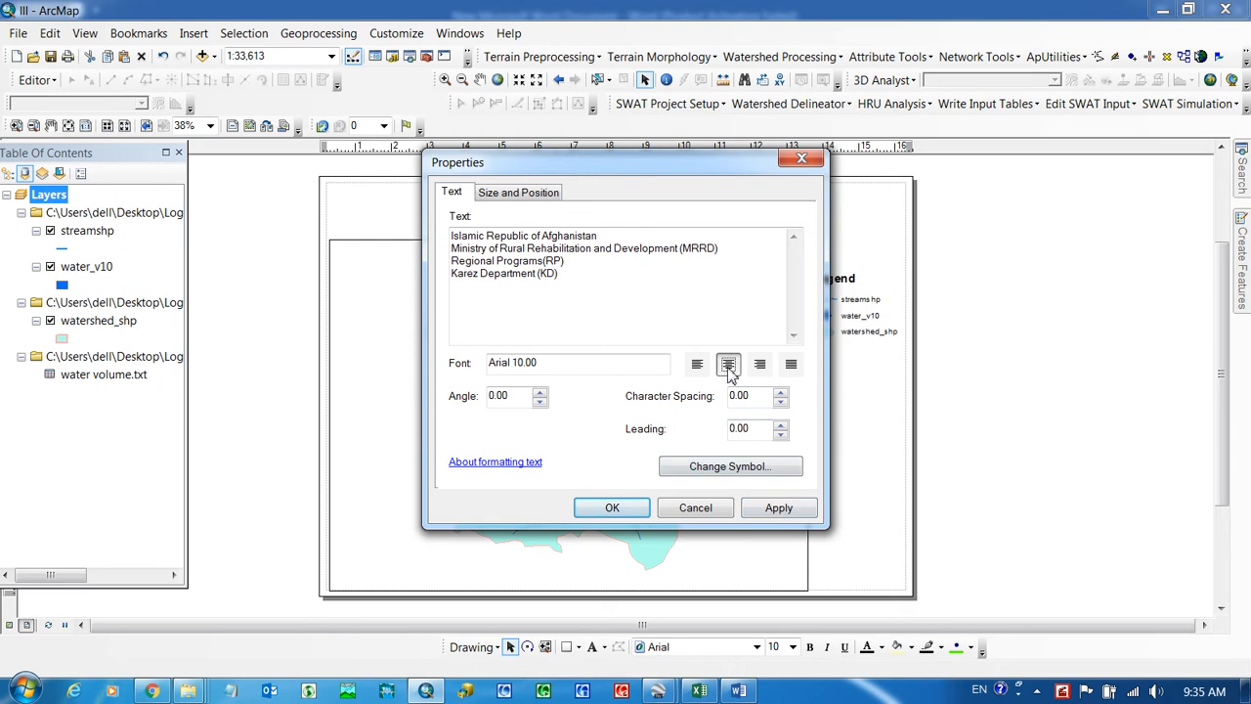
left_click(782, 508)
left_click(634, 511)
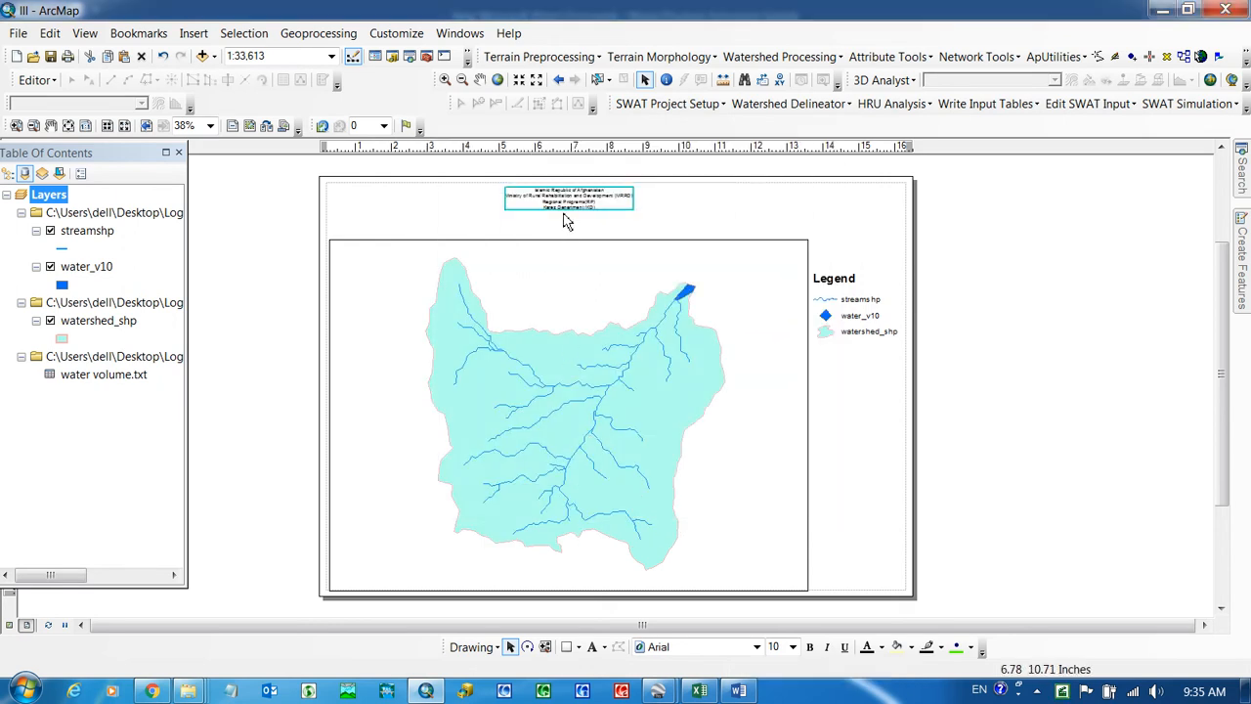
Step: Set the title to 18 pt and raise the map frame's top edge slightly
left_click(793, 648)
left_click(774, 545)
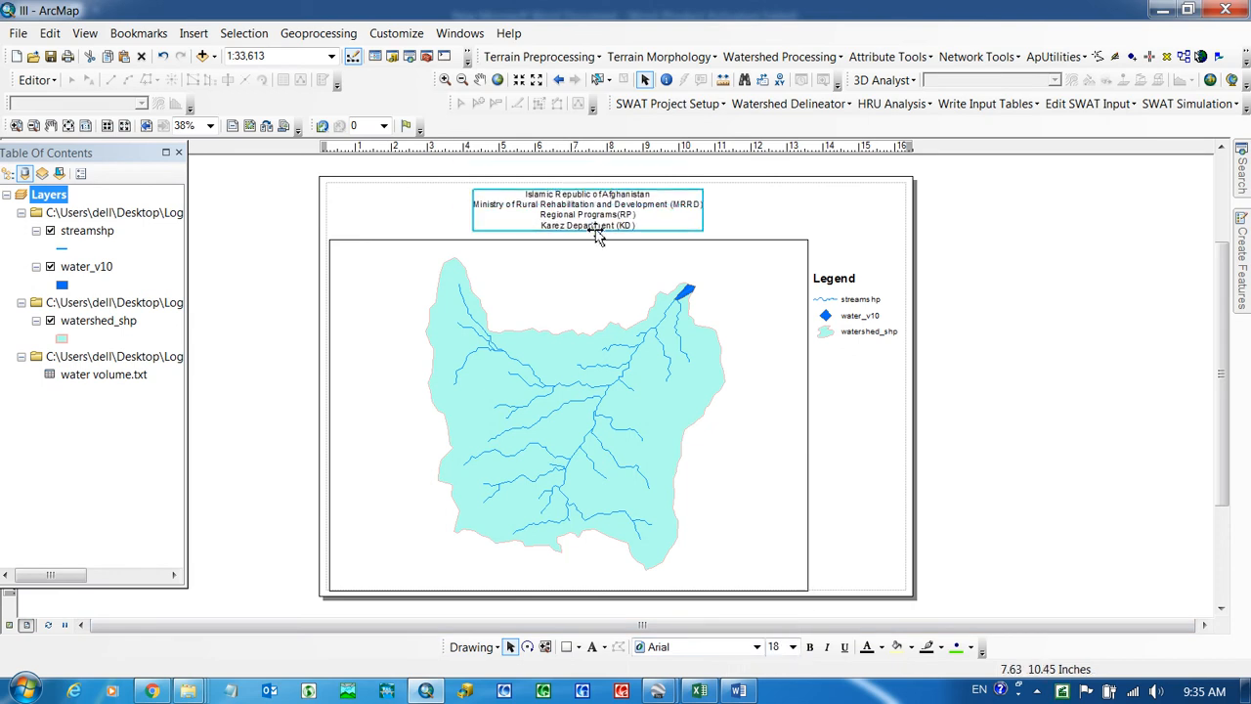
left_click(584, 250)
left_click_drag(568, 239, 569, 236)
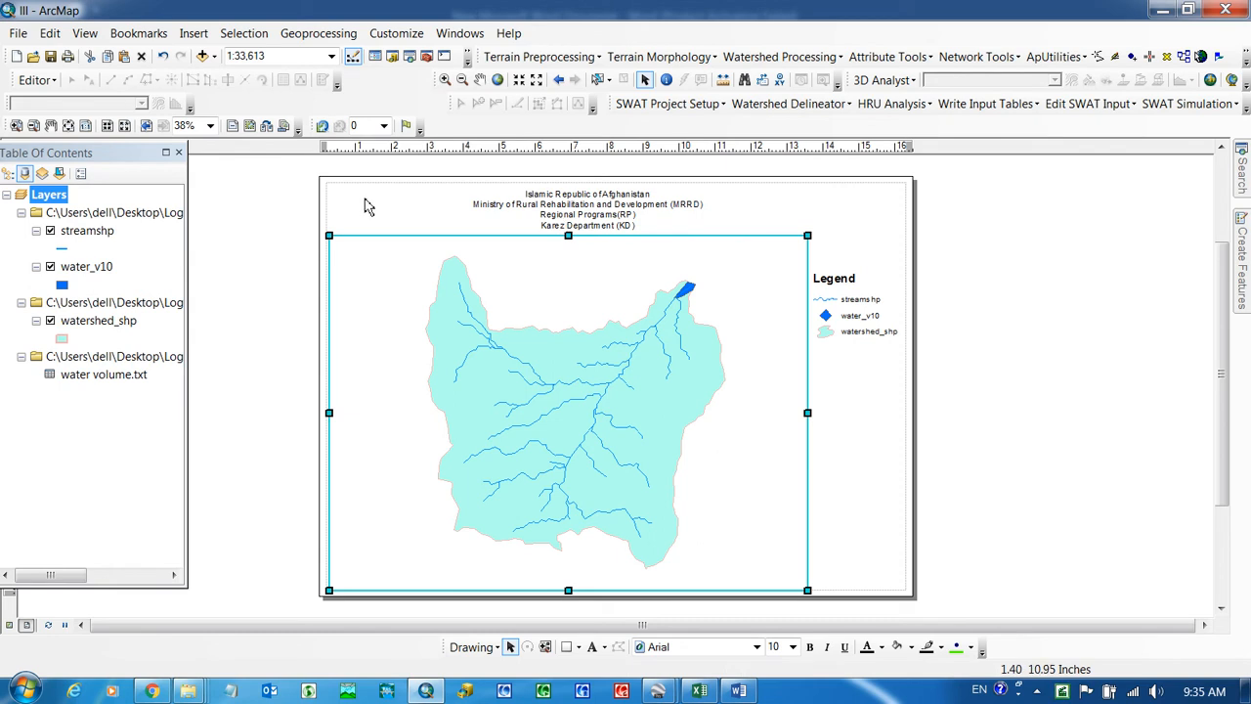
Step: Insert the af logo picture, shrink it and place it at the top-right
left_click(193, 33)
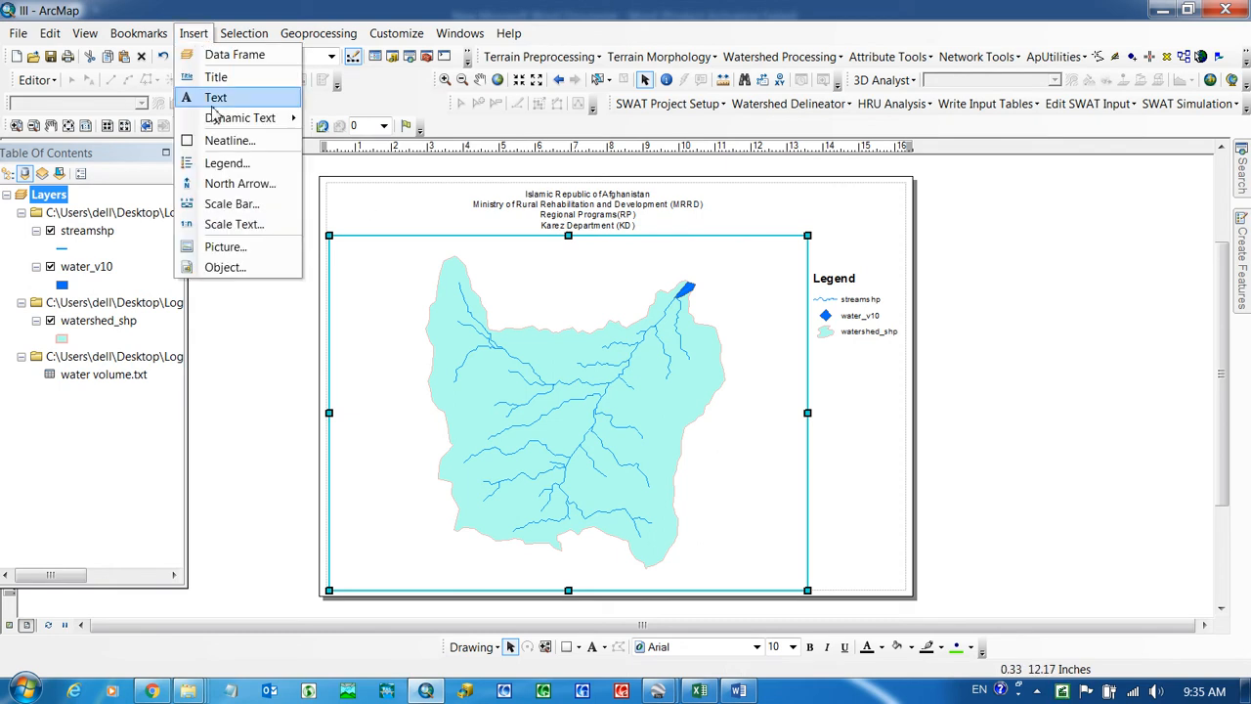
left_click(220, 251)
left_click(477, 260)
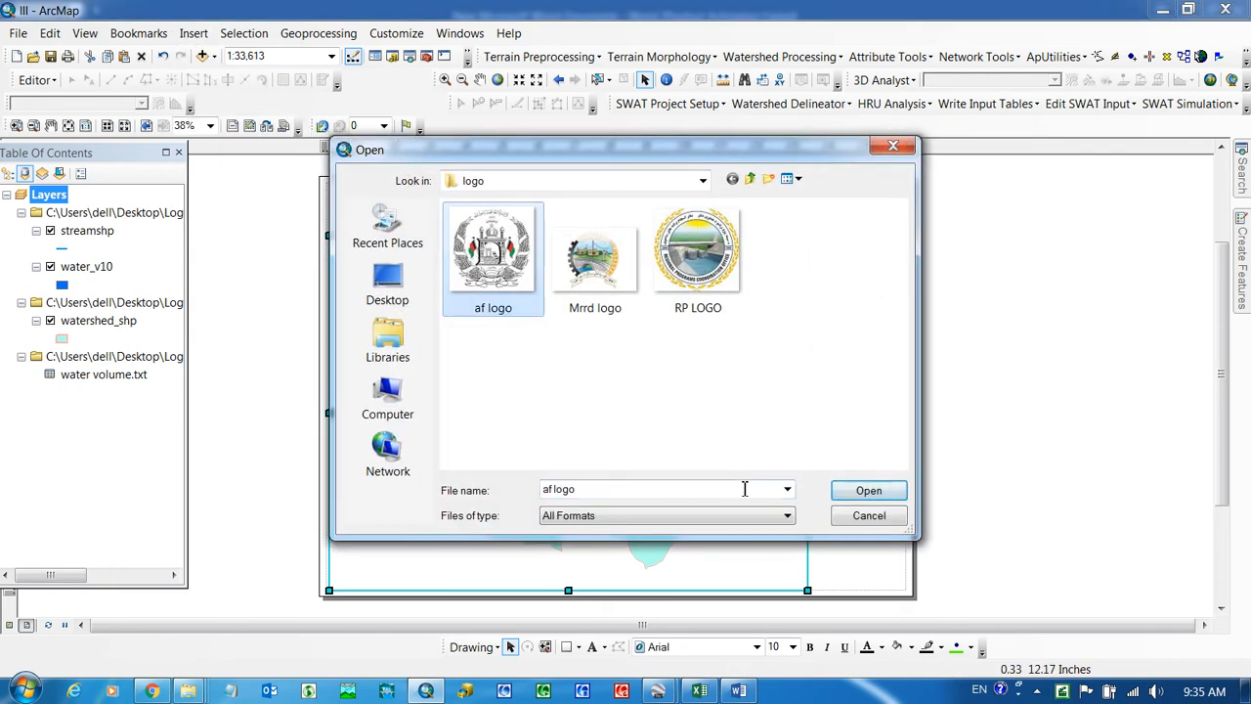
left_click(848, 497)
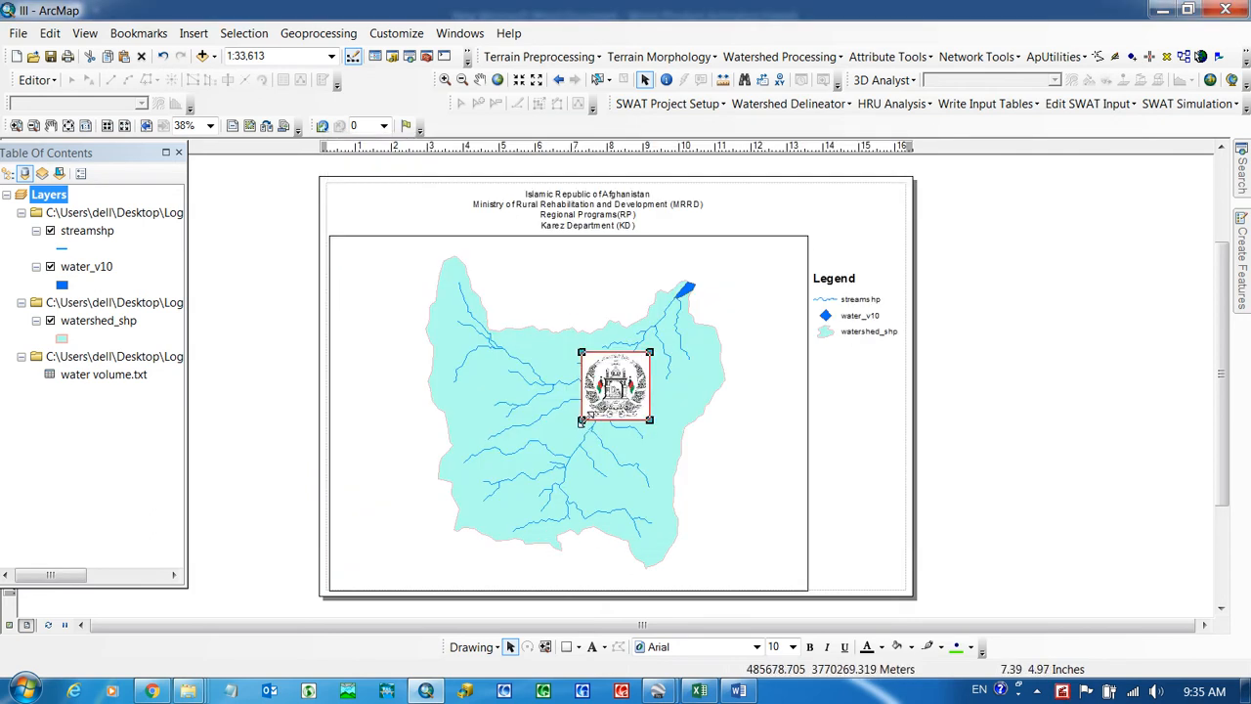
left_click_drag(582, 421, 898, 213)
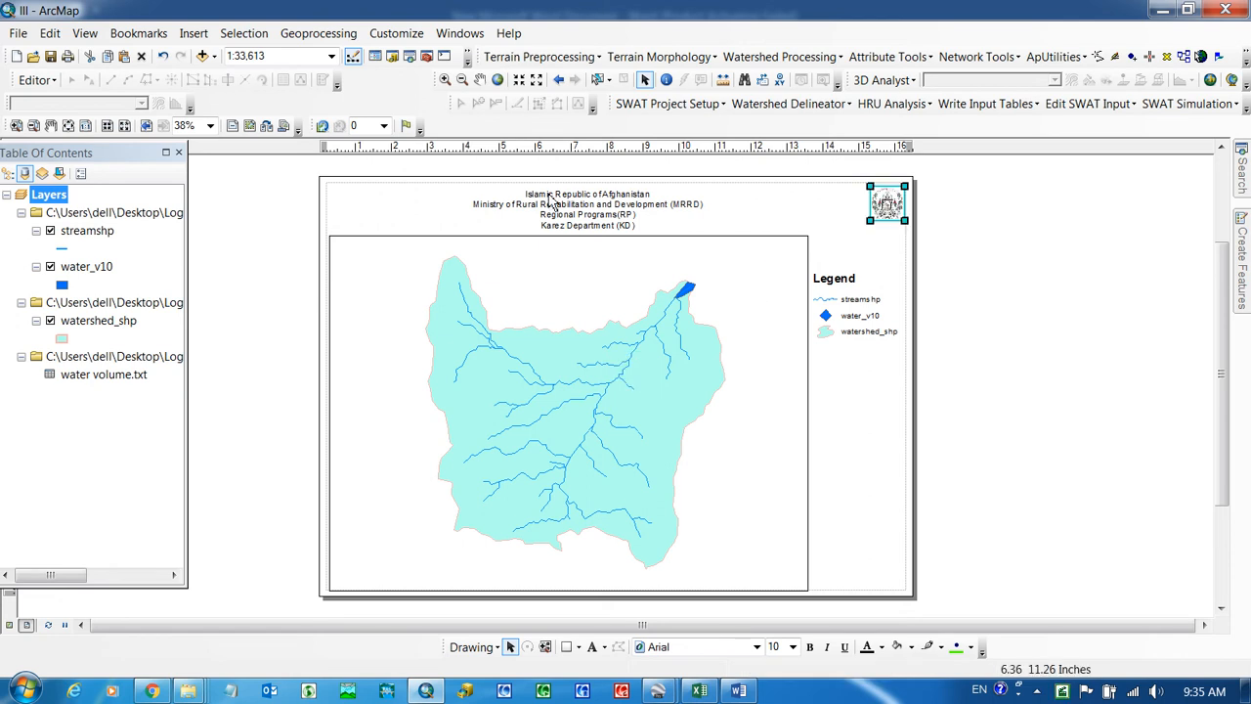
Step: Insert the Mrrd logo picture, shrink it and place it at the top-left
left_click(193, 34)
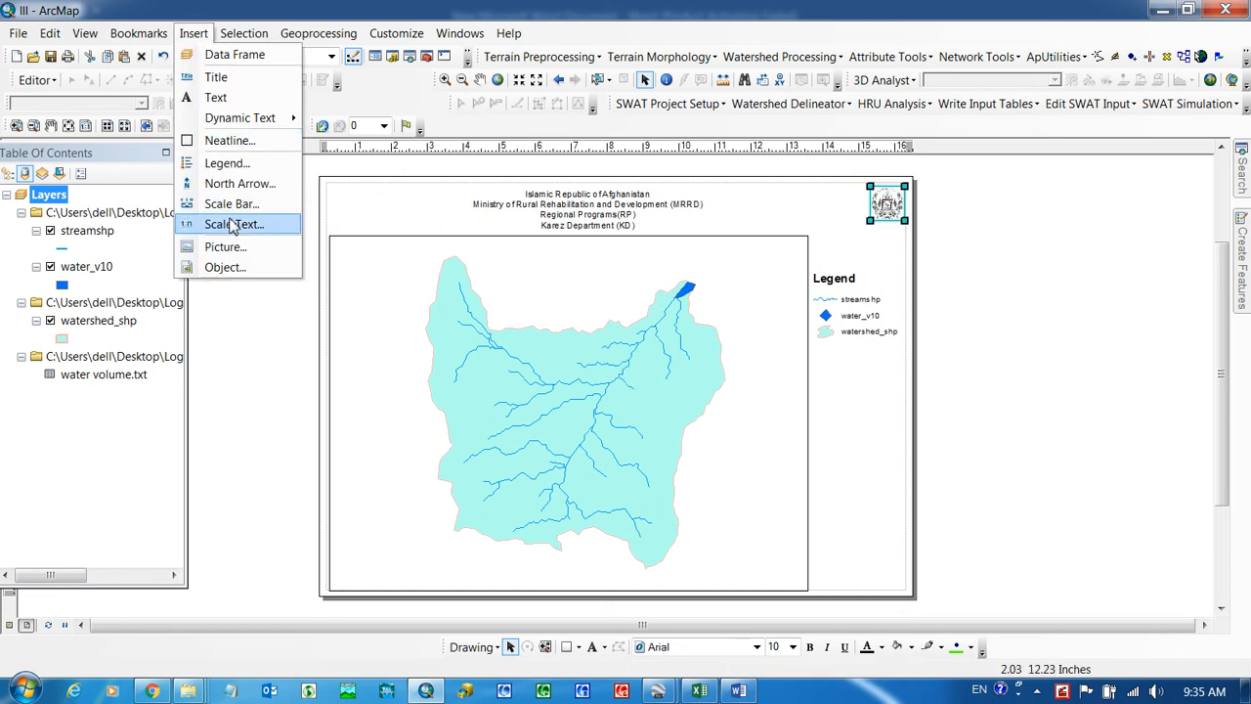
left_click(224, 247)
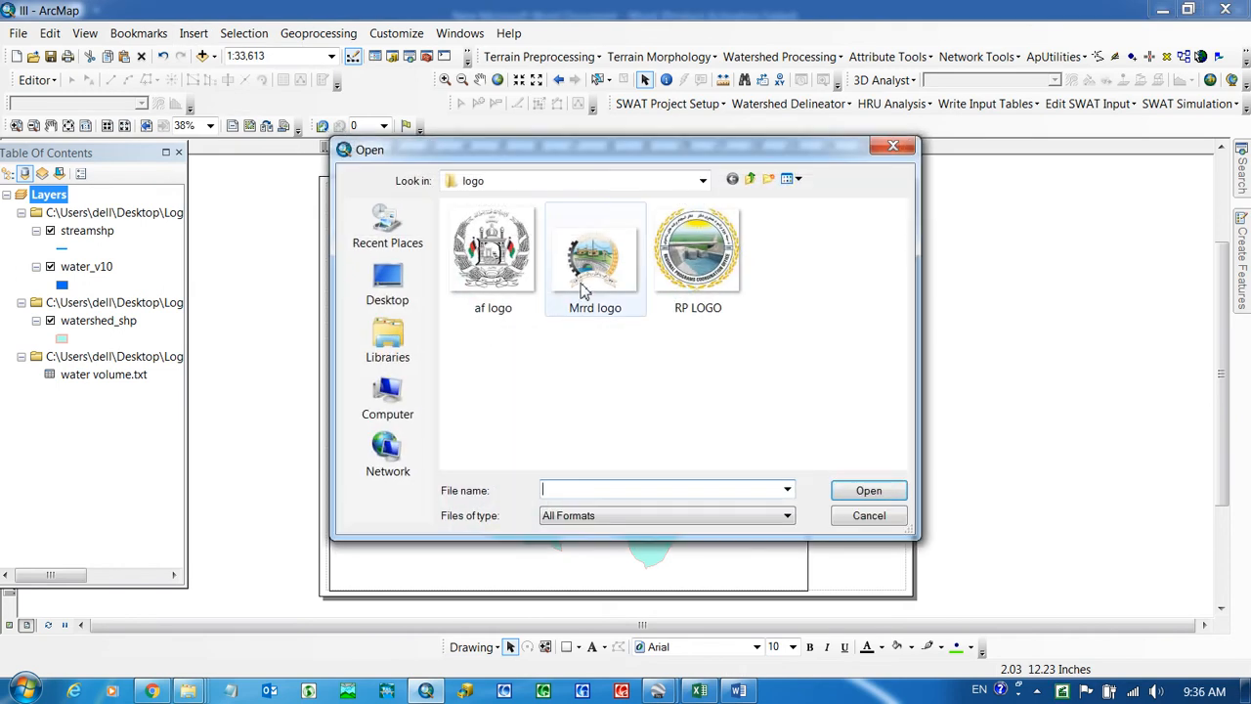
left_click(589, 282)
left_click(869, 490)
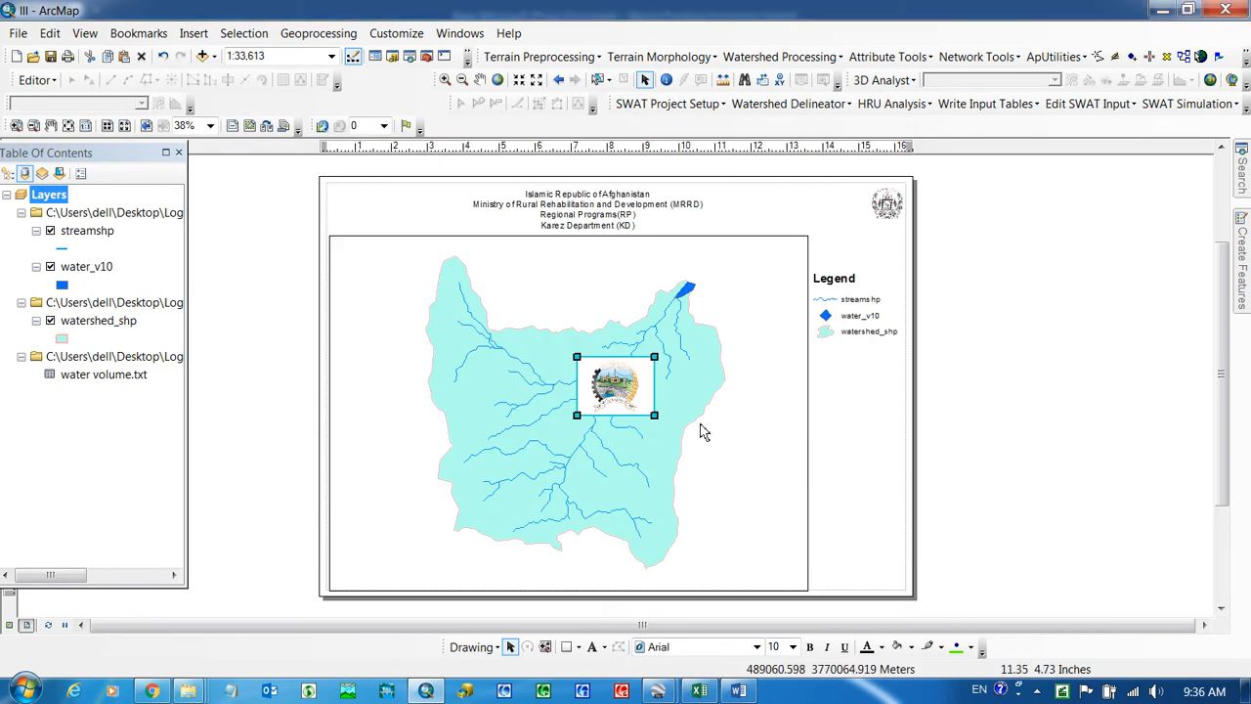
left_click_drag(661, 418, 357, 208)
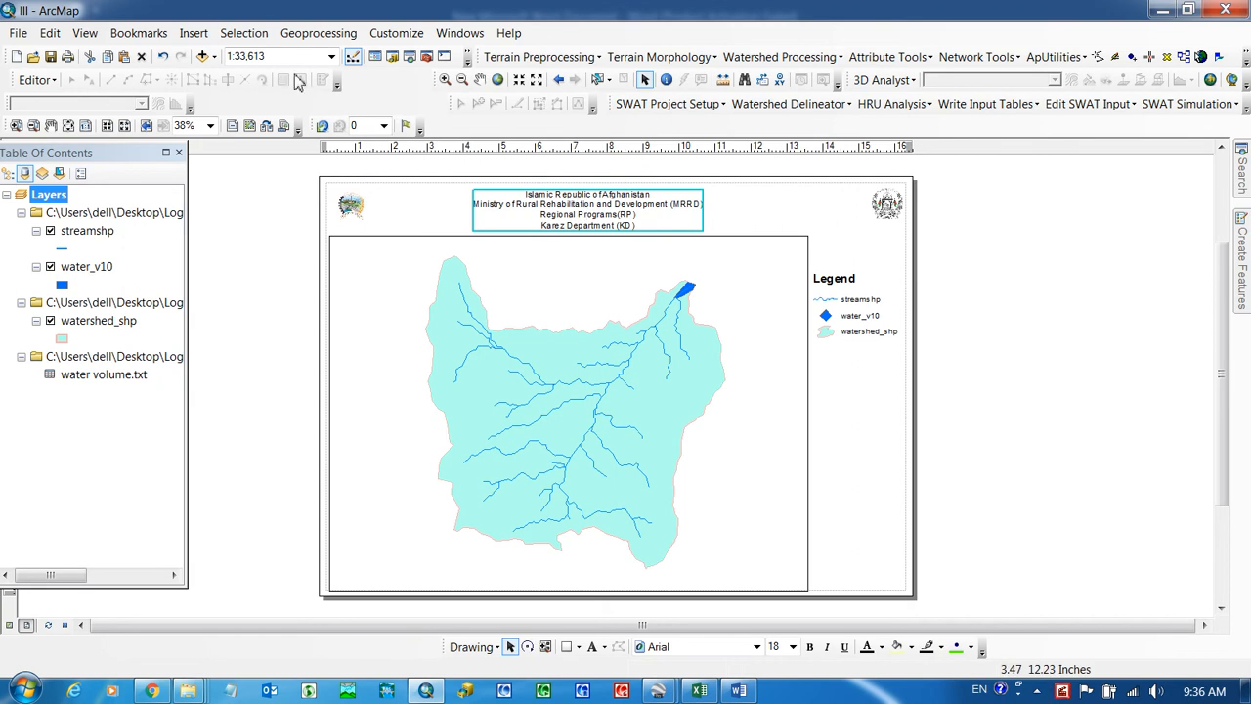
Step: Add a 1.0 Point neatline border around the title
left_click(193, 33)
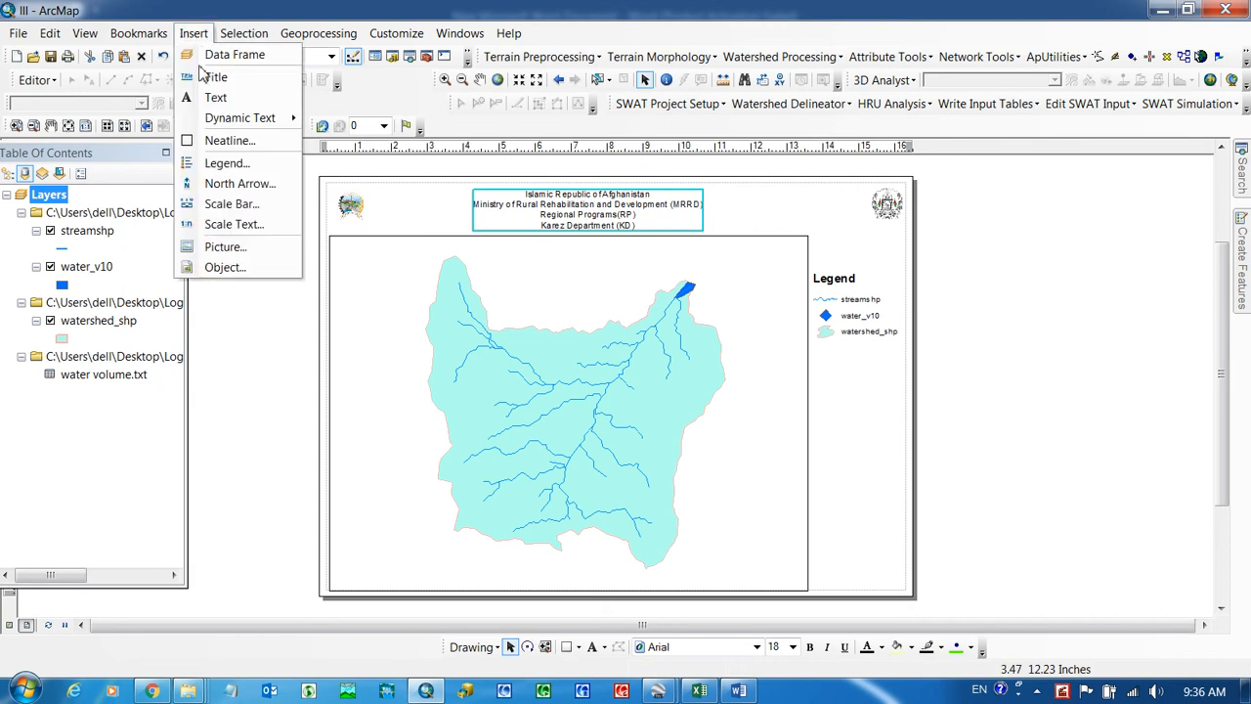
left_click(219, 145)
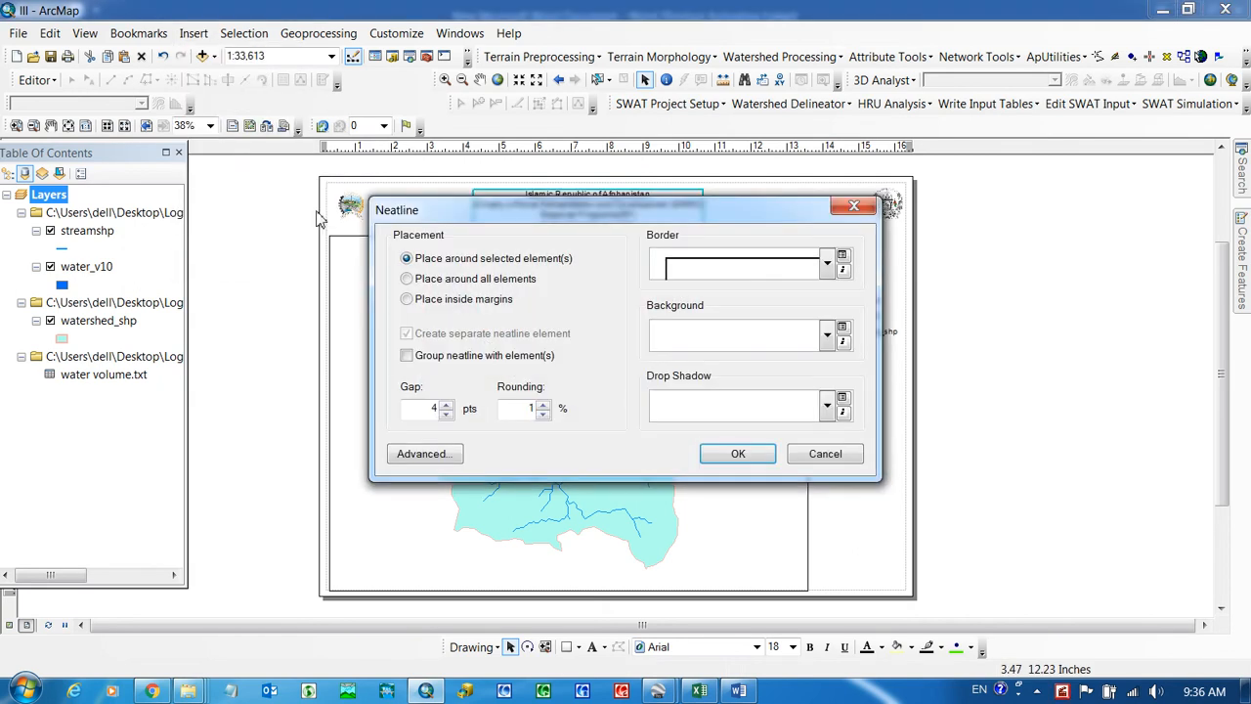
left_click(828, 263)
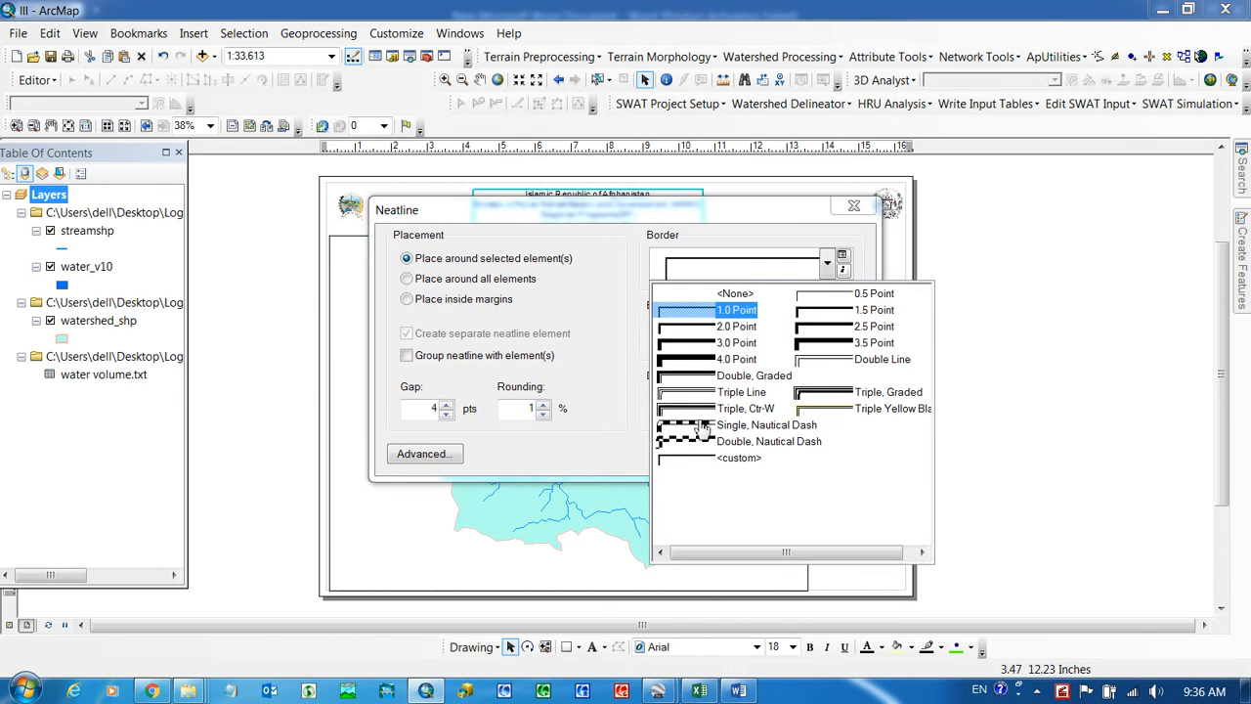
left_click(676, 312)
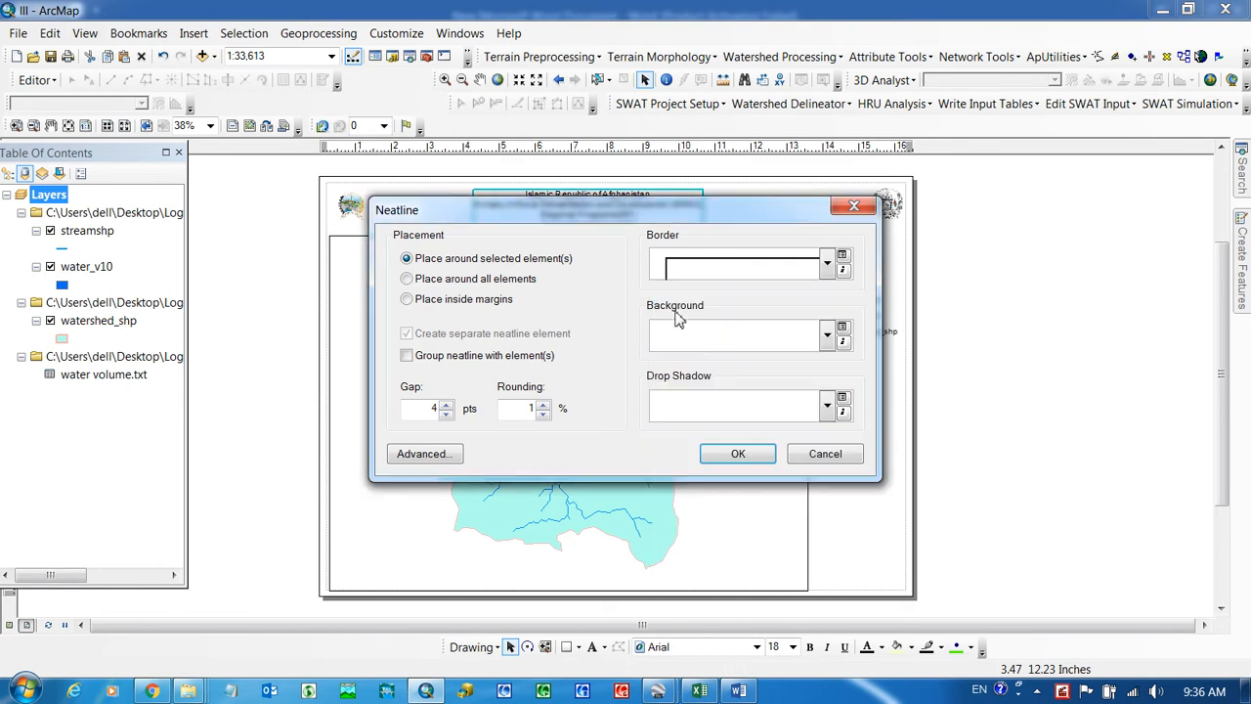
left_click(737, 454)
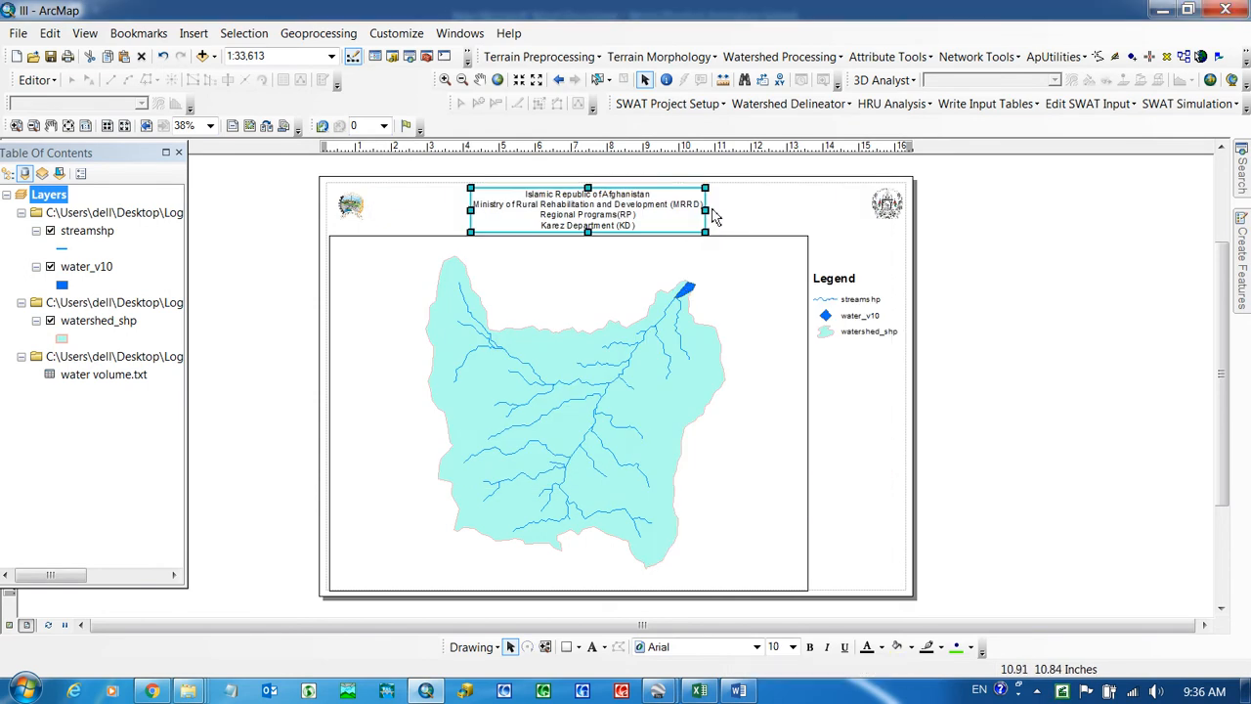
Step: Stretch the header border across the page width and nudge the right logo inside it
left_click_drag(833, 223, 902, 228)
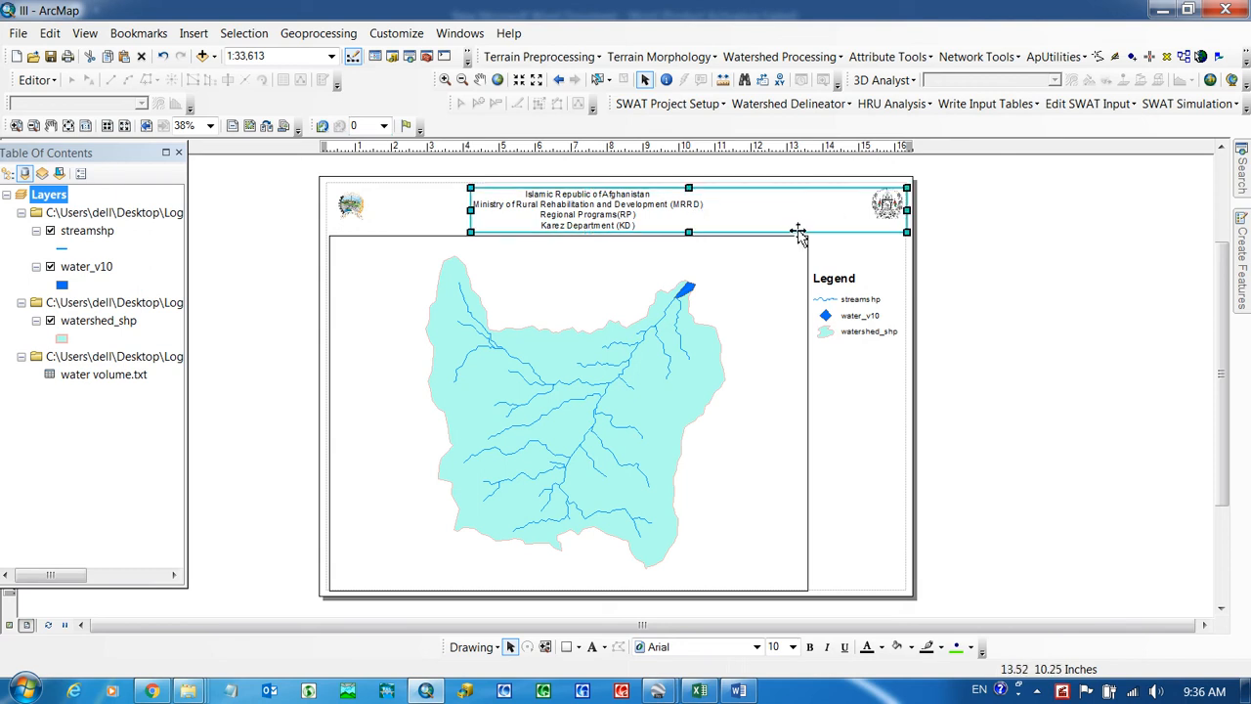
left_click_drag(470, 211, 324, 211)
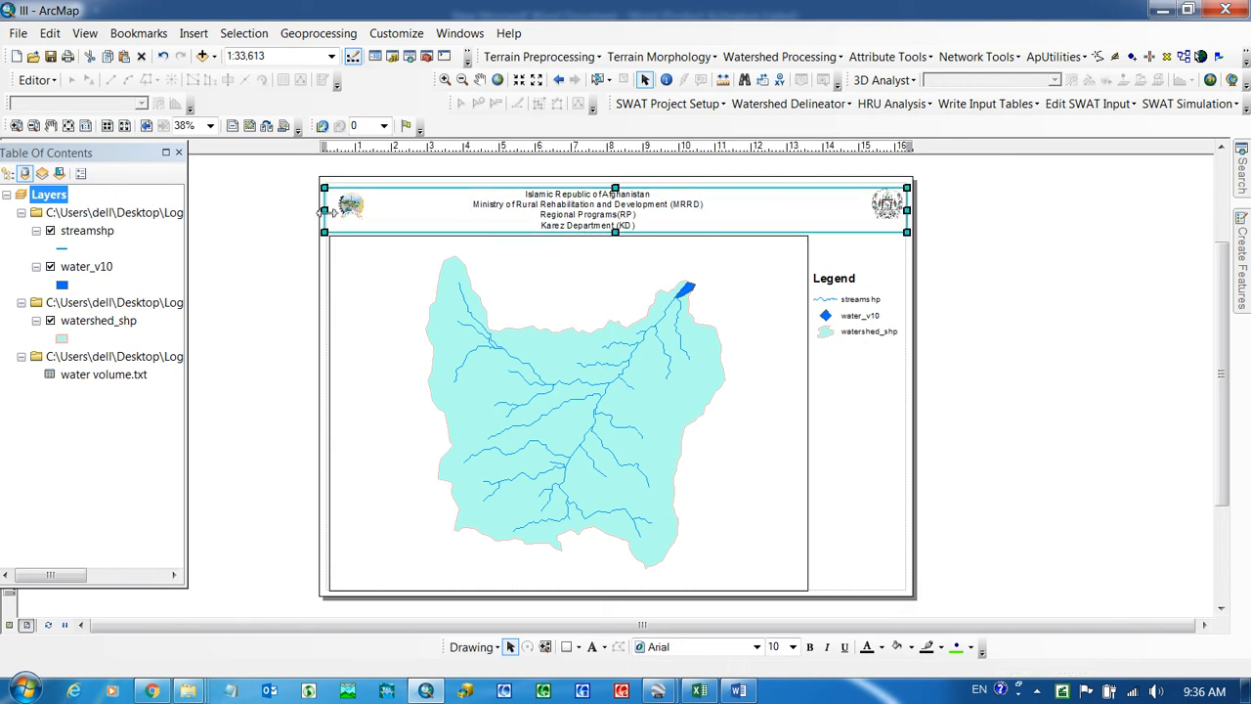
left_click(887, 211)
left_click_drag(894, 218, 888, 223)
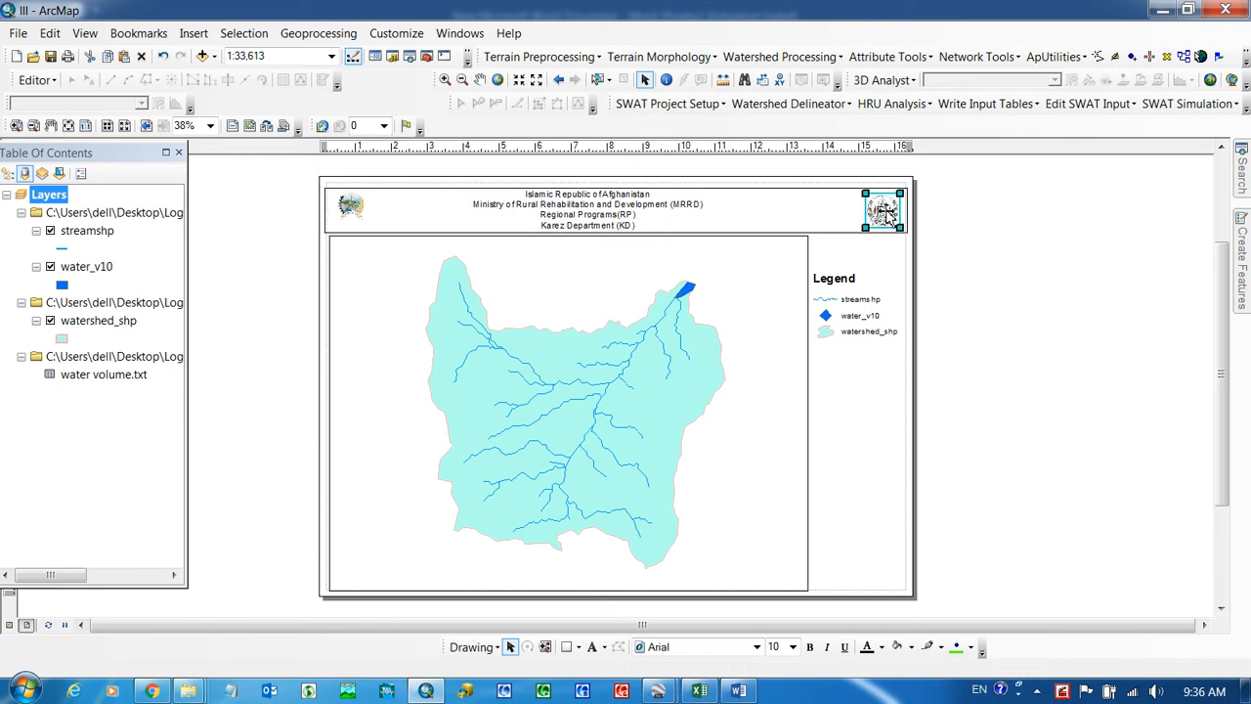
Step: Widen the map frame slightly to the left and add a default neatline to the layout
left_click(353, 209)
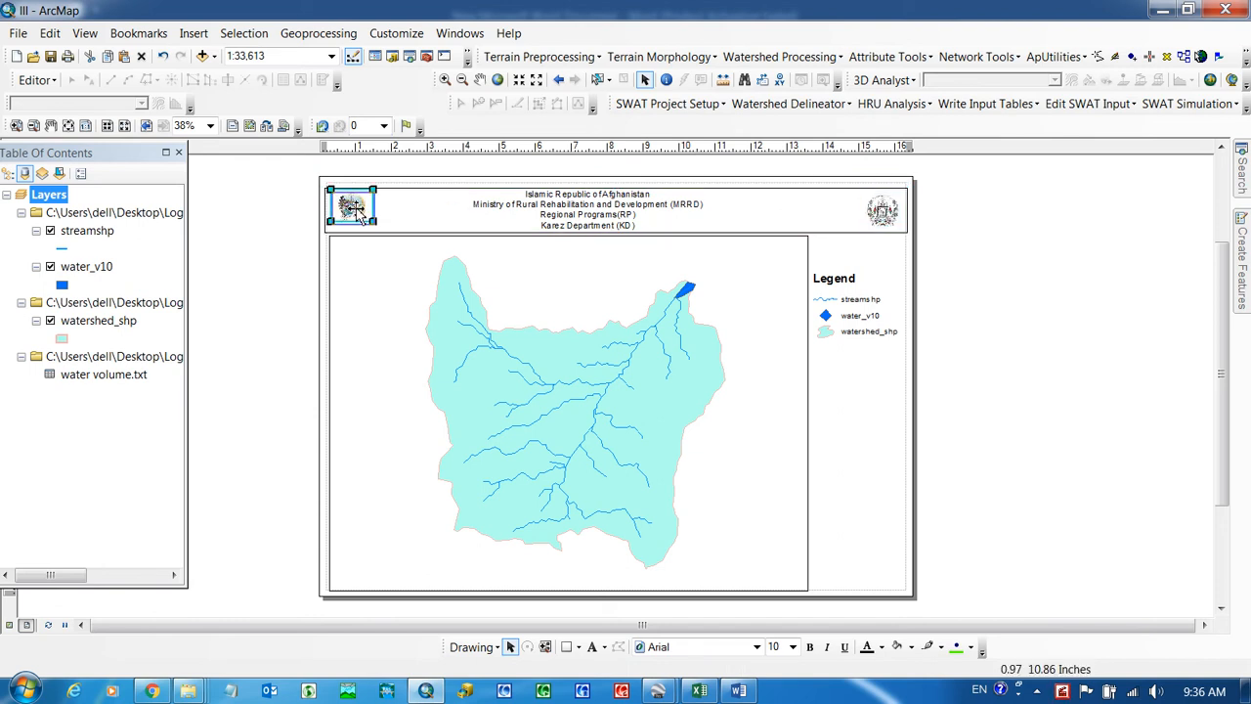
left_click(357, 265)
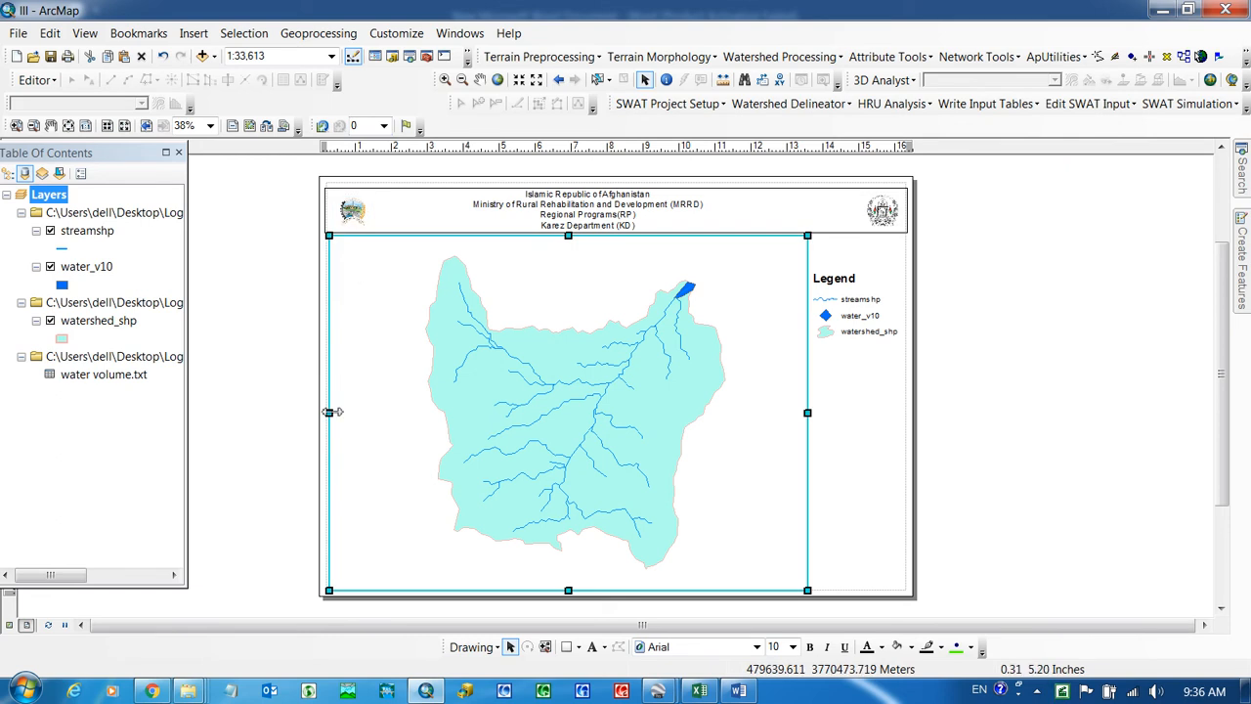
left_click_drag(332, 412, 328, 413)
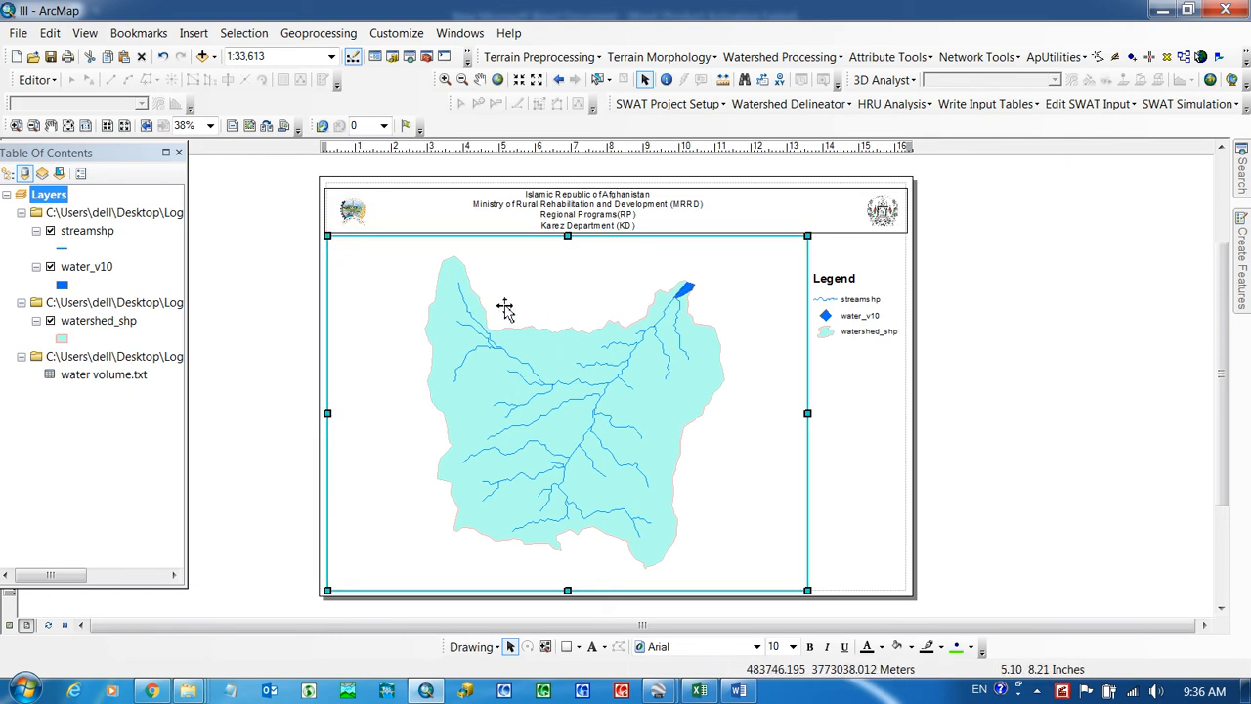
left_click(193, 34)
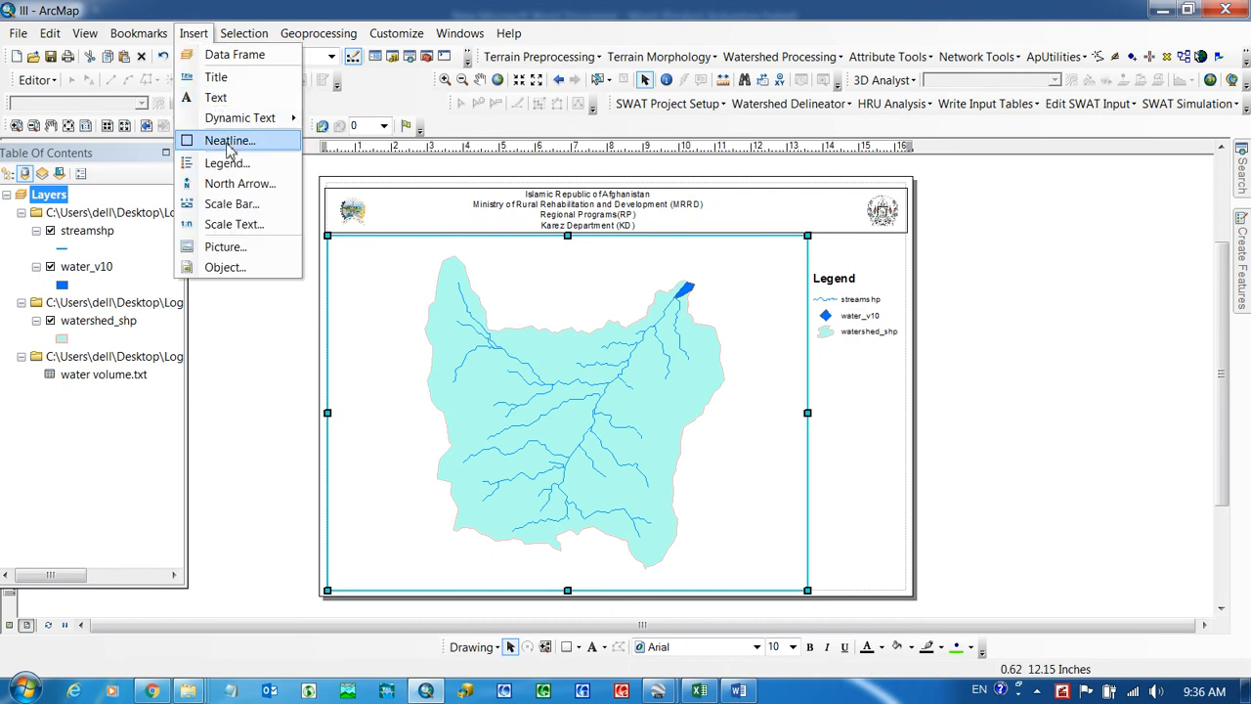
left_click(230, 141)
left_click(736, 453)
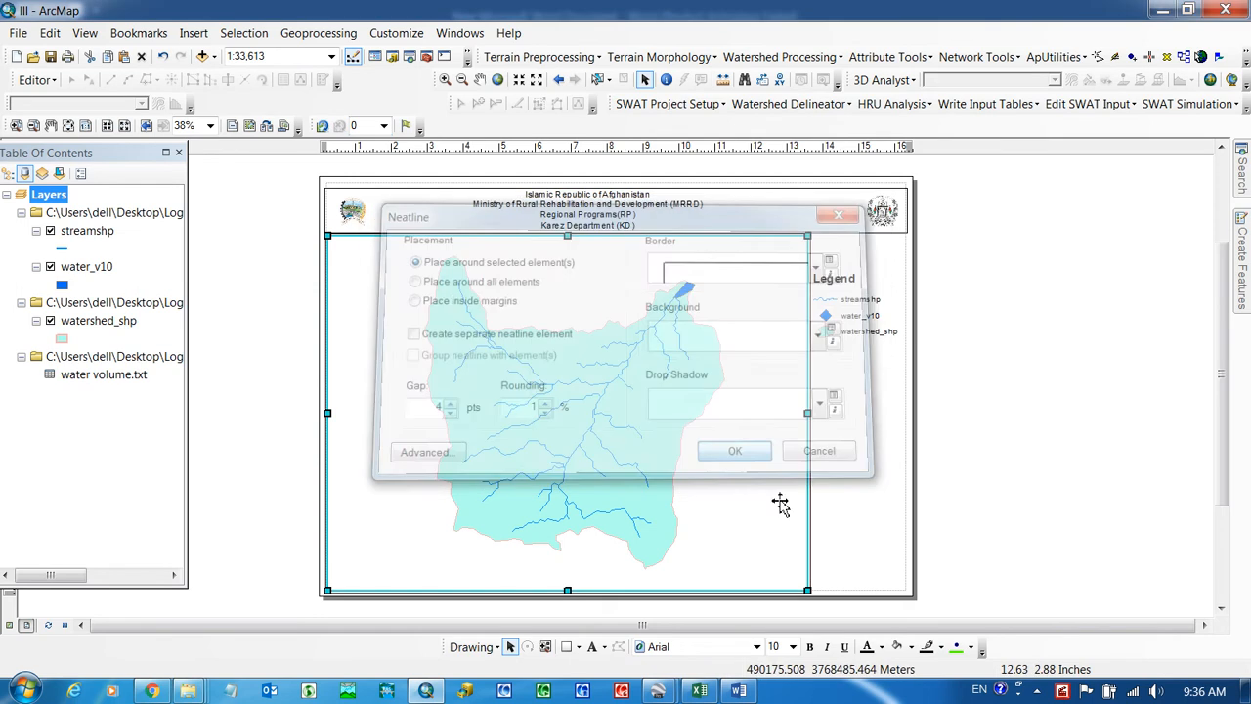
Step: Move the legend lower in the right margin and place a new text element above it
left_click(859, 313)
mouse_move(859, 313)
left_mouse_down()
mouse_move(852, 302)
mouse_move(861, 342)
left_mouse_up()
left_click(593, 646)
left_click(842, 253)
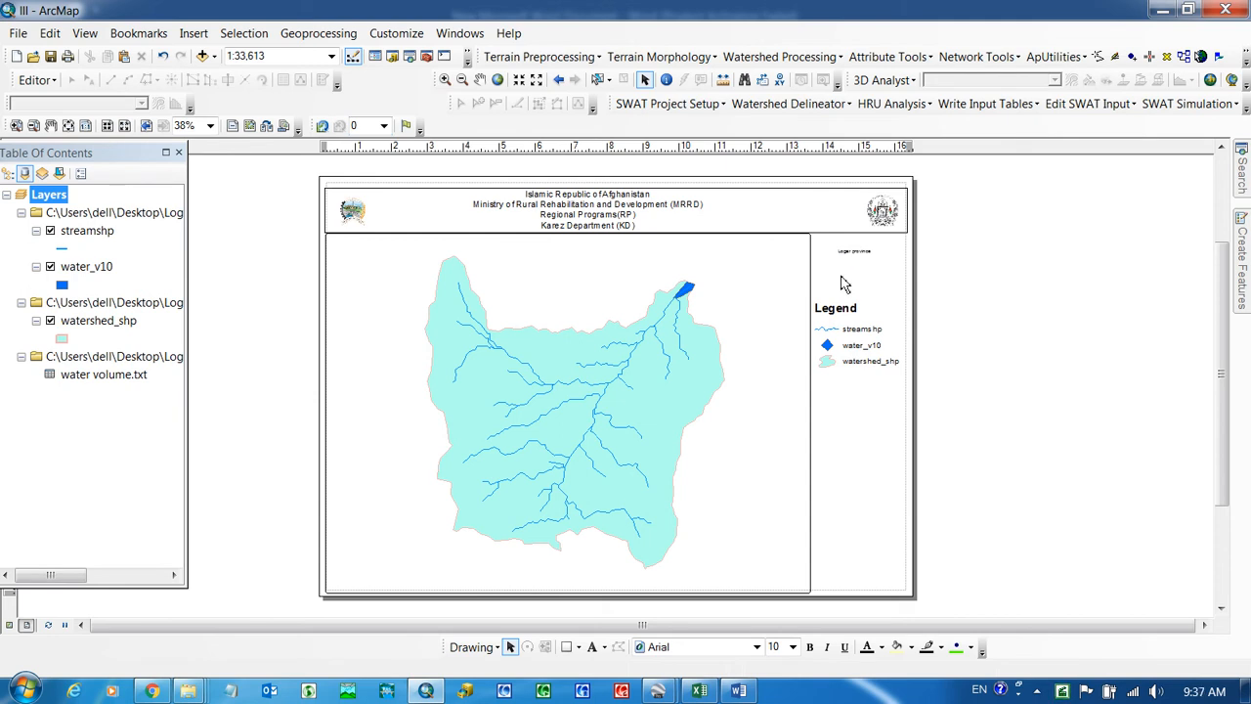
Step: Edit the side text to read 'Logar province', 'Shulak Check dam', 'GIS map' on centred lines
left_click(853, 253)
double_click(853, 255)
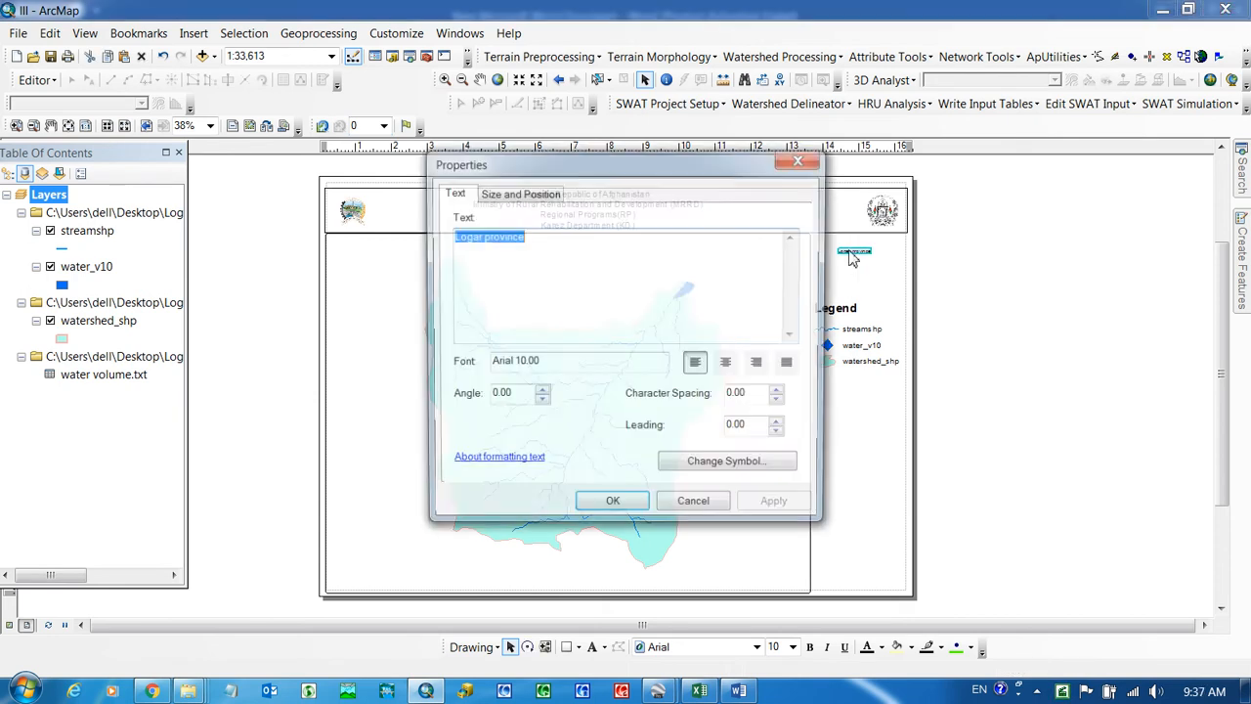
left_click(531, 237)
key("Return")
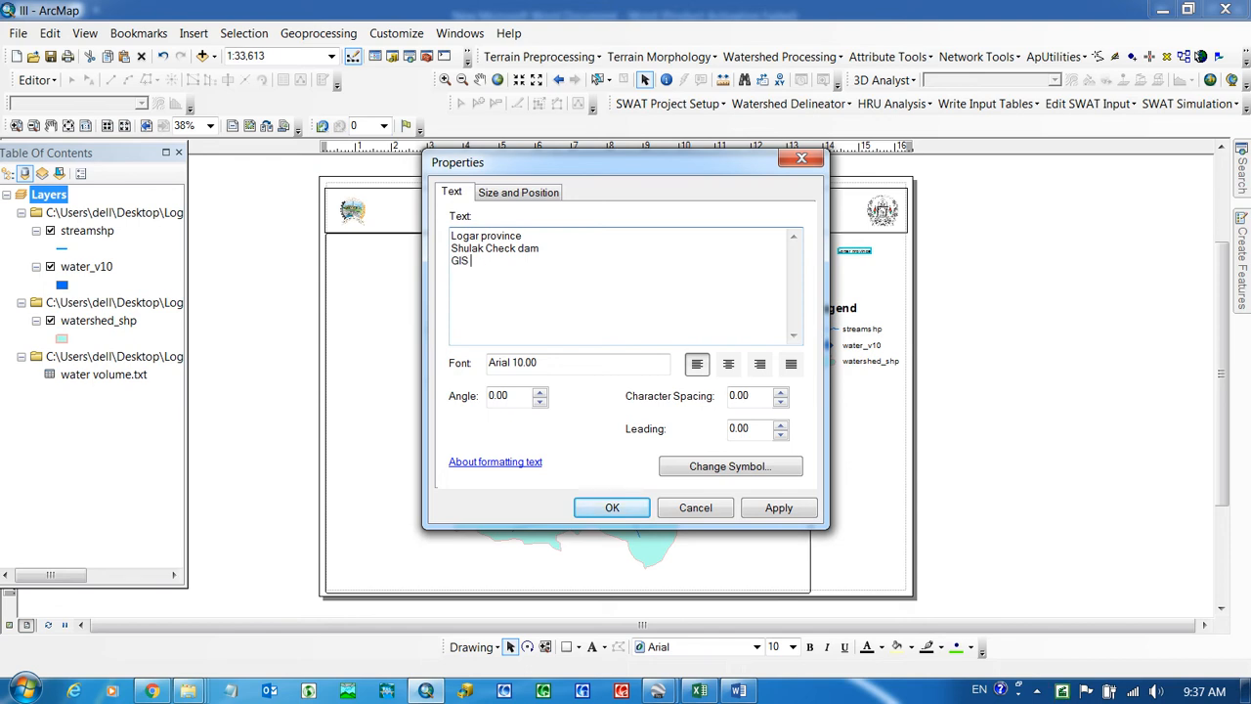
left_click(729, 364)
left_click(779, 509)
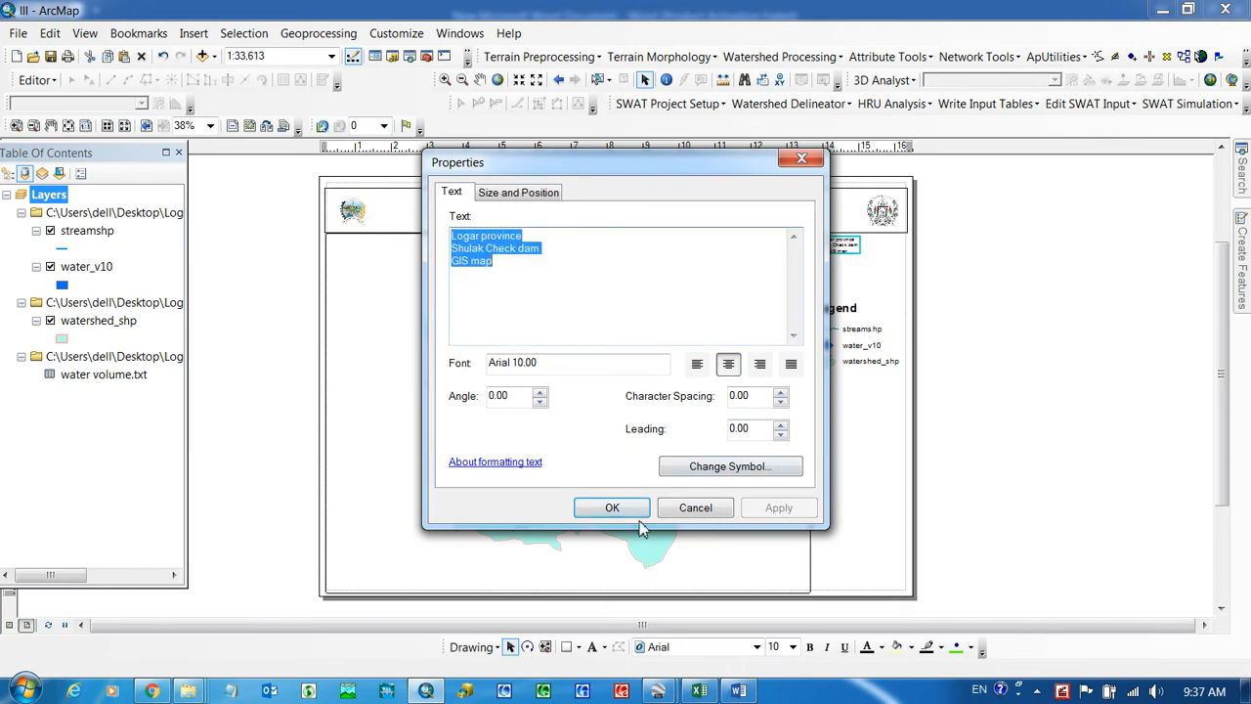
left_click(612, 507)
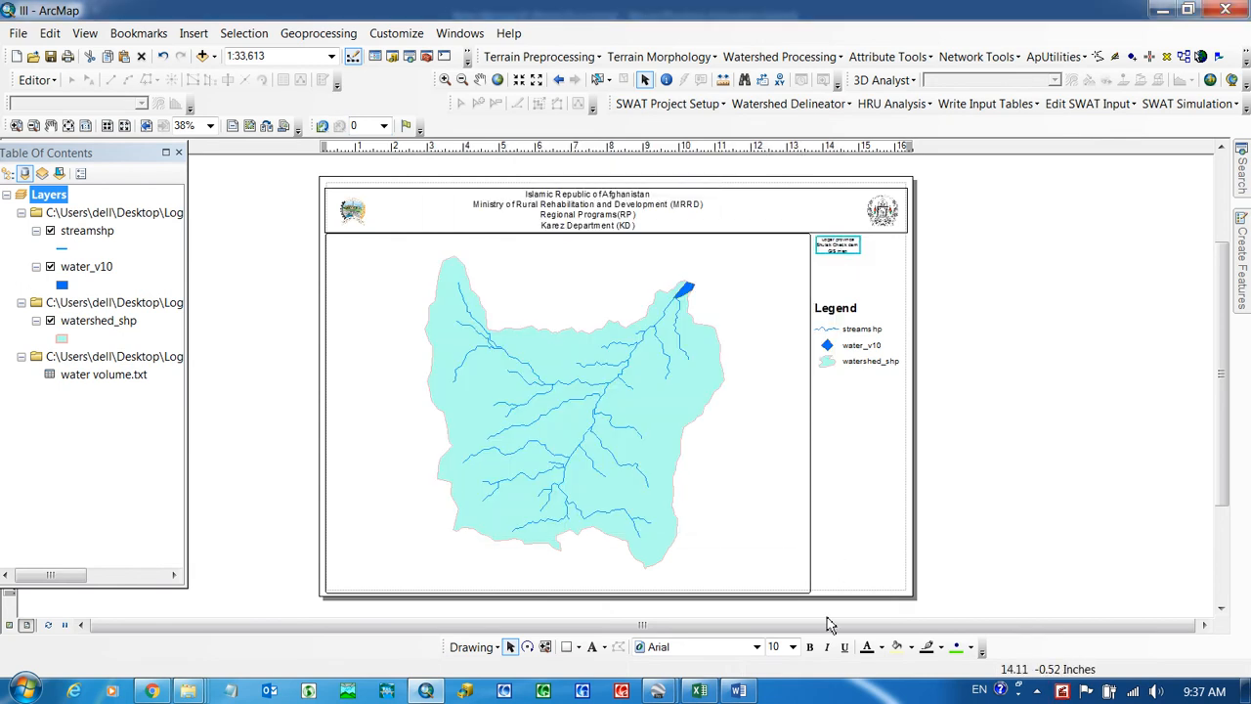
Step: Make the title bold 16 pt and position it with the legend just below
left_click(809, 647)
left_click(793, 647)
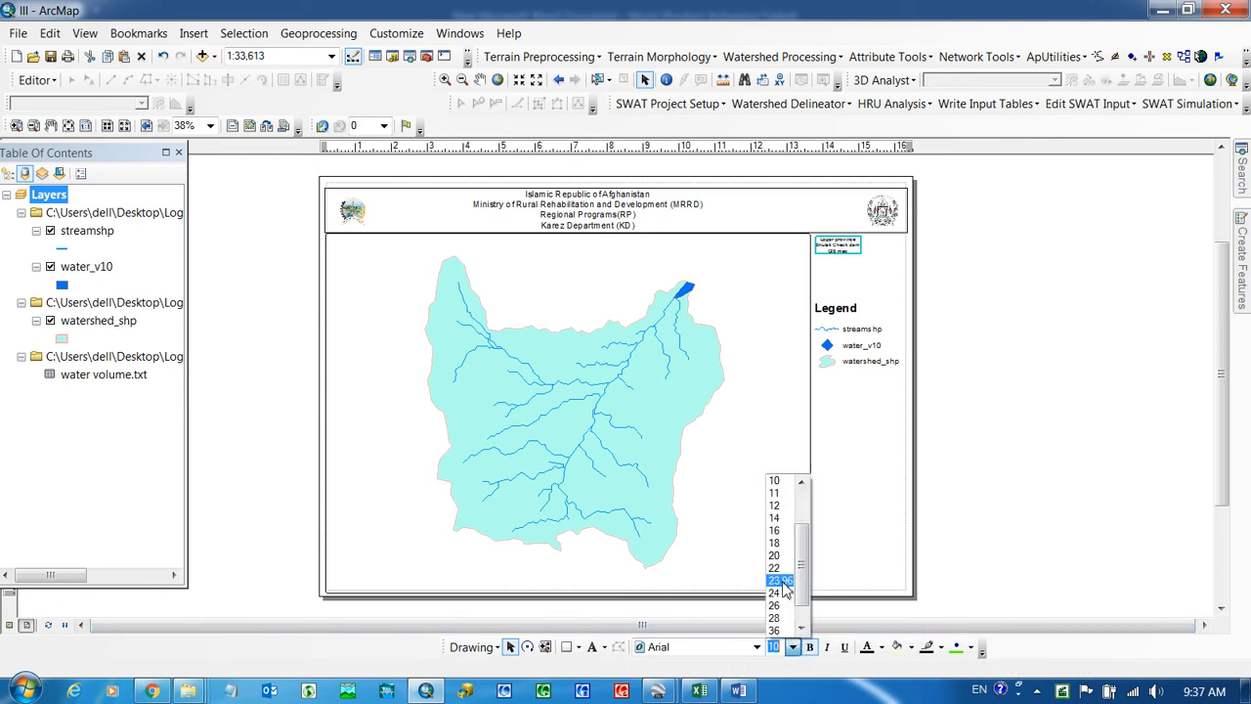
left_click(773, 533)
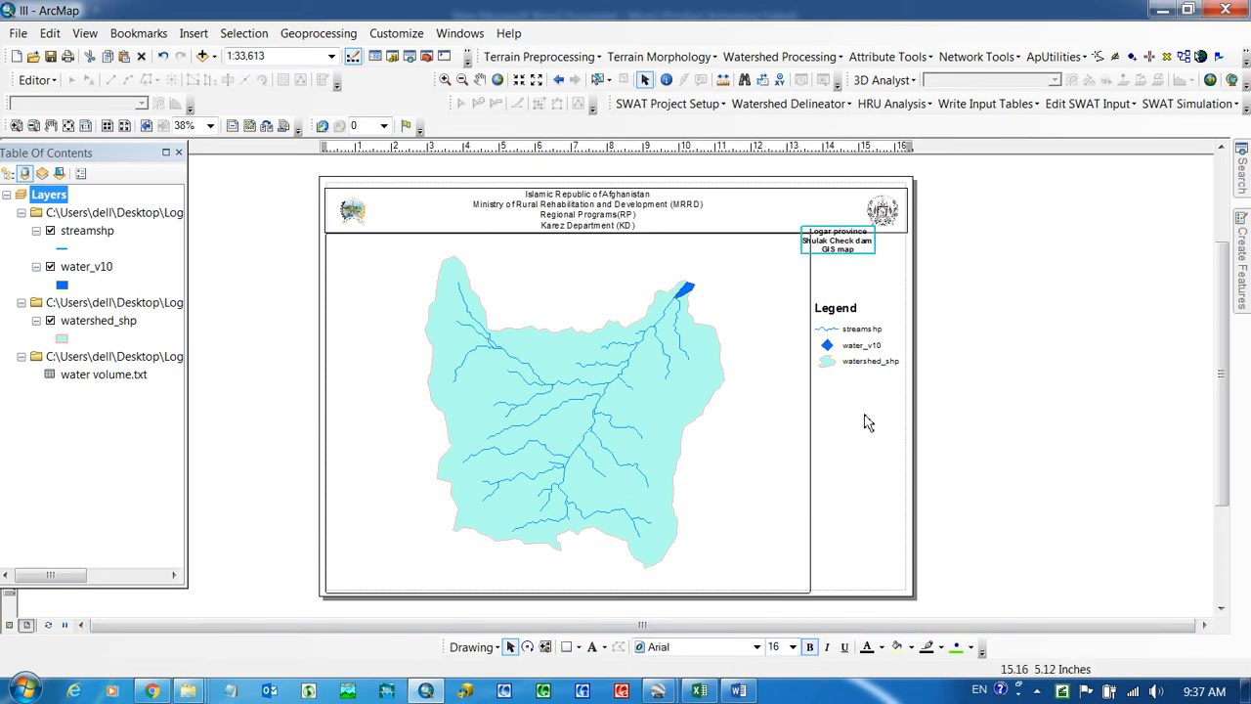
left_click_drag(843, 252, 866, 264)
left_click(973, 334)
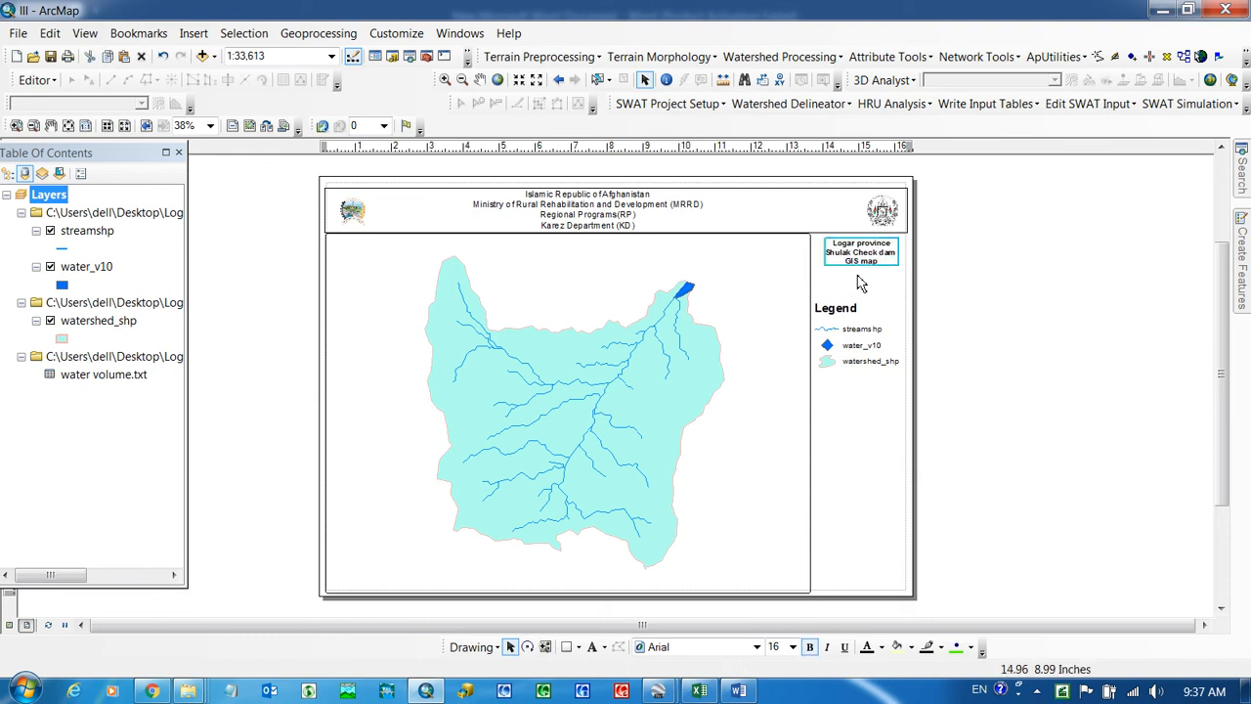
left_click(865, 326)
left_click_drag(858, 338, 863, 315)
left_click(787, 362)
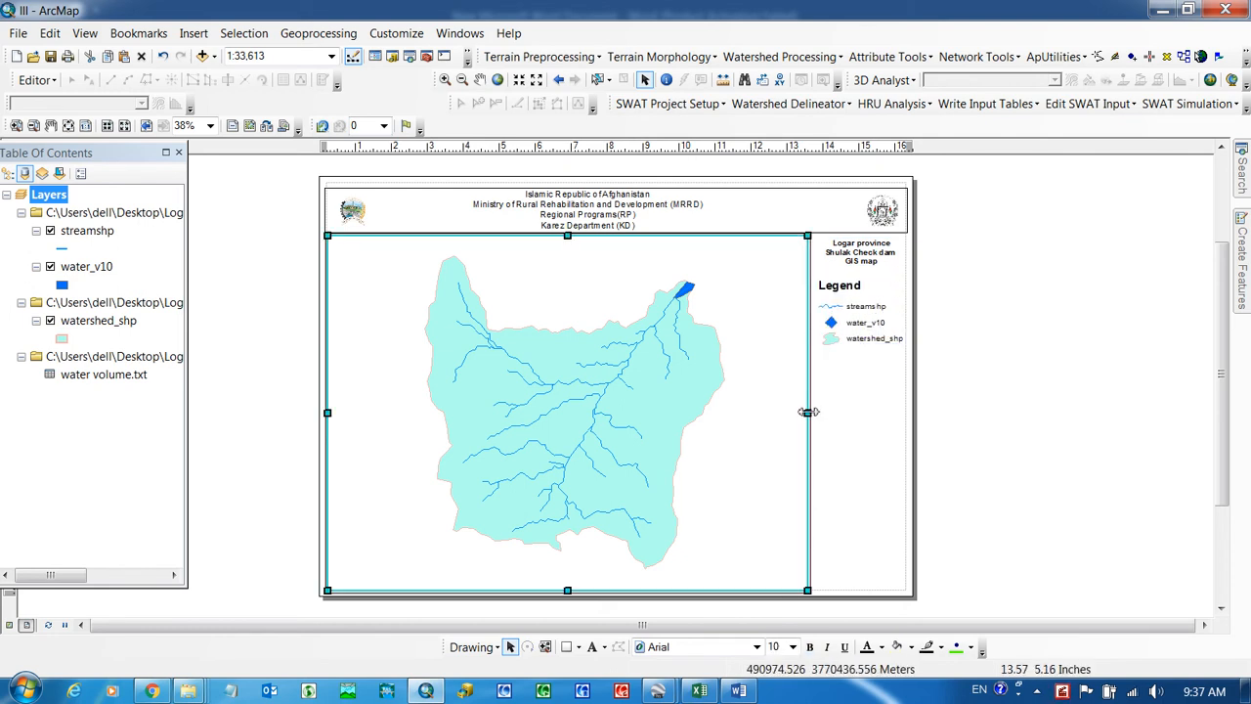
Step: Widen the map frame to the right and nudge the legend into the narrower right margin
left_click_drag(821, 425, 824, 425)
left_click(855, 339)
left_click_drag(855, 339, 860, 329)
left_click(1012, 392)
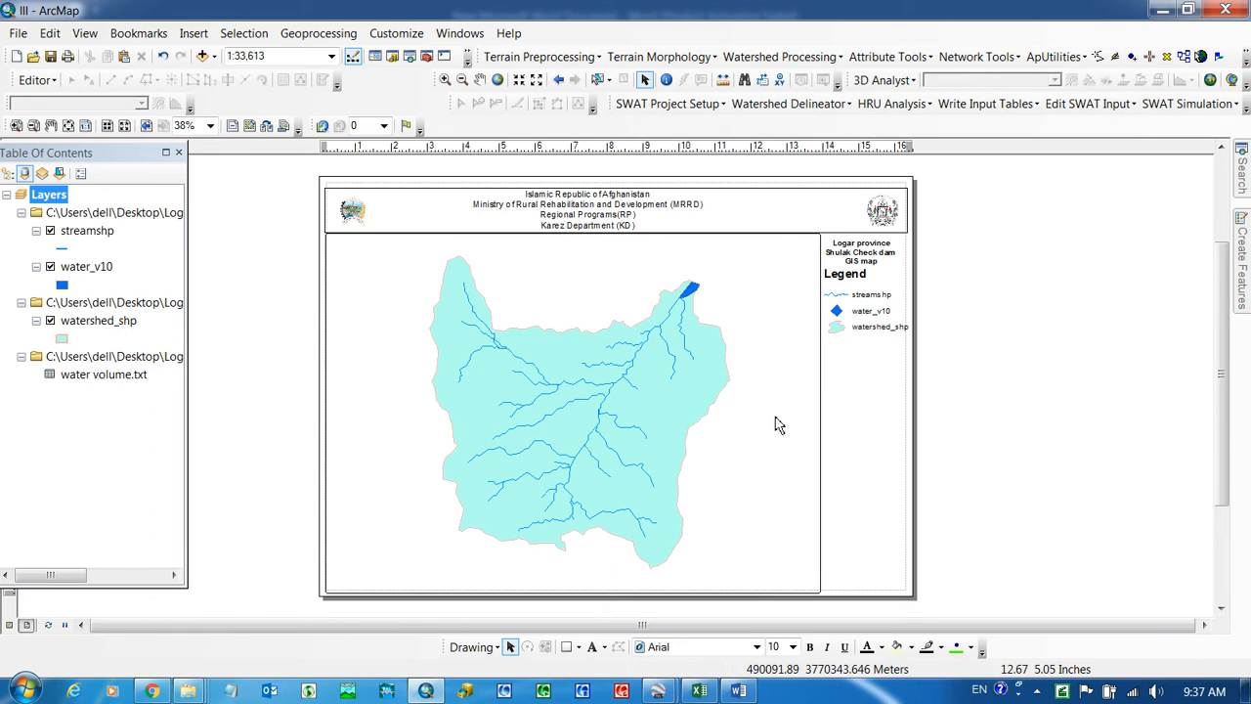
left_click(411, 245)
left_click(193, 33)
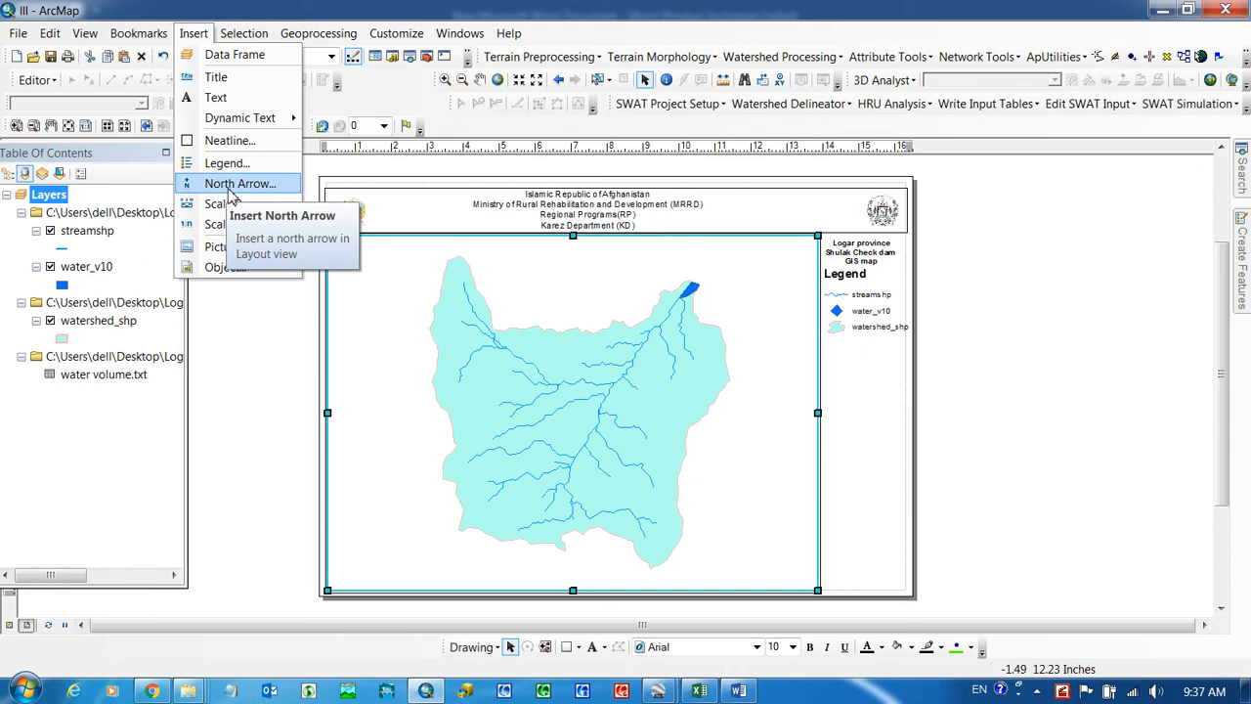
left_click(473, 394)
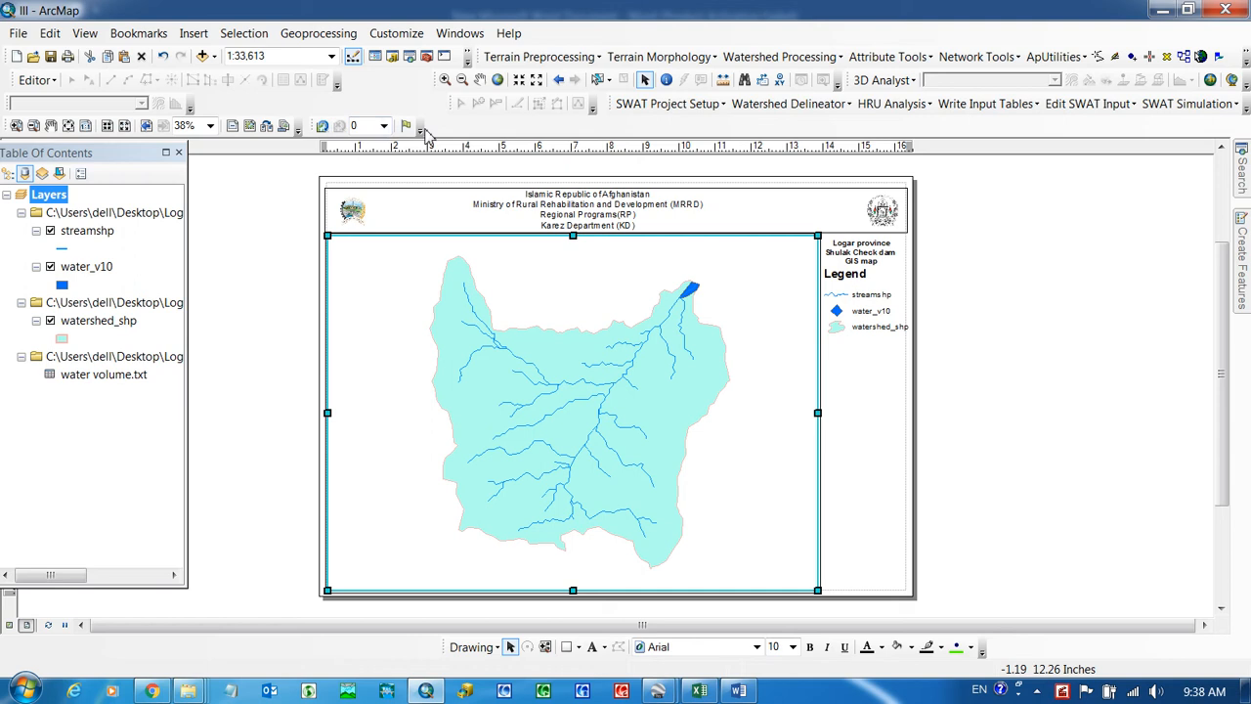
Step: Turn on the Data Frame Tools toolbar from Customize > Toolbars
left_click(396, 33)
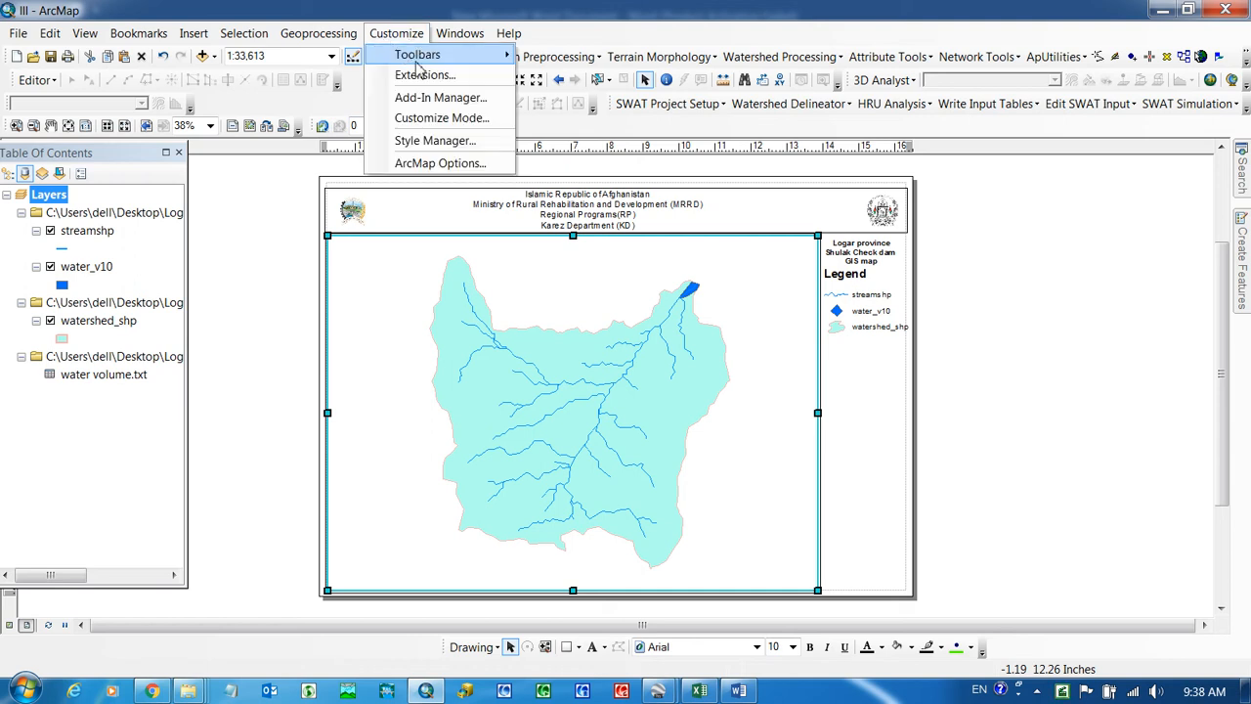
mouse_move(494, 62)
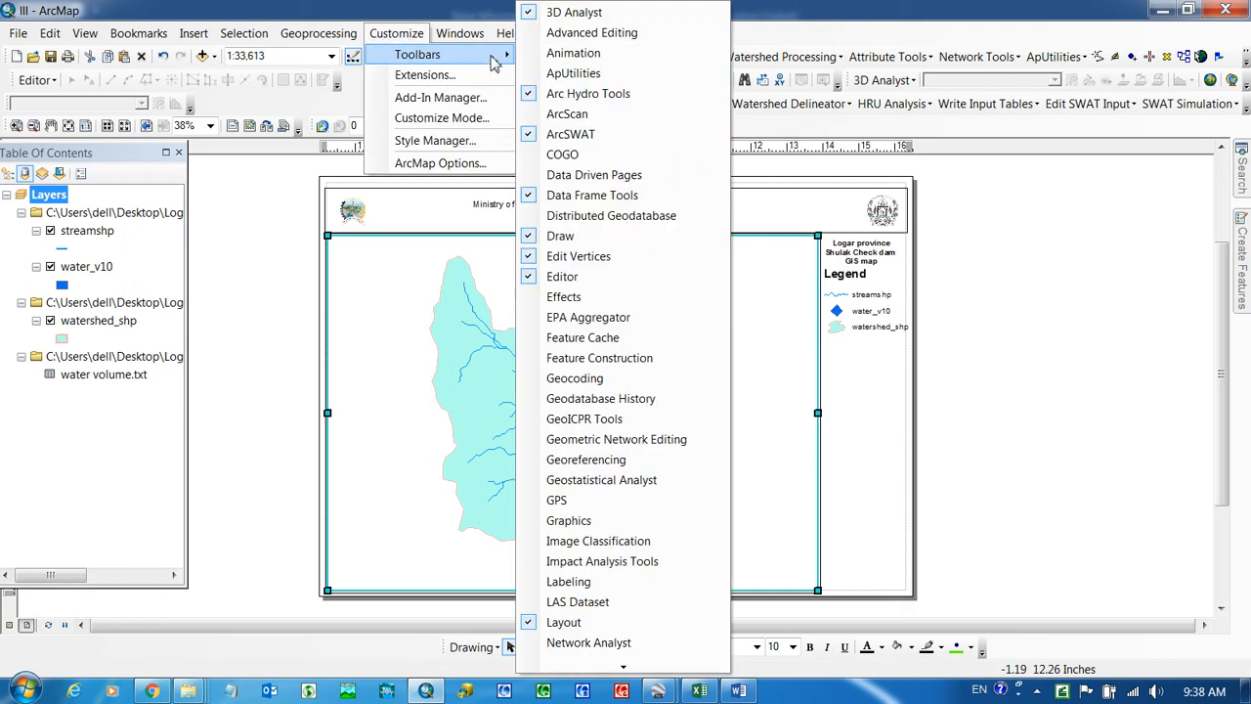
left_click(553, 195)
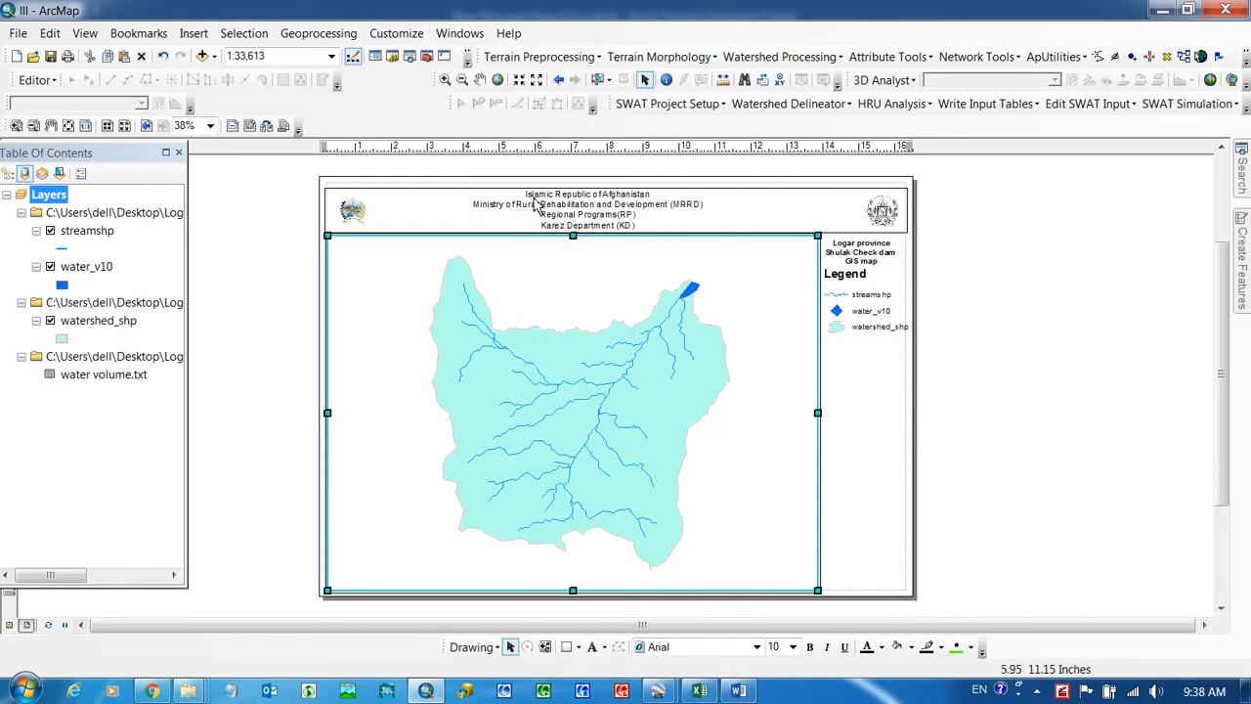
left_click(401, 35)
mouse_move(459, 55)
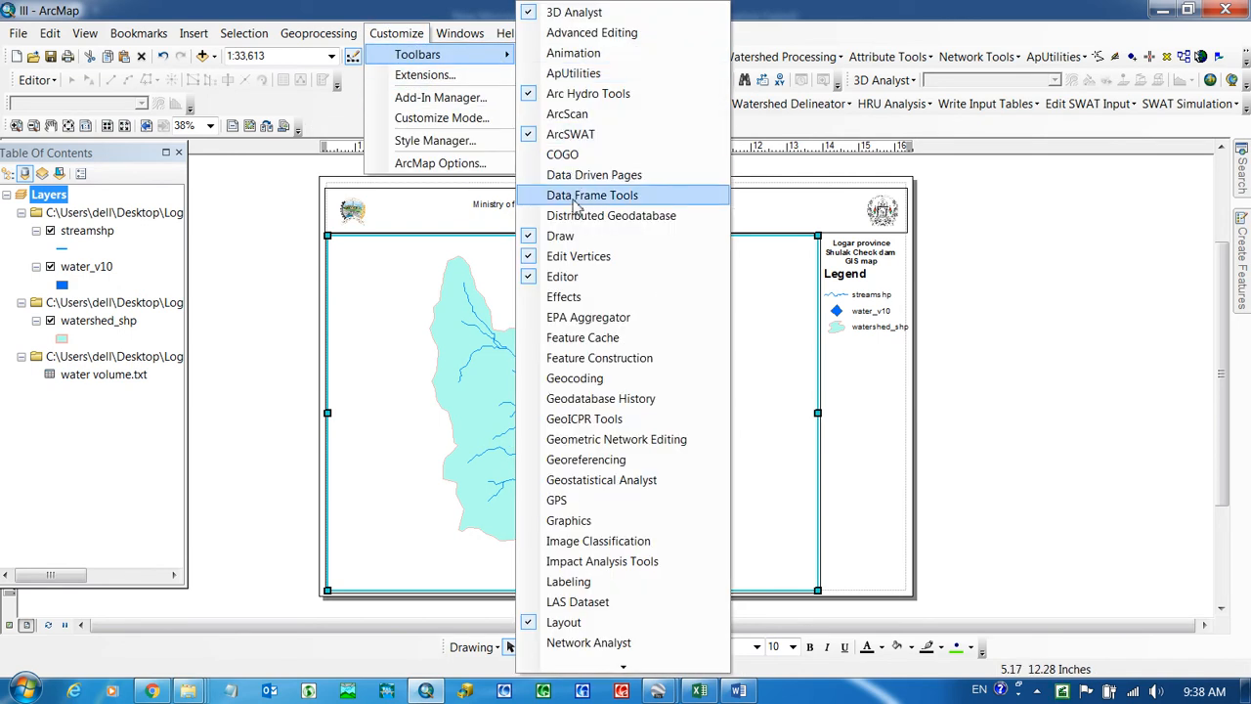
left_click(554, 197)
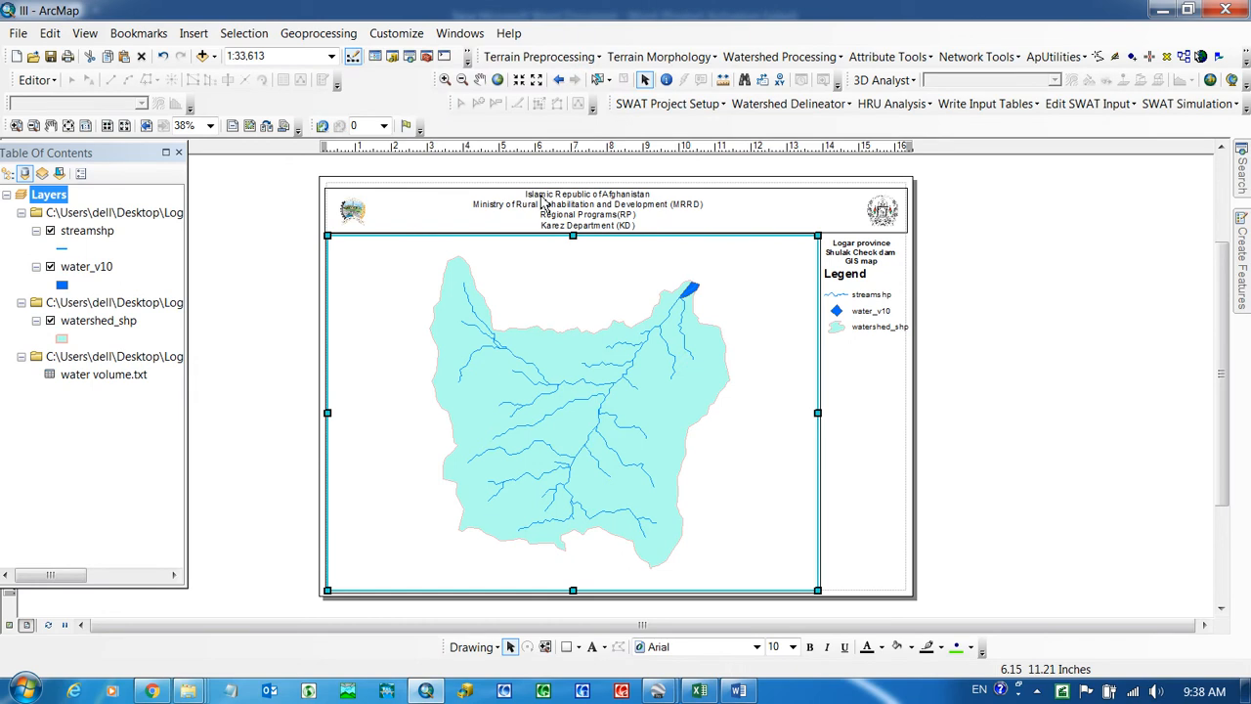
Step: Rotate the map to about 351 degrees and shift it slightly right and down
left_click(326, 127)
left_click_drag(591, 337, 578, 400)
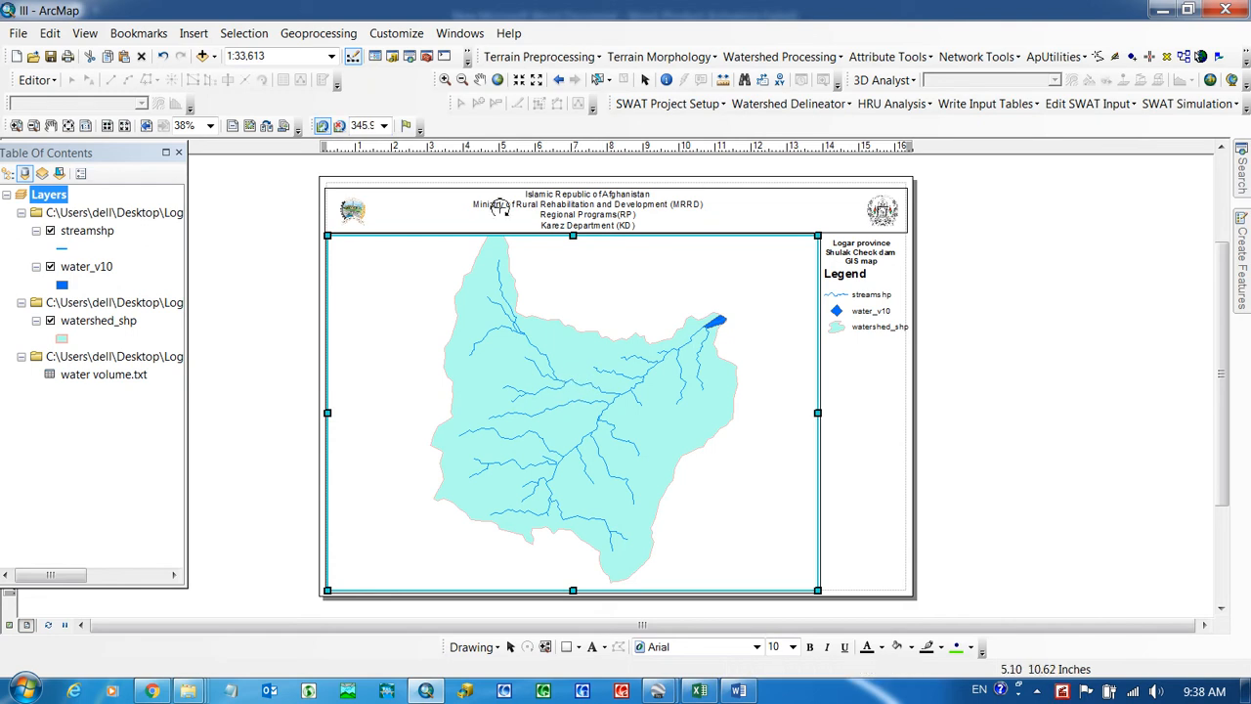
left_click(480, 81)
left_click_drag(576, 372, 582, 380)
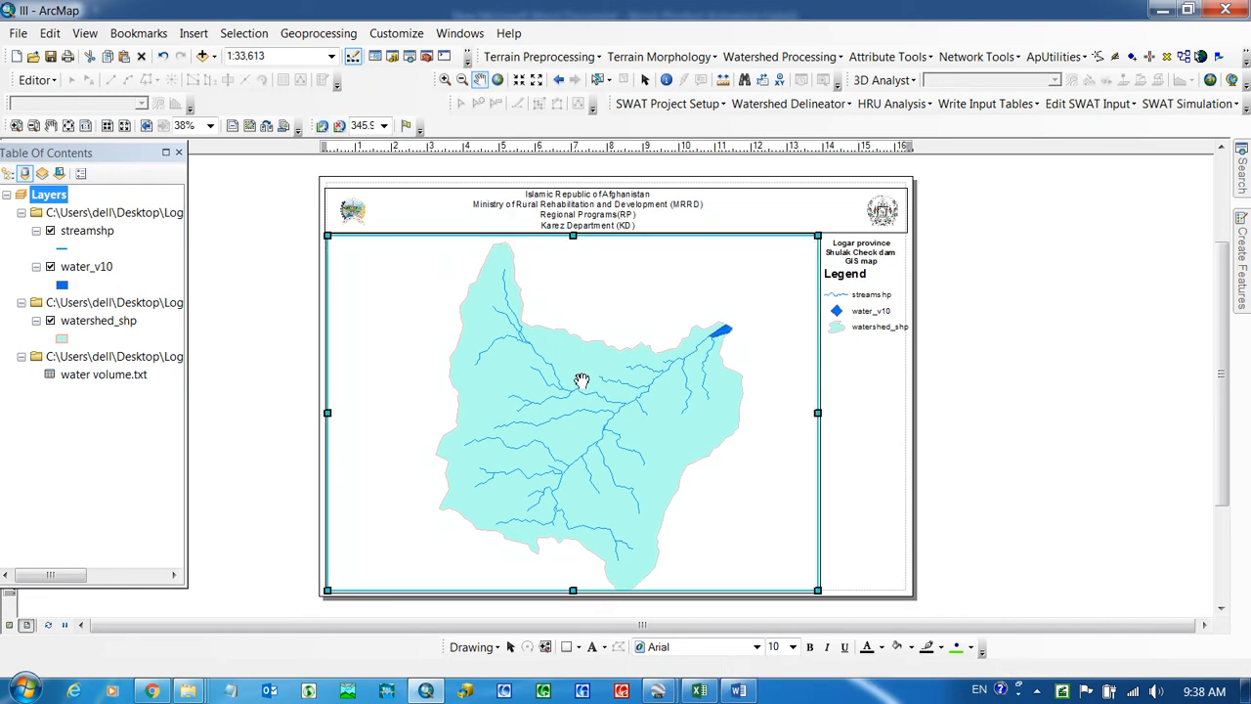
Step: Clear the rotation, rotate the map to about 353.6 degrees, and recentre it
left_click(340, 127)
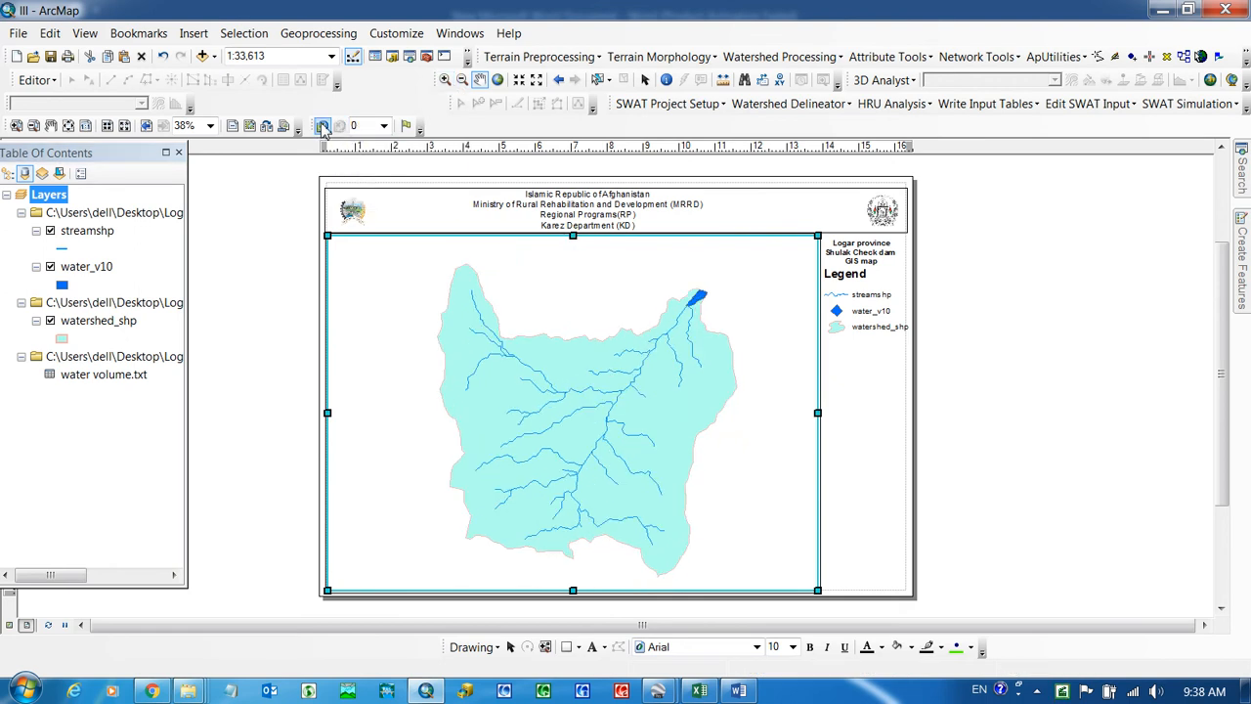
left_click(323, 128)
left_click_drag(684, 339, 687, 346)
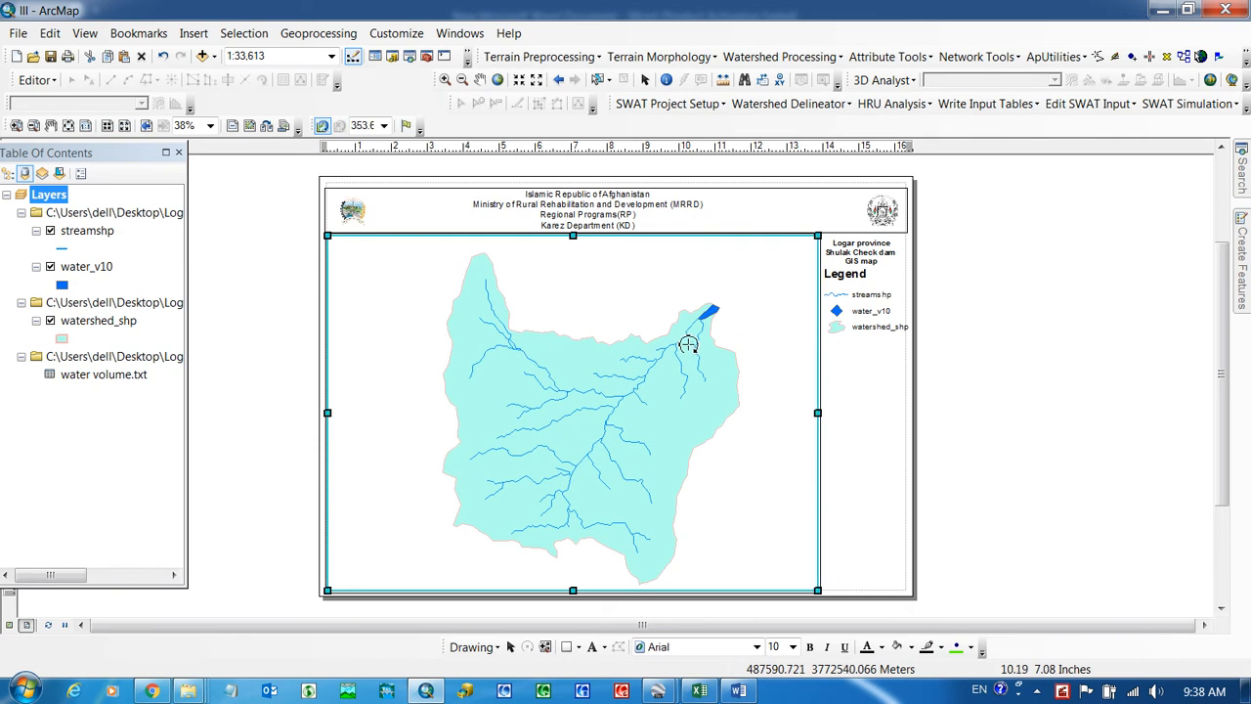
left_click(480, 79)
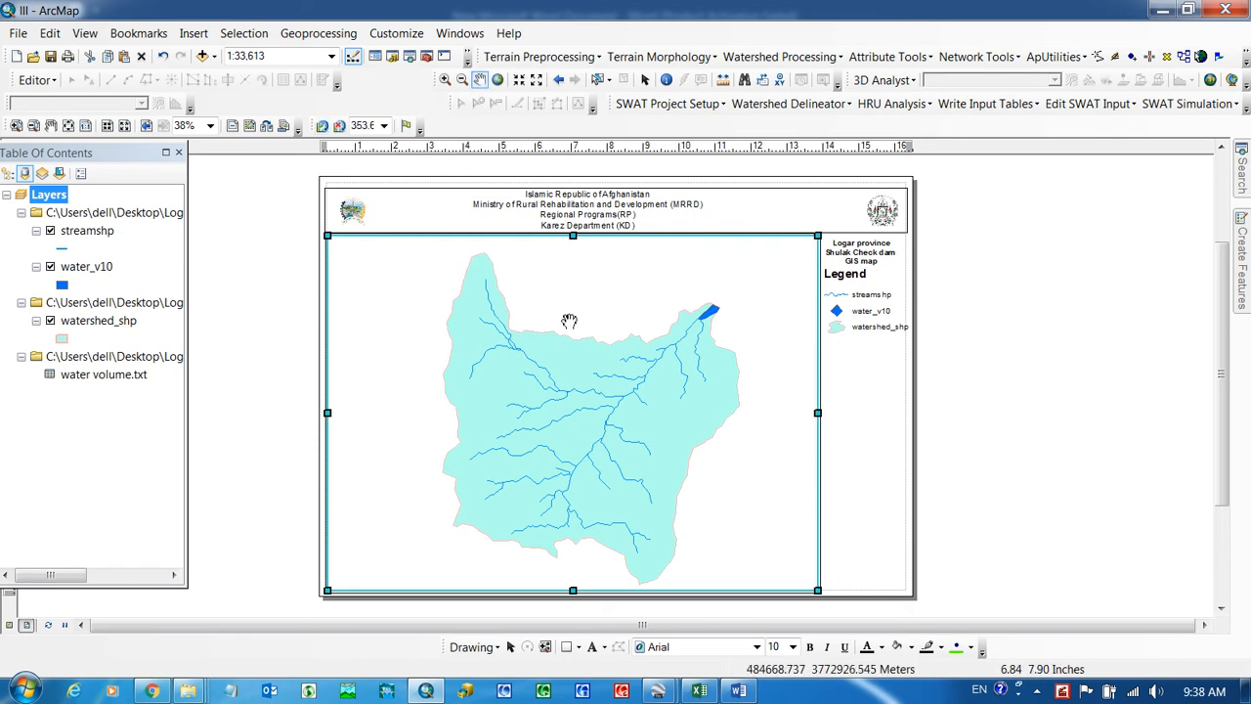
mouse_move(595, 364)
left_mouse_down()
mouse_move(606, 351)
mouse_move(597, 358)
left_mouse_up()
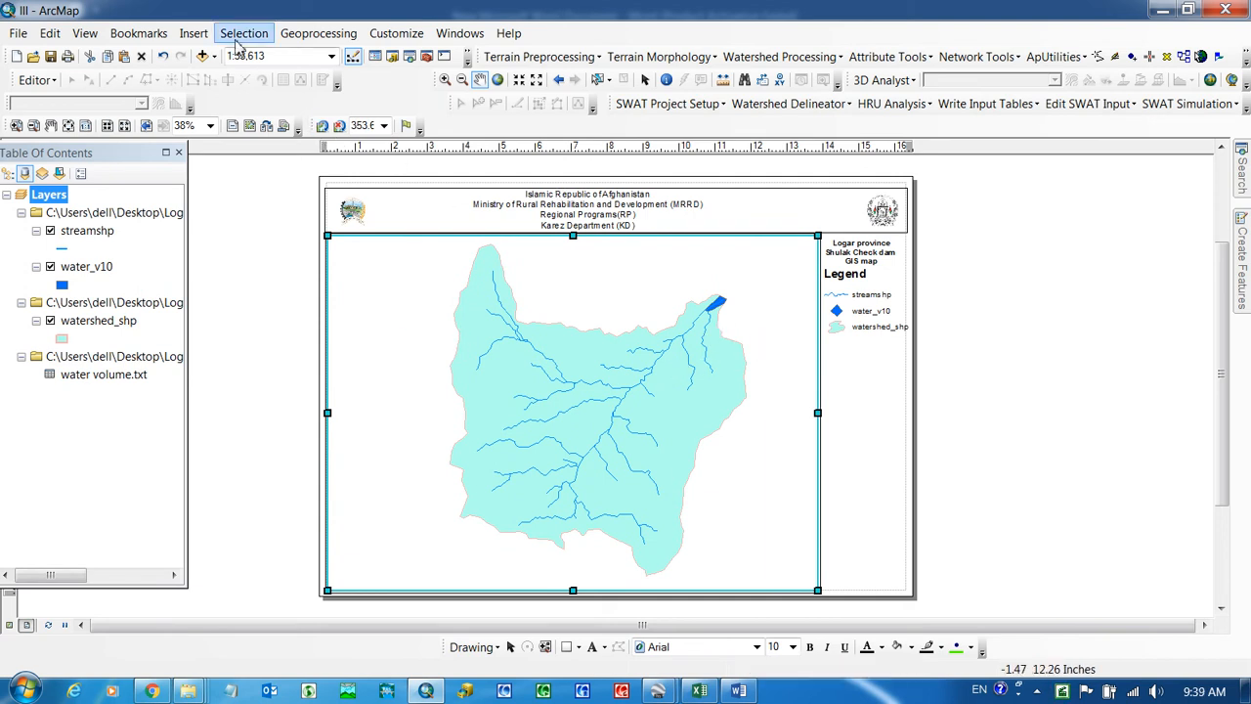
Step: Insert the default ESRI North arrow and place it below the legend in the right margin
left_click(193, 35)
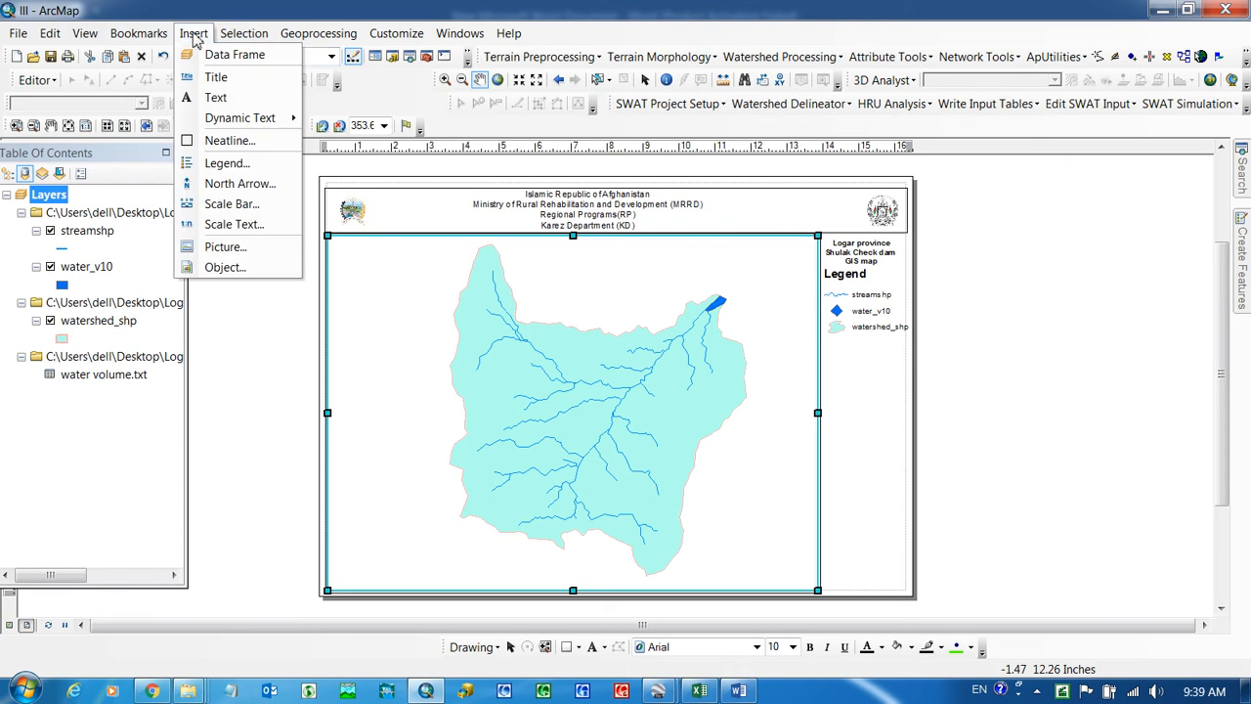
left_click(219, 185)
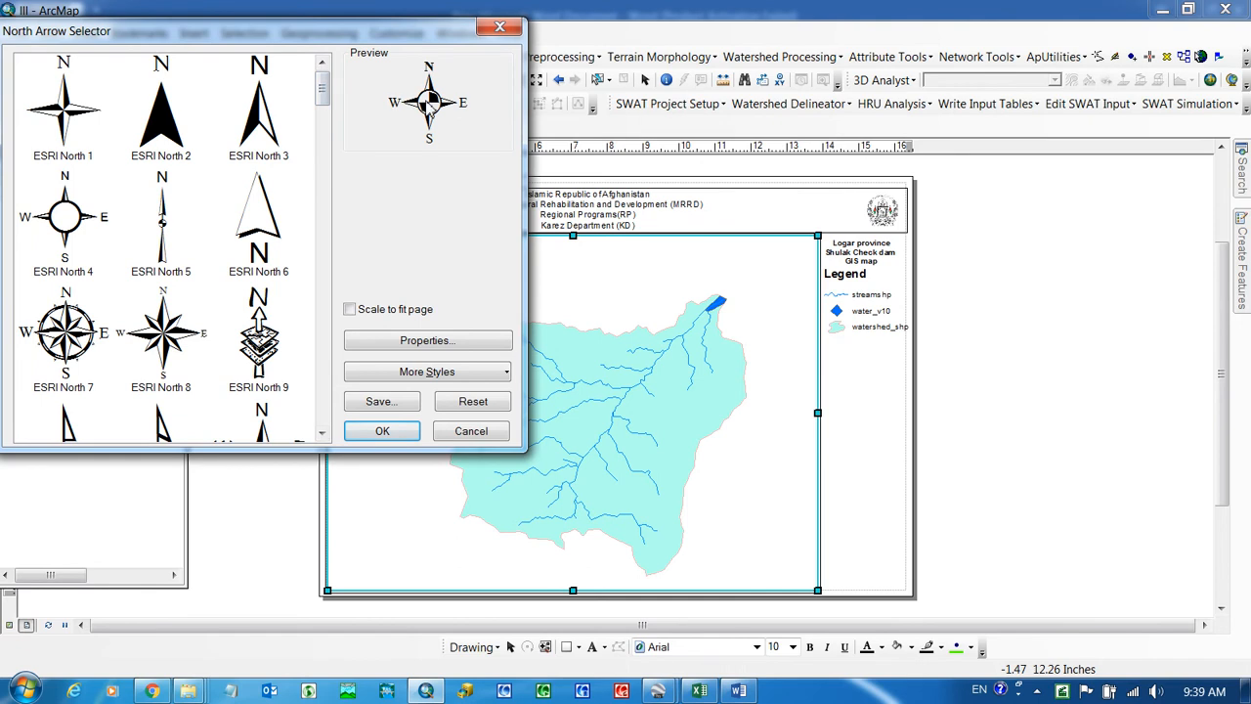
left_click(385, 430)
left_click_drag(474, 411, 882, 365)
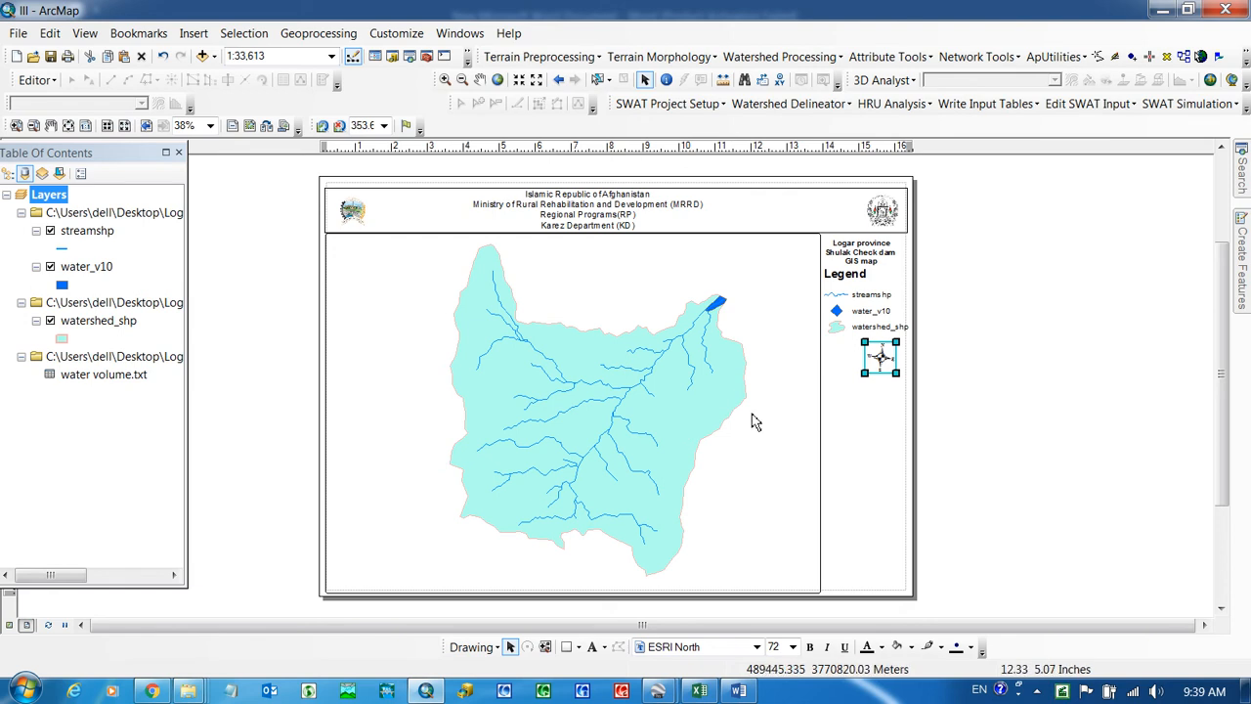
left_click(1051, 452)
left_click(685, 376)
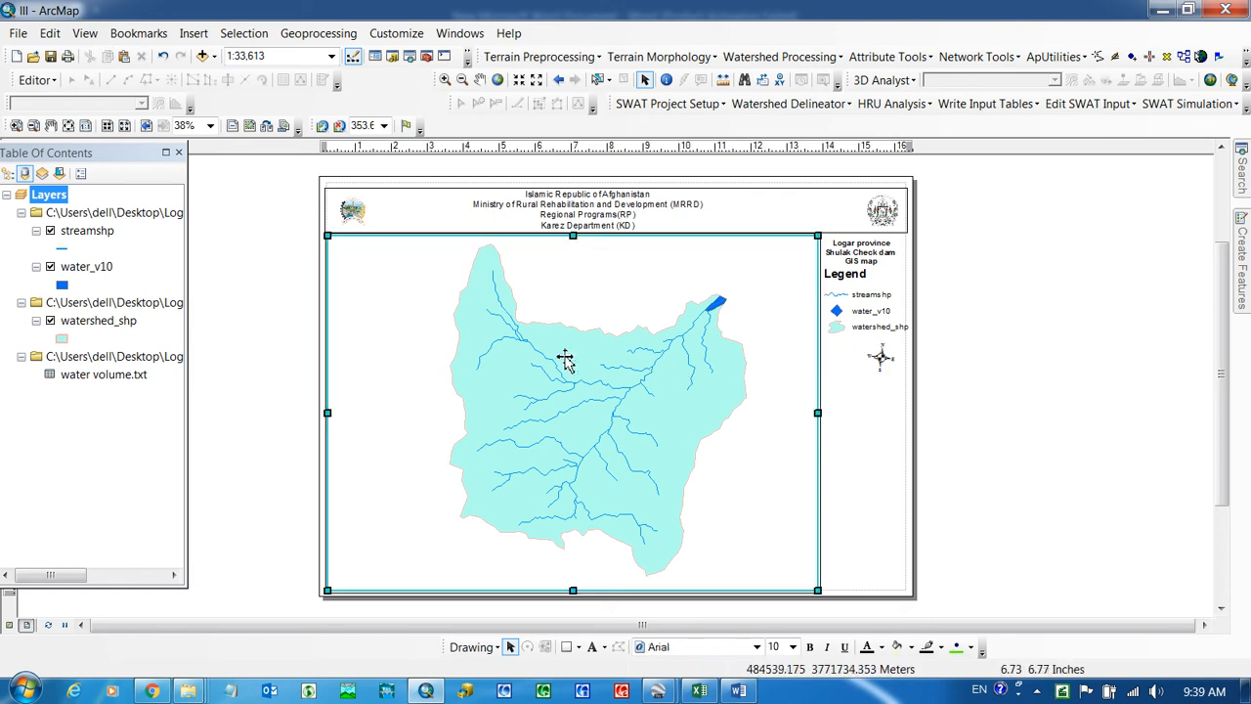
left_click(194, 33)
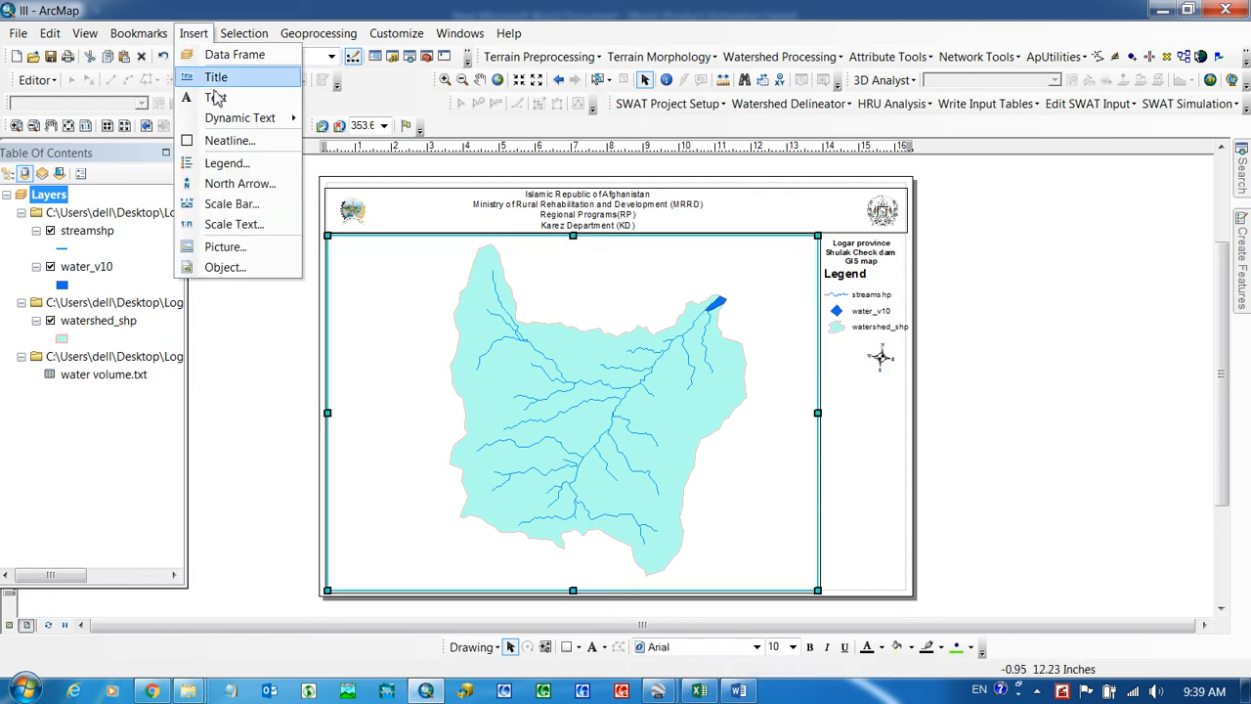
Step: Insert a Scale Line 2 scale bar with Kilometers division units
left_click(231, 203)
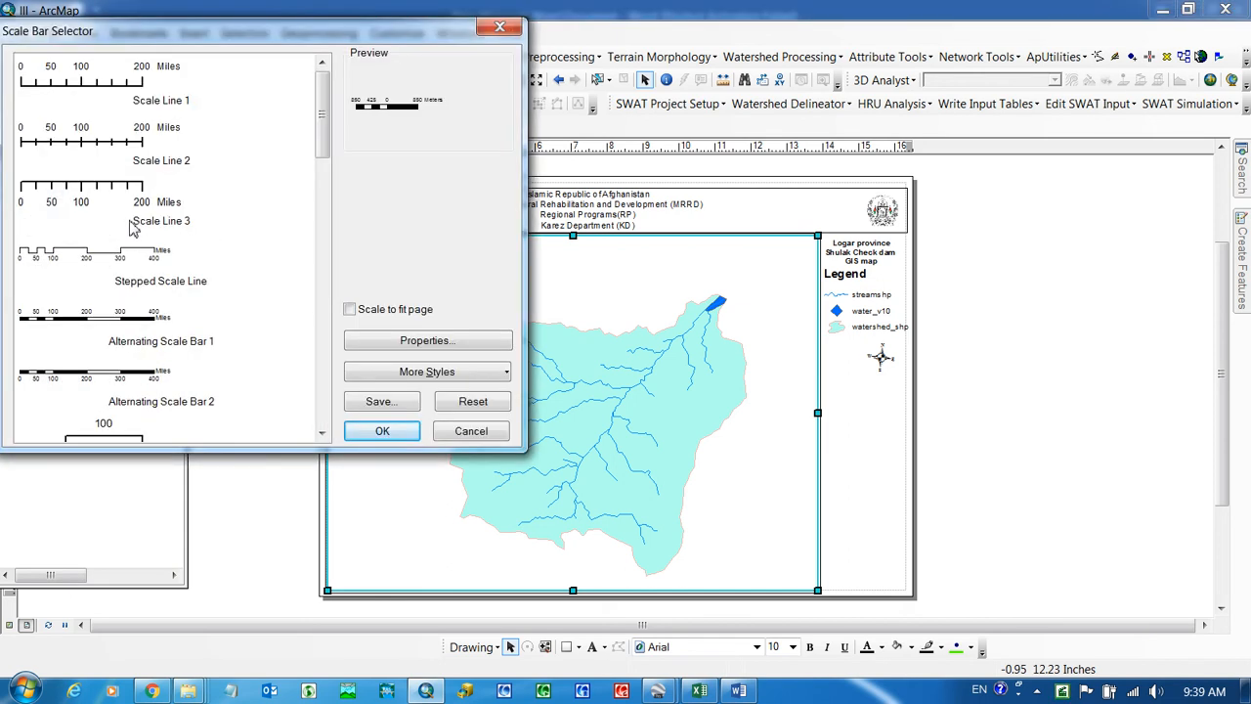
left_click(88, 160)
left_click(382, 431)
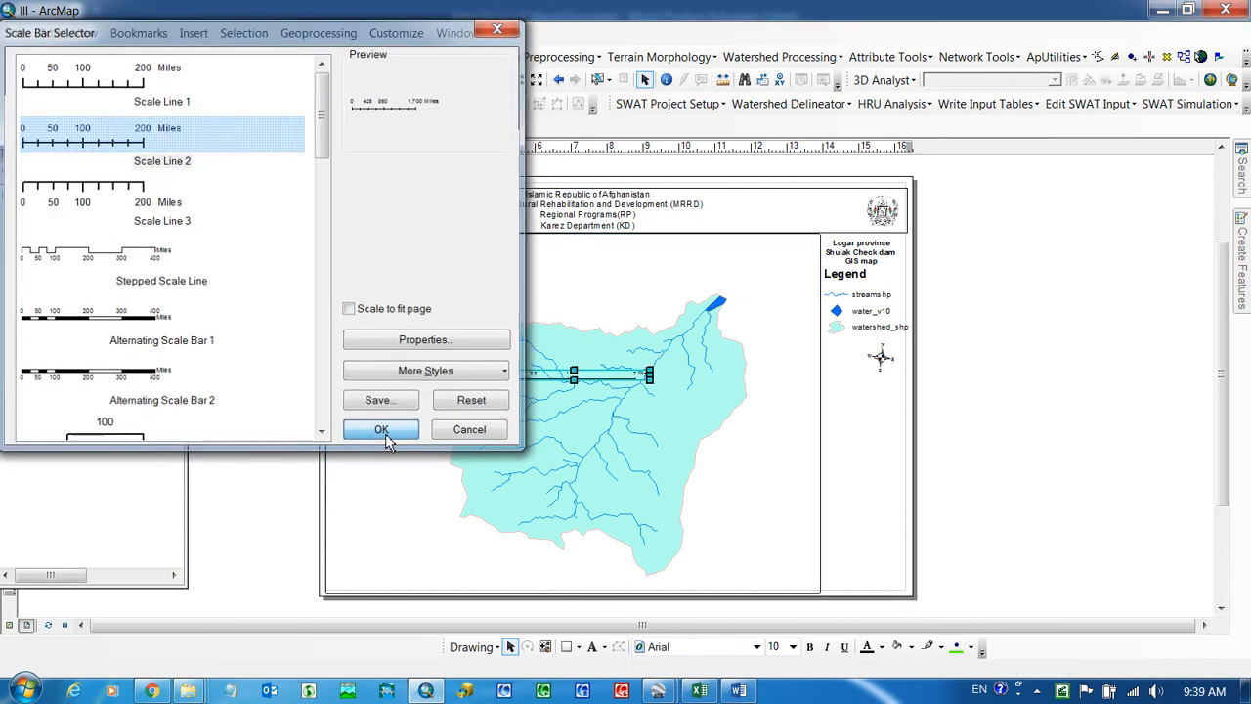
right_click(548, 387)
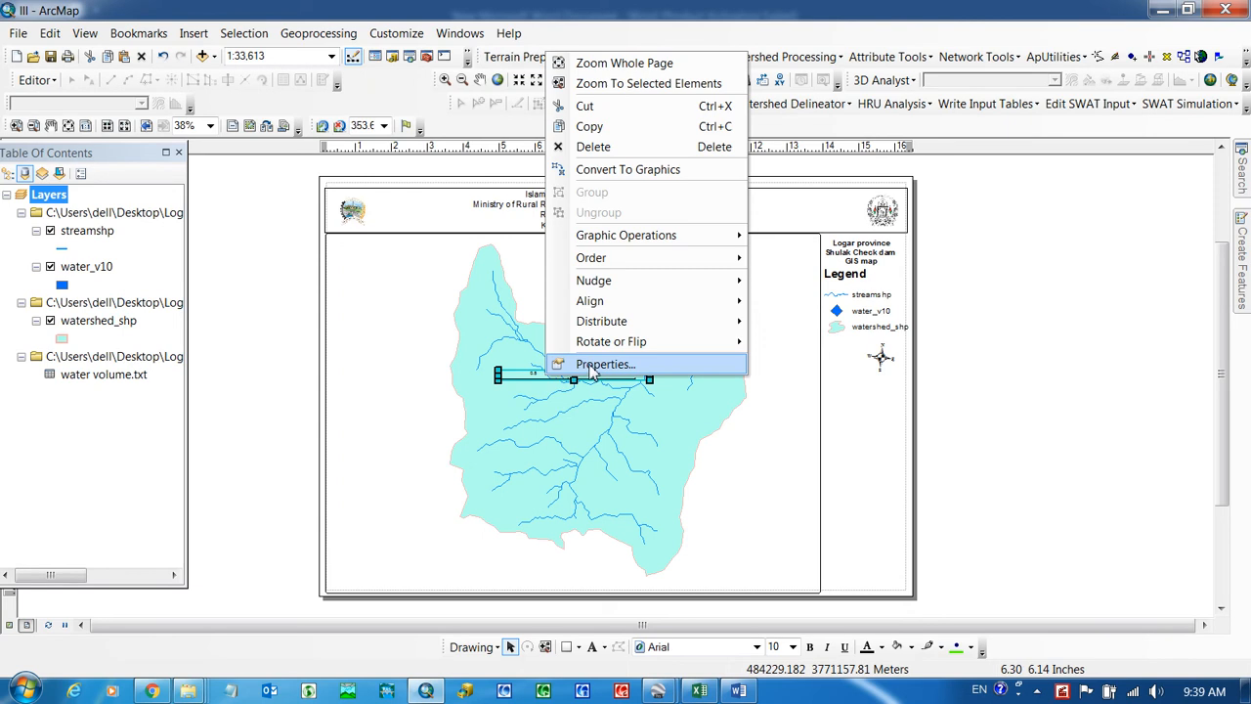
left_click(594, 361)
left_click(516, 383)
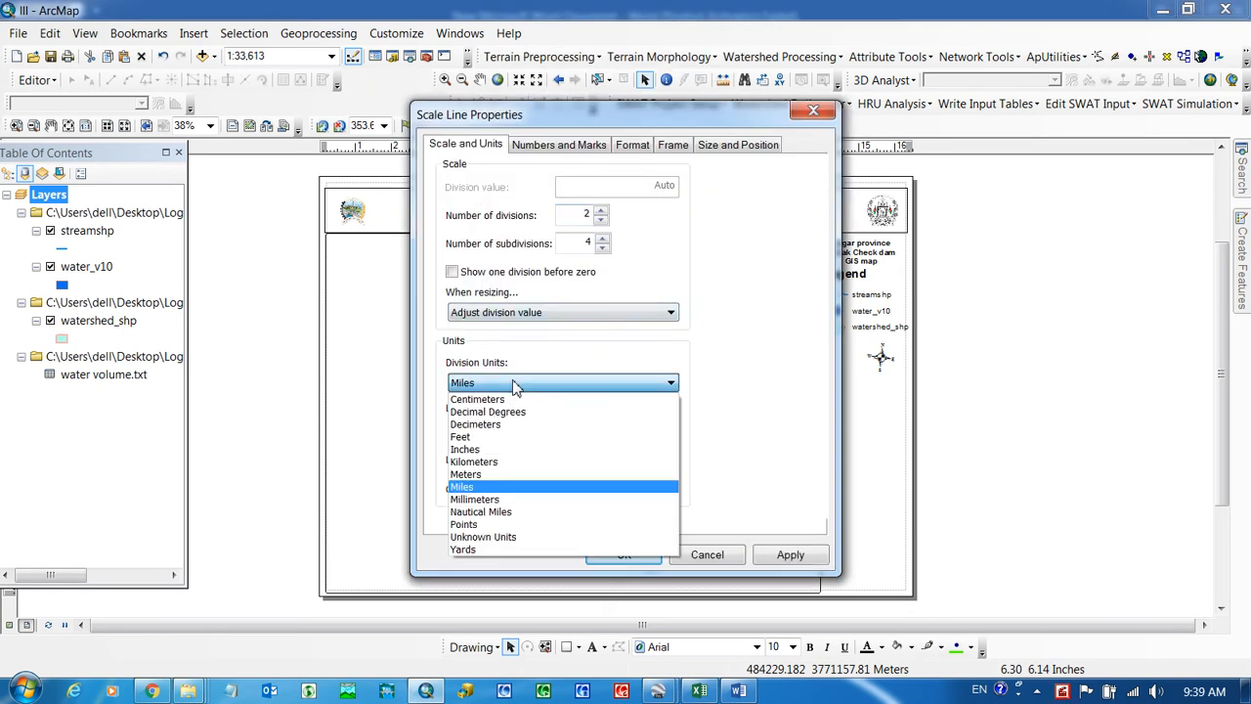
left_click(492, 464)
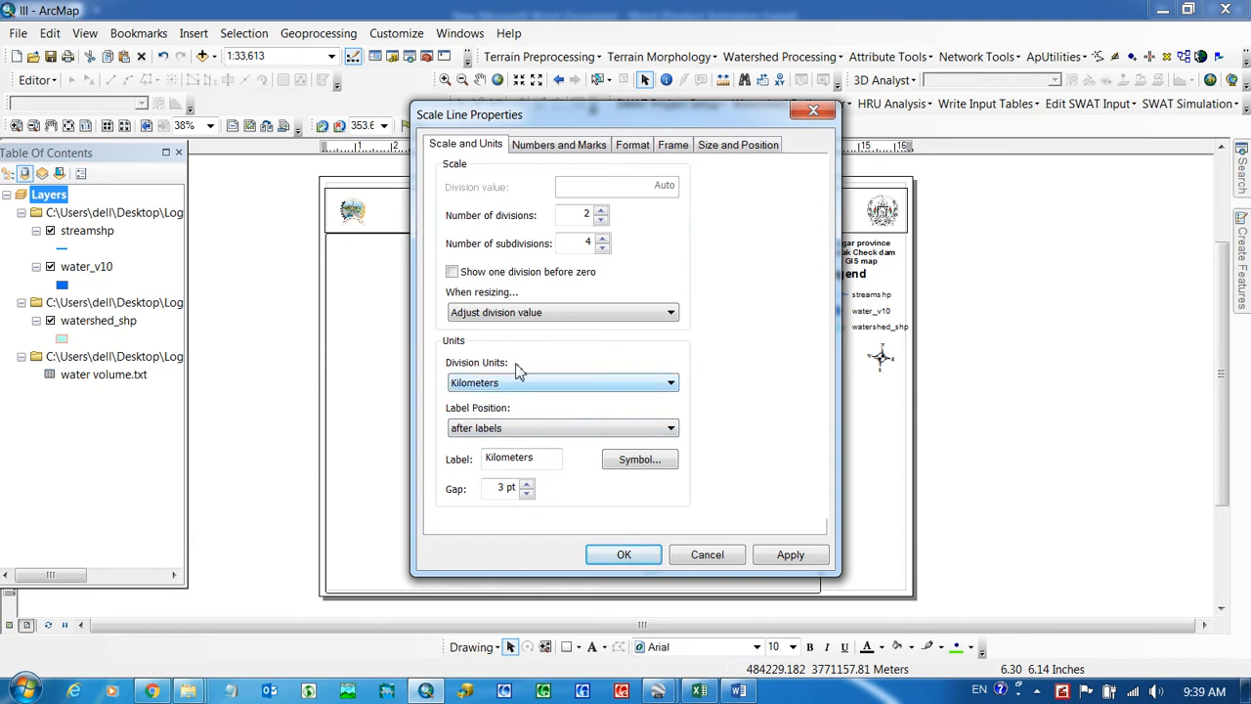
left_click(627, 554)
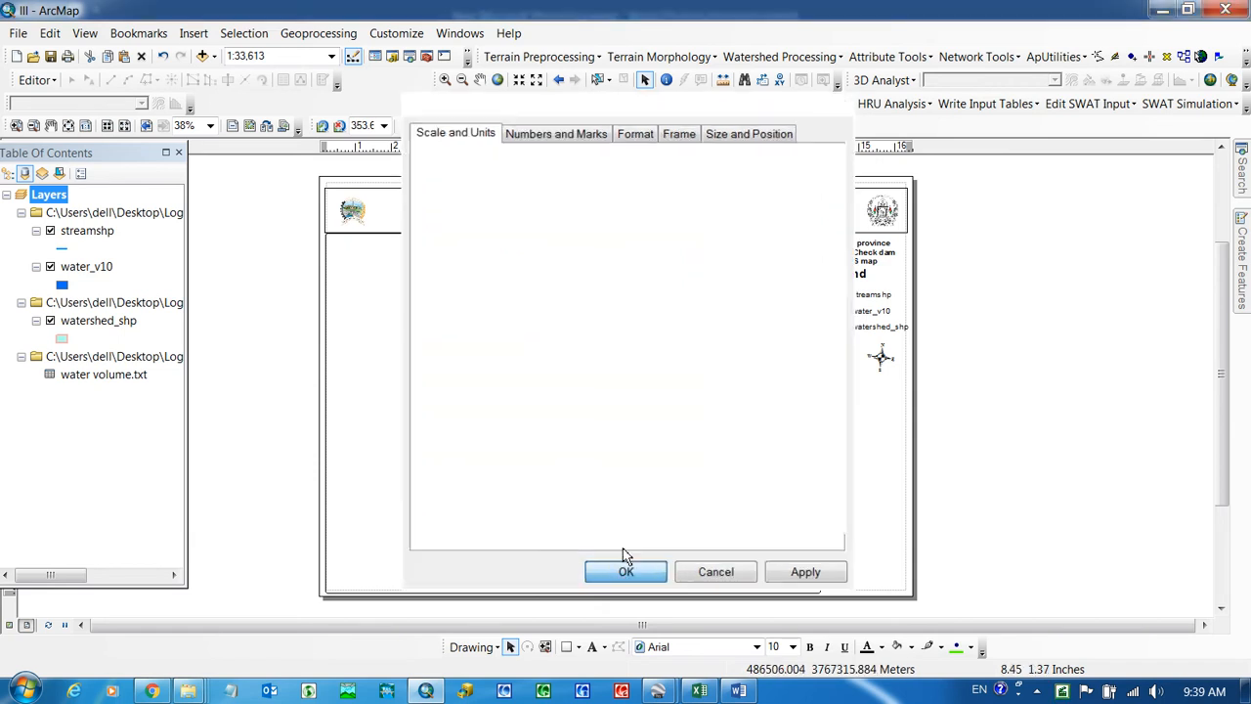
Step: Shorten the scale bar and position it beneath the north arrow in the right margin
left_click_drag(497, 378, 927, 387)
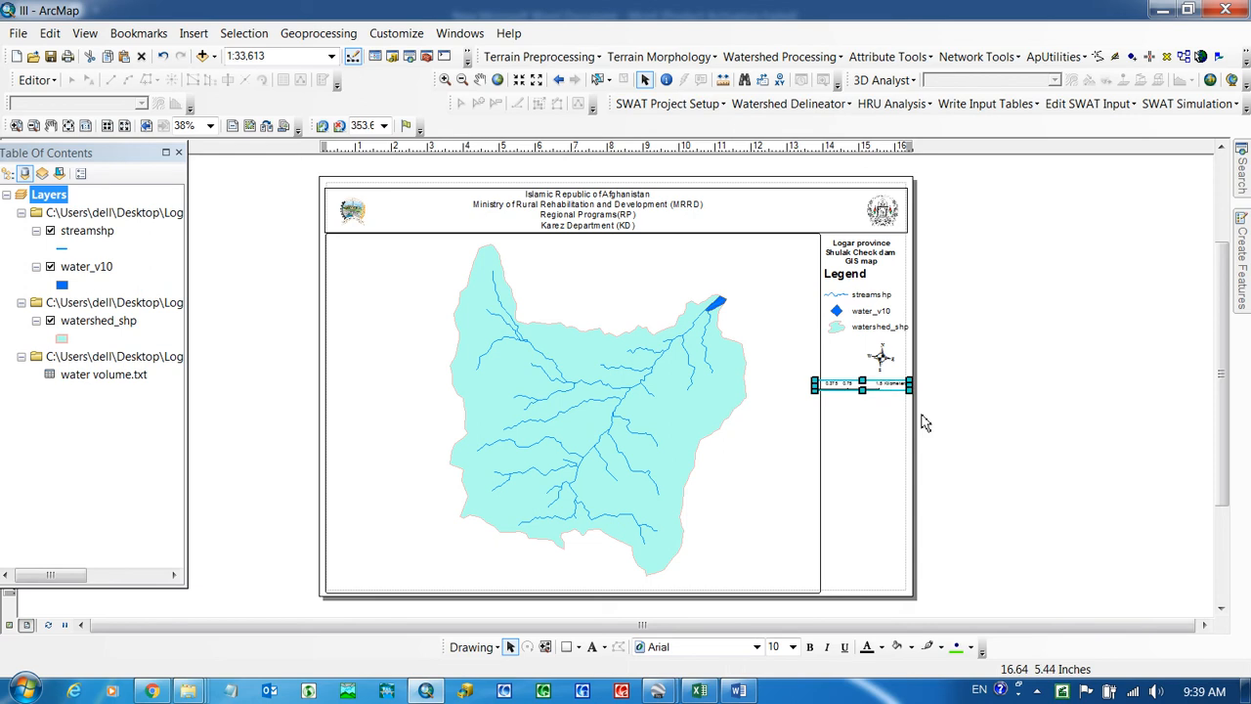
right_click(1066, 692)
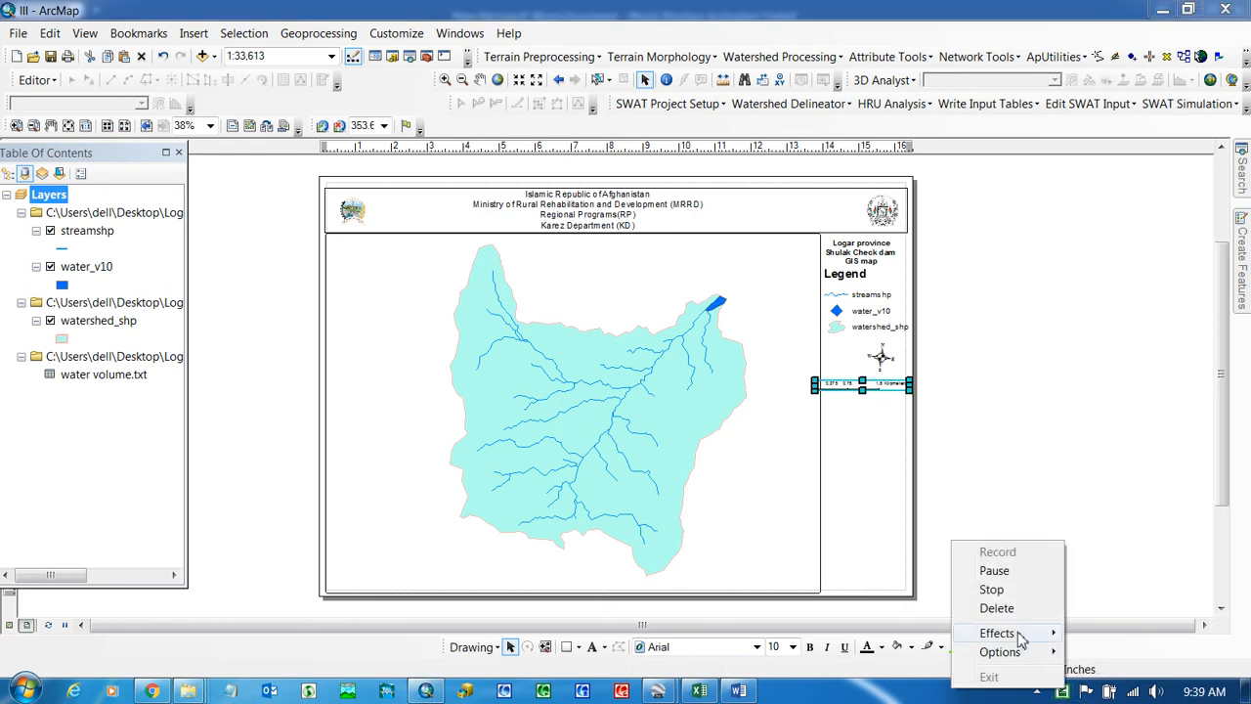
left_click(990, 570)
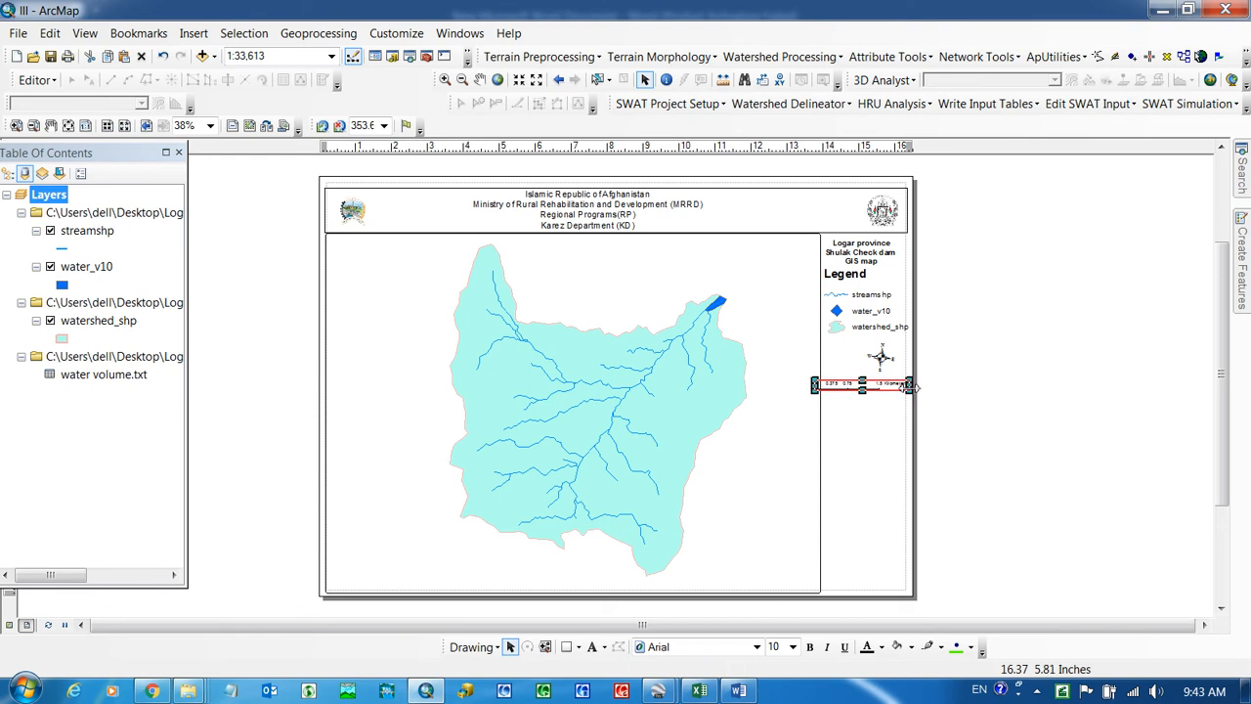
left_click_drag(873, 393, 874, 392)
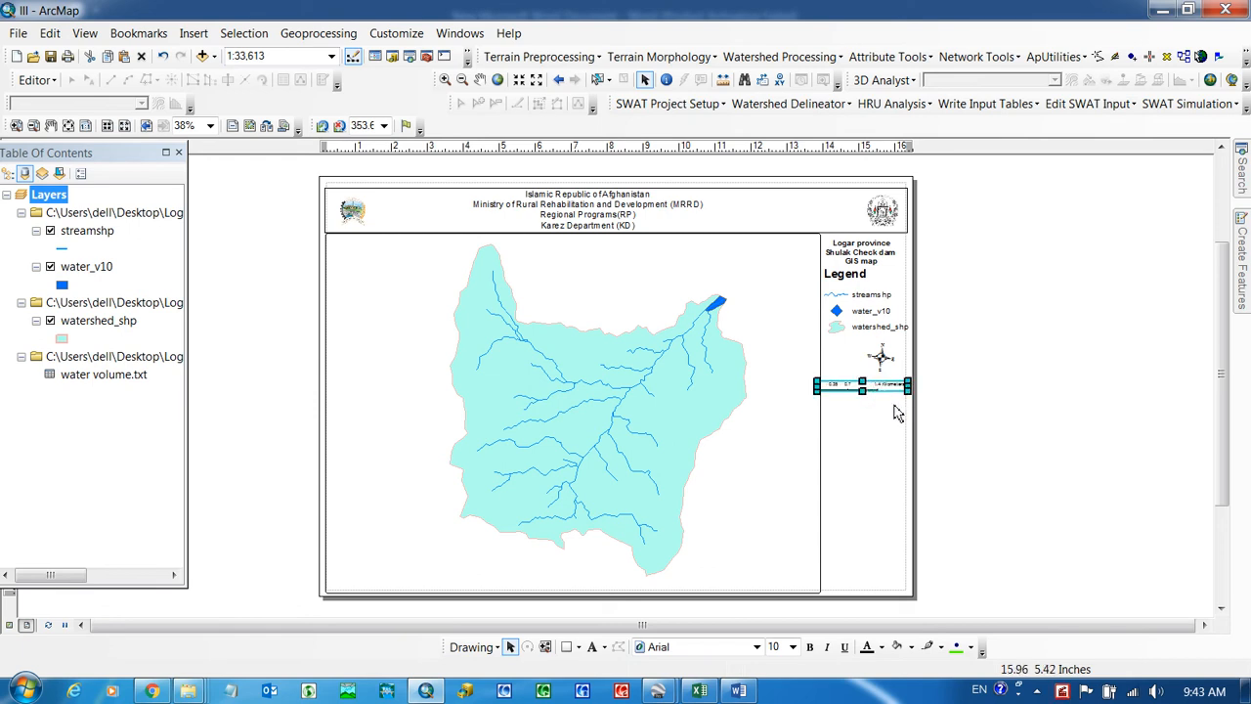
left_click(948, 421)
double_click(840, 391)
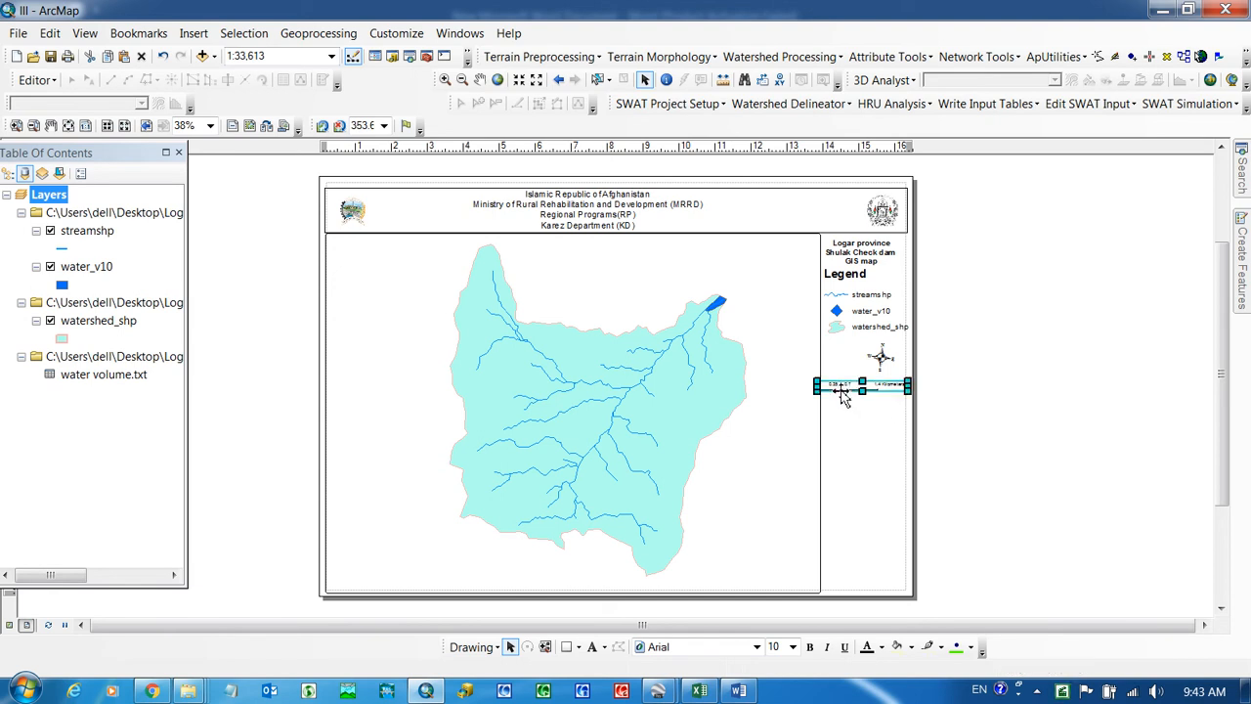
left_click(814, 113)
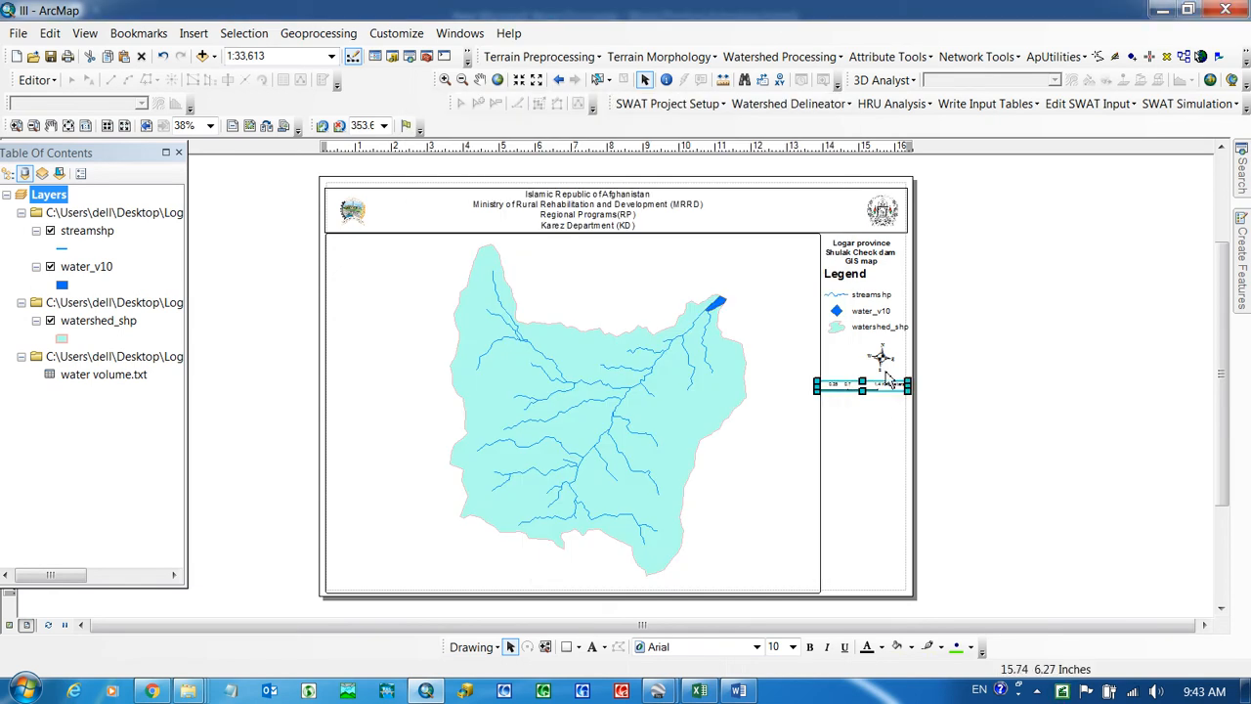
left_click_drag(839, 389, 844, 390)
left_click(946, 409)
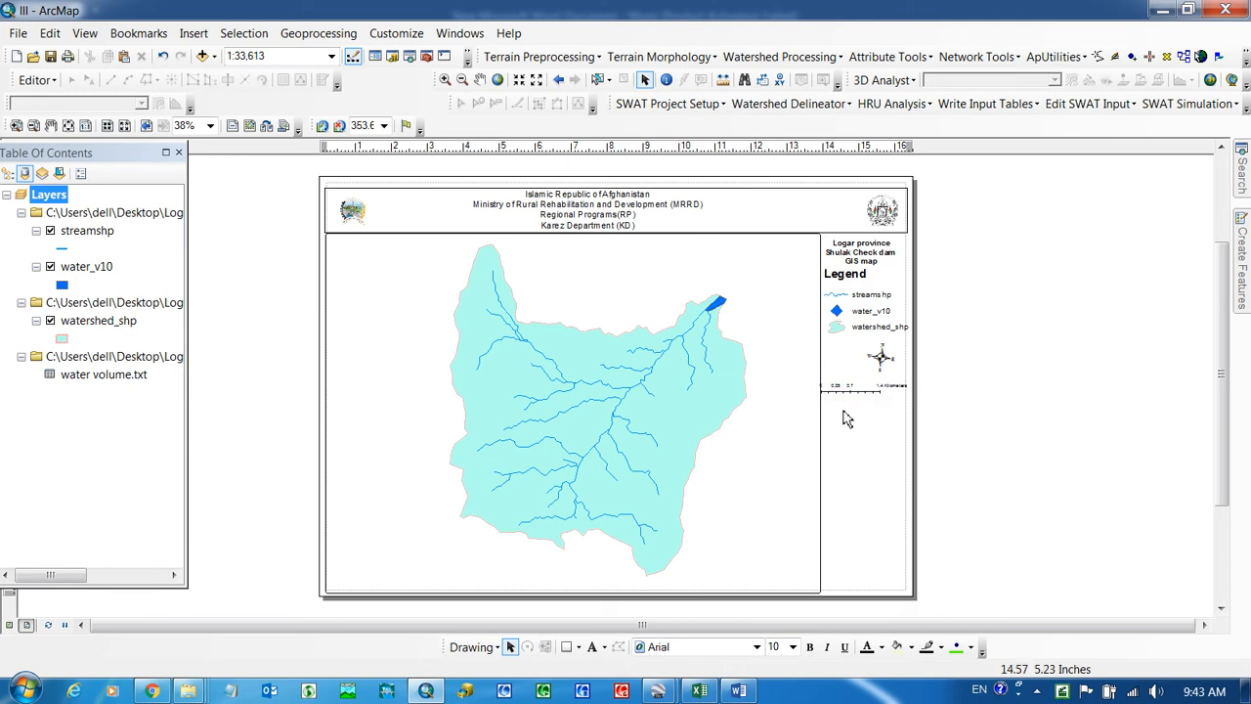
left_click(731, 420)
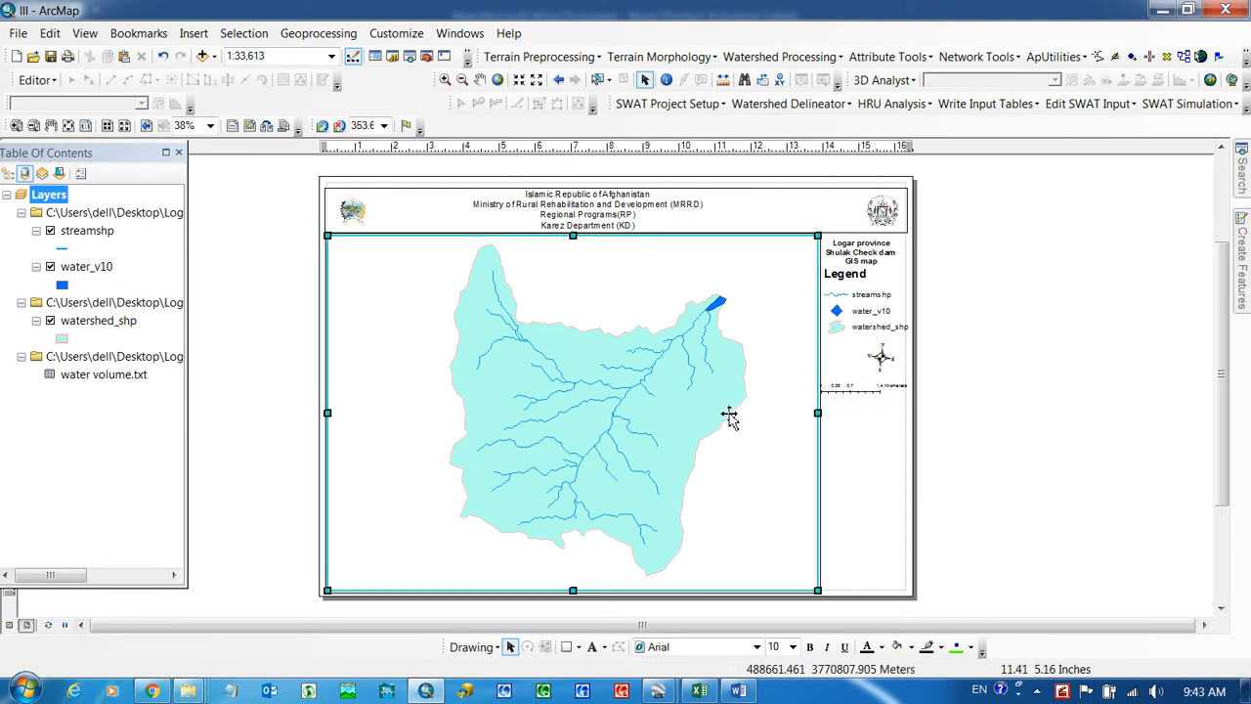
Step: Insert a new data frame and shrink it to a small box below the scale bar
left_click(193, 33)
left_click(210, 53)
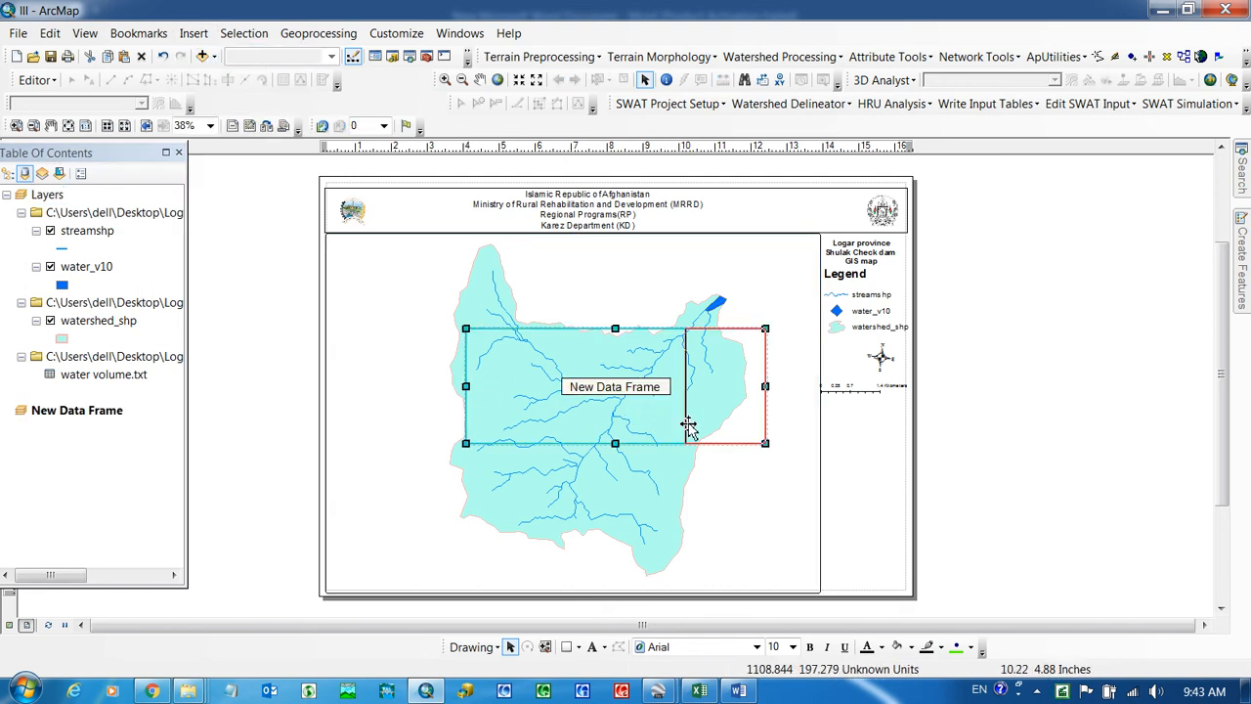
left_click_drag(690, 431, 690, 431)
left_click_drag(728, 329, 845, 443)
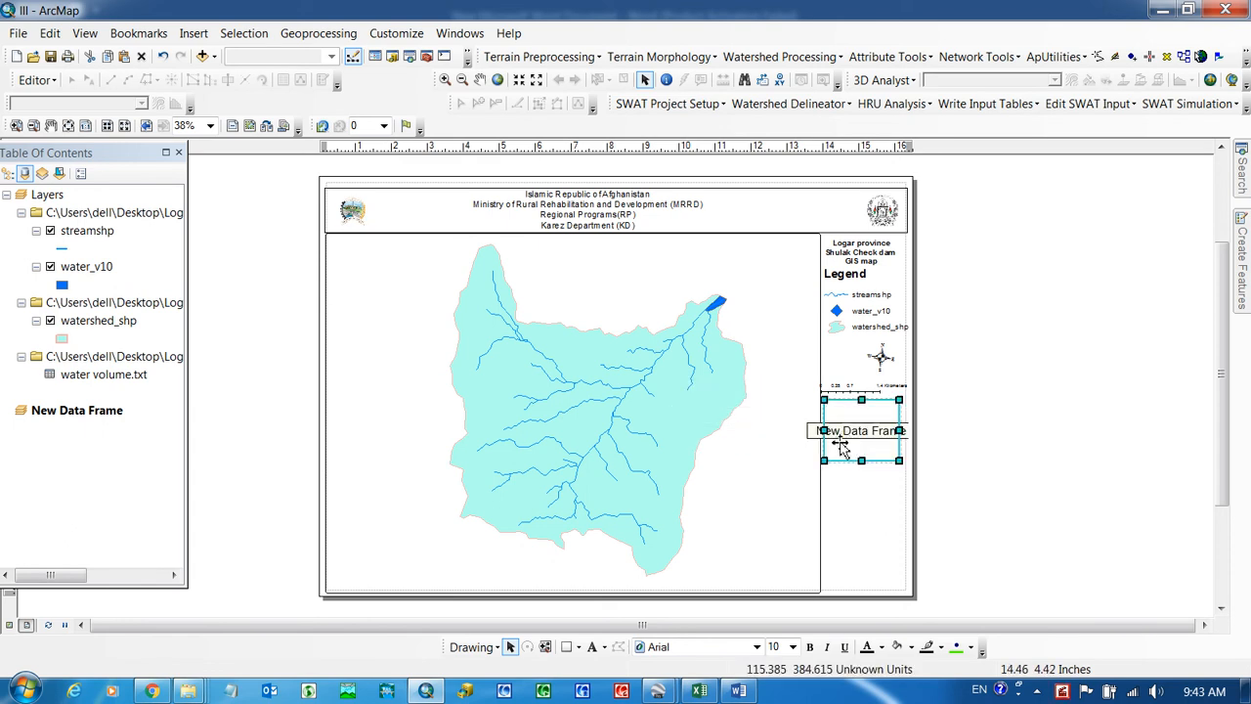
Step: Insert a second data frame, fit it into the right panel, and slightly widen the first
left_click(193, 33)
left_click(231, 53)
left_click_drag(467, 388, 668, 430)
left_click_drag(717, 333, 908, 496)
left_click_drag(819, 497, 828, 496)
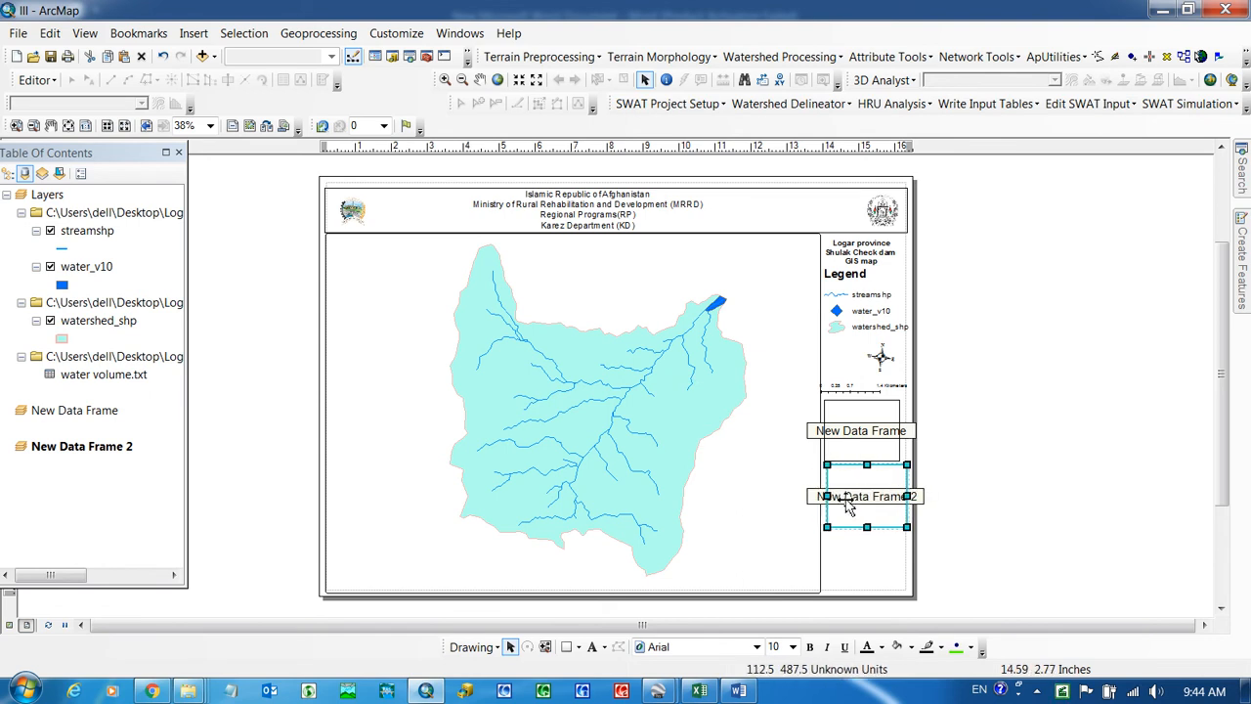
left_click(856, 435)
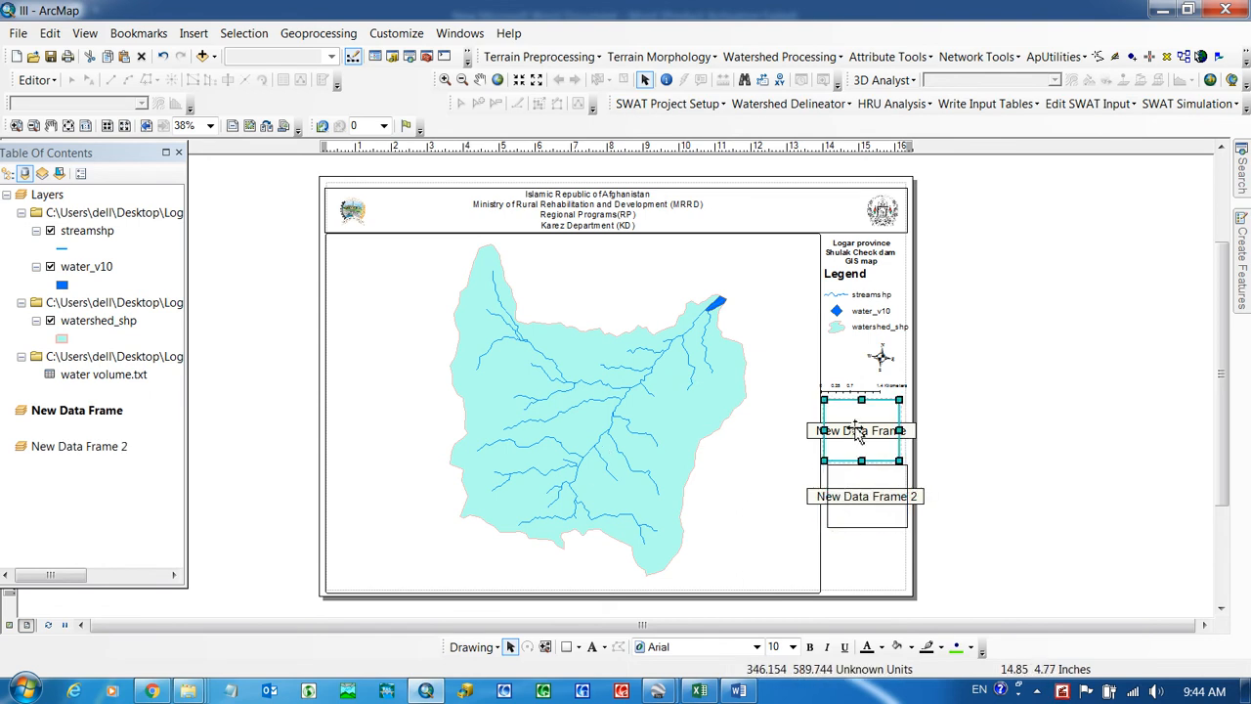
left_click_drag(901, 431, 904, 431)
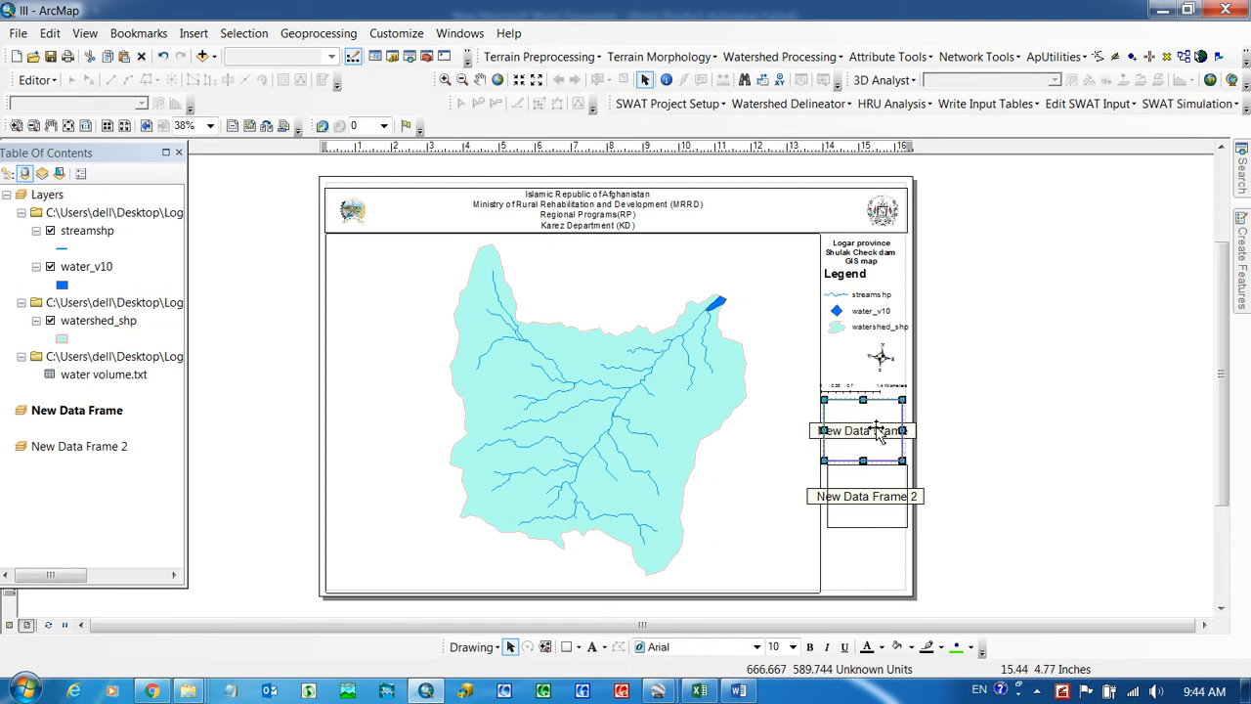
left_click(215, 56)
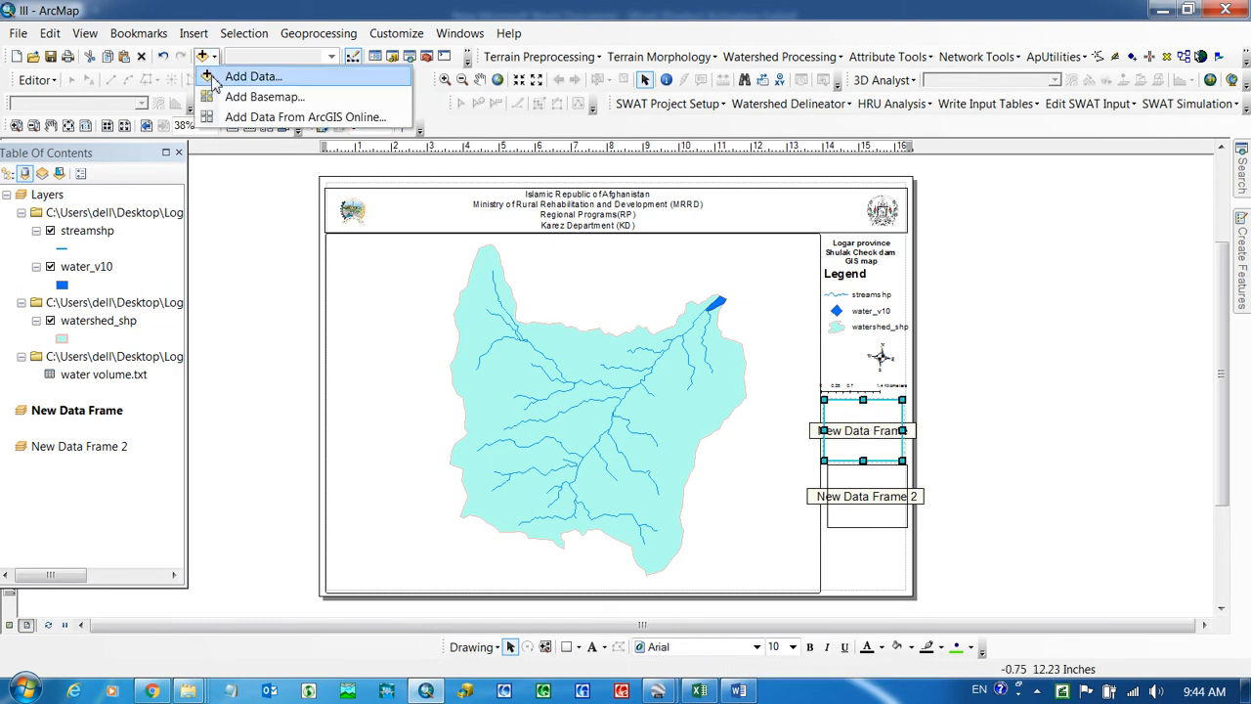
Step: Add Provincial_Boundaries.shp from Desktop > DEM Data > Afghanistan shp > Provincial Boundaries_AFG to the first frame
left_click(220, 77)
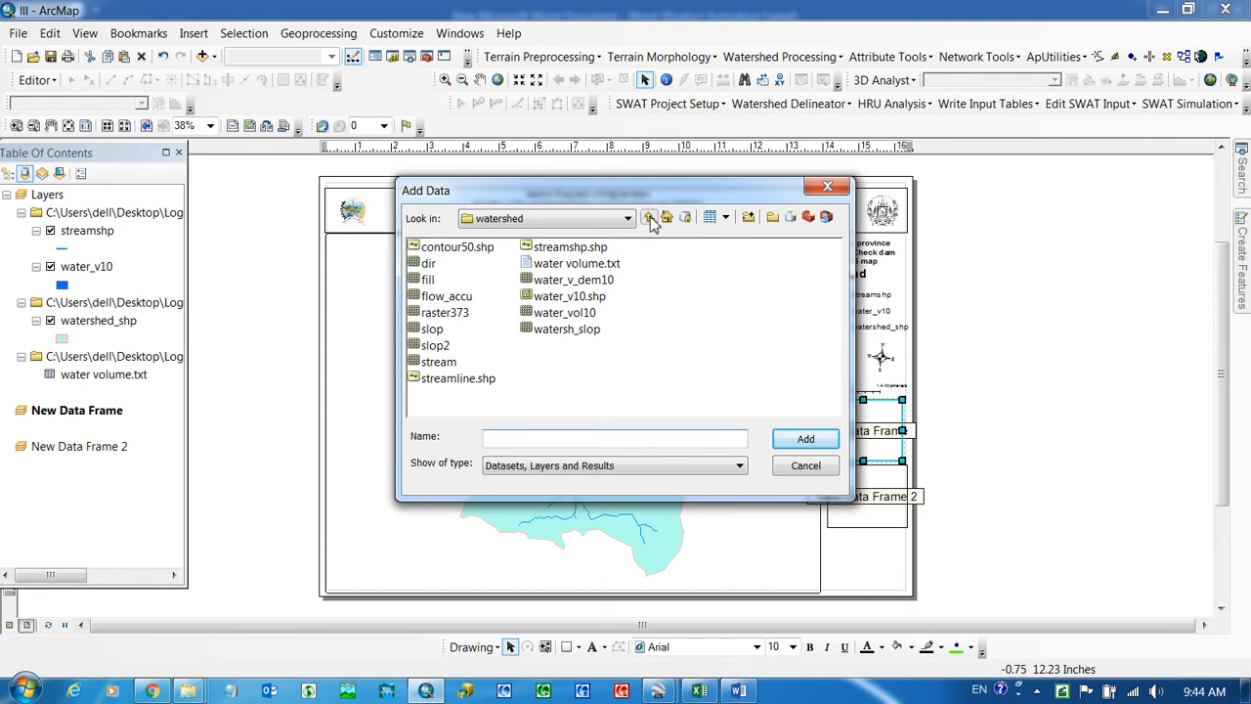
left_click(652, 220)
left_click(651, 220)
double_click(458, 264)
double_click(436, 280)
left_click(431, 266)
double_click(431, 266)
double_click(468, 248)
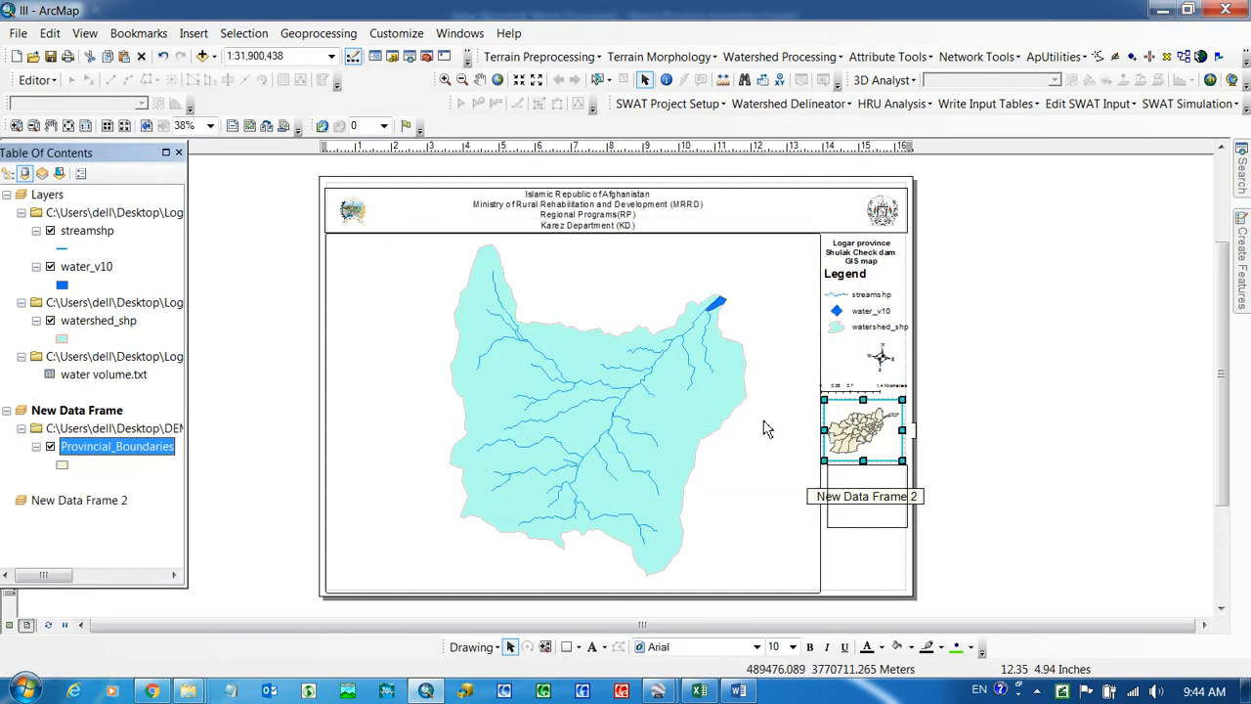
Step: Add Provincial_Boundaries.shp to New Data Frame 2 as well
left_click(846, 508)
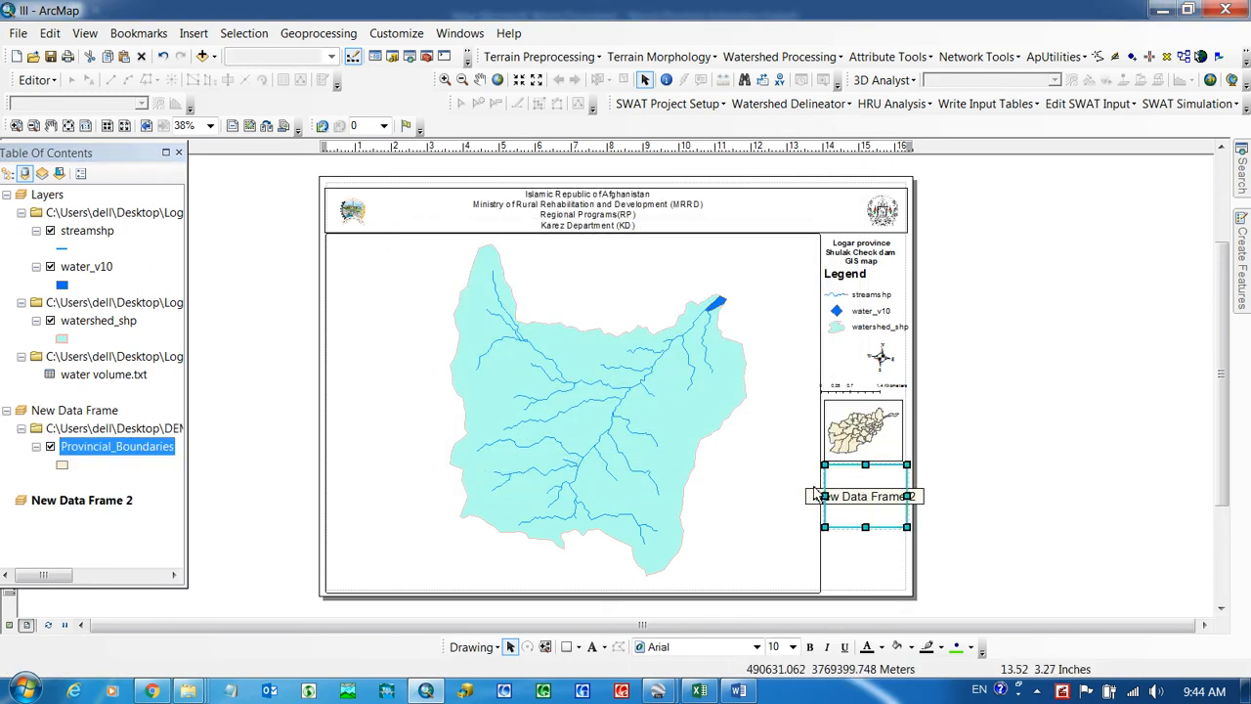
left_click(215, 56)
left_click(235, 75)
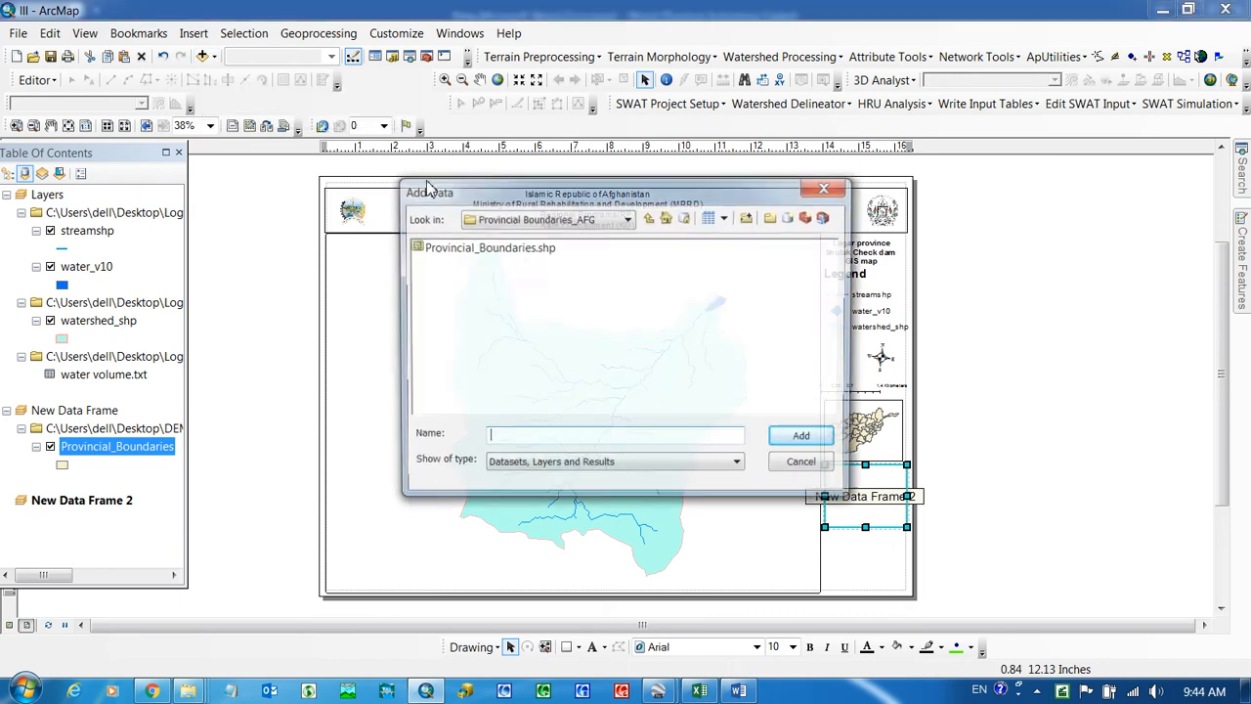
double_click(481, 253)
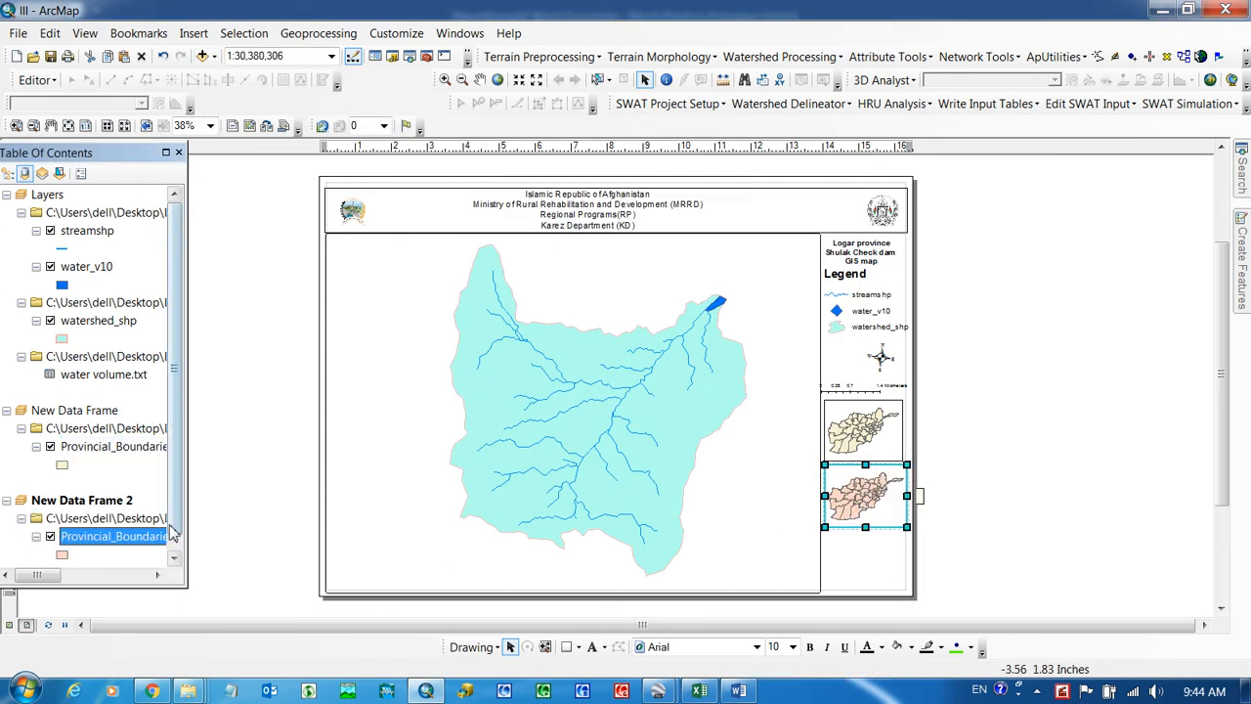
Step: Symbolise the first layer by Prov_Name unique values, adding only Logar as a category
right_click(70, 447)
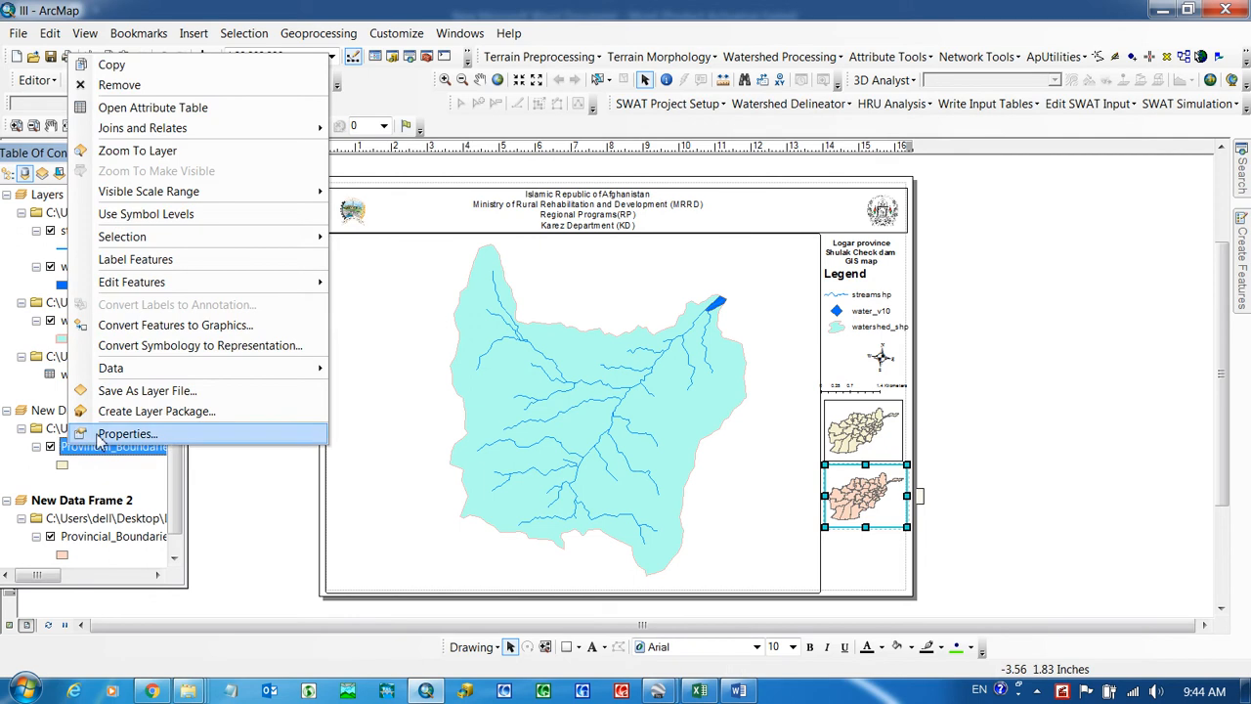
left_click(88, 433)
left_click(511, 143)
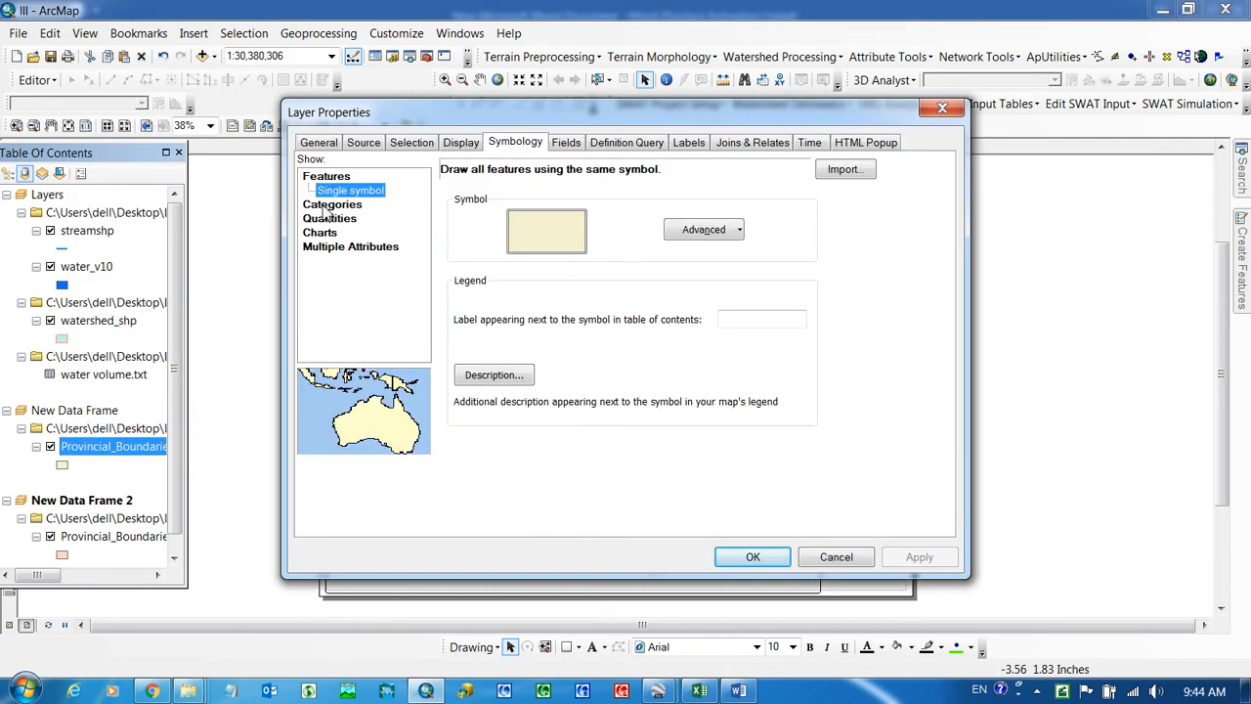
left_click(332, 204)
left_click(592, 208)
left_click(515, 238)
left_click(561, 443)
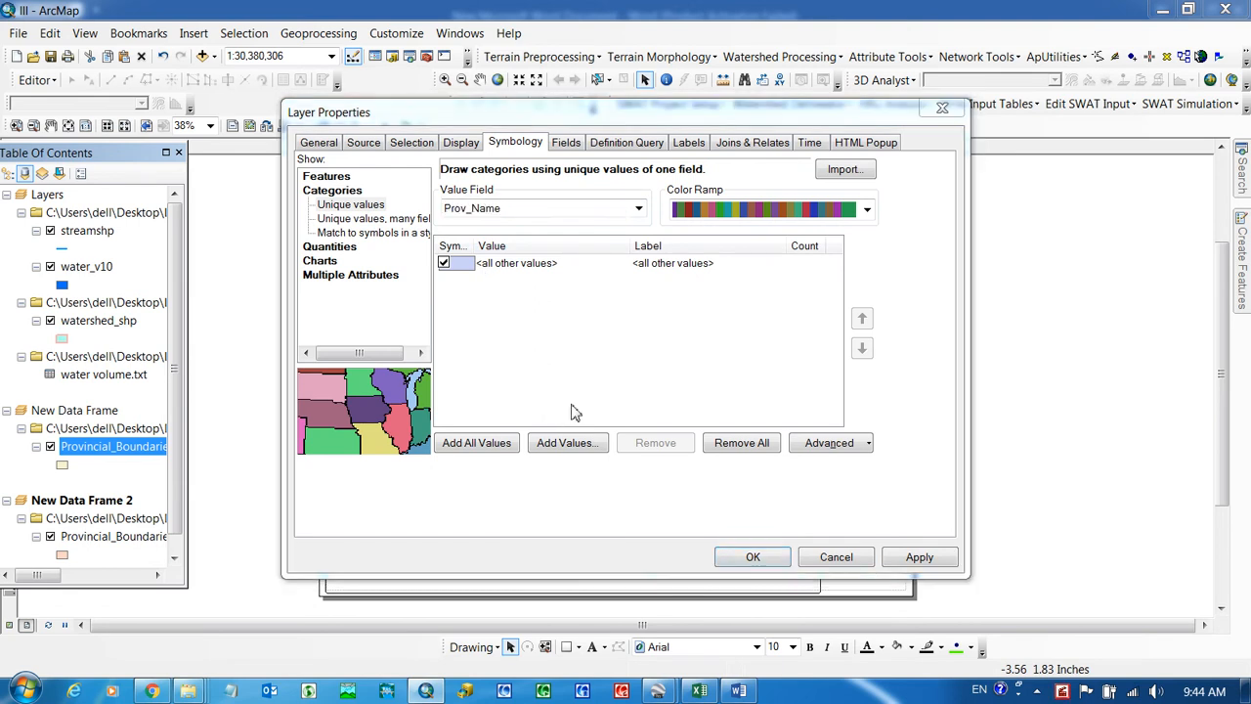
left_click_drag(648, 281, 646, 323)
left_click(505, 320)
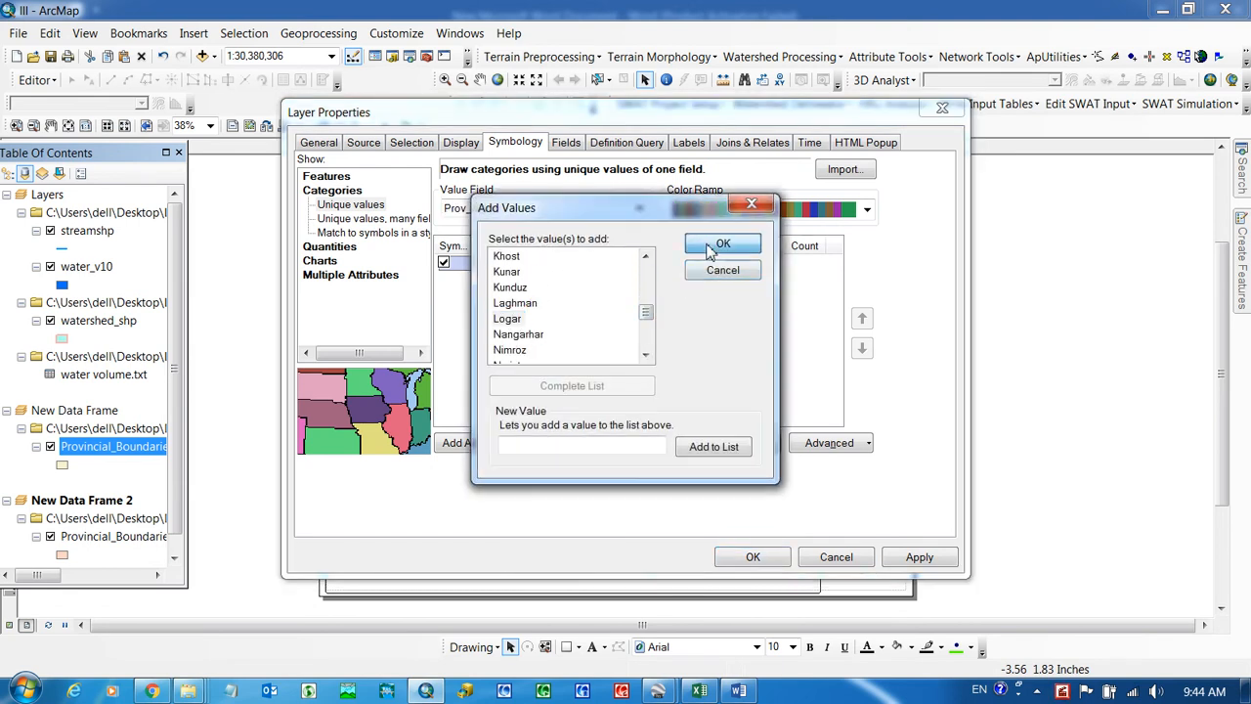
left_click(720, 245)
left_click(919, 556)
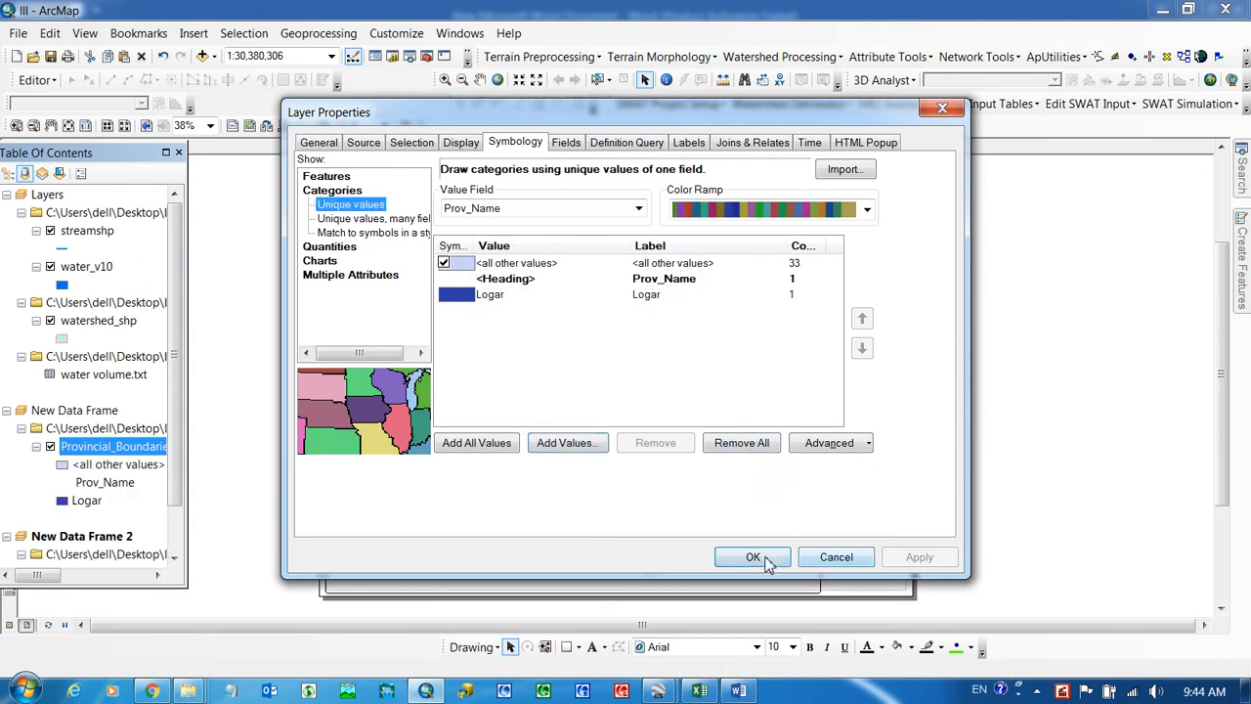
left_click(751, 556)
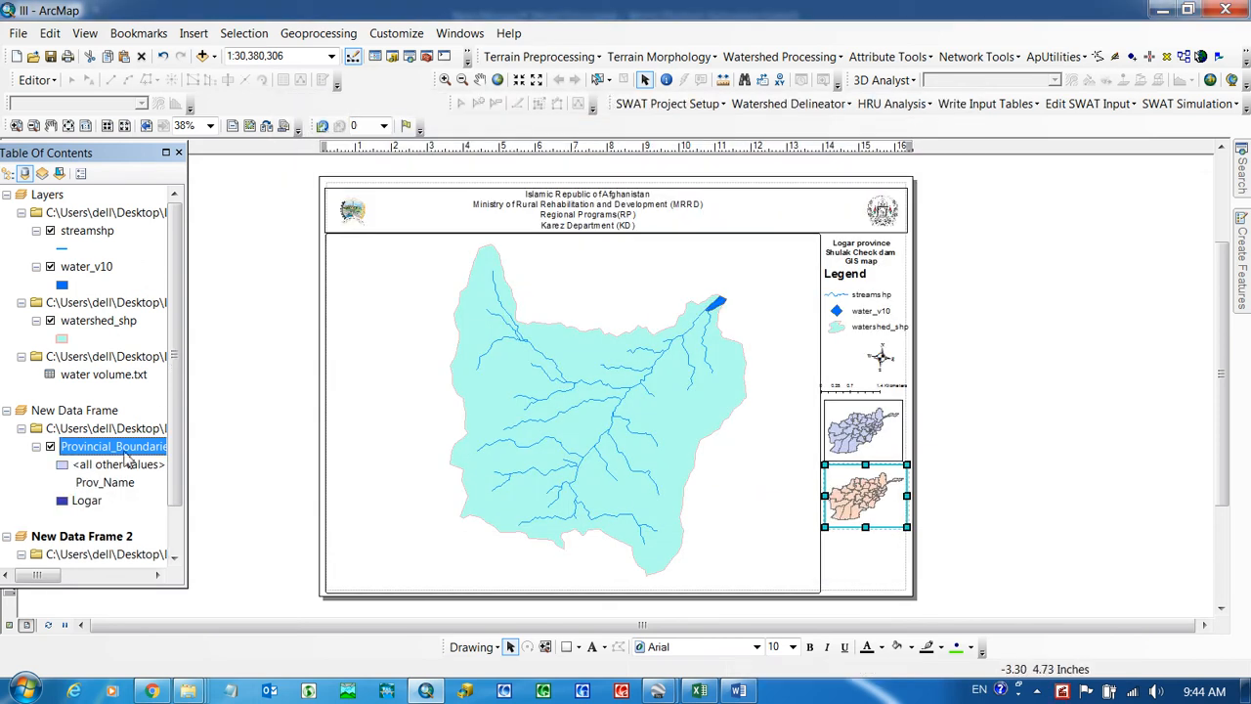
Step: Make all other provinces hollow and give Logar a red fill
double_click(63, 467)
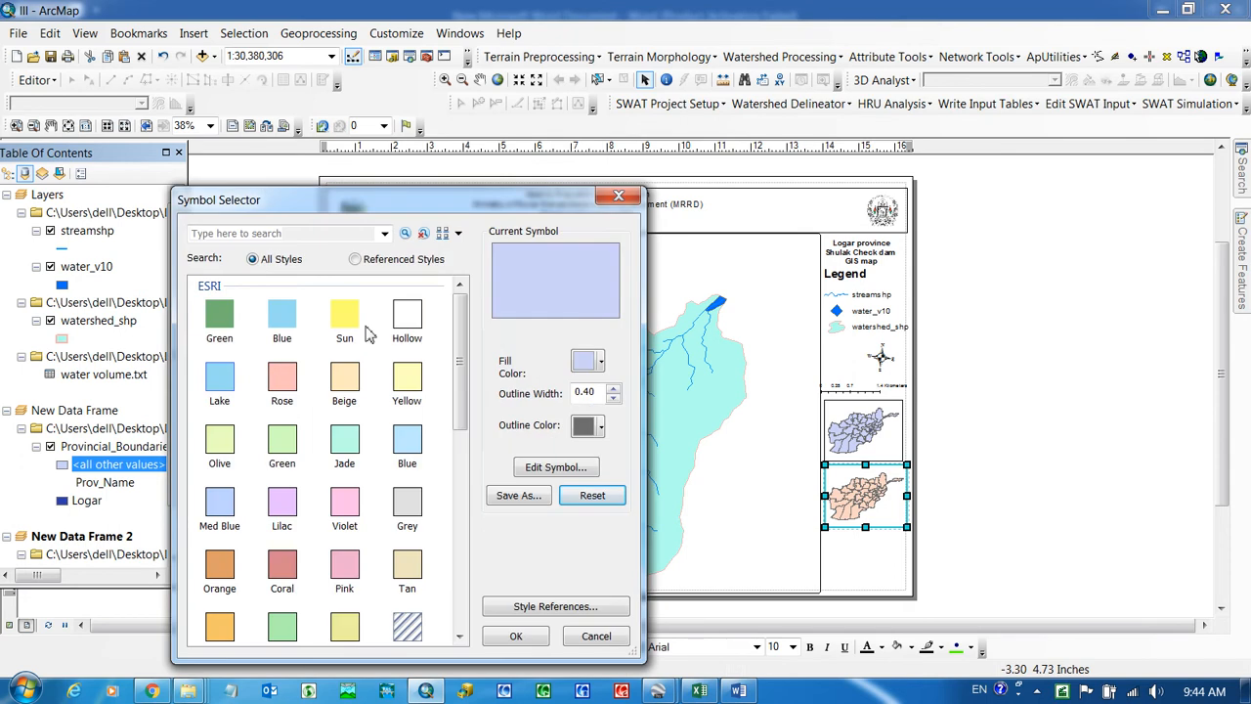
left_click(405, 327)
left_click(518, 637)
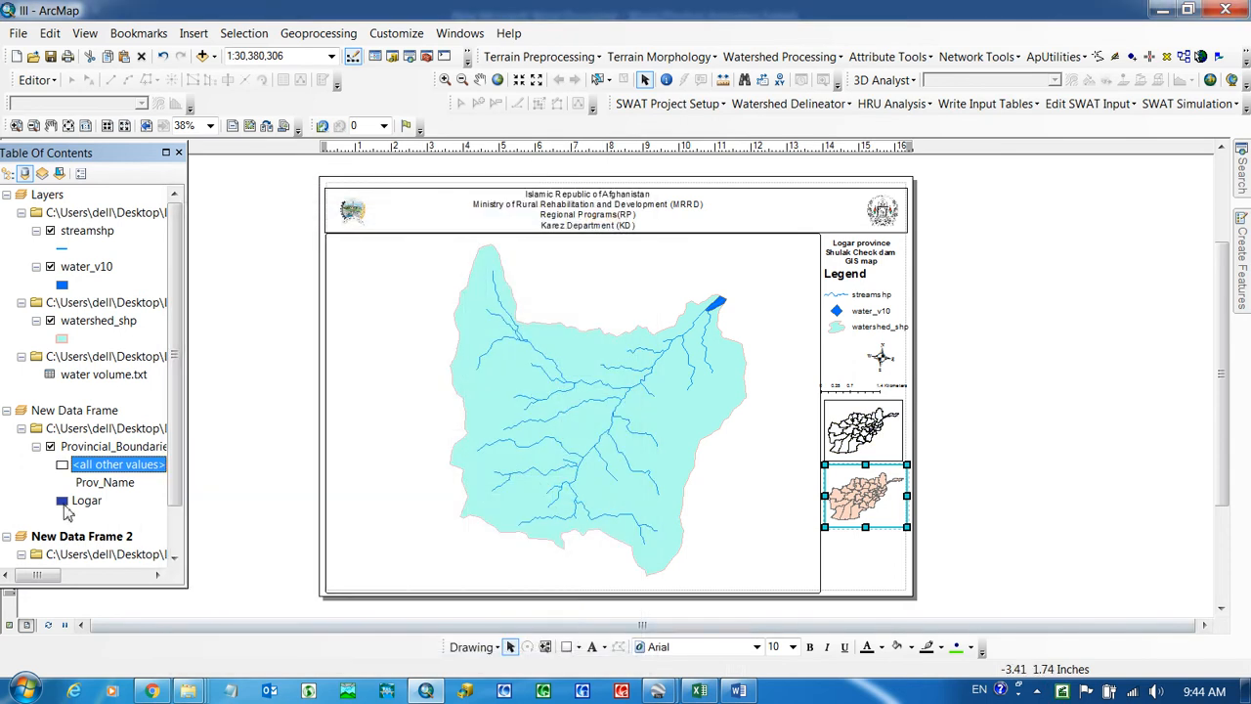
double_click(62, 500)
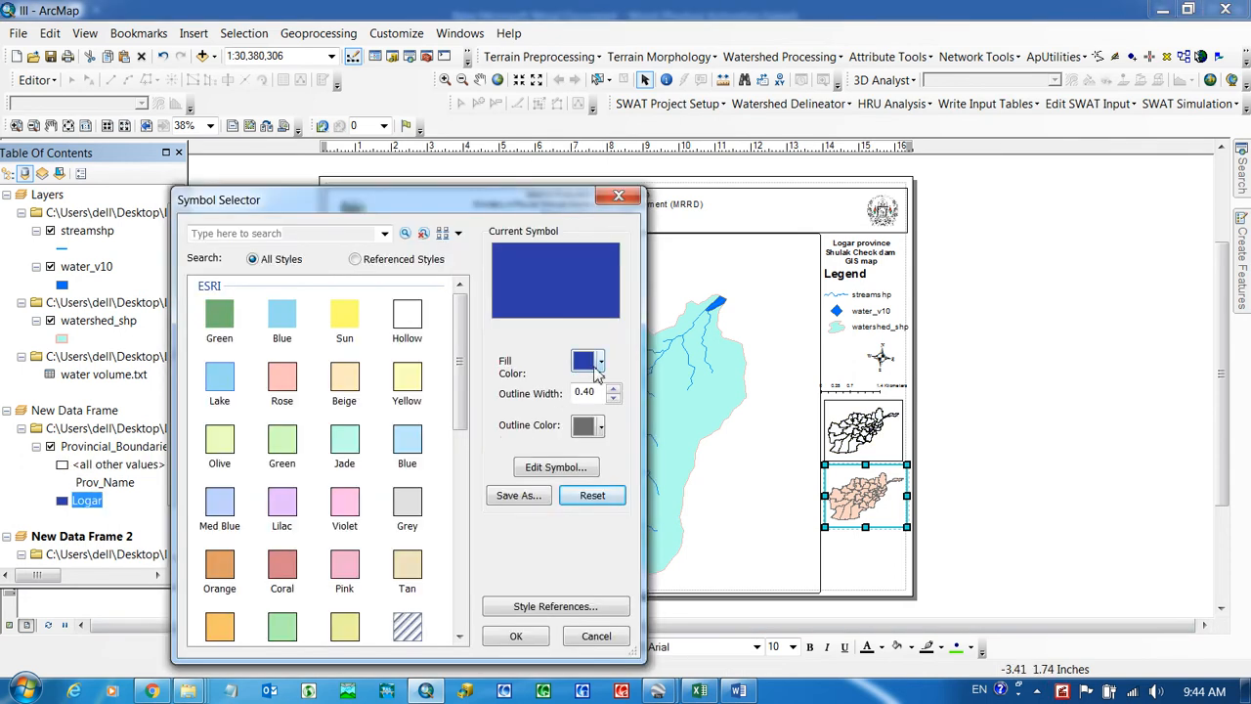
left_click(599, 364)
left_click(593, 436)
left_click(516, 636)
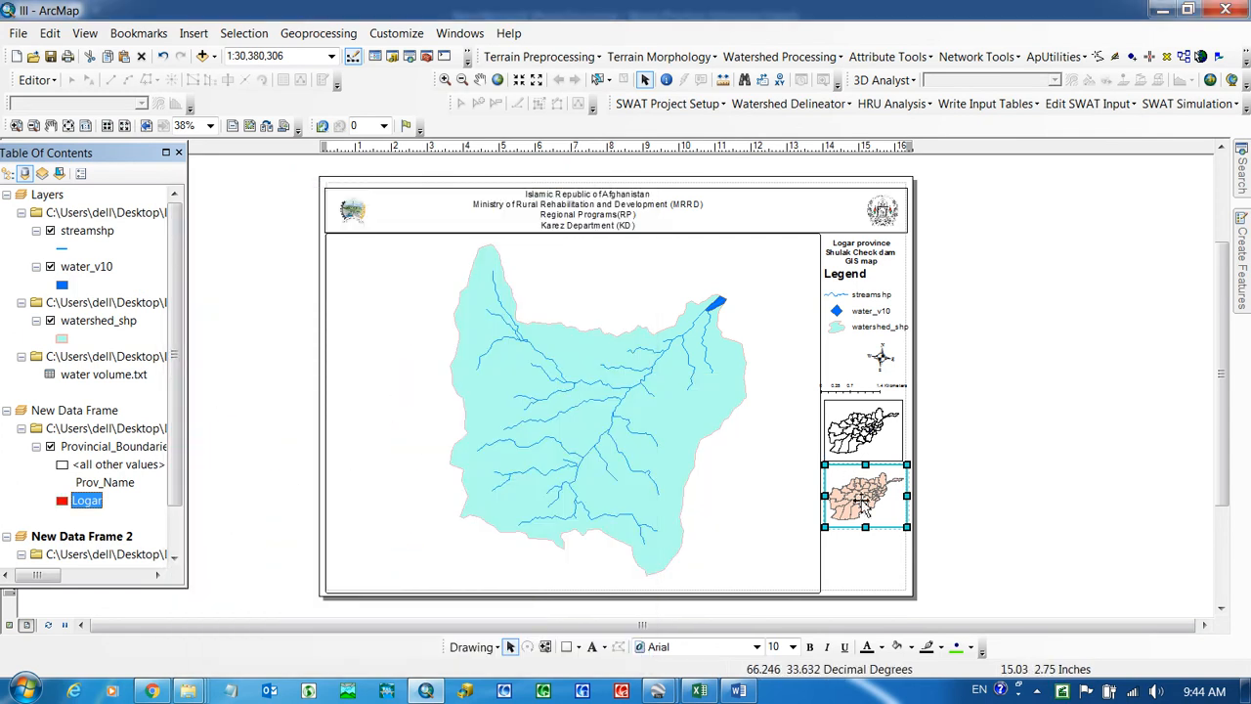
left_click_drag(173, 480, 176, 531)
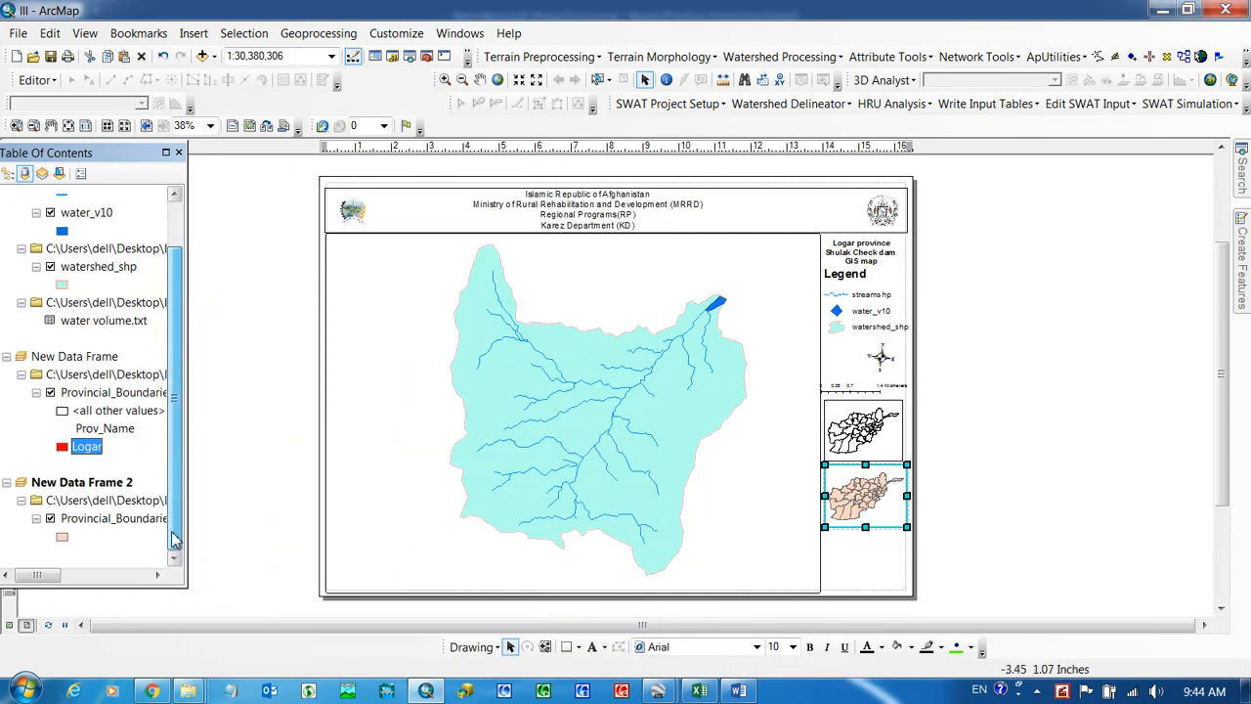
Step: Symbolise the second frame's Provincial_Boundaries by Prov_Name unique values, adding only Logar
right_click(92, 521)
left_click(129, 505)
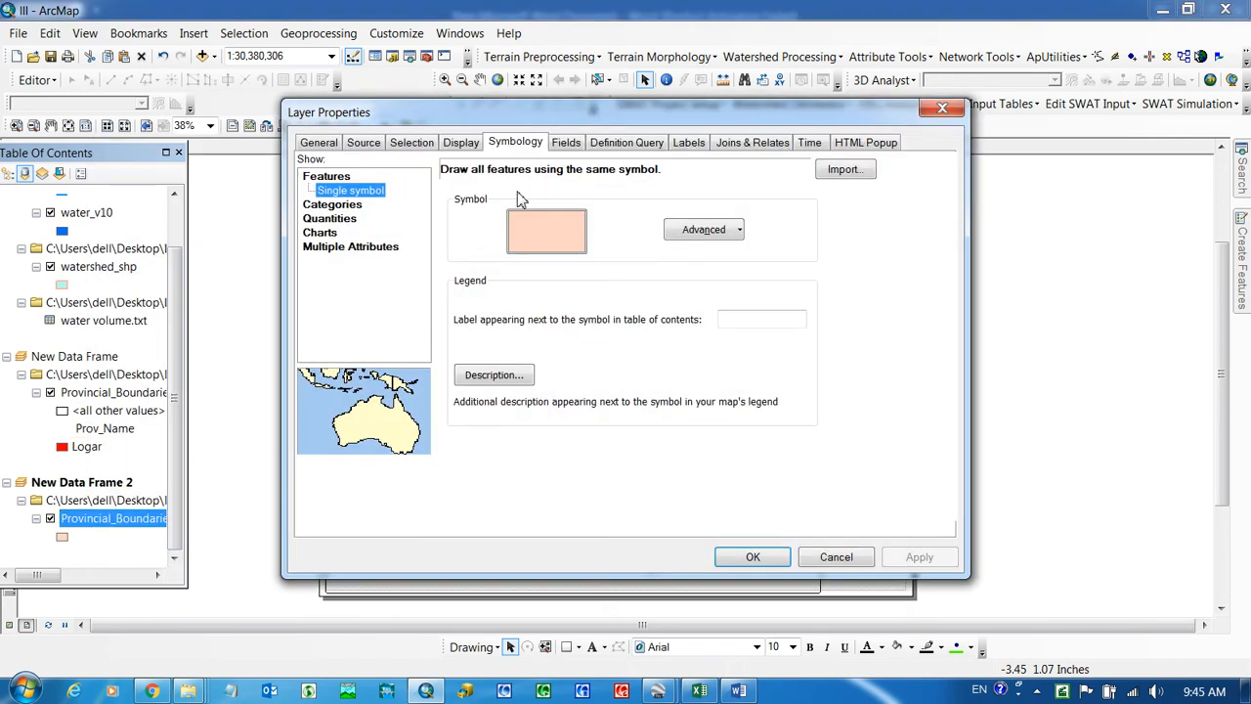
left_click(502, 144)
left_click(333, 204)
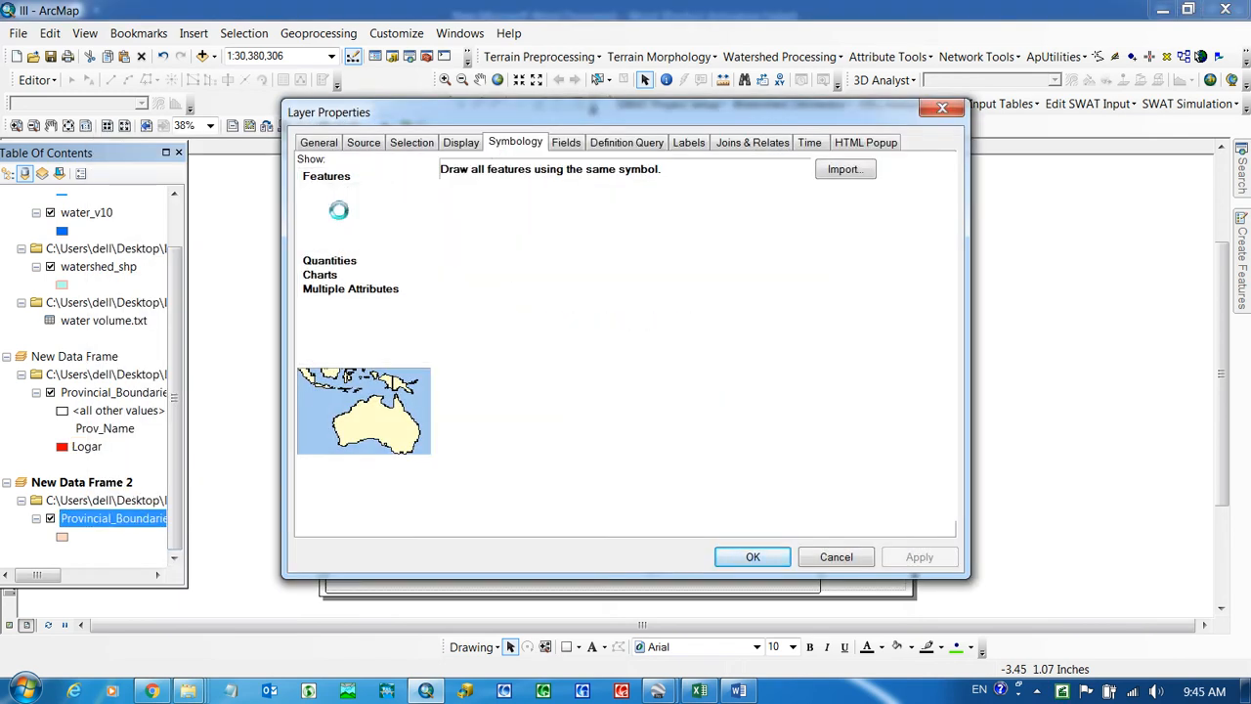
left_click(572, 208)
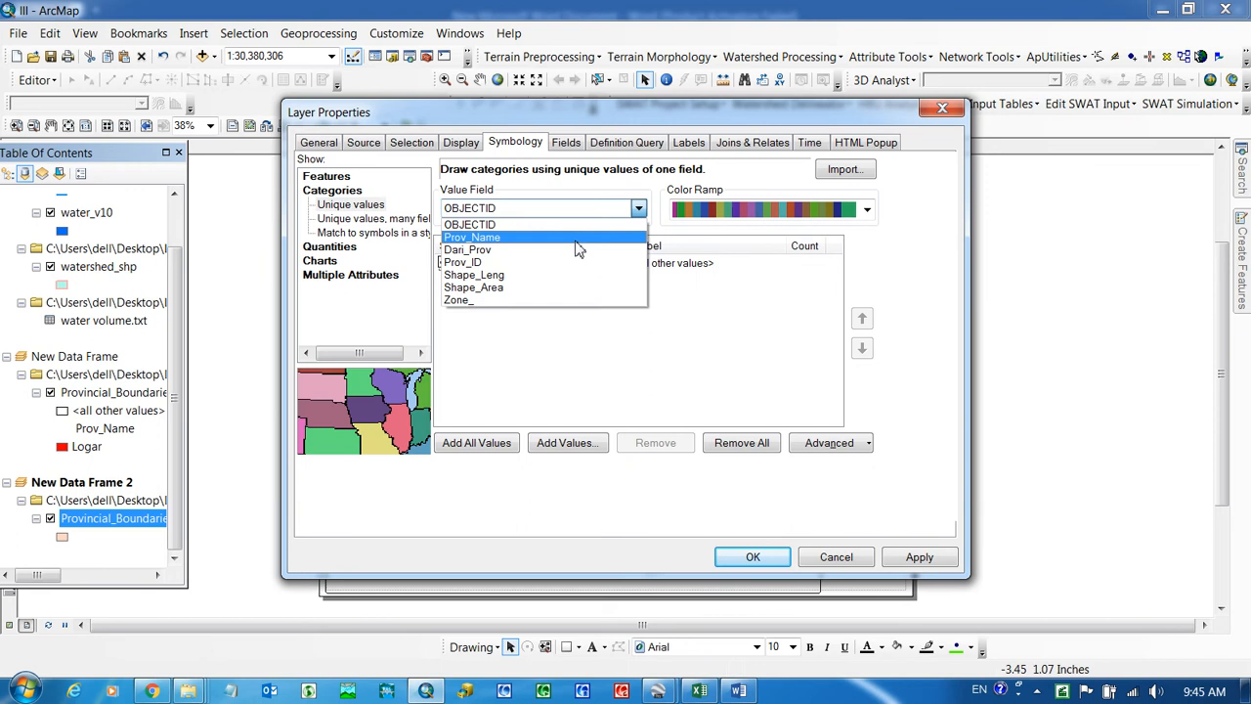
left_click(516, 238)
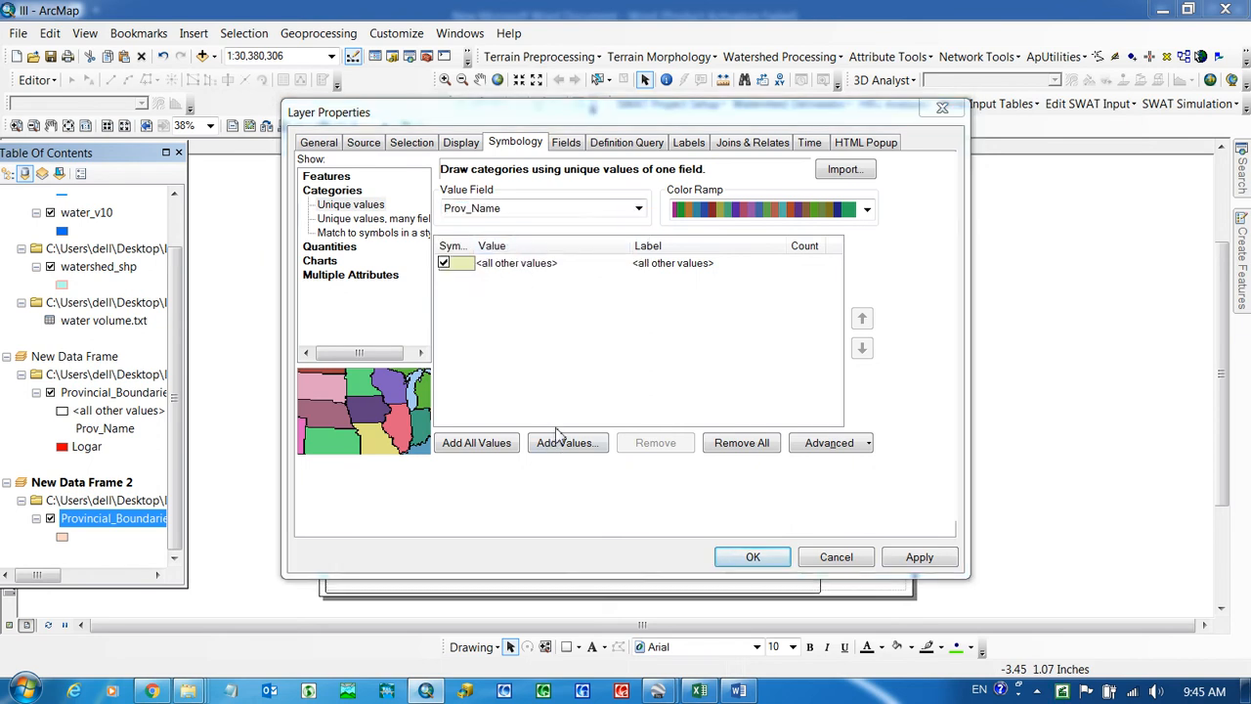
left_click(567, 443)
left_click_drag(643, 260, 637, 322)
left_click(509, 303)
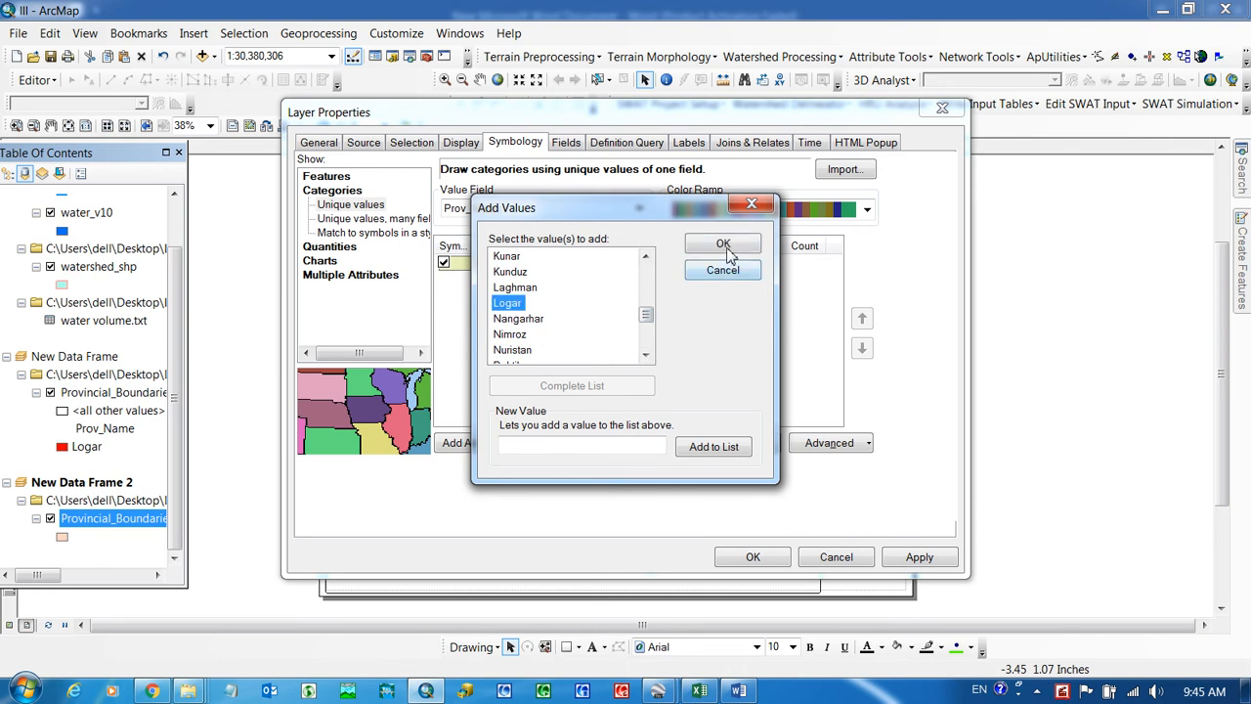
left_click(724, 244)
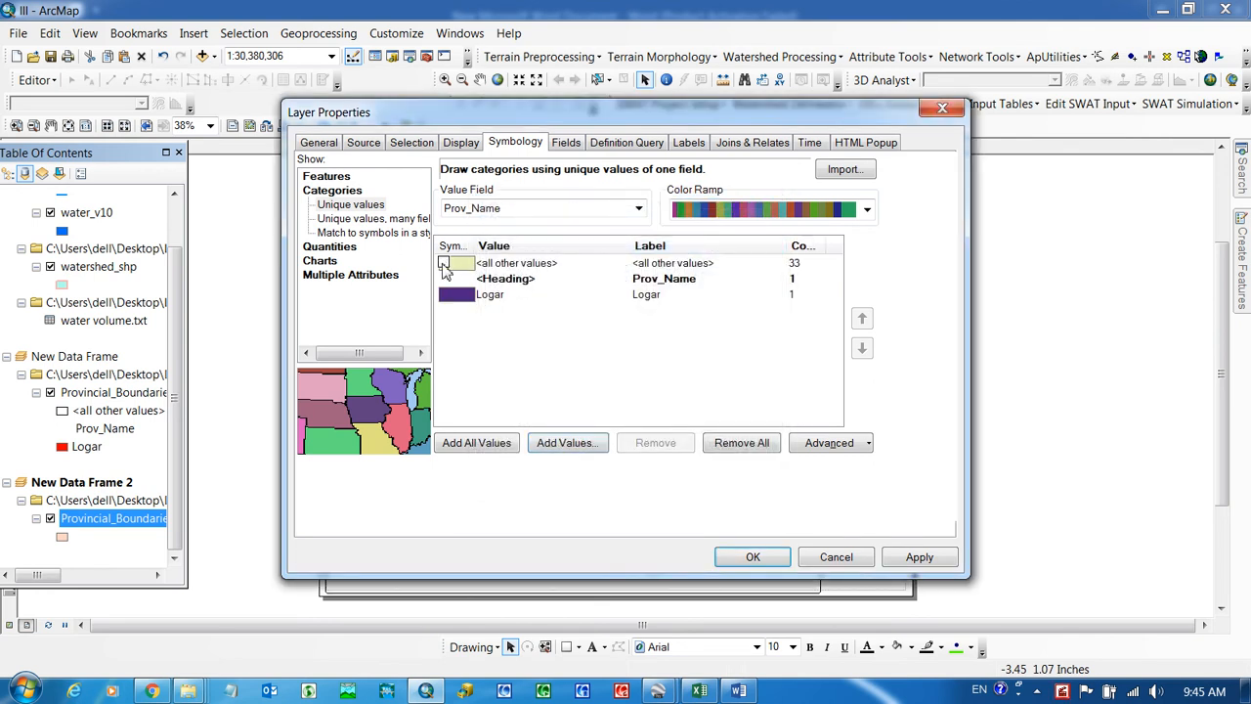
left_click(916, 557)
left_click(754, 556)
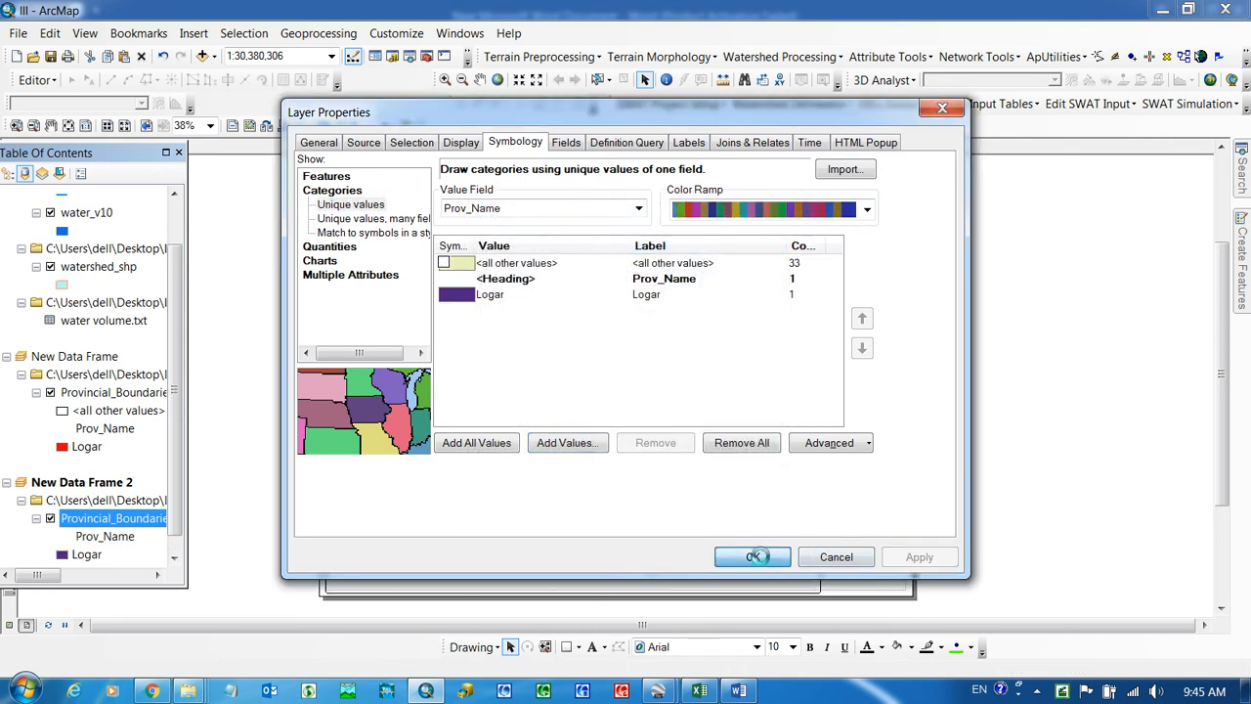
right_click(1063, 691)
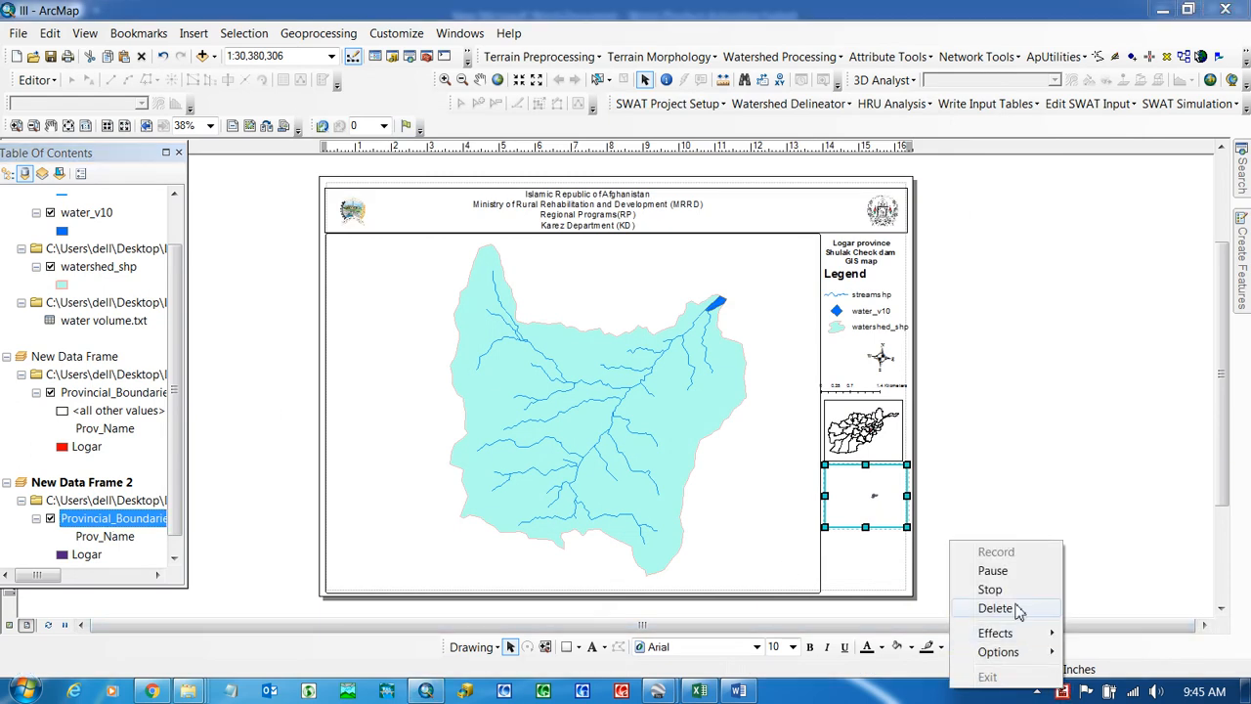
Step: Zoom and pan the second inset until Logar fills the frame at about 1:3,251,461
left_click(1000, 591)
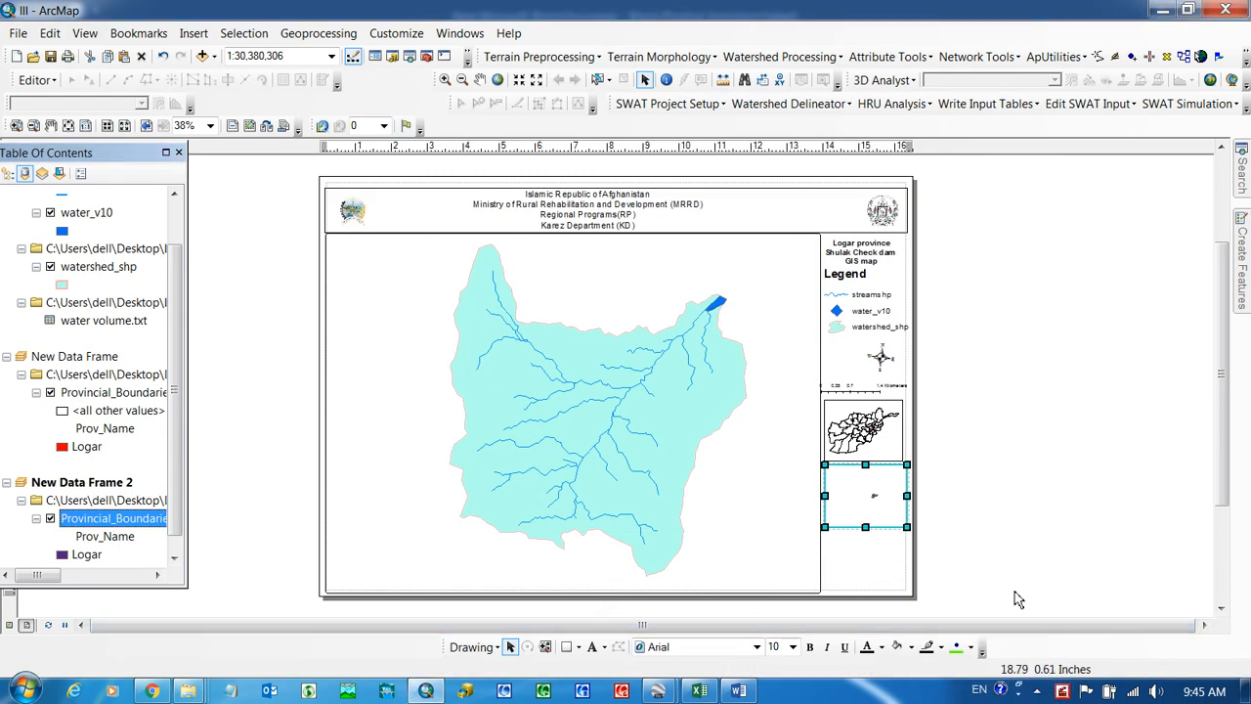
right_click(1063, 691)
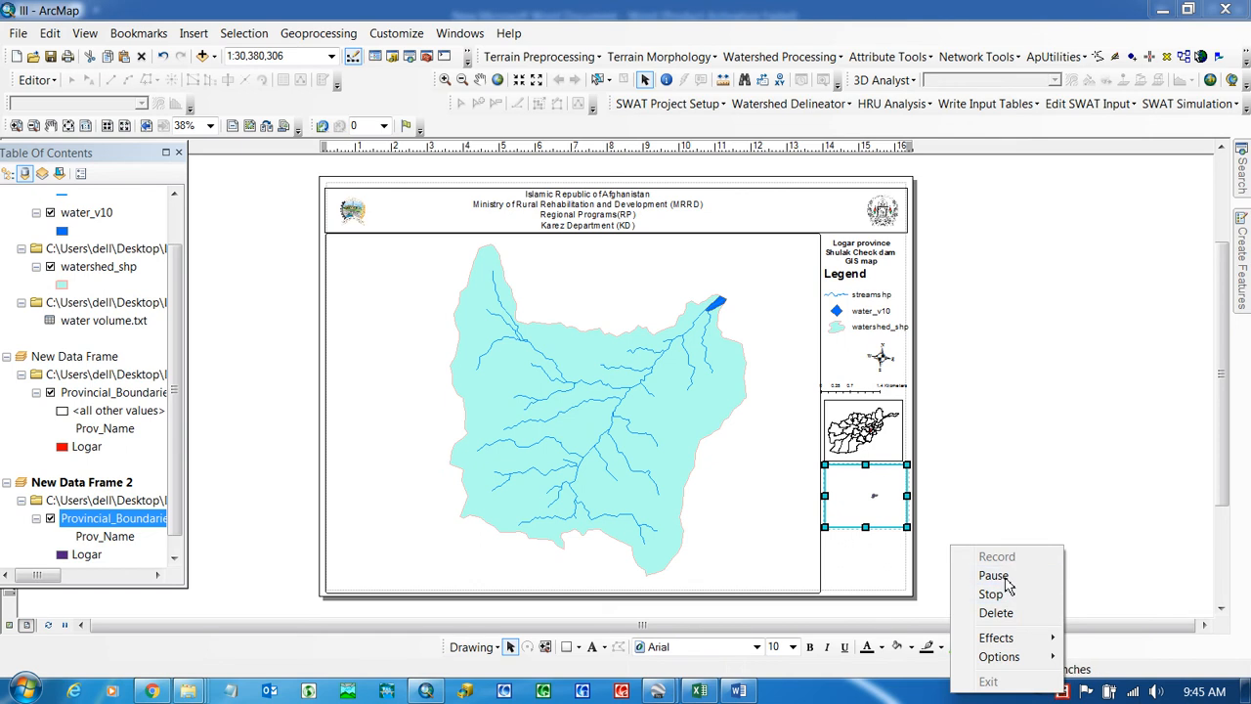
left_click(1005, 579)
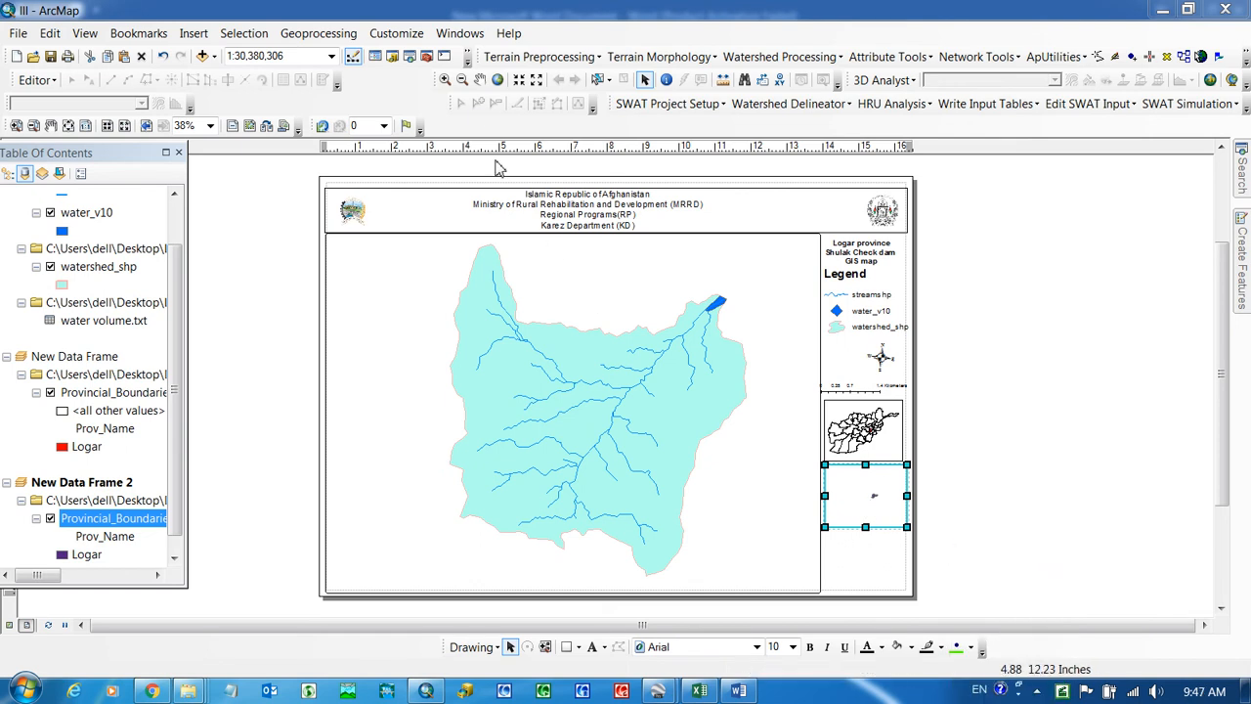
left_click(444, 81)
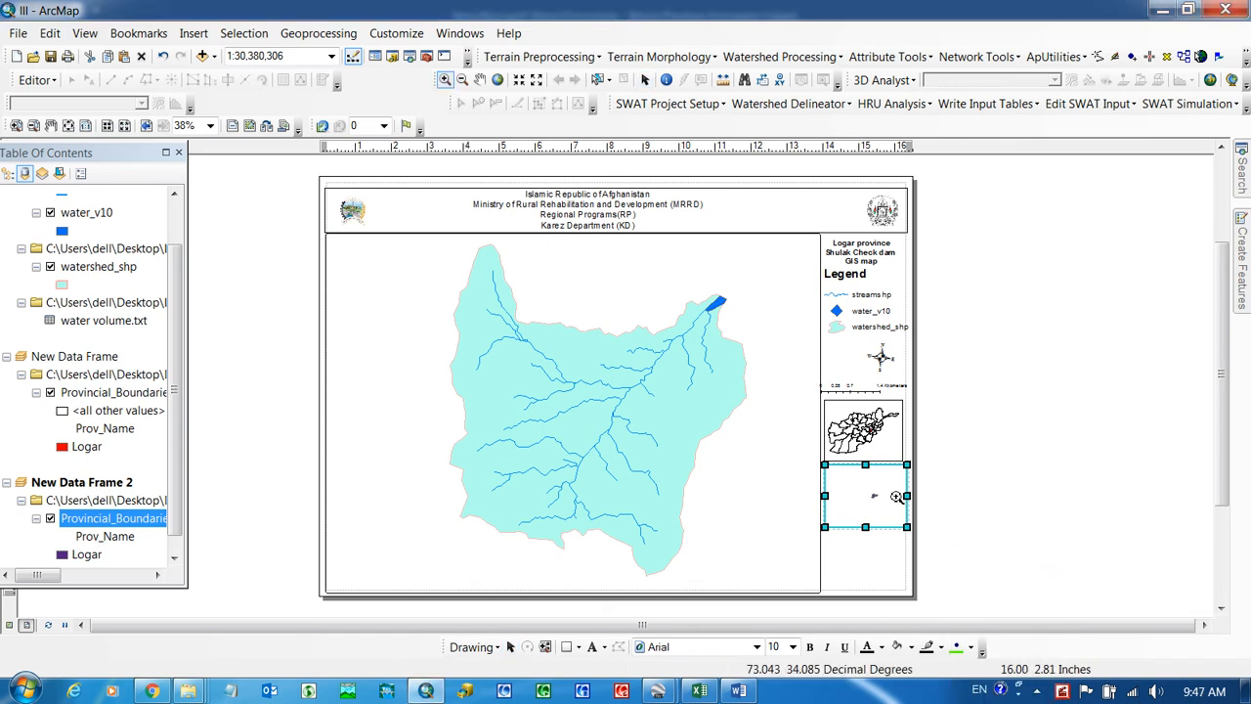
left_click_drag(882, 499, 888, 515)
left_click_drag(831, 479, 889, 530)
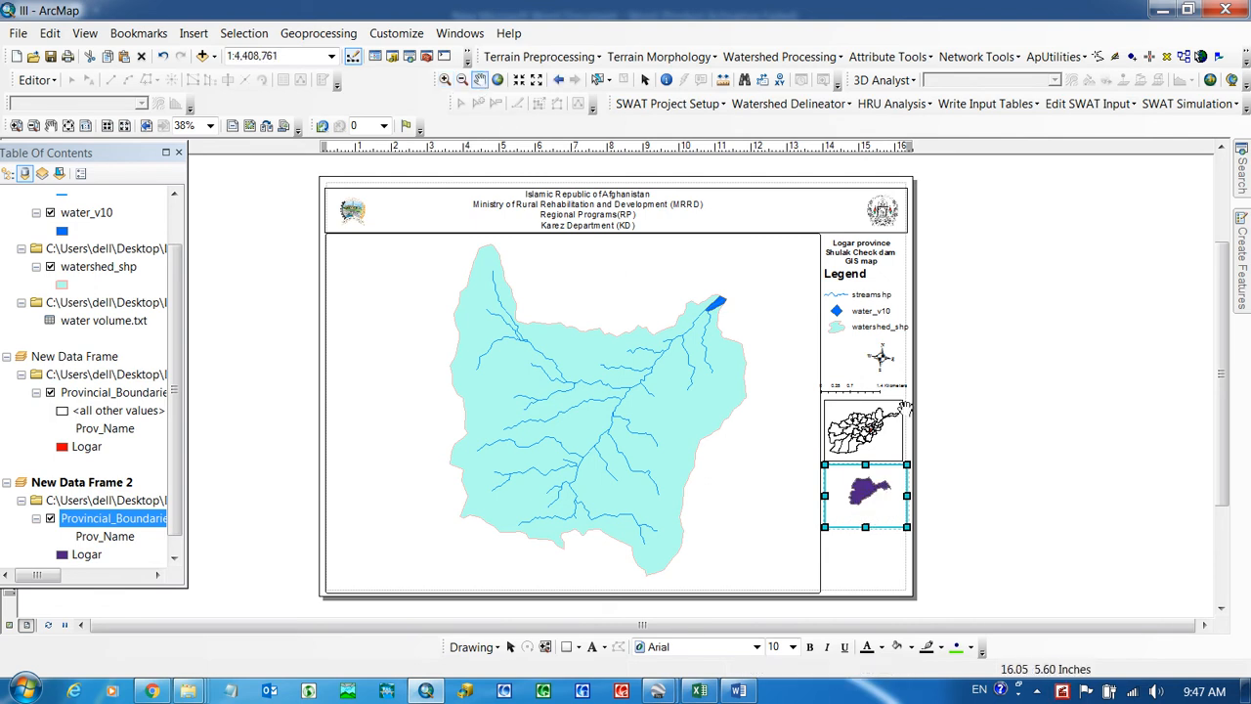
left_click_drag(875, 497, 872, 501)
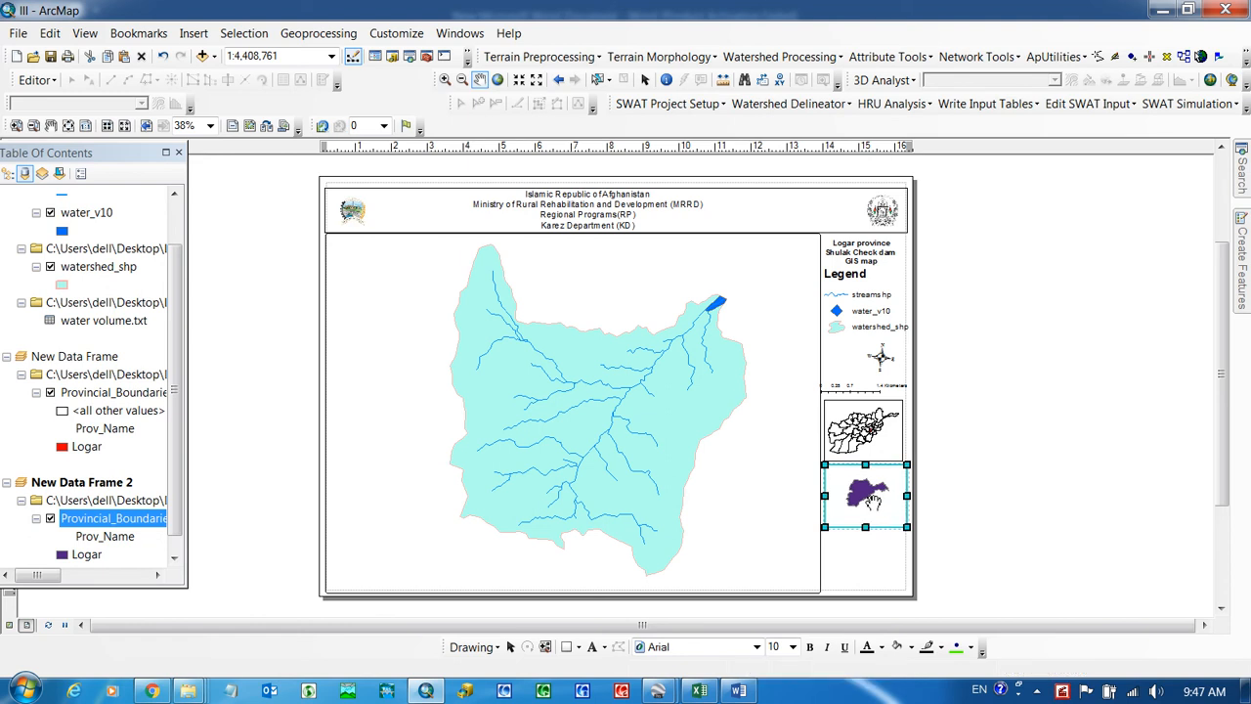
left_click(442, 81)
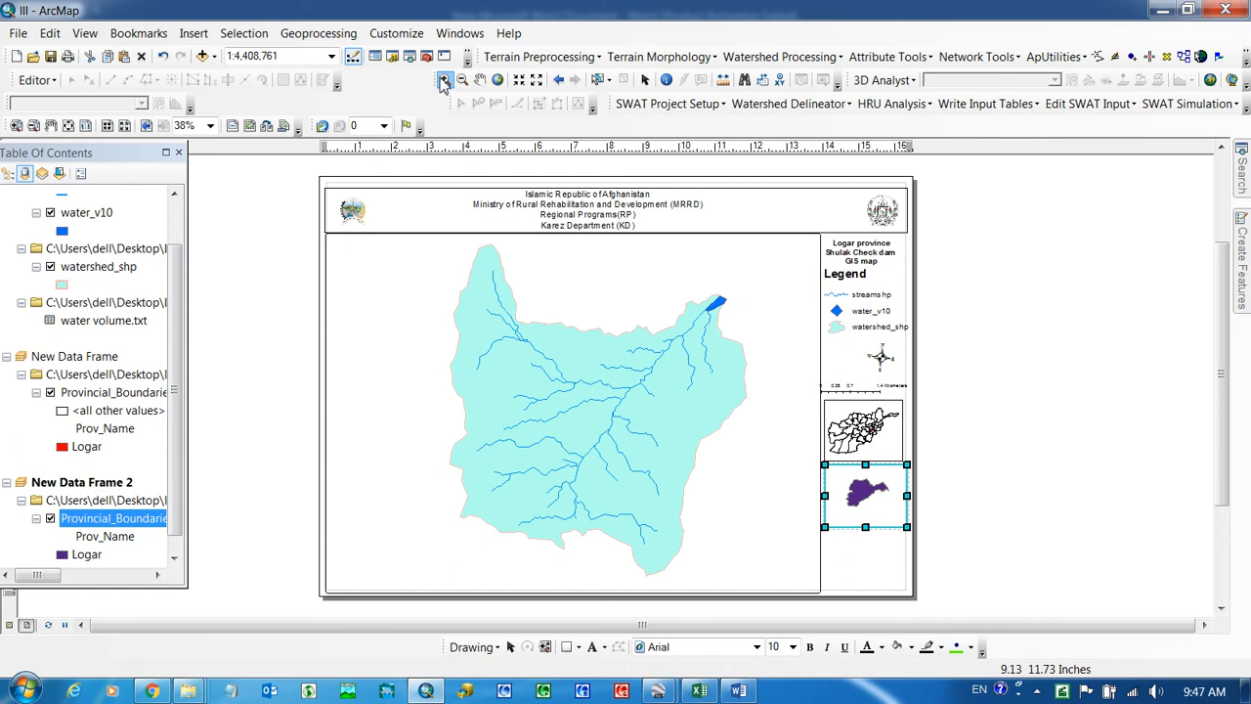
left_click(865, 491)
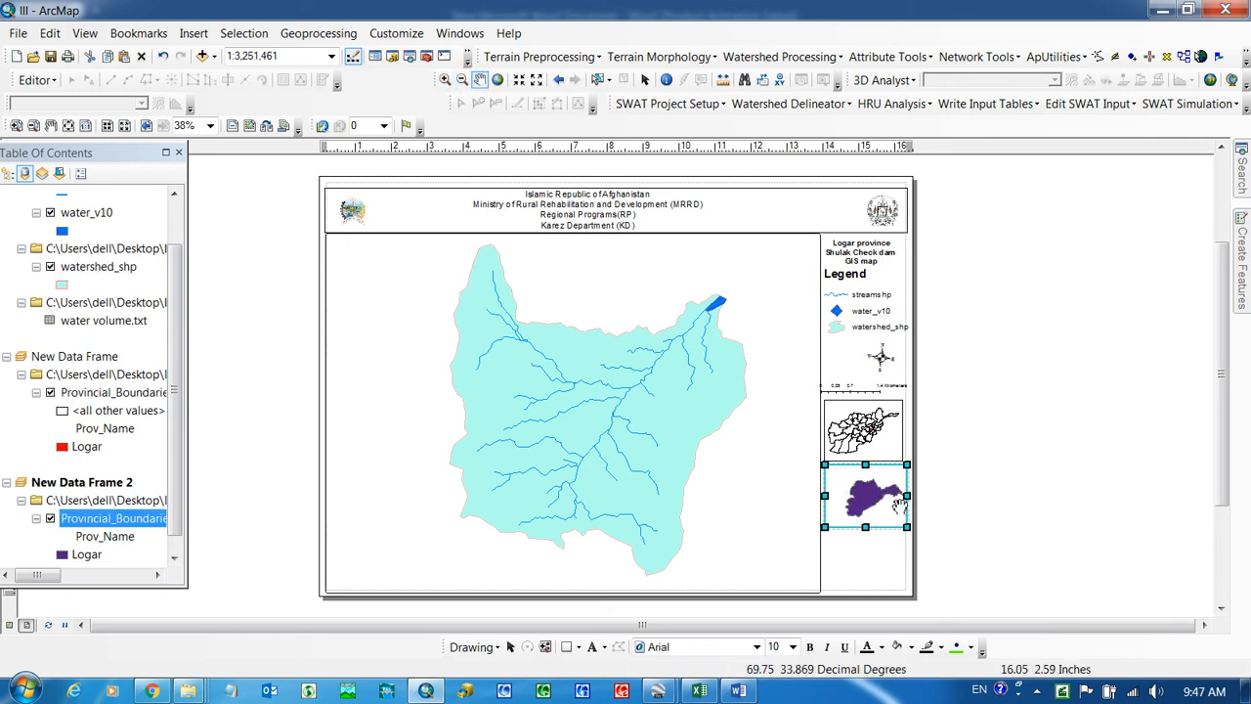
left_click_drag(869, 501, 863, 496)
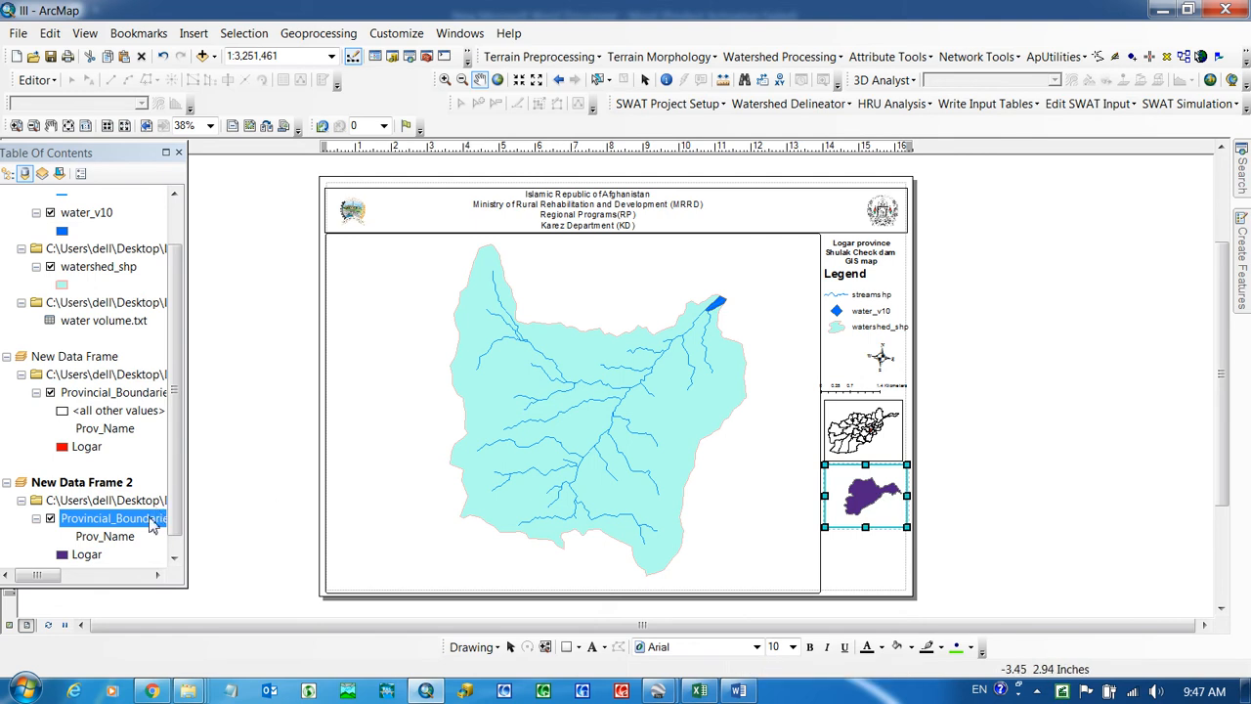
Step: Change Logar's fill colour in the second inset to yellow
scroll(79, 528, "down", 1)
left_click(61, 538)
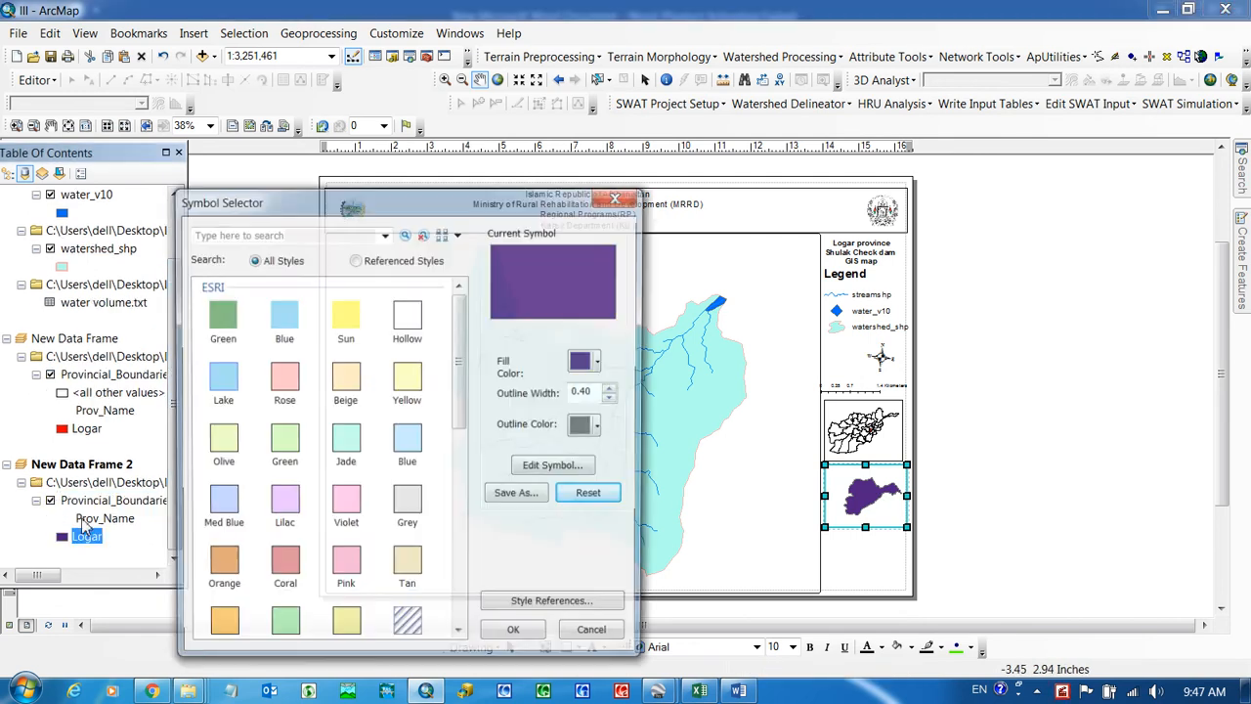
left_click(604, 361)
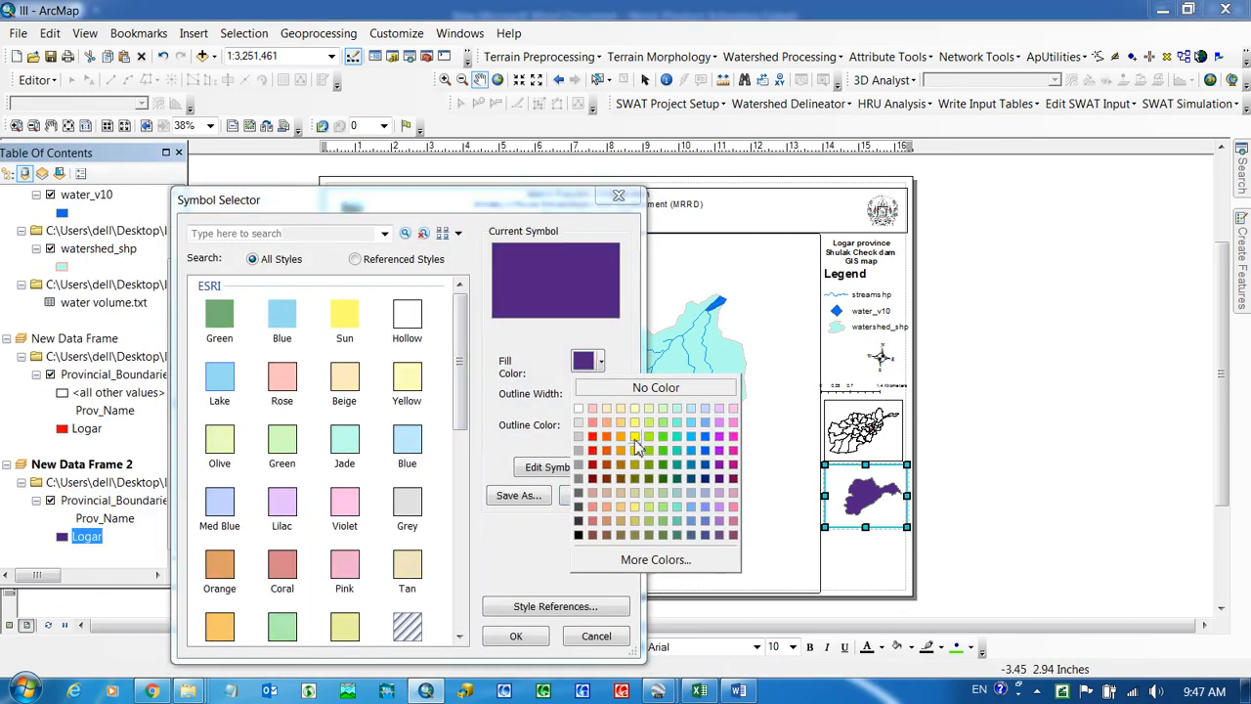
left_click(610, 511)
left_click(516, 636)
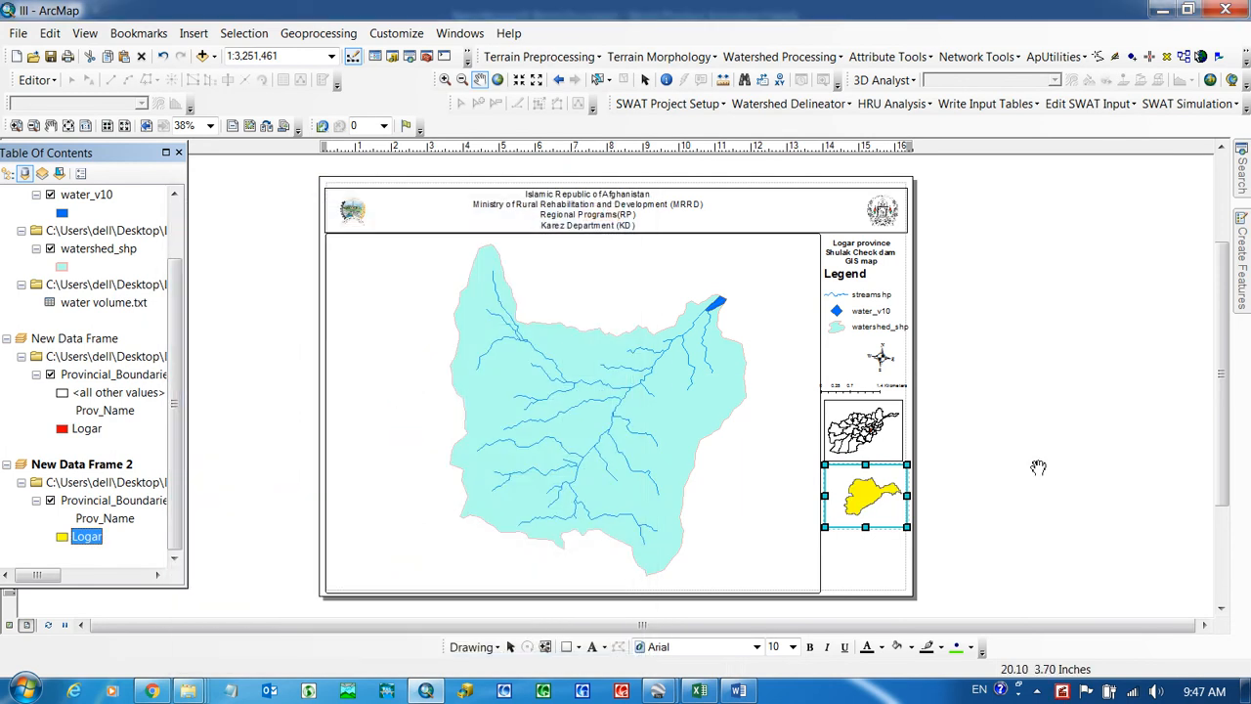
Step: Give Logar's polygon a red outline
left_click(62, 539)
left_click(600, 426)
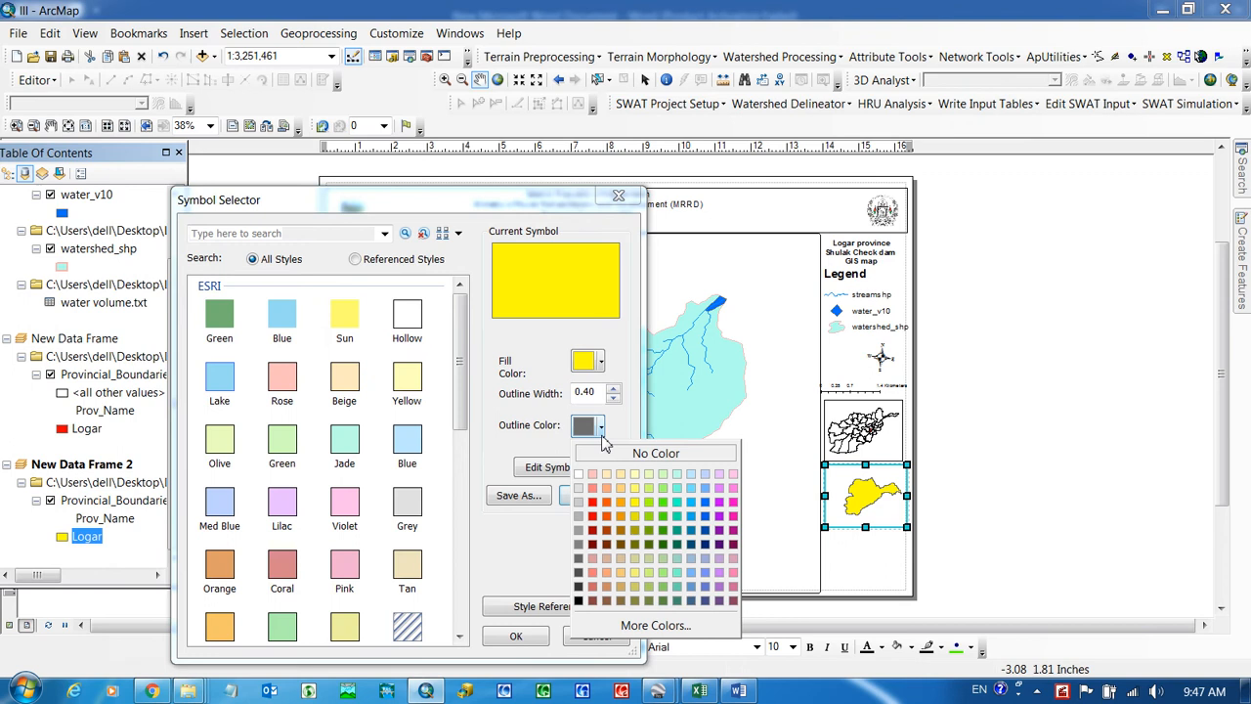
left_click(592, 503)
left_click(516, 637)
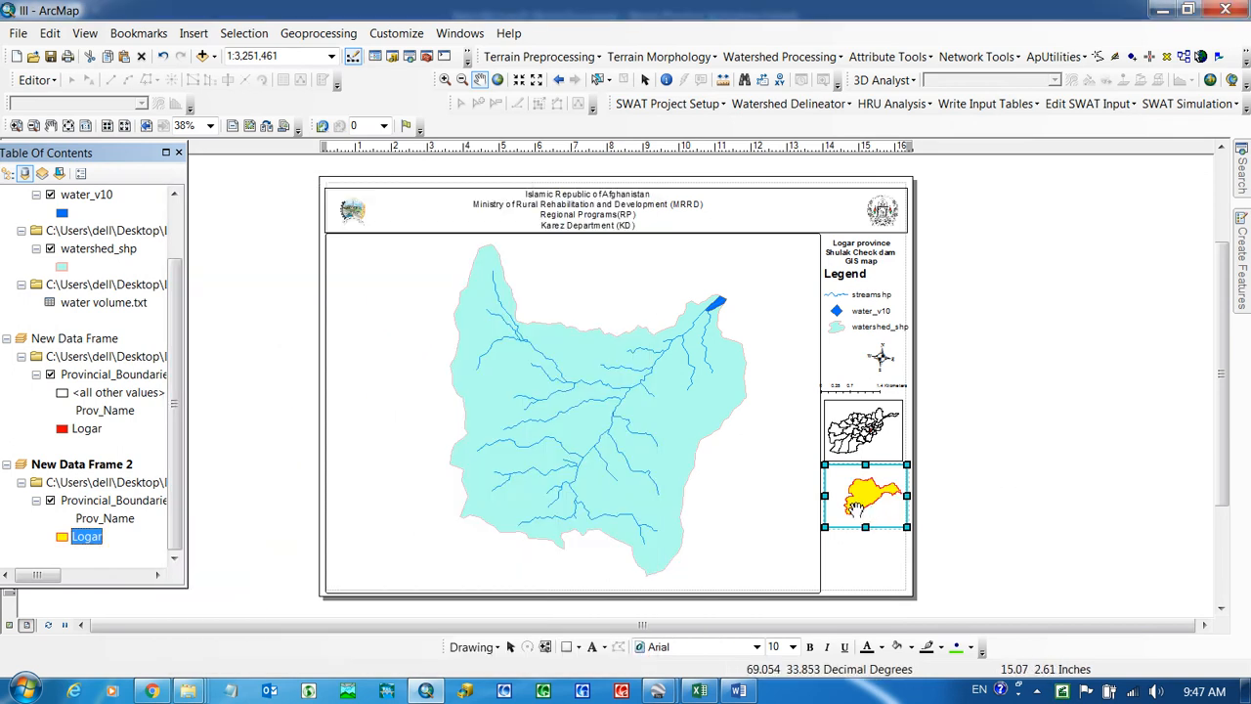
left_click(646, 81)
Step: Insert Coordinate System dynamic text and set it to centre alignment
left_click(592, 296)
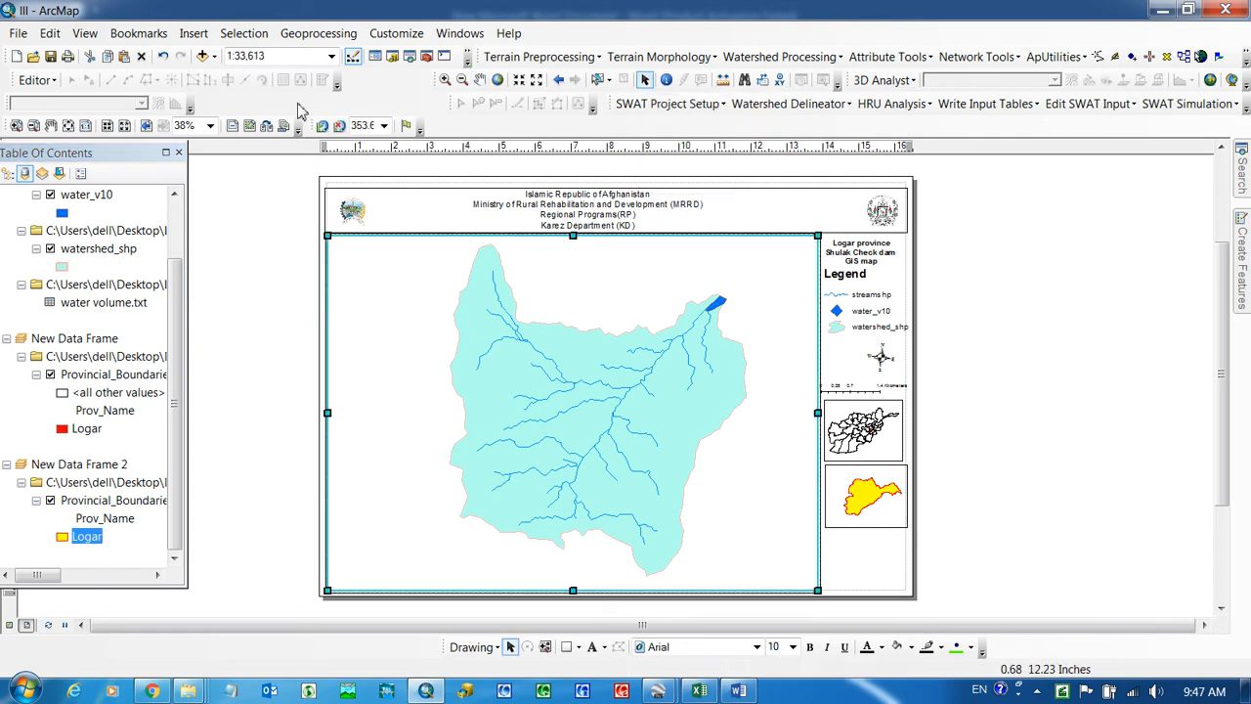
left_click(193, 34)
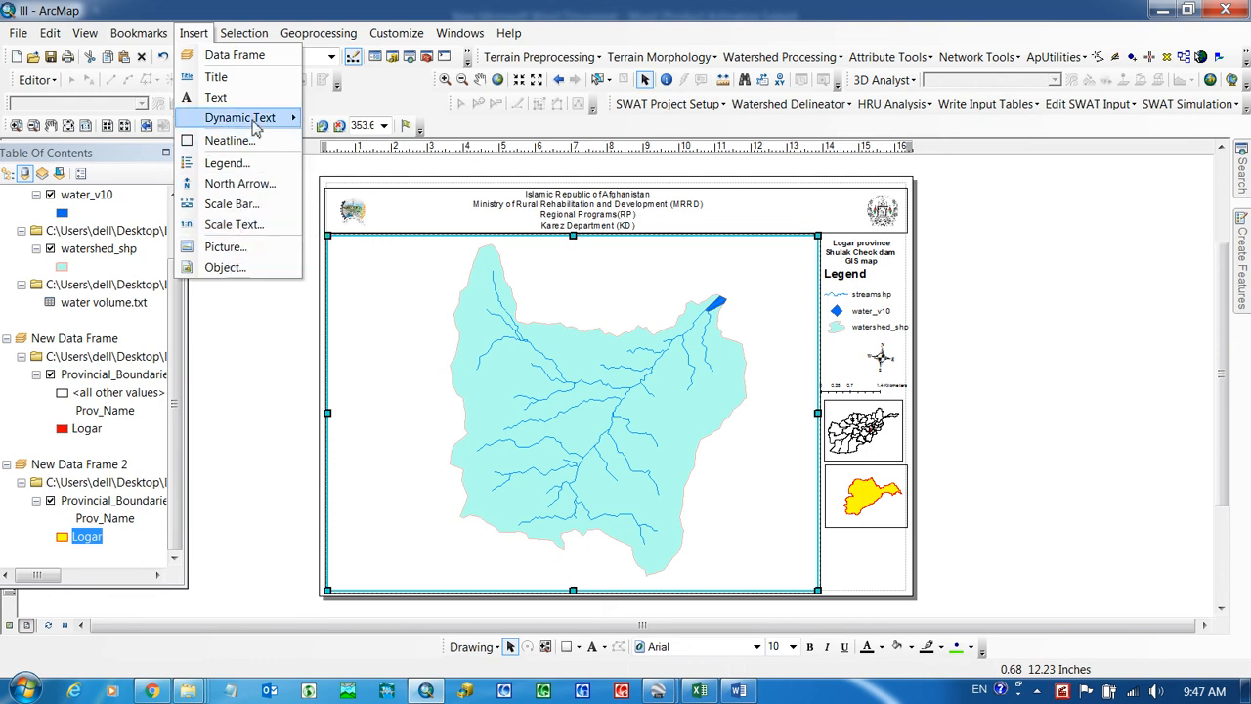
mouse_move(255, 124)
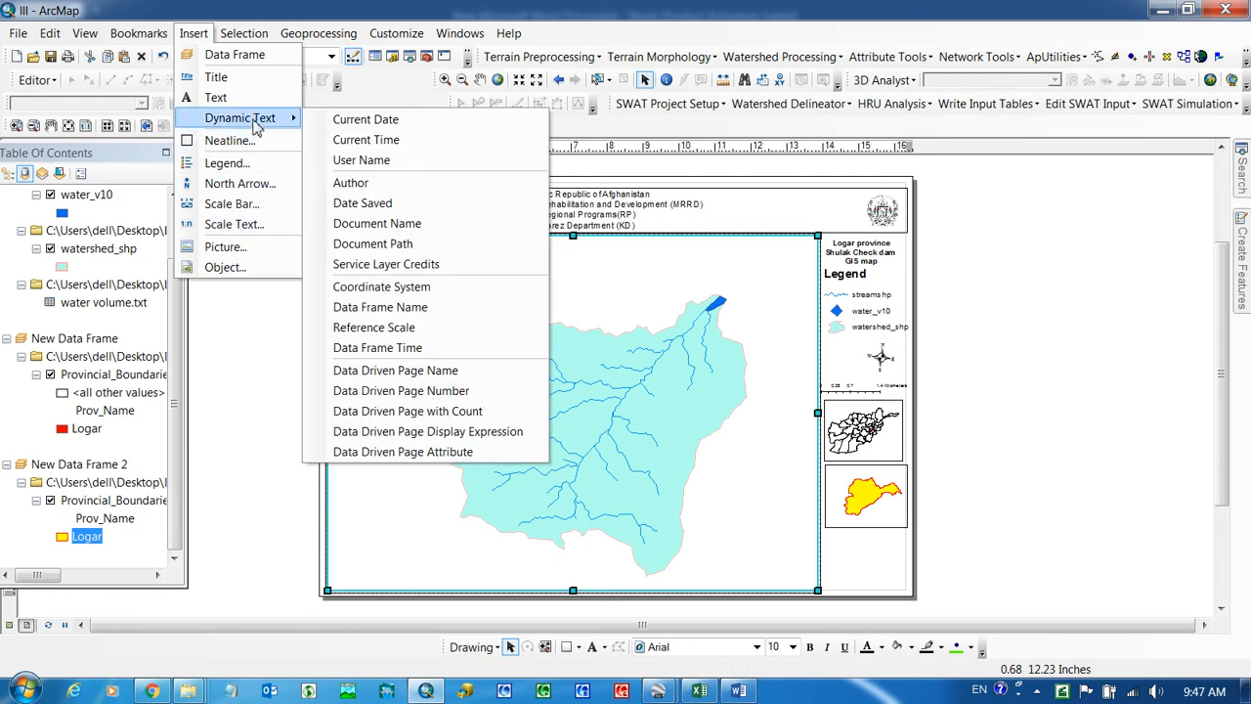
left_click(391, 288)
right_click(643, 406)
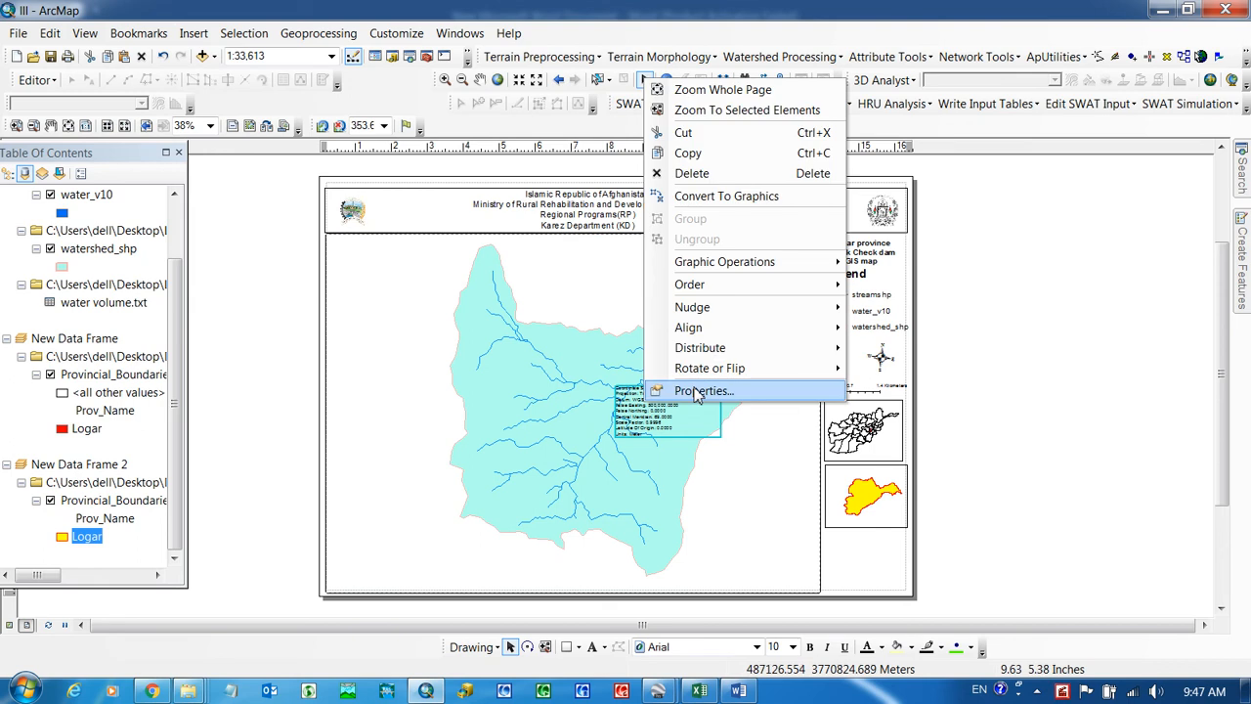
left_click(698, 388)
left_click(729, 364)
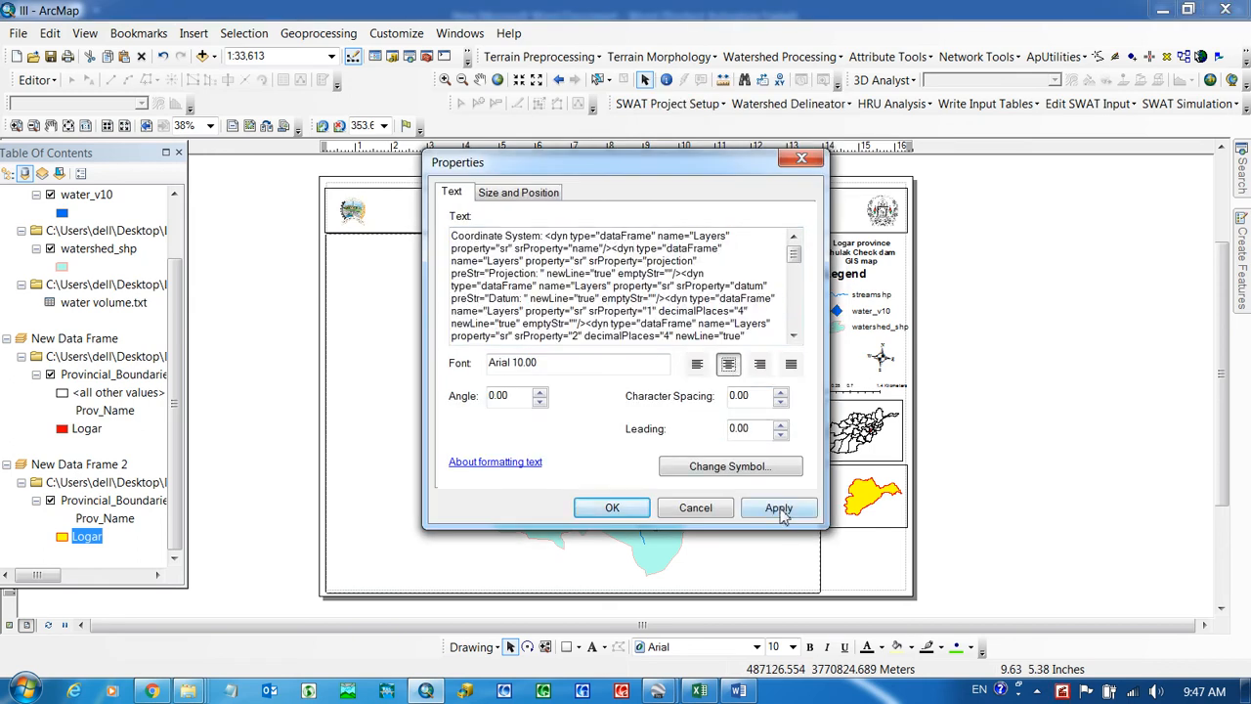
left_click(779, 508)
left_click(610, 507)
Step: Move the coordinate-system text below the lower inset and set its font size to 7
left_click_drag(609, 400, 861, 554)
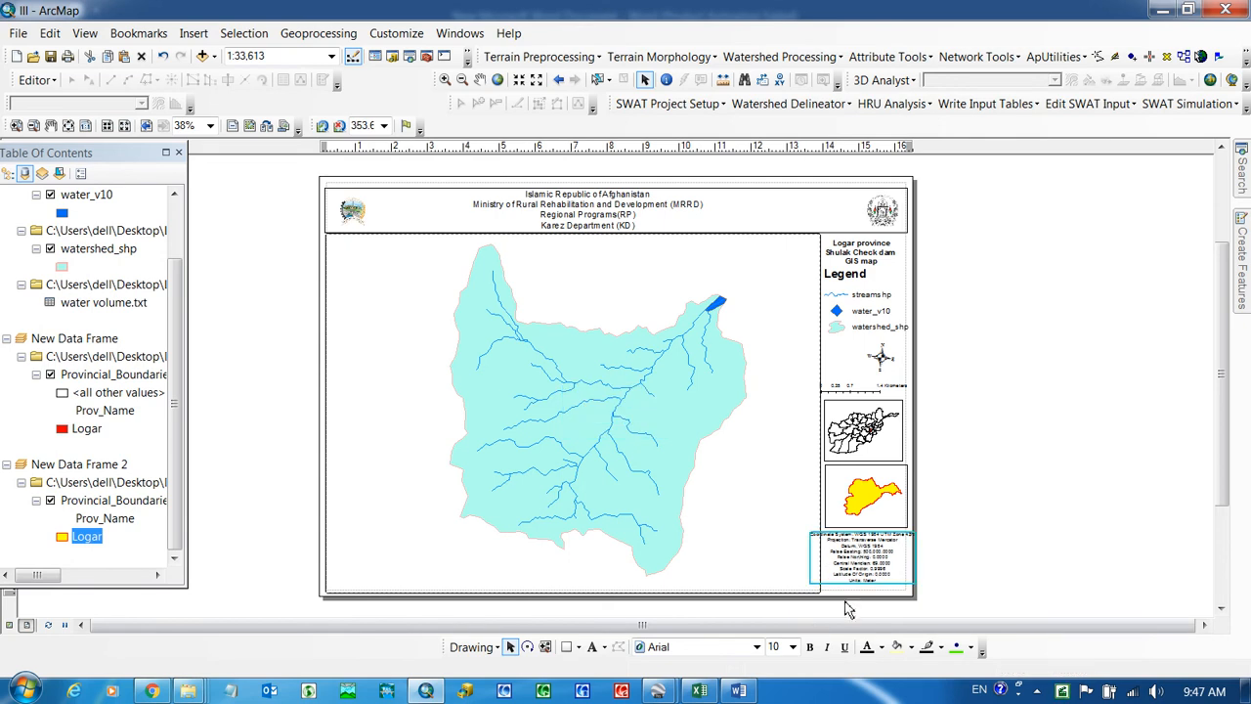
left_click(794, 647)
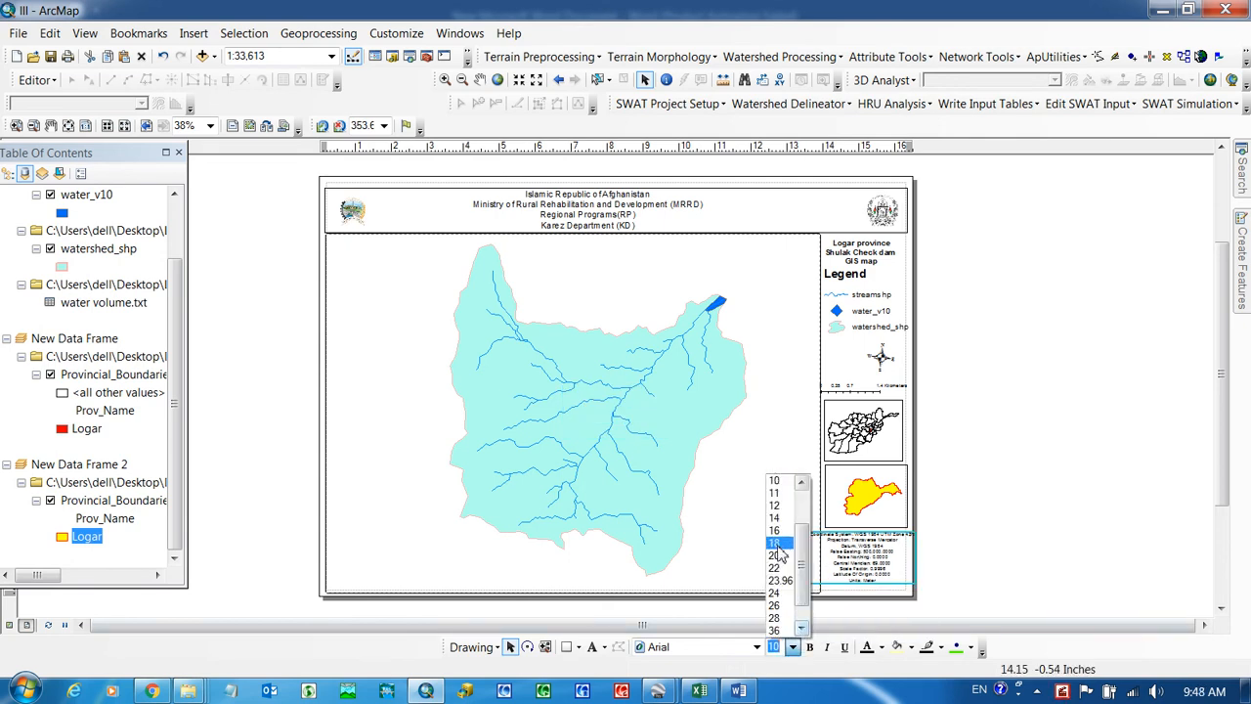
scroll(802, 529, "up", 2)
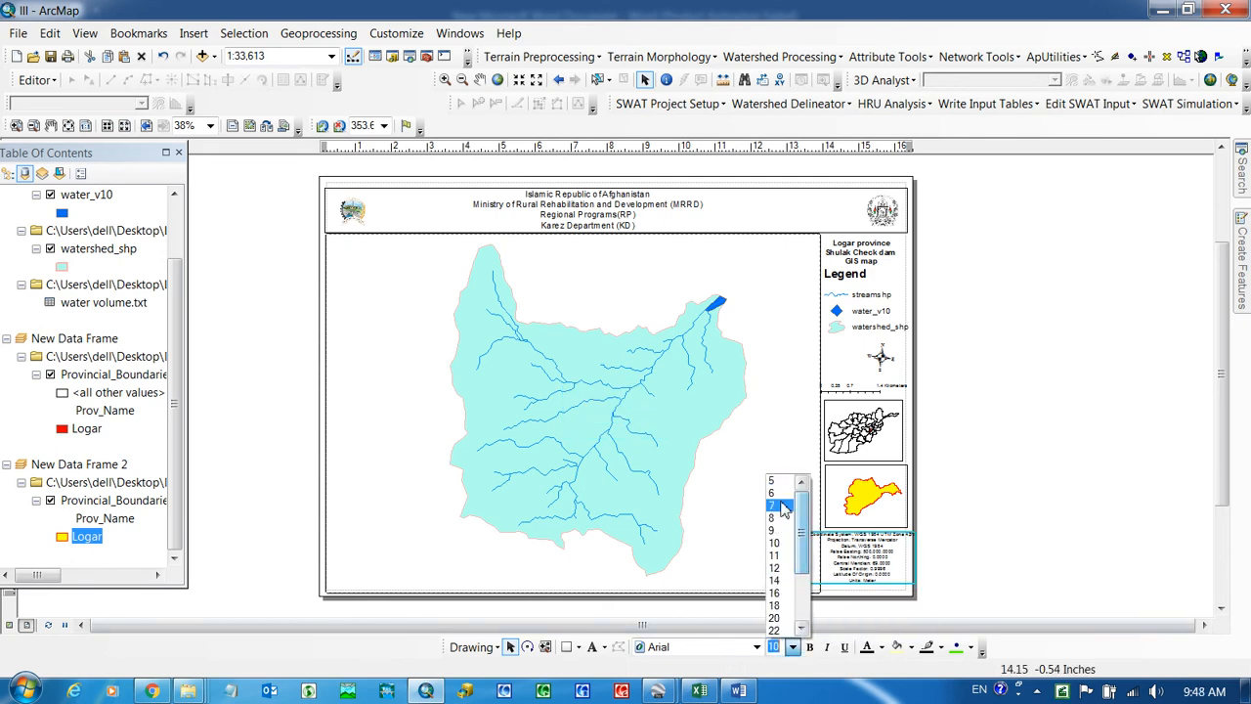
left_click(779, 517)
left_click(772, 538)
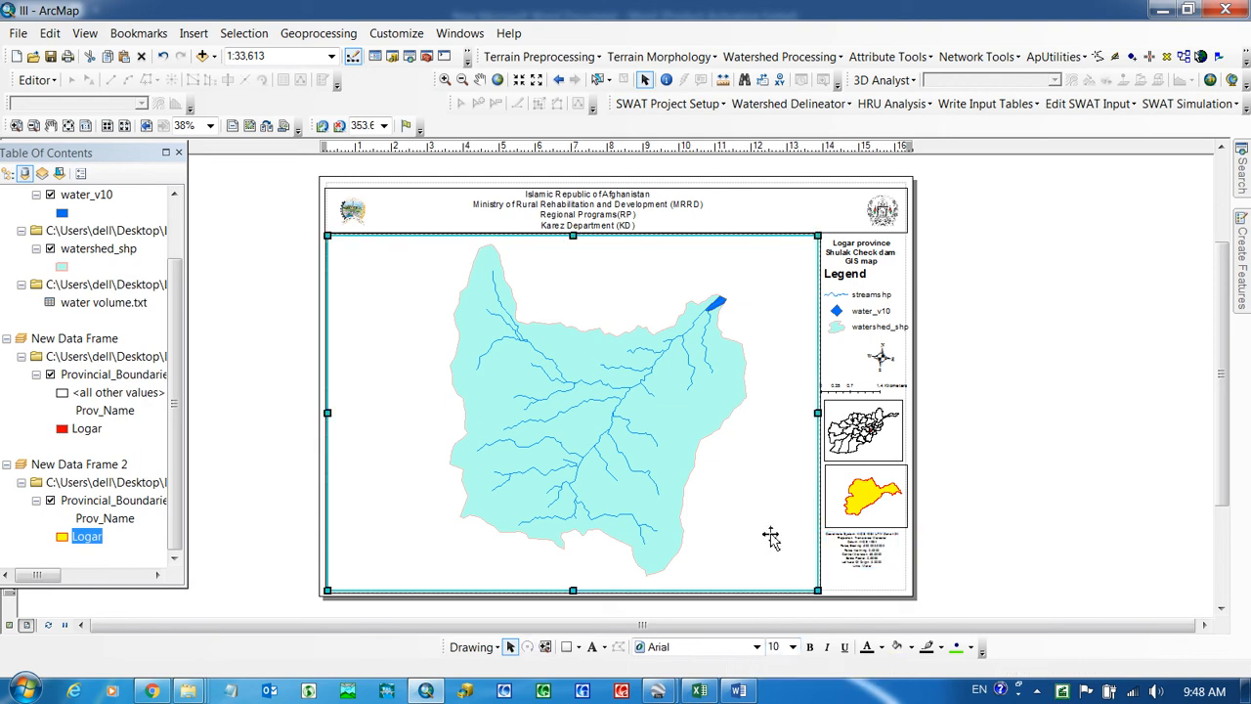
Step: Place Current Date dynamic text at size 14 under the coordinate block, confirming 6/23/2020
left_click(193, 33)
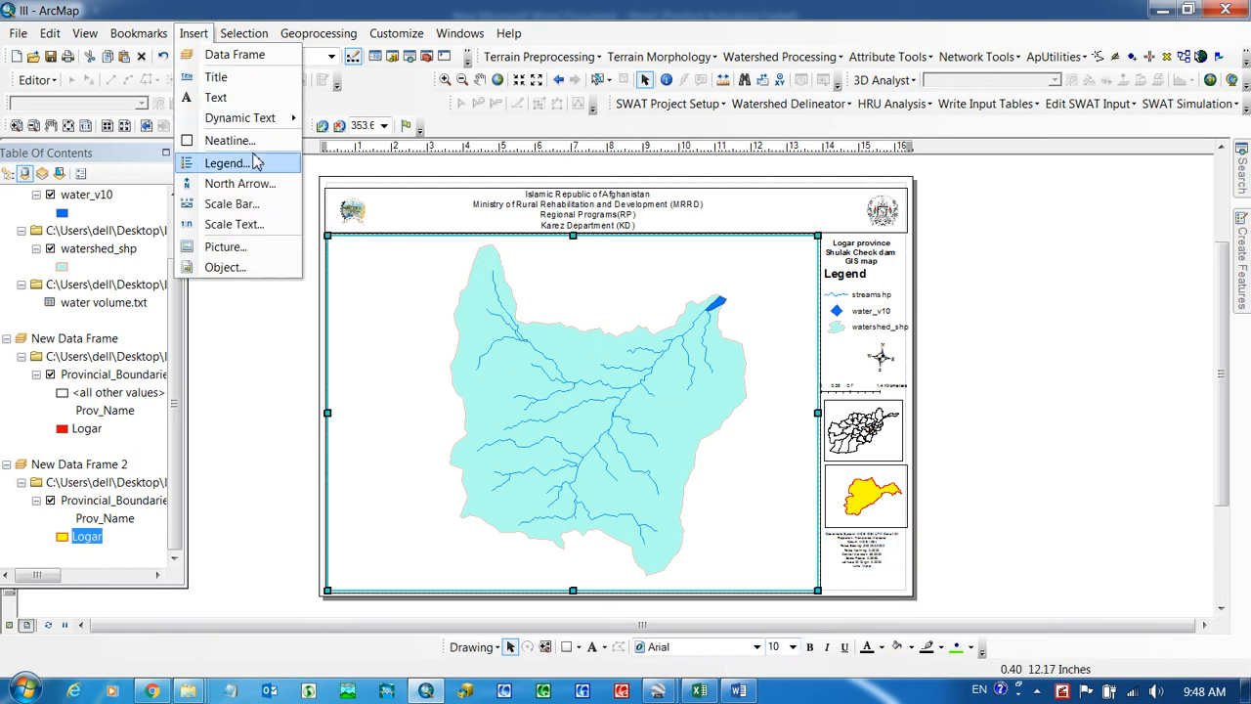
mouse_move(286, 117)
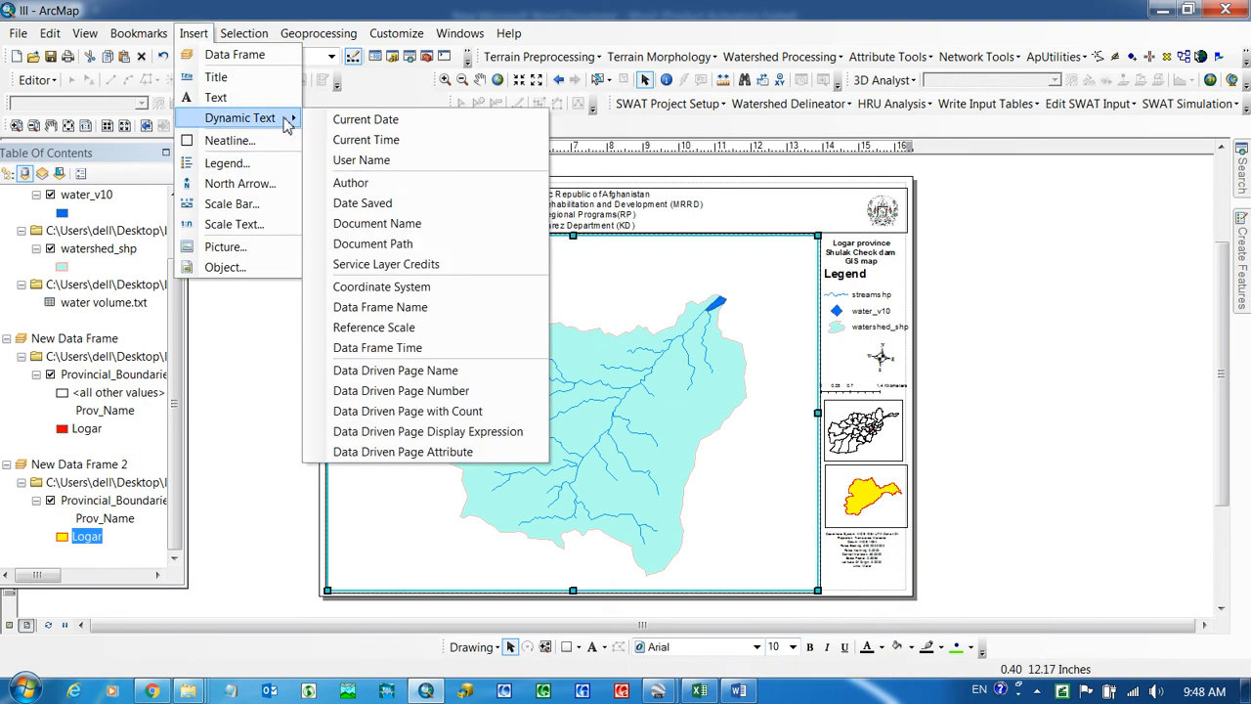
left_click(350, 127)
mouse_move(625, 391)
left_mouse_down()
mouse_move(660, 437)
mouse_move(841, 584)
left_mouse_up()
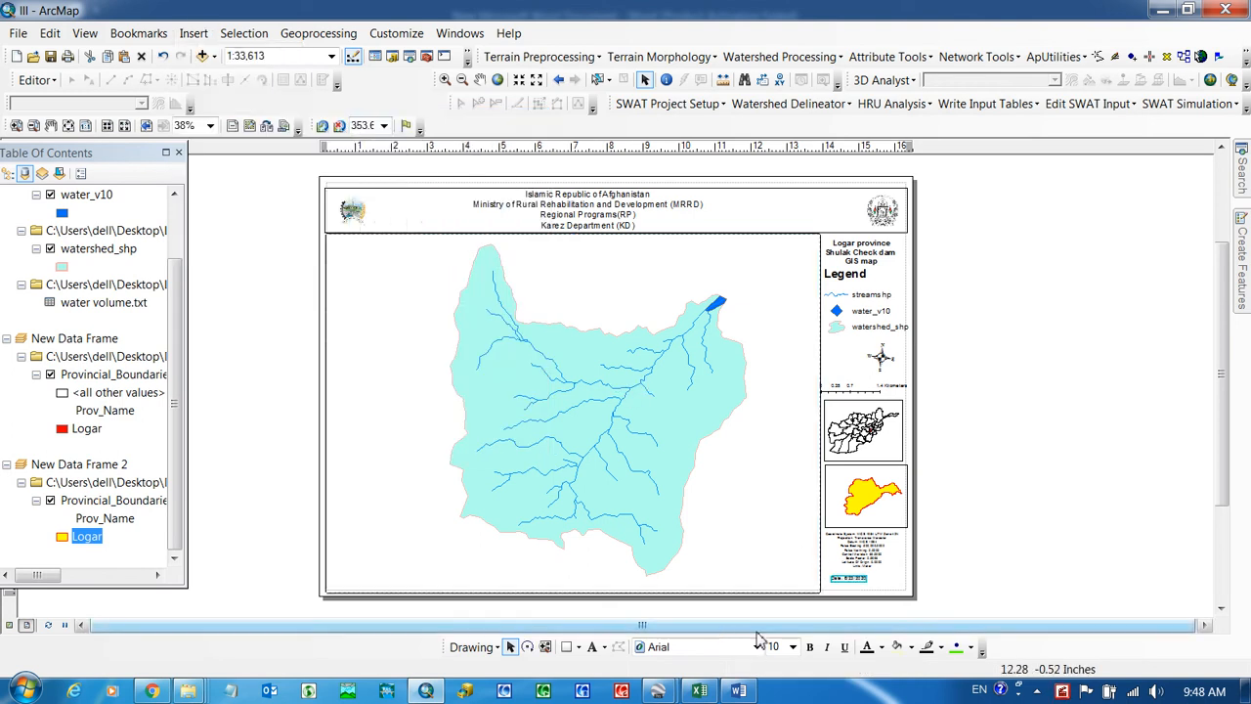
left_click(793, 646)
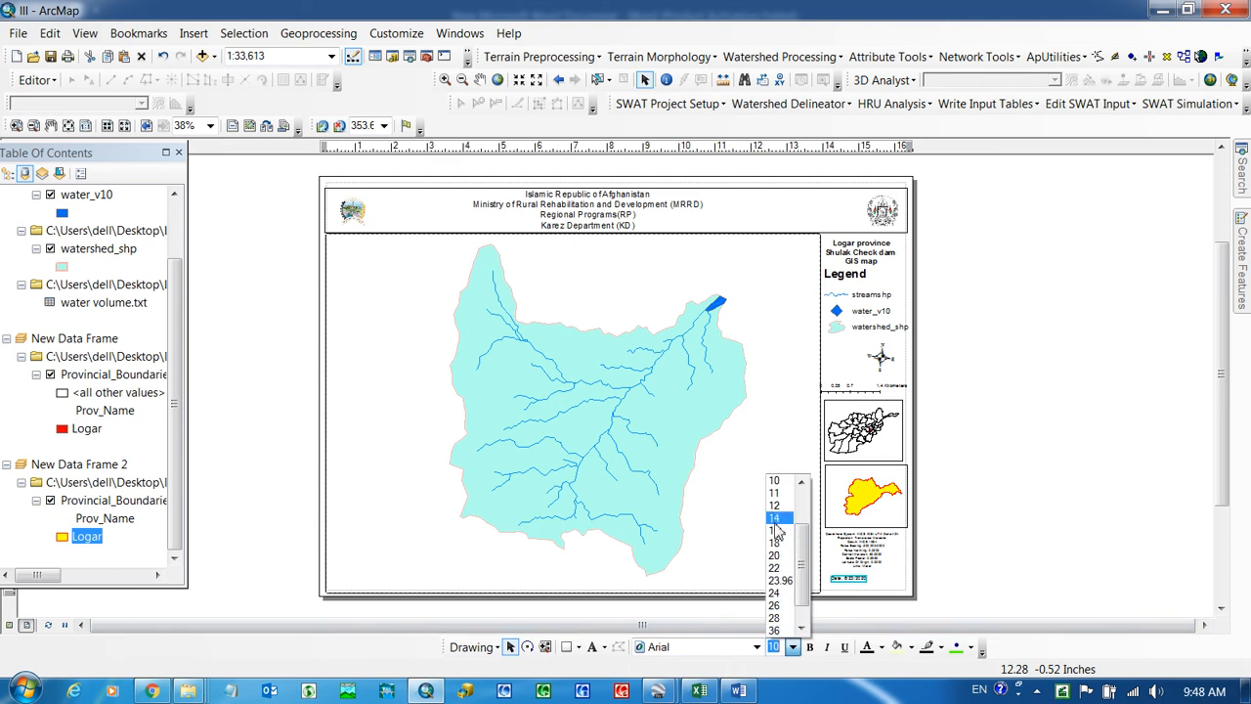
left_click(775, 518)
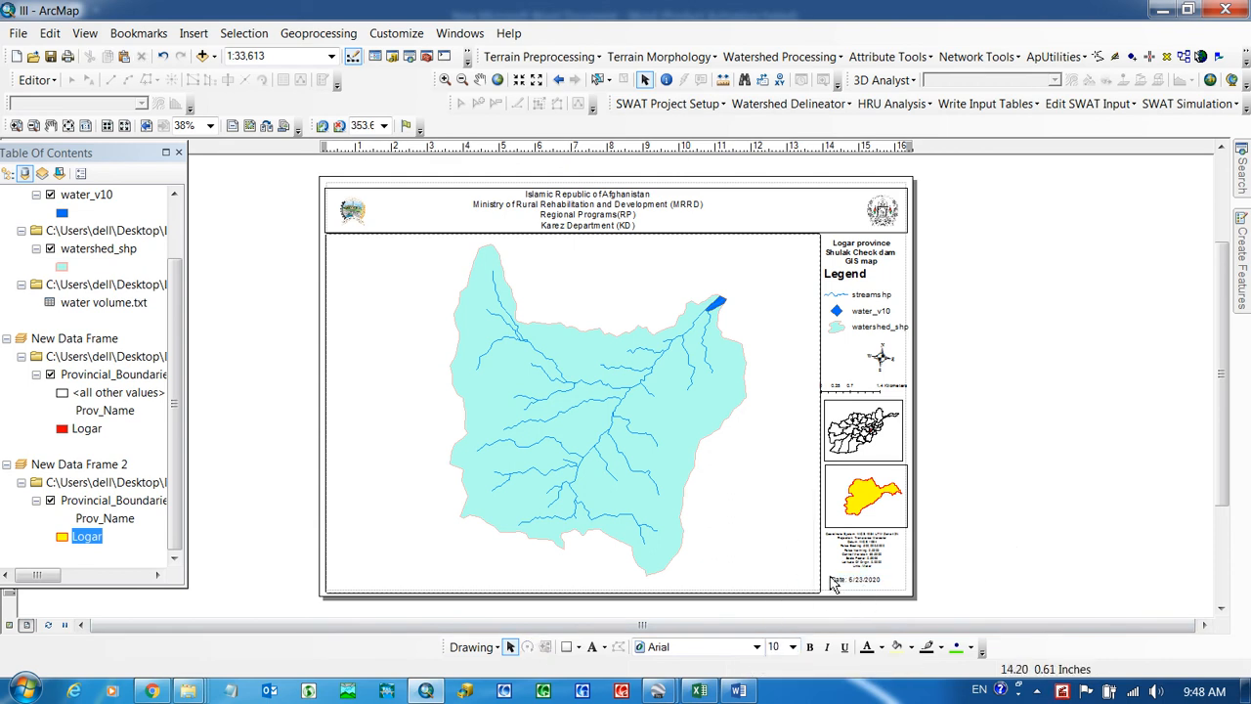
left_click(1188, 693)
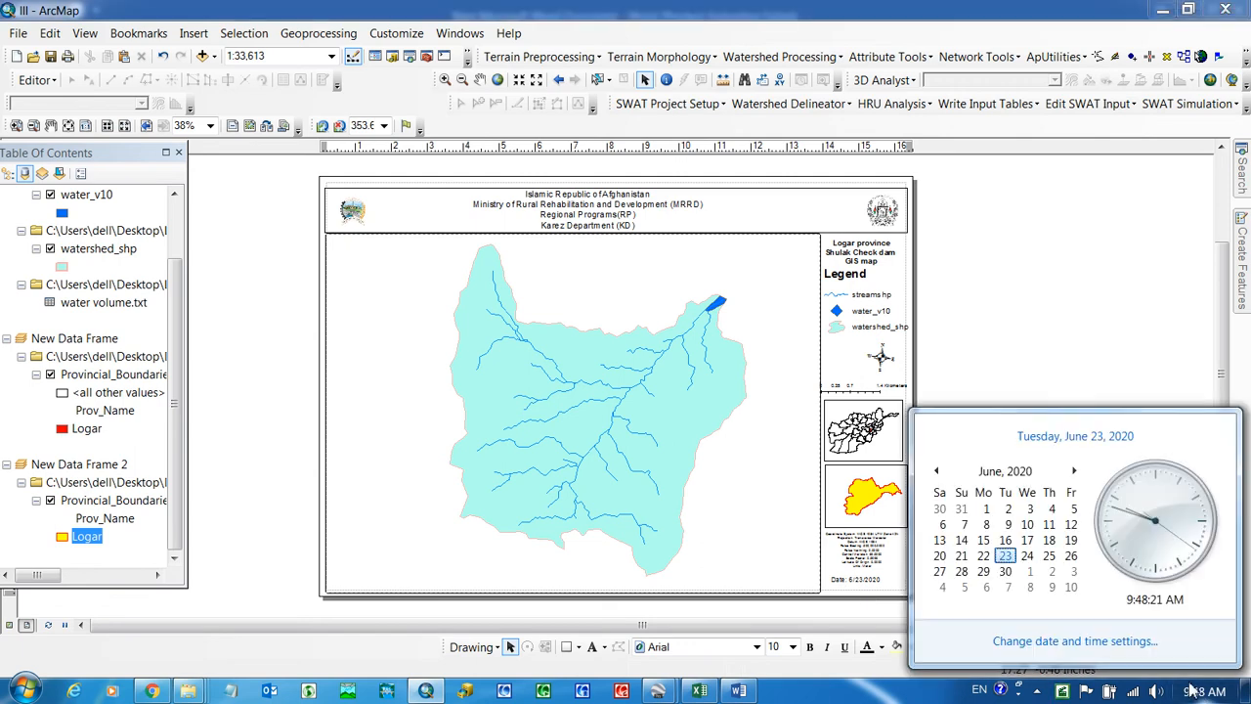
left_click(782, 551)
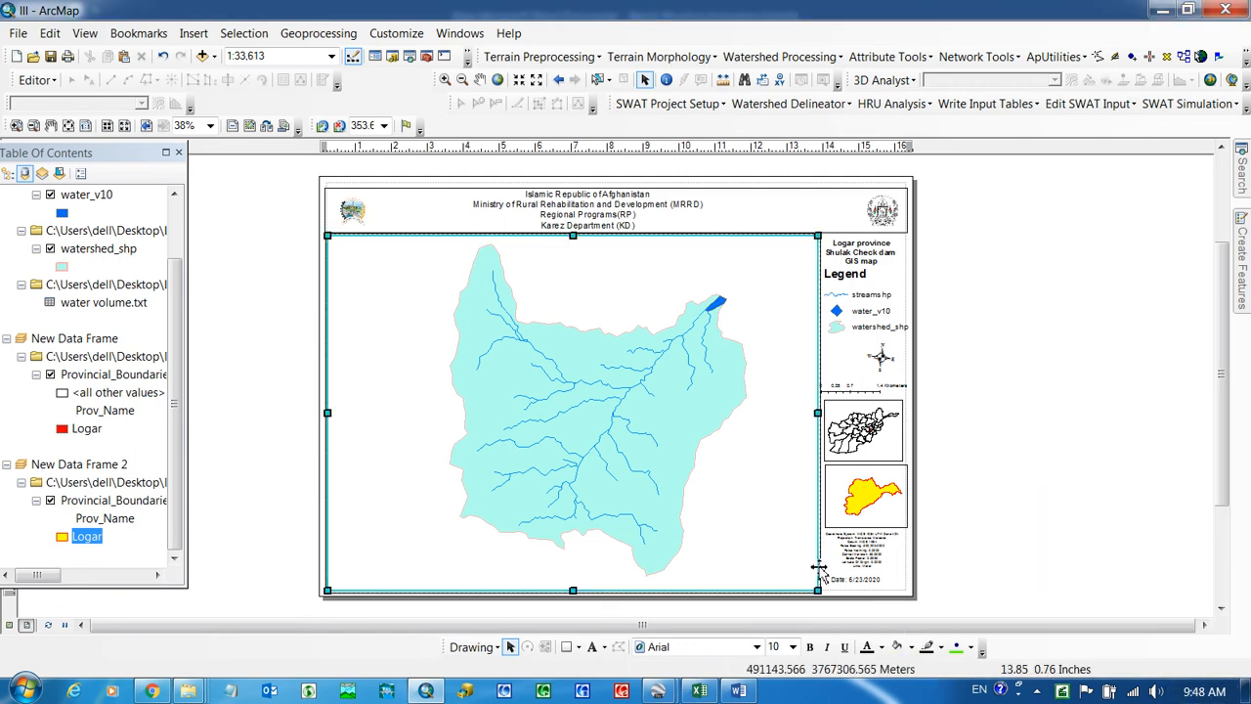
left_click(1005, 489)
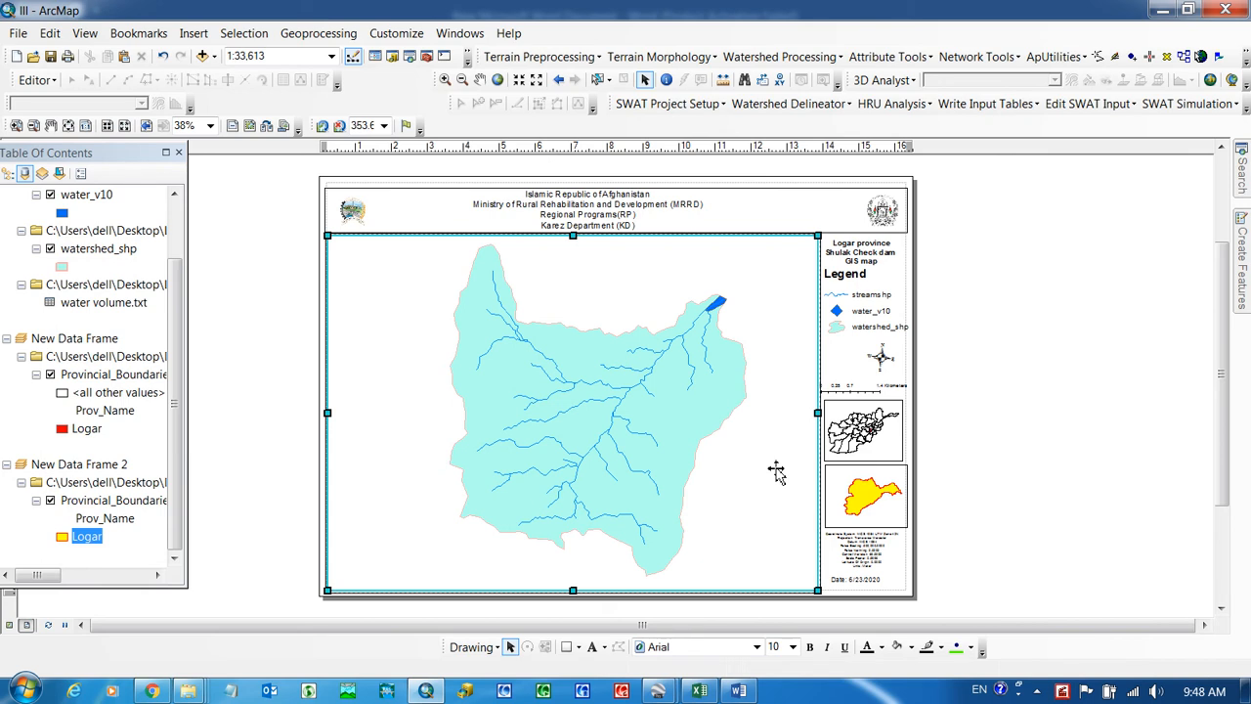
Step: Deselect the map frame and switch to the watershed workbook in Excel
left_click(1001, 443)
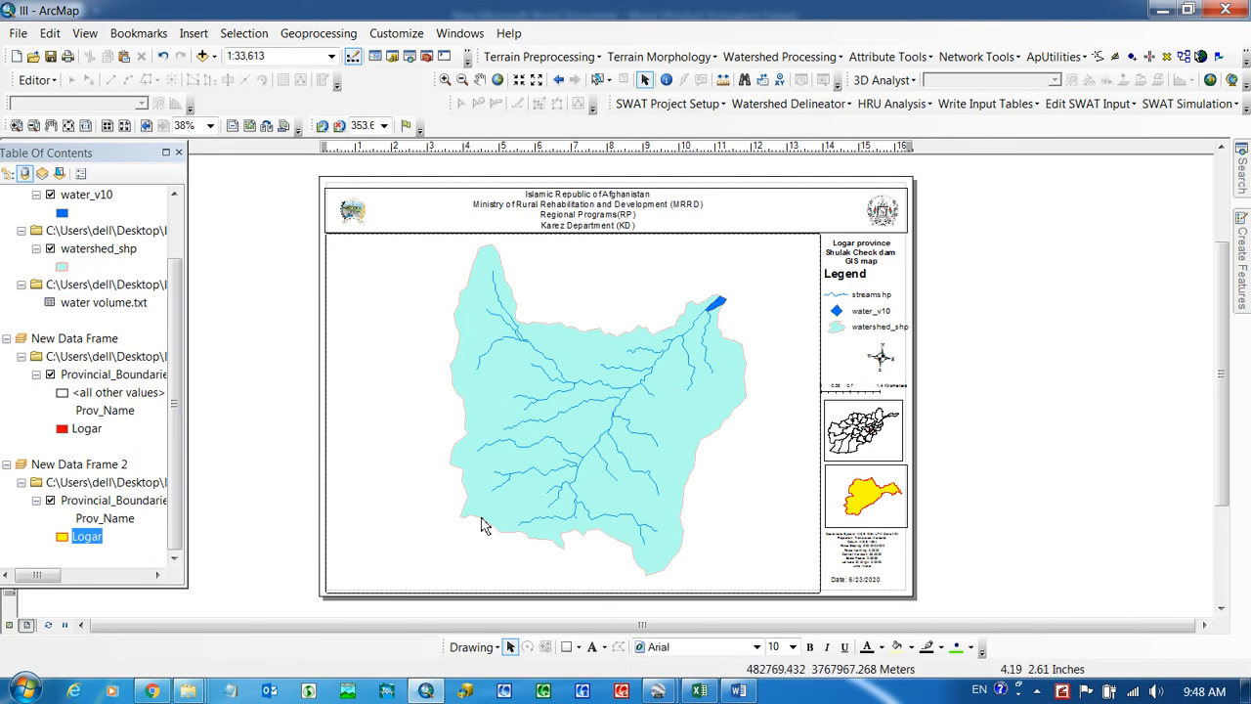
left_click(700, 691)
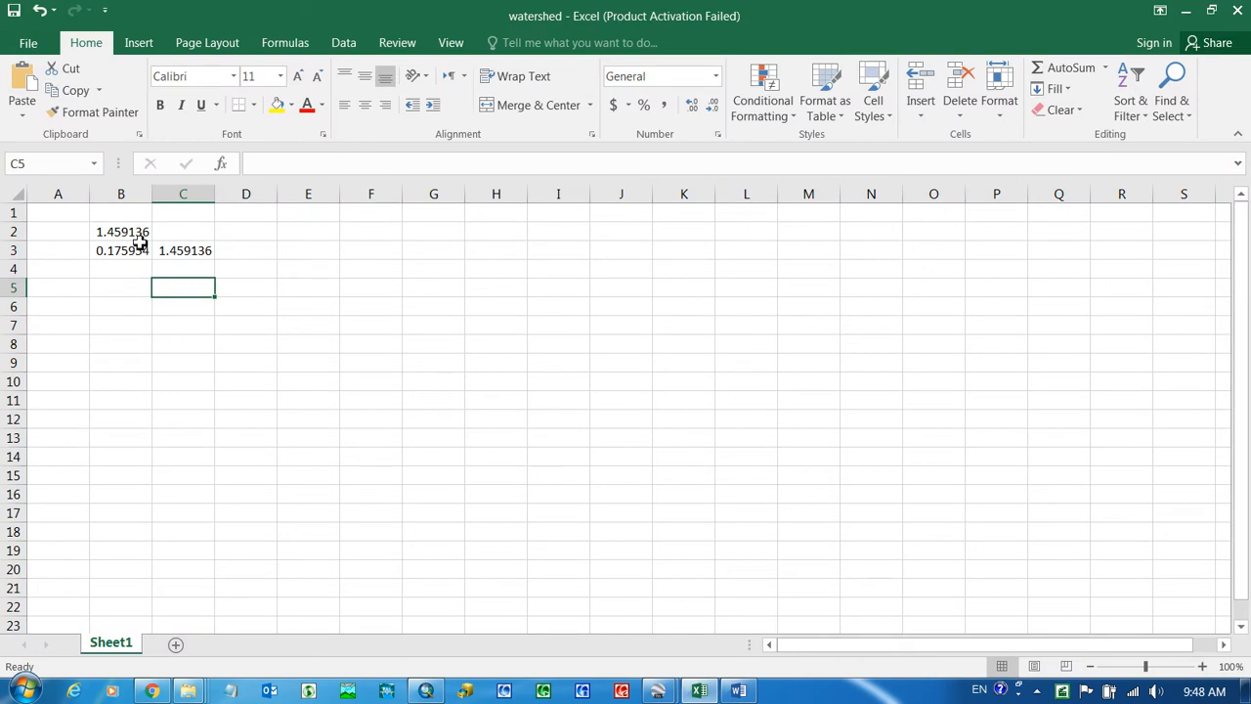
Step: Clear the leftover numbers in B2:C4 and enter the Province header with Logar beneath
left_click_drag(102, 231, 195, 267)
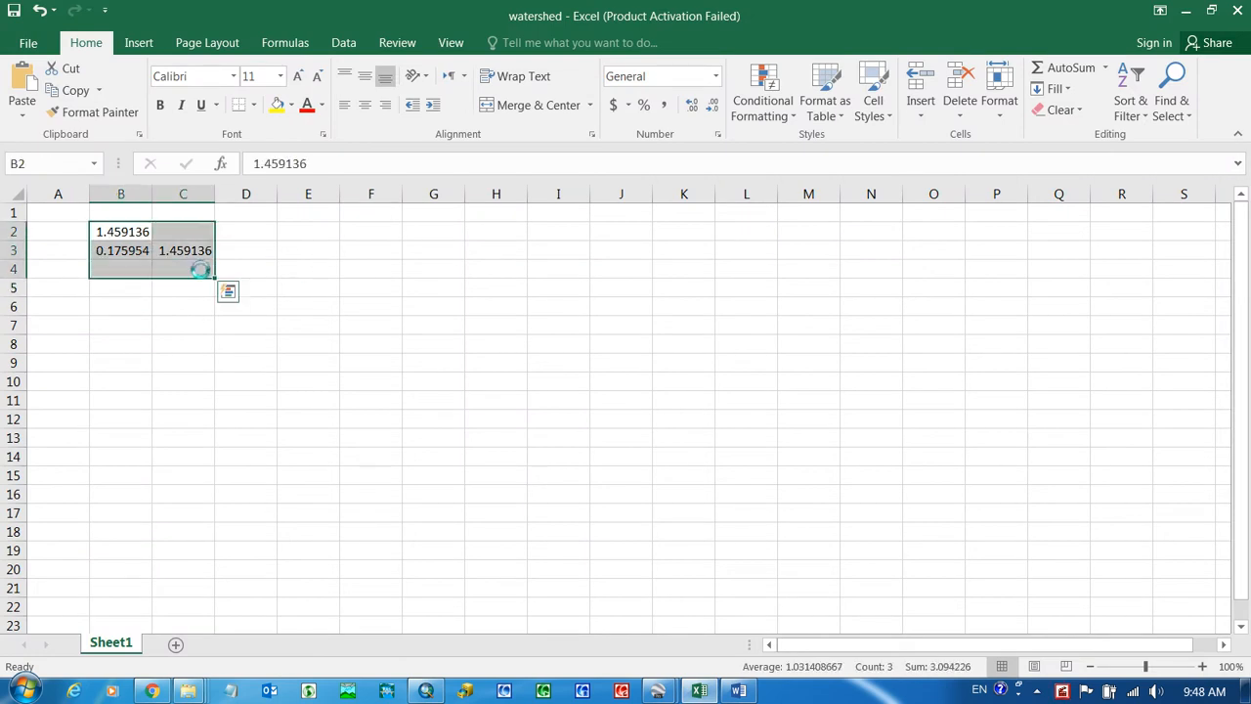
key("Delete")
left_click(63, 215)
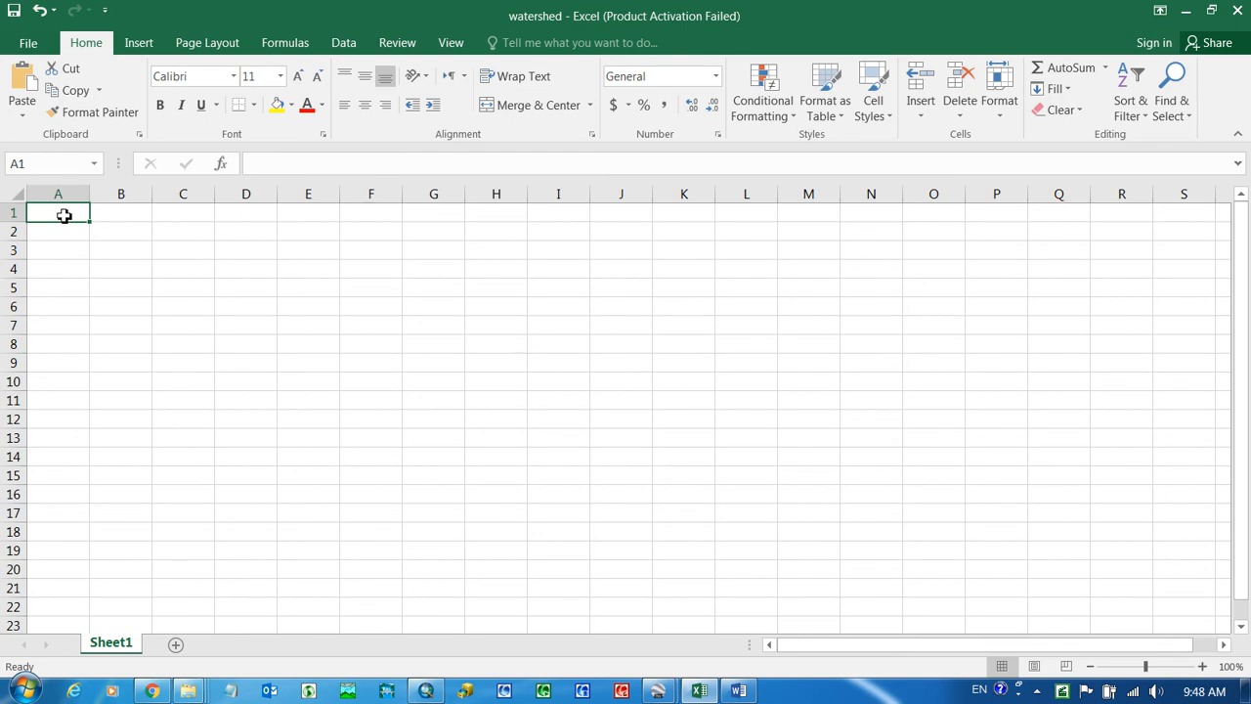
type("Pro")
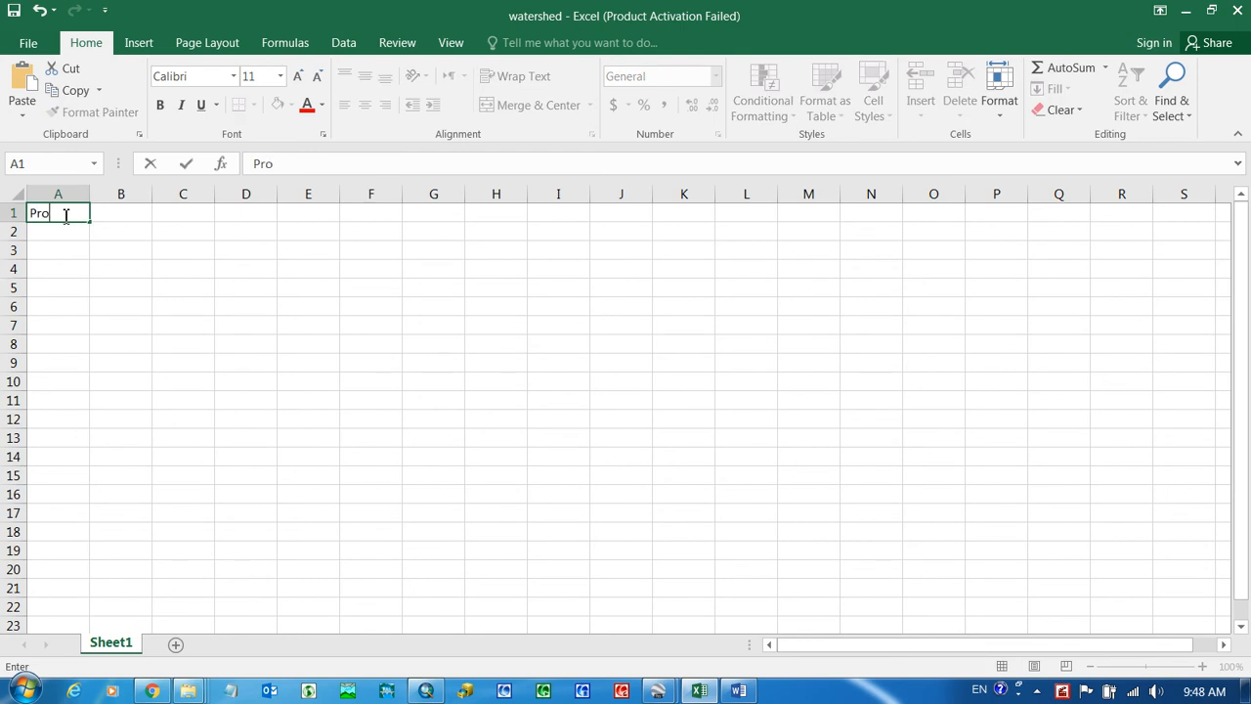
type("vince")
key("Return")
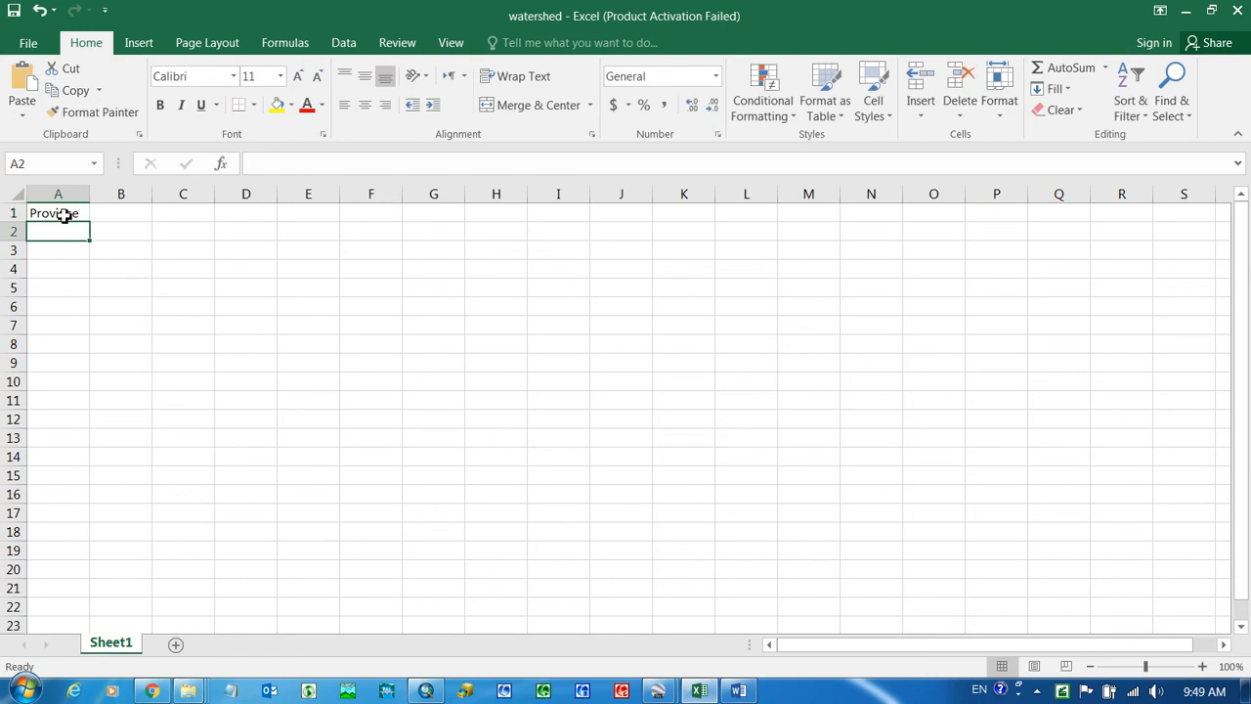
type("Logar")
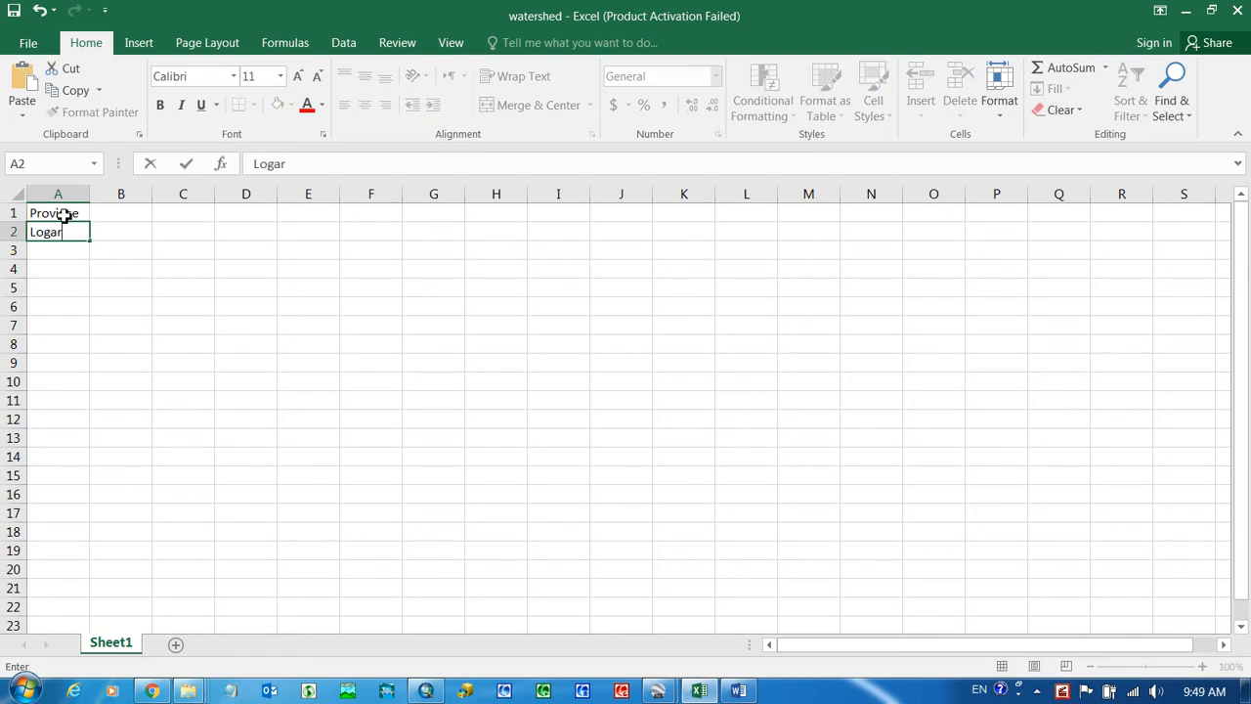
key("Tab")
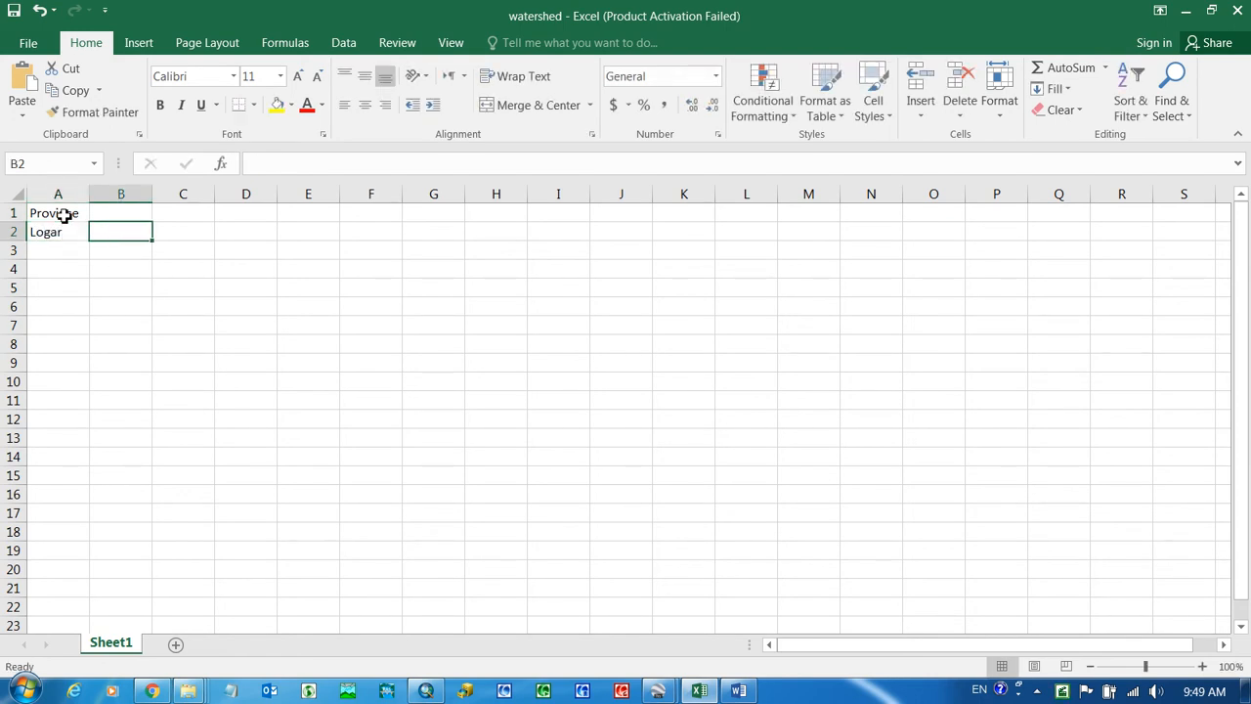
type("C")
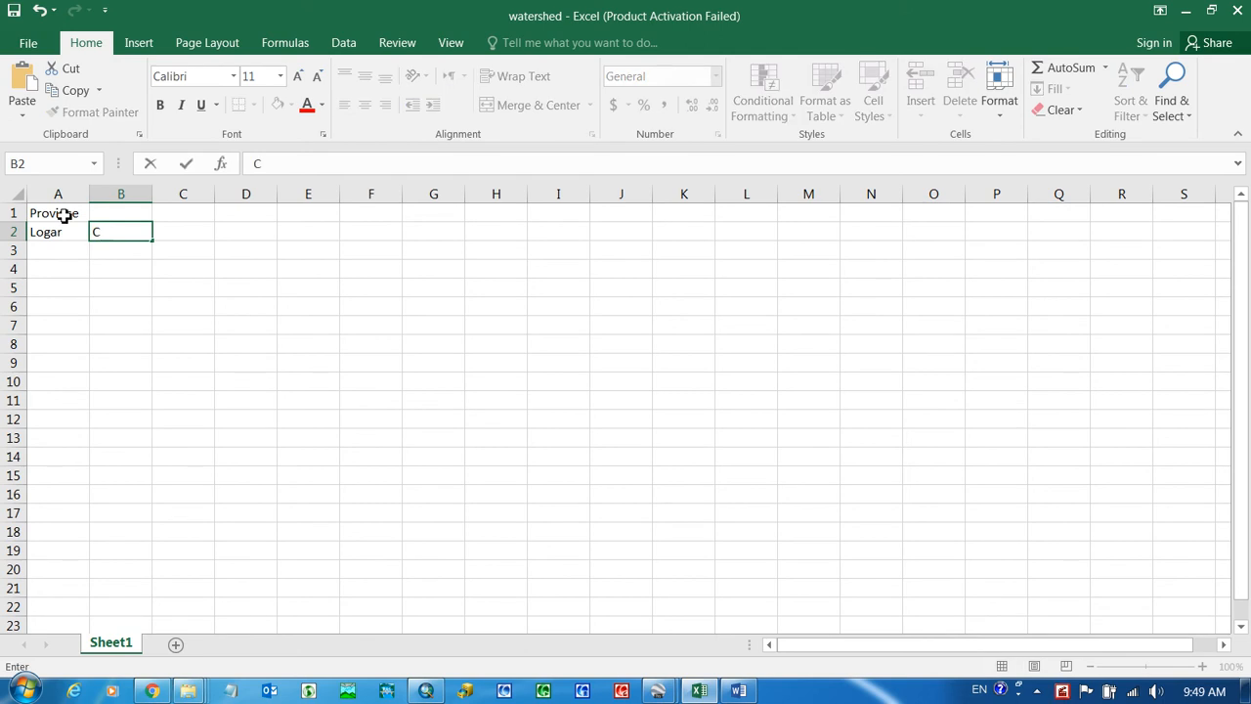
key("Escape")
Step: Enter District over Center in column B and Village over Sulak in column C
left_click(119, 214)
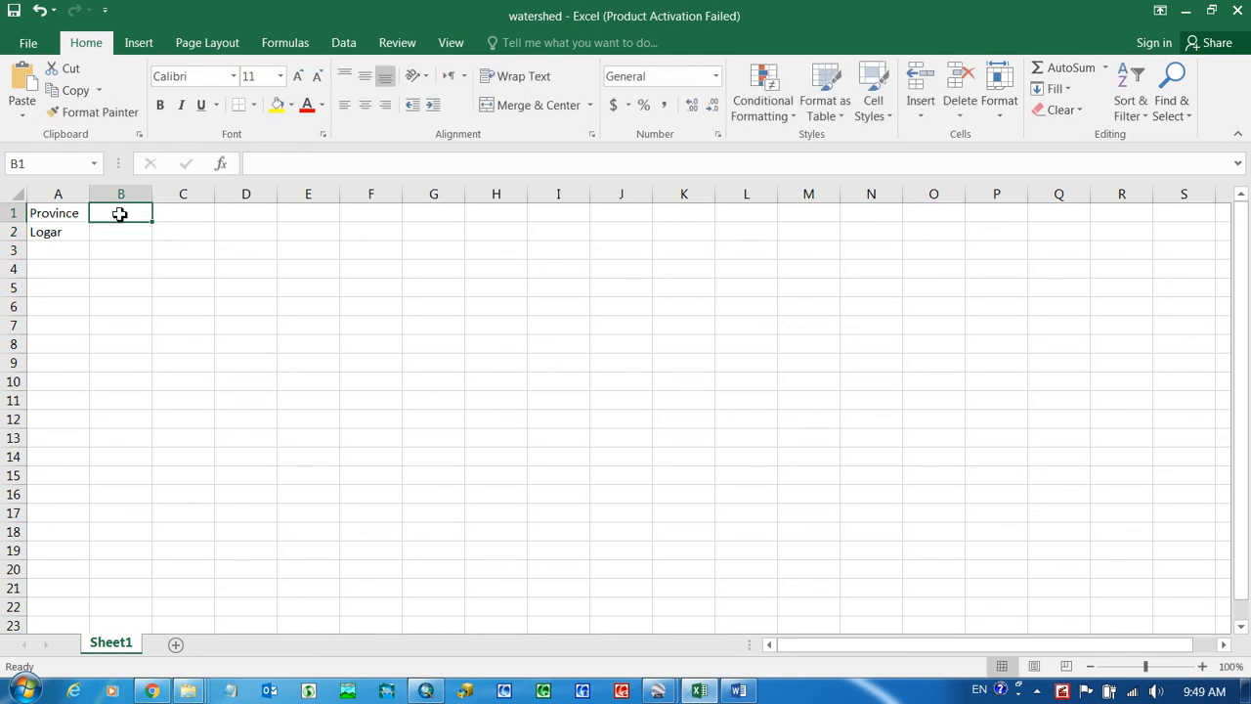
type("D")
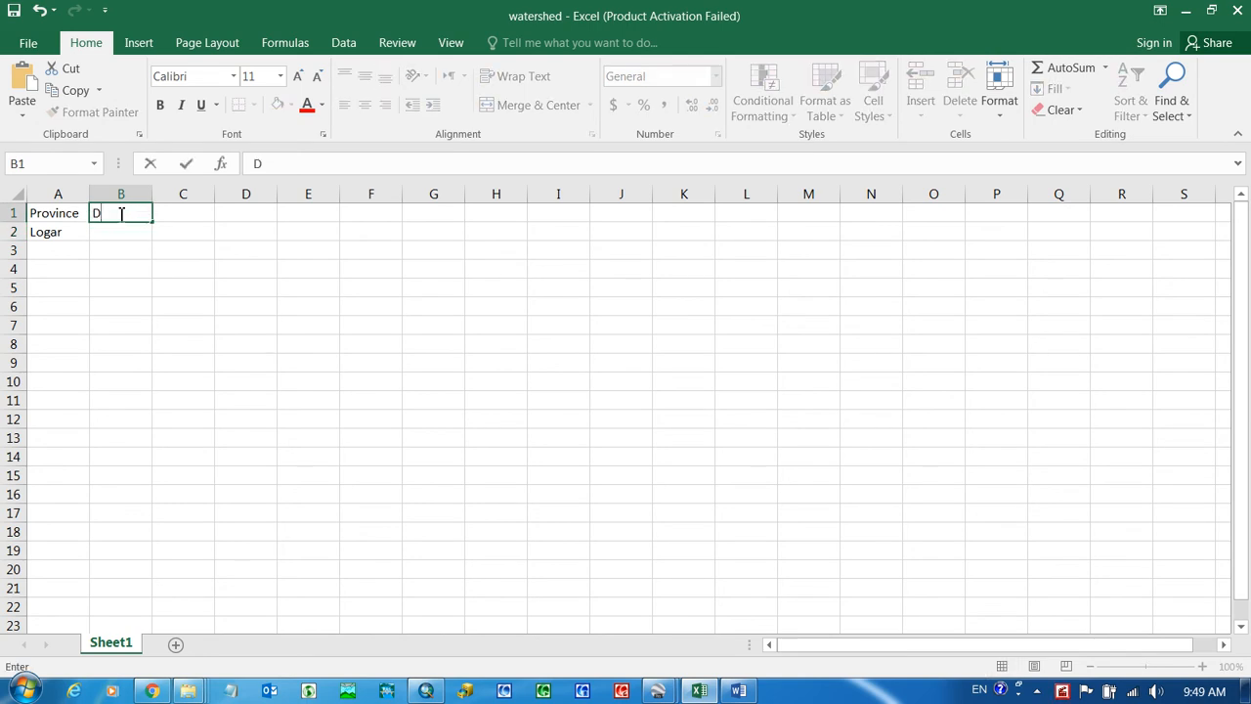
type("istrict")
key("Return")
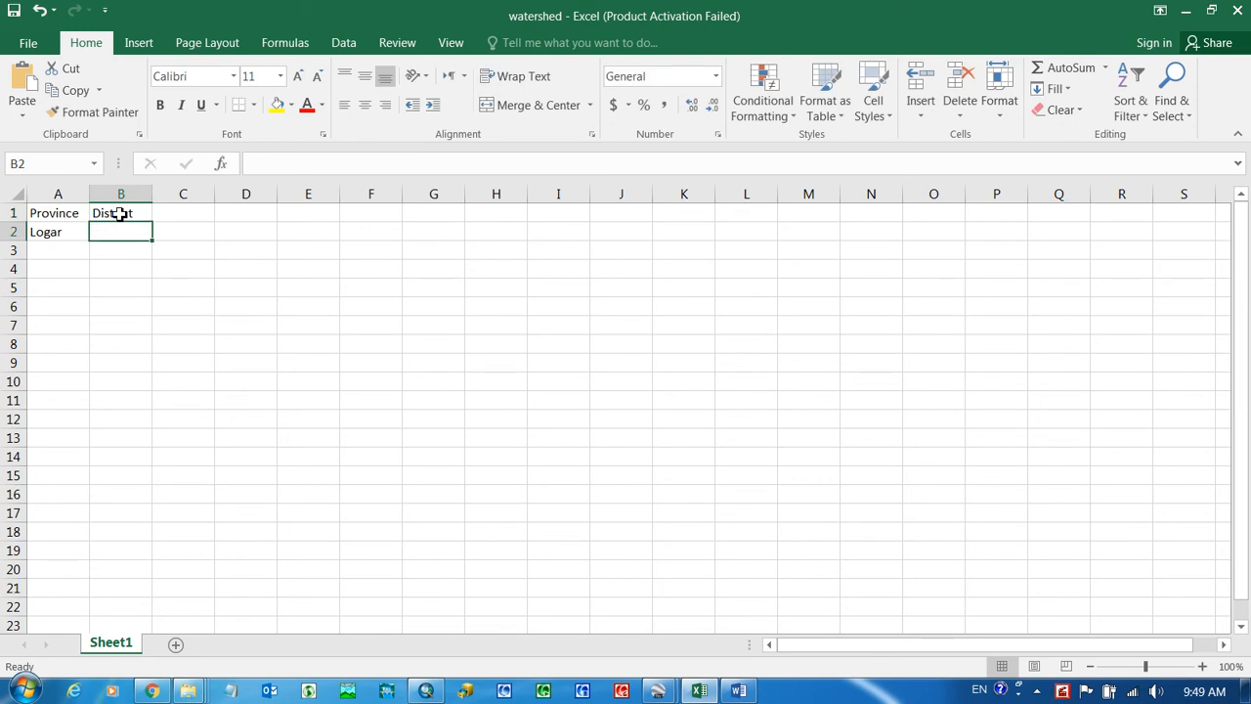
type("Center")
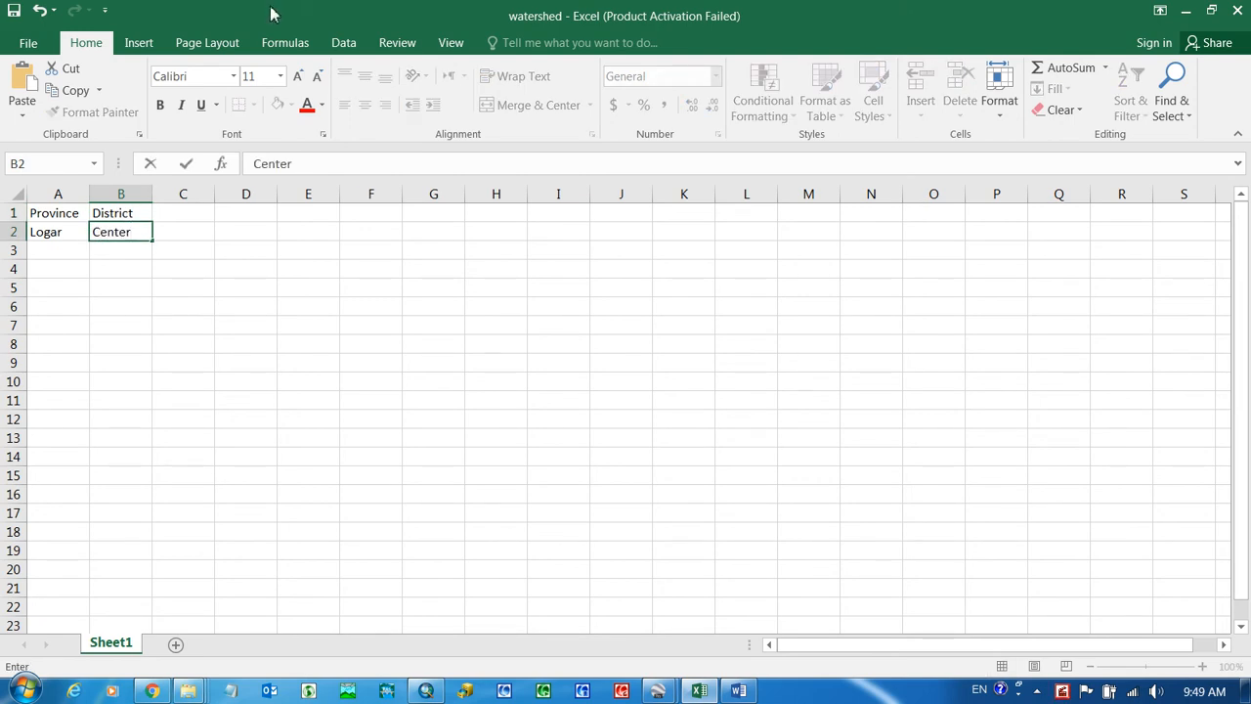
left_click(185, 218)
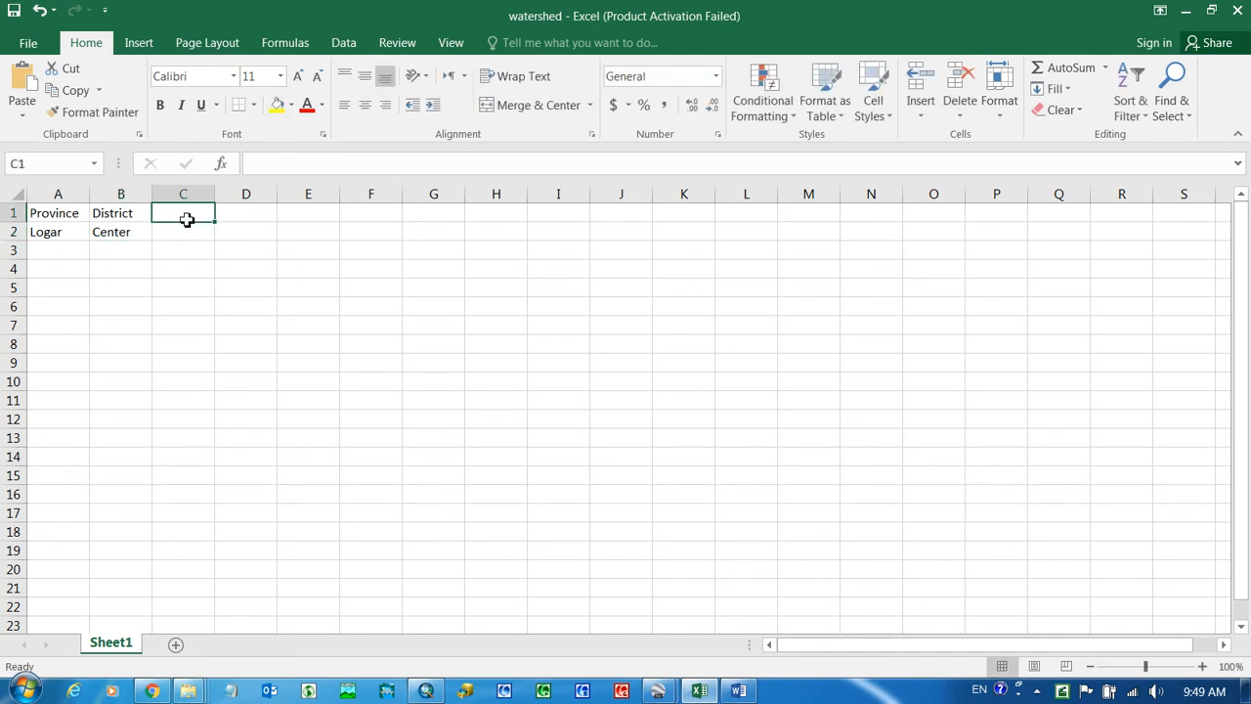
type("Villa")
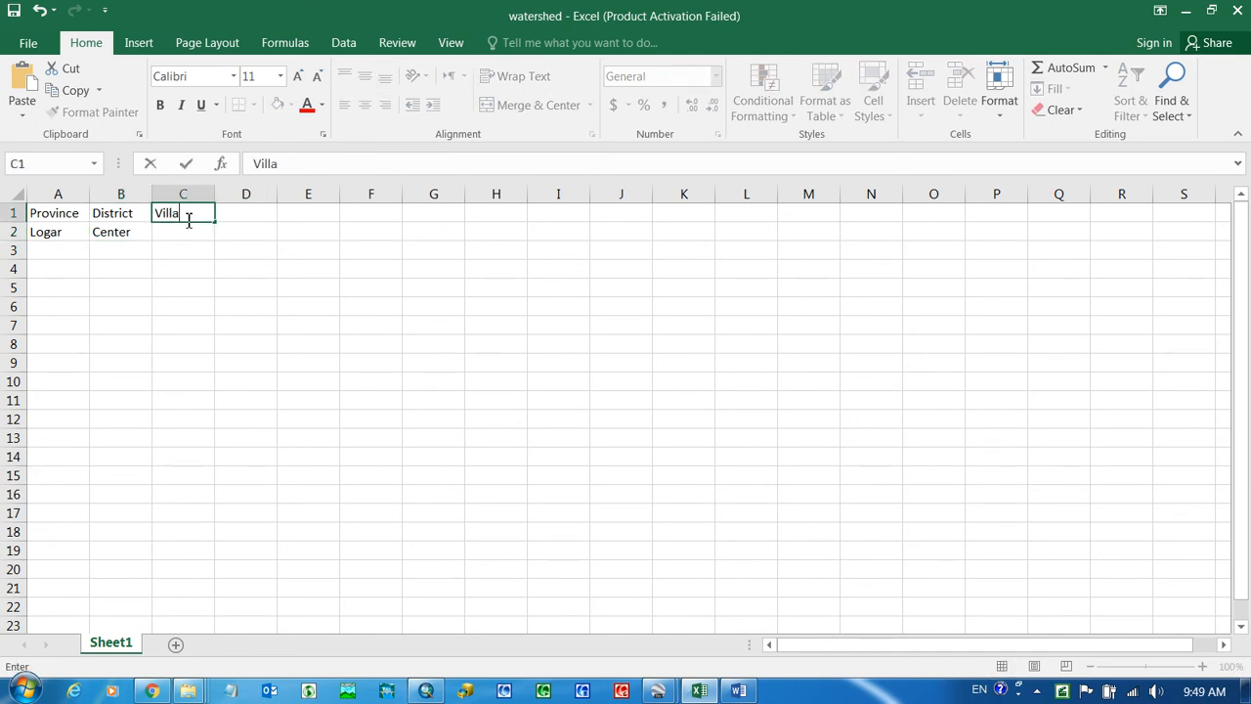
type("ge")
left_click(184, 232)
type("Sulak")
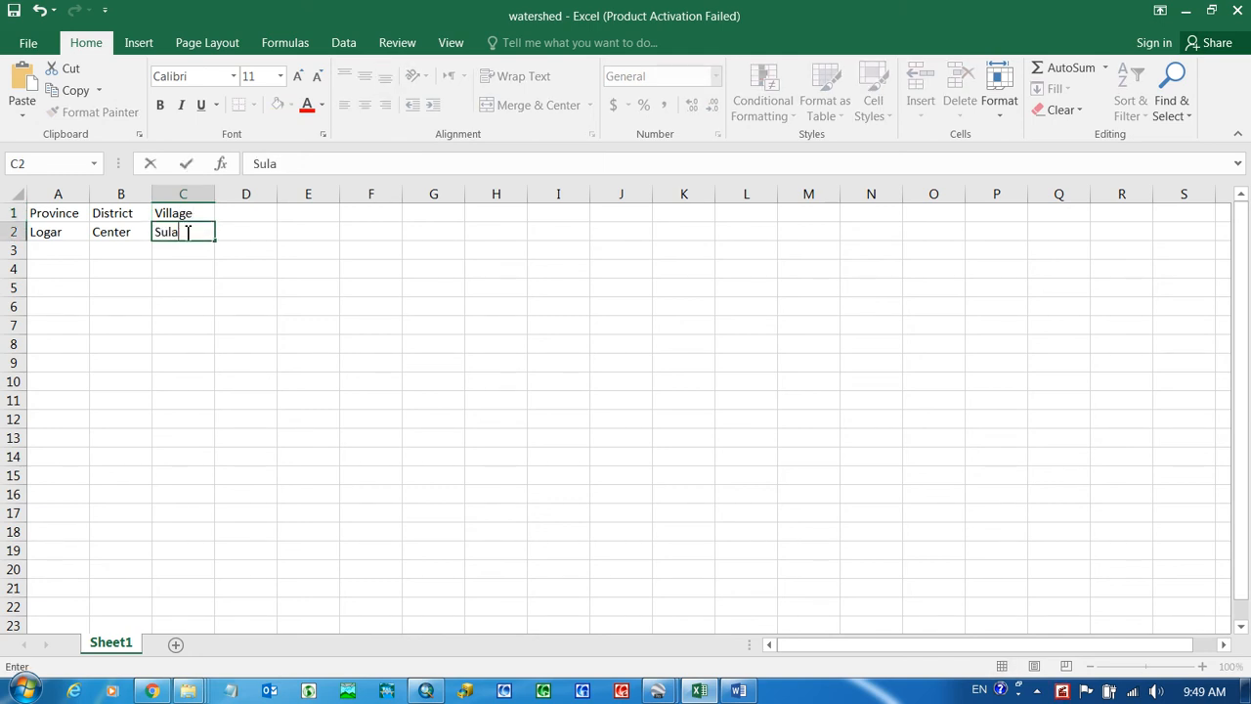
Step: Add the Catchment area(ha) header in D1 and widen column D to fit
left_click(239, 217)
type("cA")
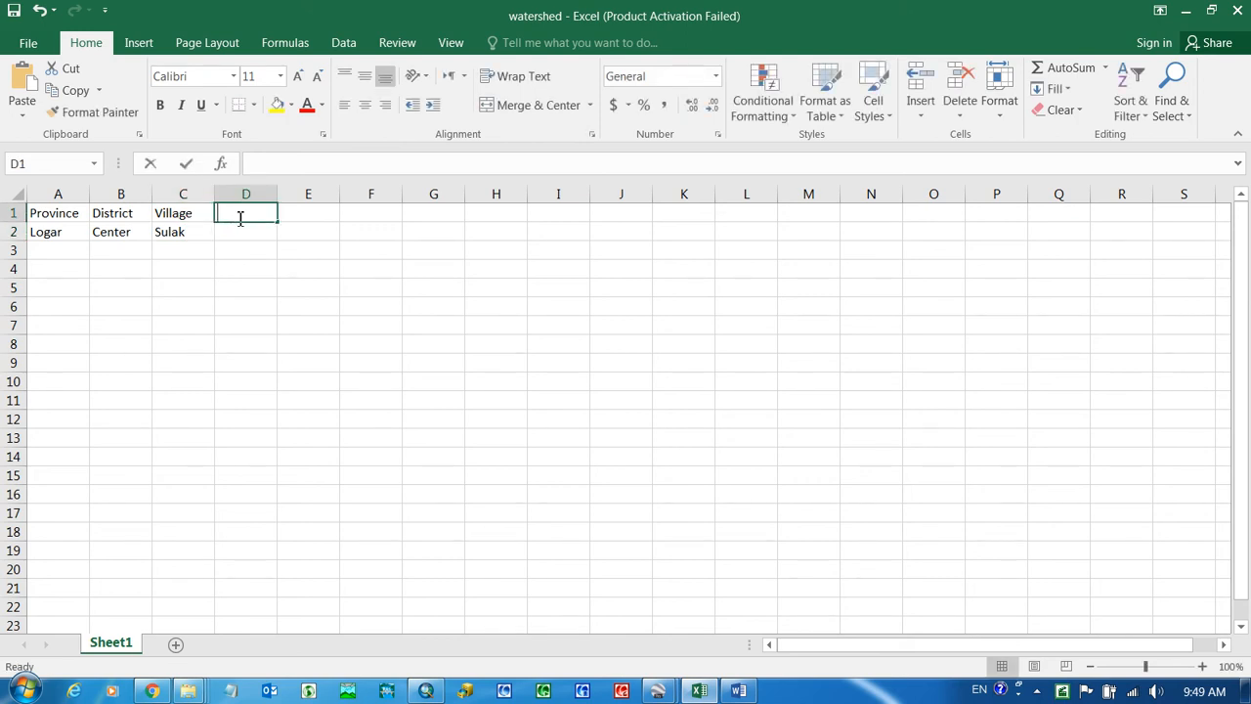
key("BackSpace")
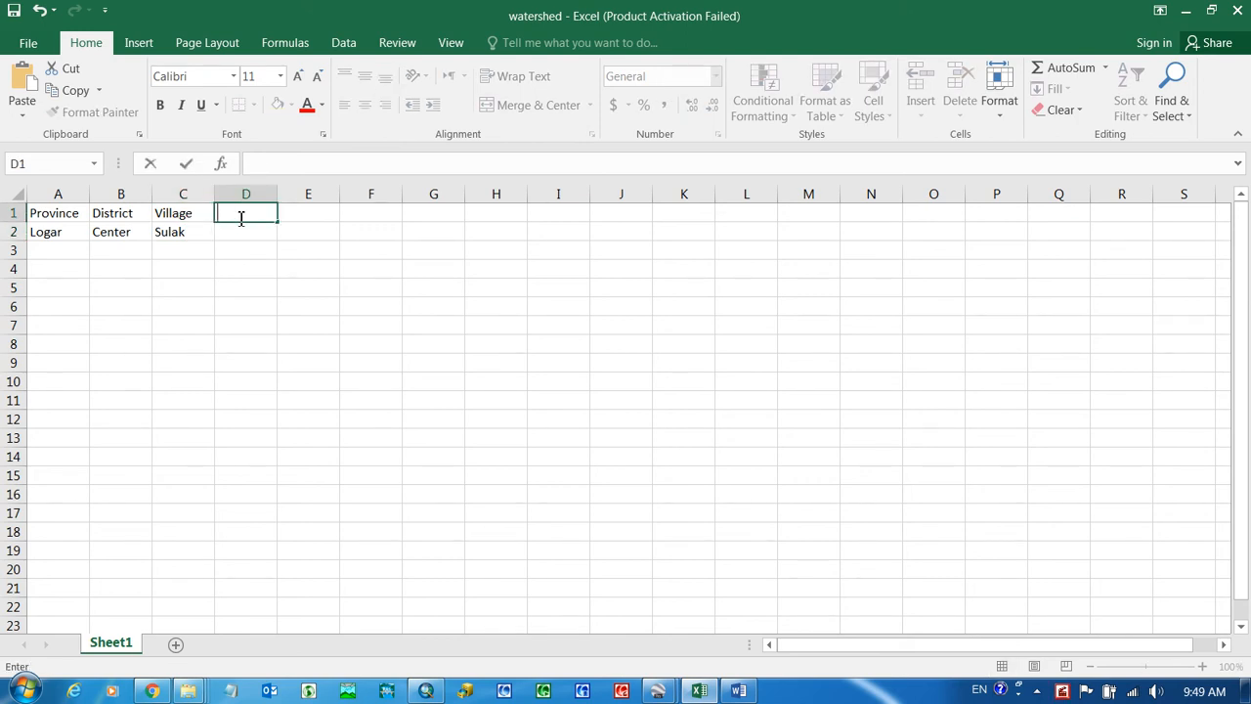
type("Catchment")
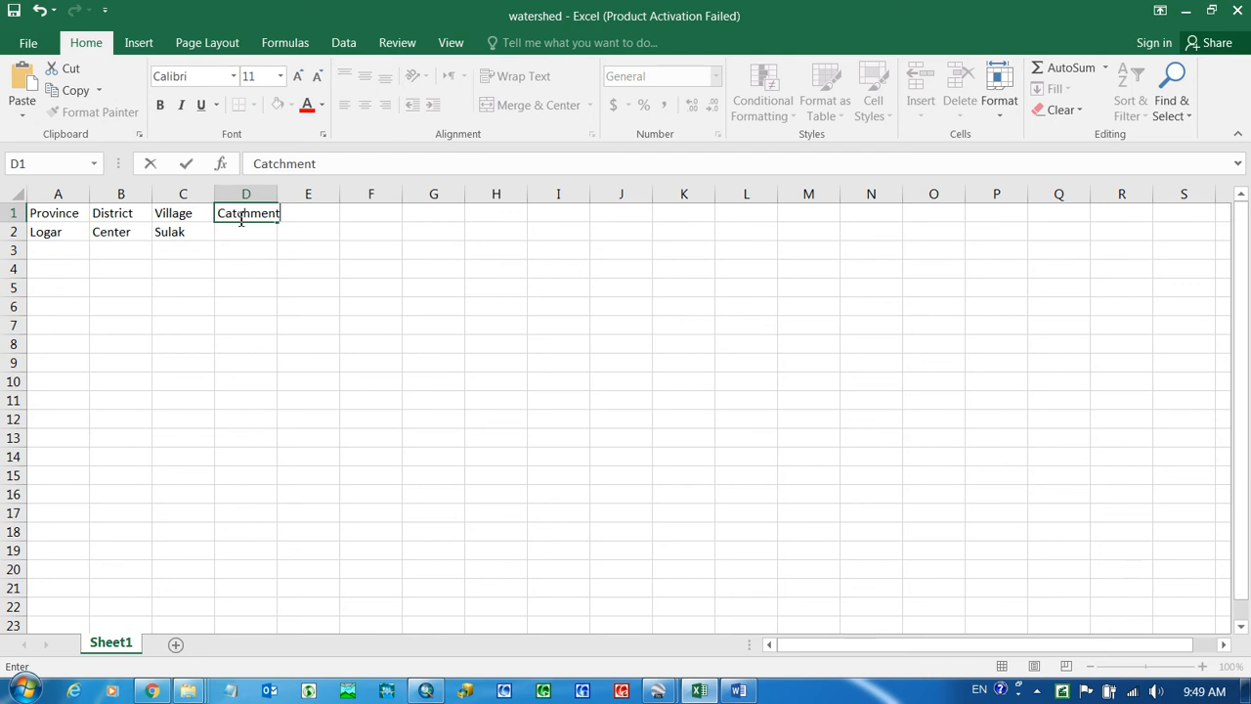
type(" area(ha)")
left_click(251, 231)
left_click_drag(279, 195, 336, 196)
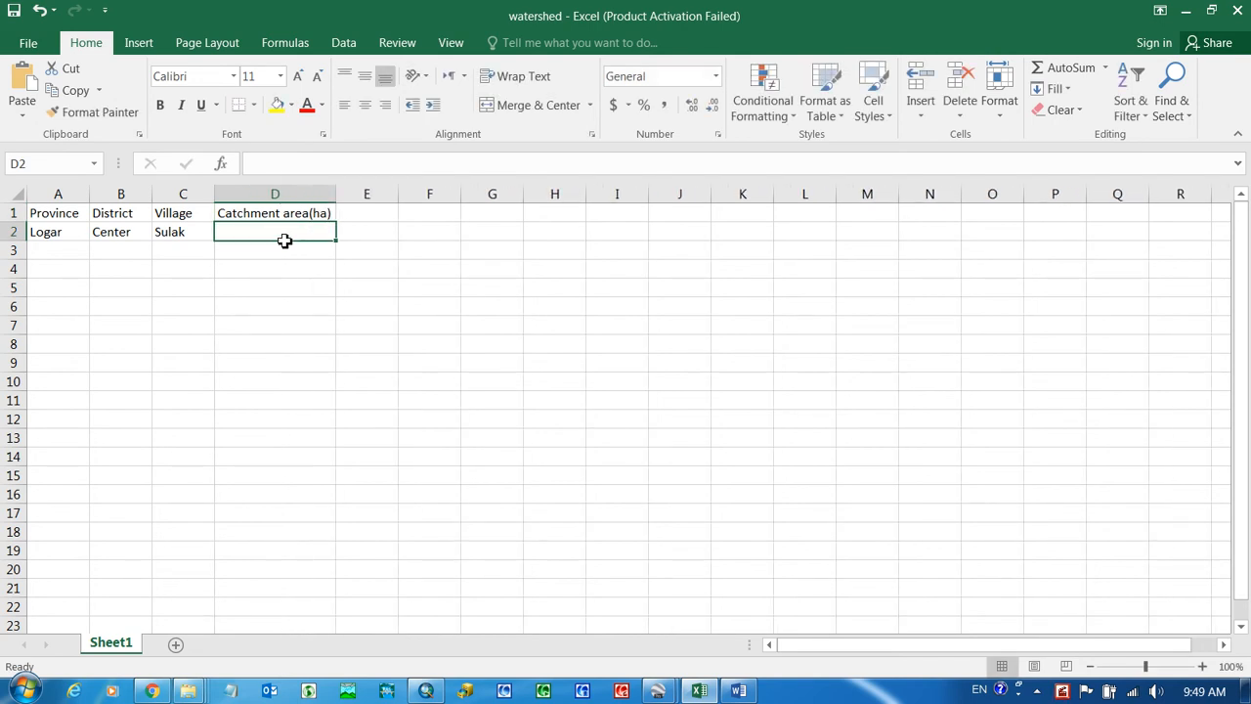
Step: Copy the Area value 3288.905266 from the watershed_shp attribute table in ArcMap
left_click(426, 691)
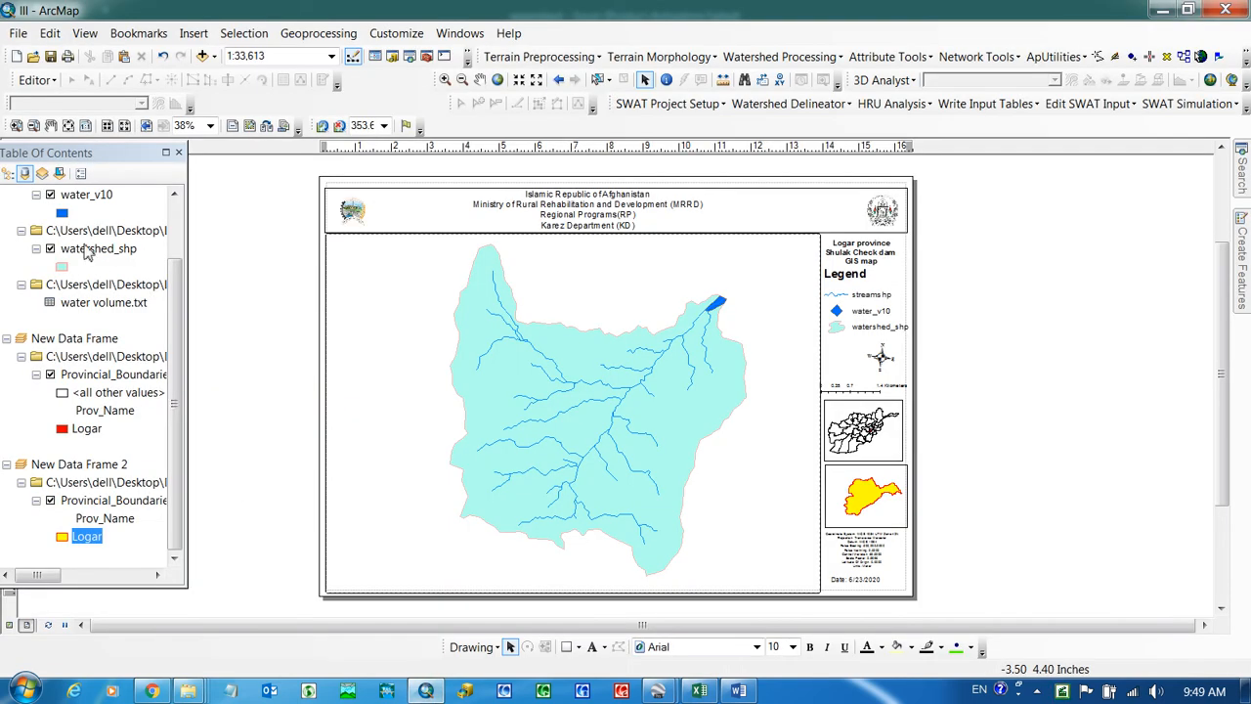
right_click(82, 250)
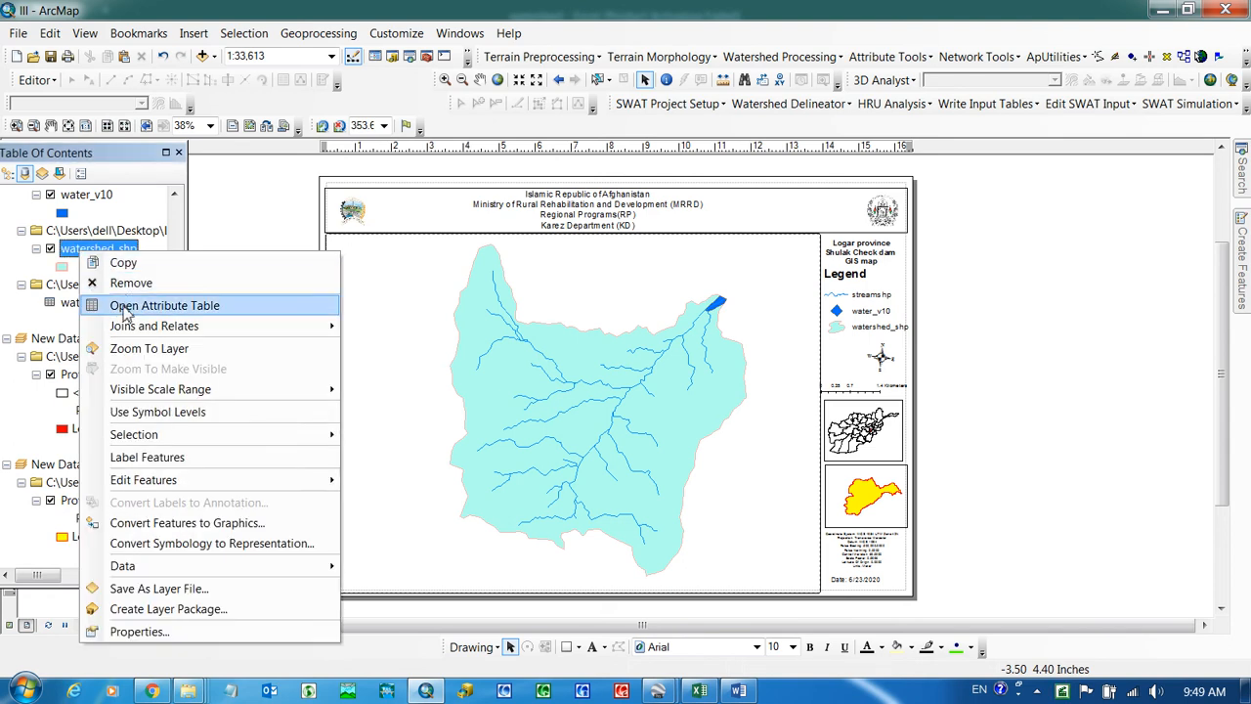
left_click(125, 309)
left_click(608, 93)
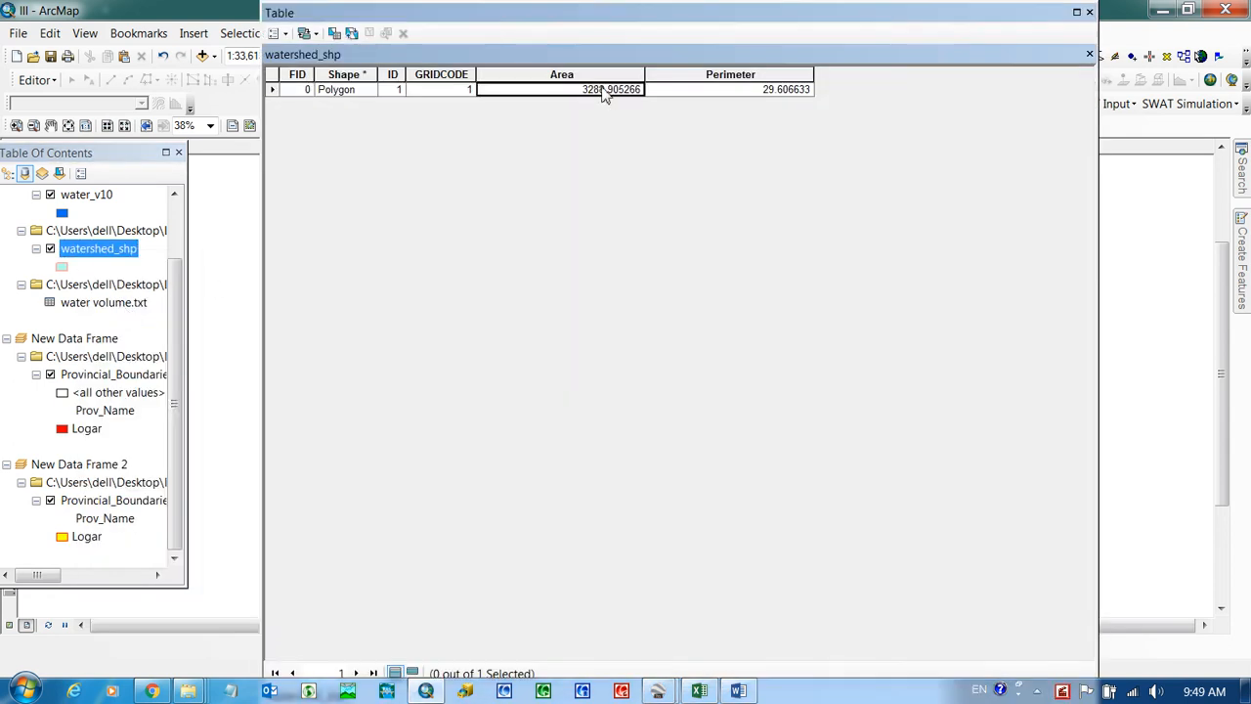
right_click(603, 91)
left_click(636, 118)
Step: Back in Excel, select cell D2 and bring up its paste menu
left_click(699, 691)
left_click(323, 236)
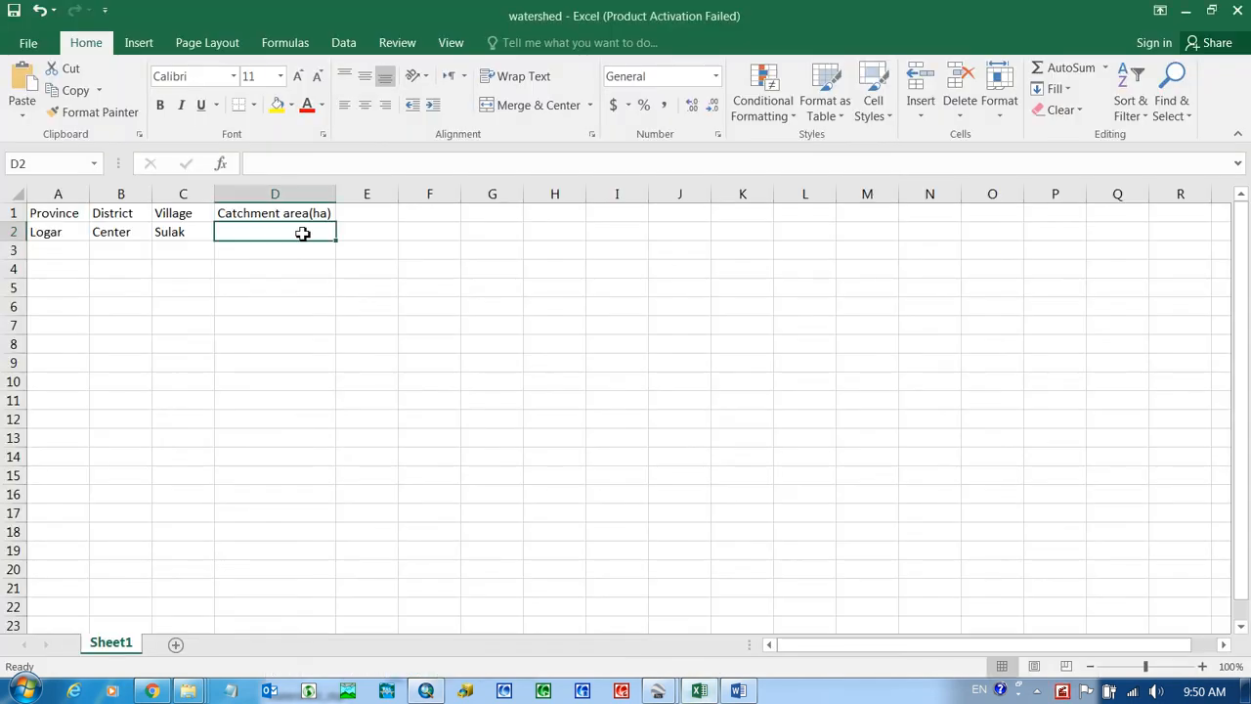
right_click(302, 232)
Step: Paste the area into D2 and show it with three decimals as 3288.905
left_click(342, 316)
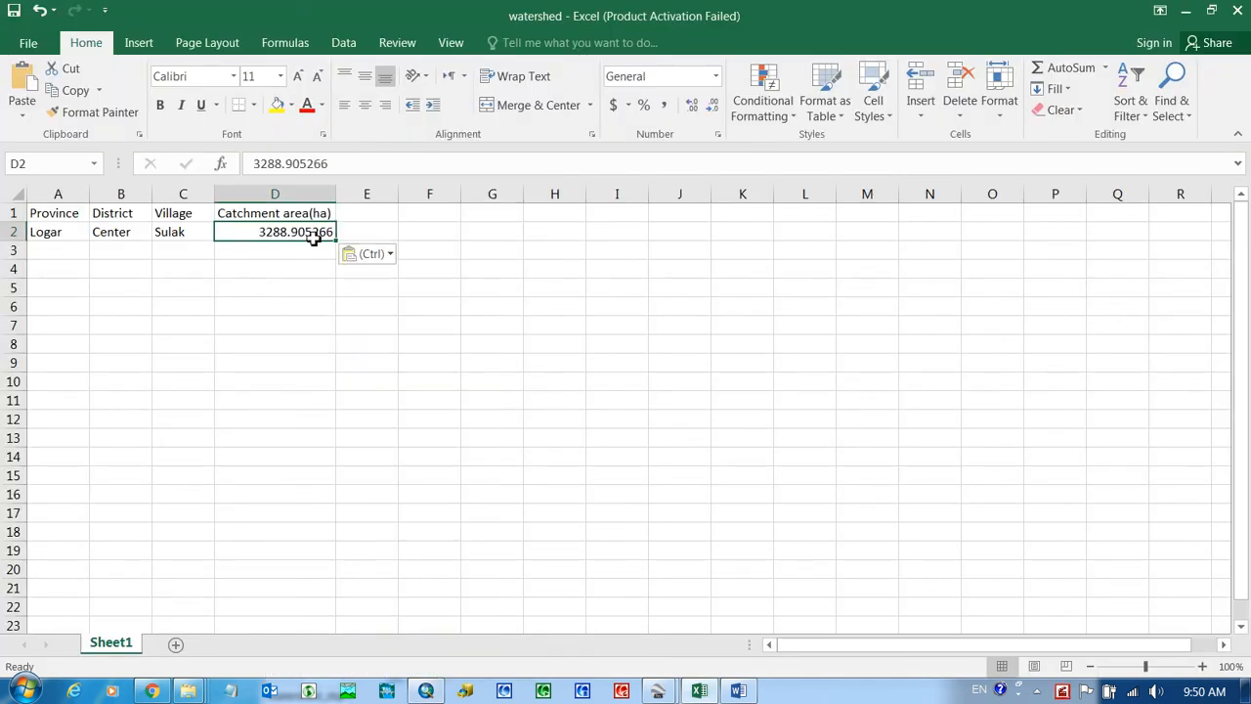
left_click(712, 107)
left_click(711, 108)
left_click(712, 108)
left_click(712, 107)
left_click(692, 105)
left_click(455, 255)
Step: Copy the word 'Catchment' from the D1 header into cell E1 and widen column E
left_click(371, 219)
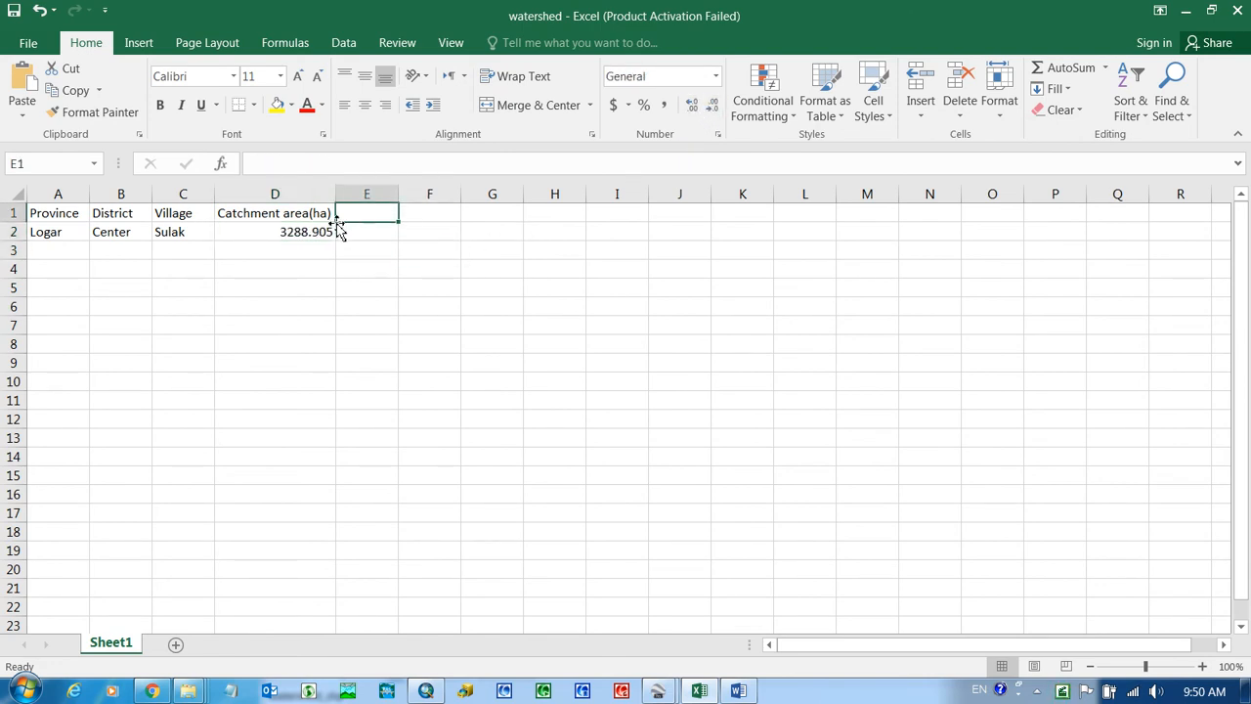
double_click(275, 216)
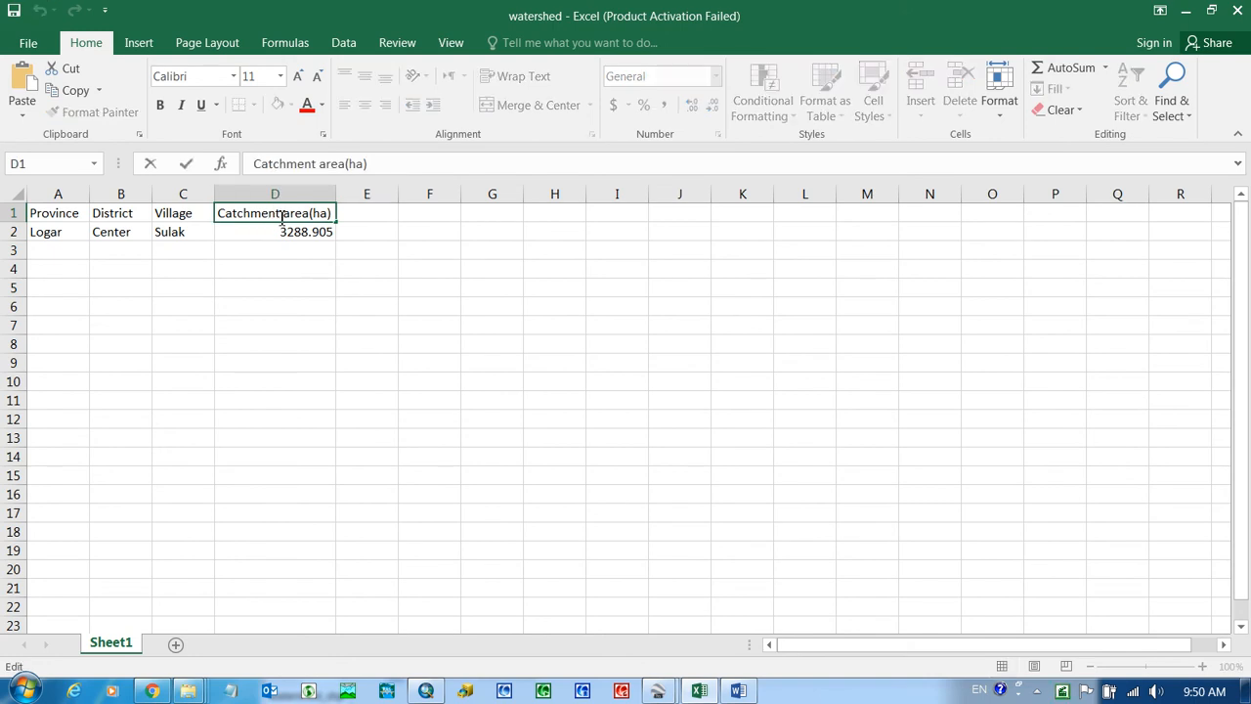
left_click_drag(281, 217, 217, 218)
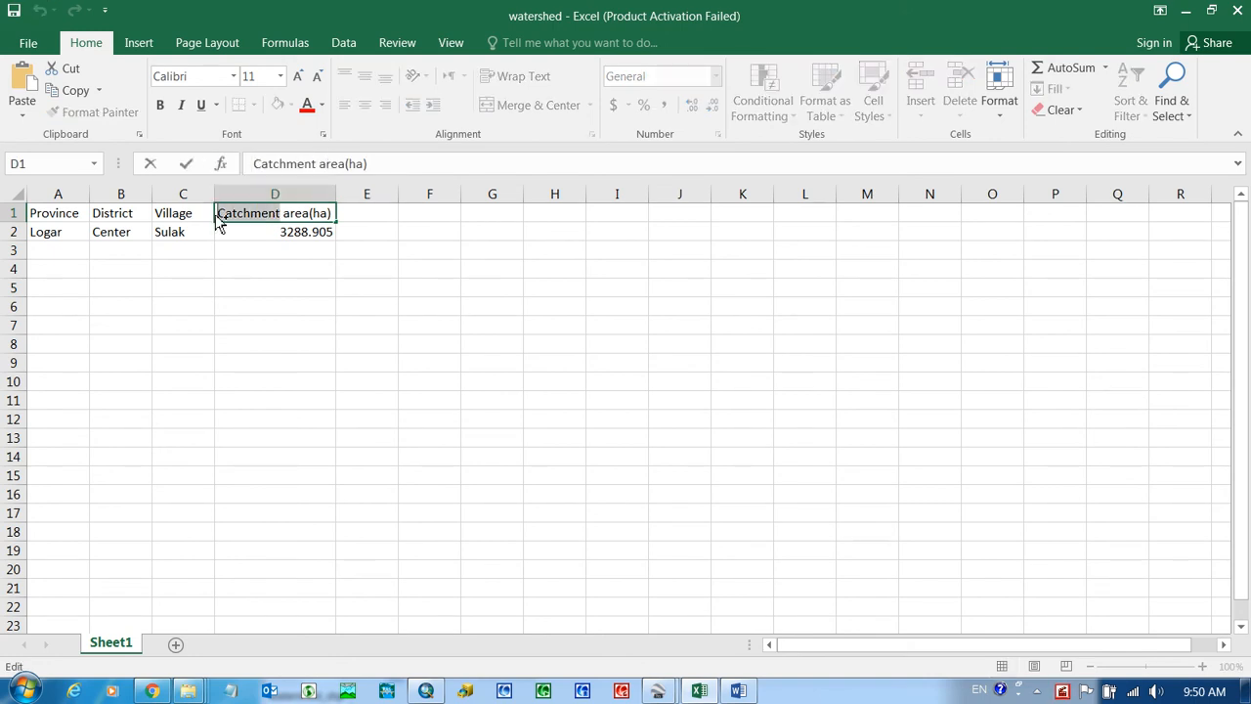
left_click_drag(309, 215, 238, 223)
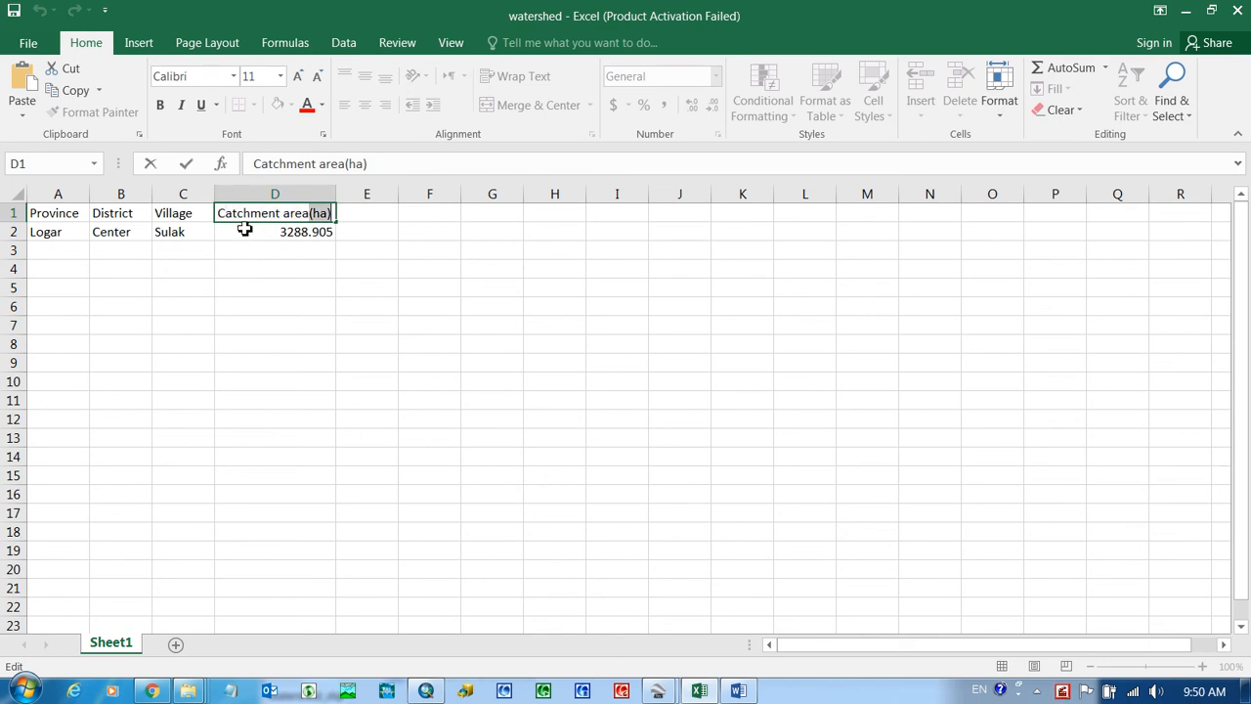
left_click(240, 237)
left_click(281, 215)
double_click(280, 216)
left_click_drag(281, 215, 217, 221)
key("ctrl+c")
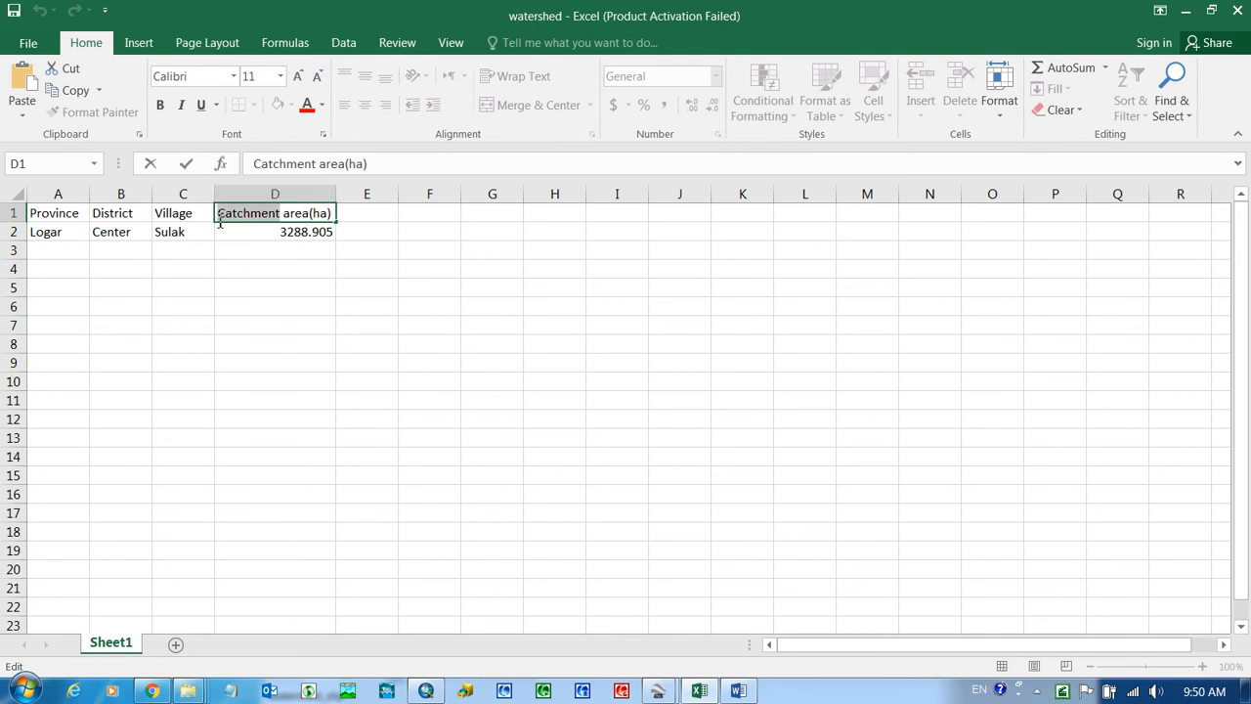
left_click(355, 213)
key("ctrl+v")
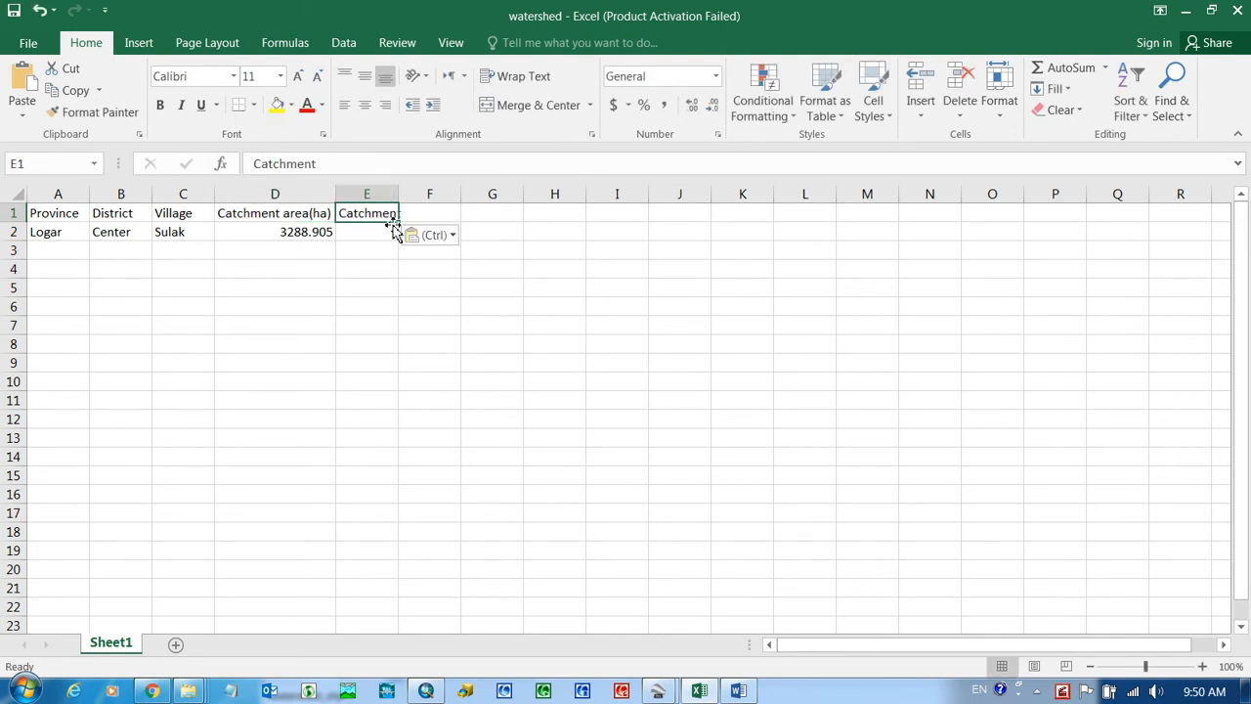
left_click_drag(400, 194, 418, 198)
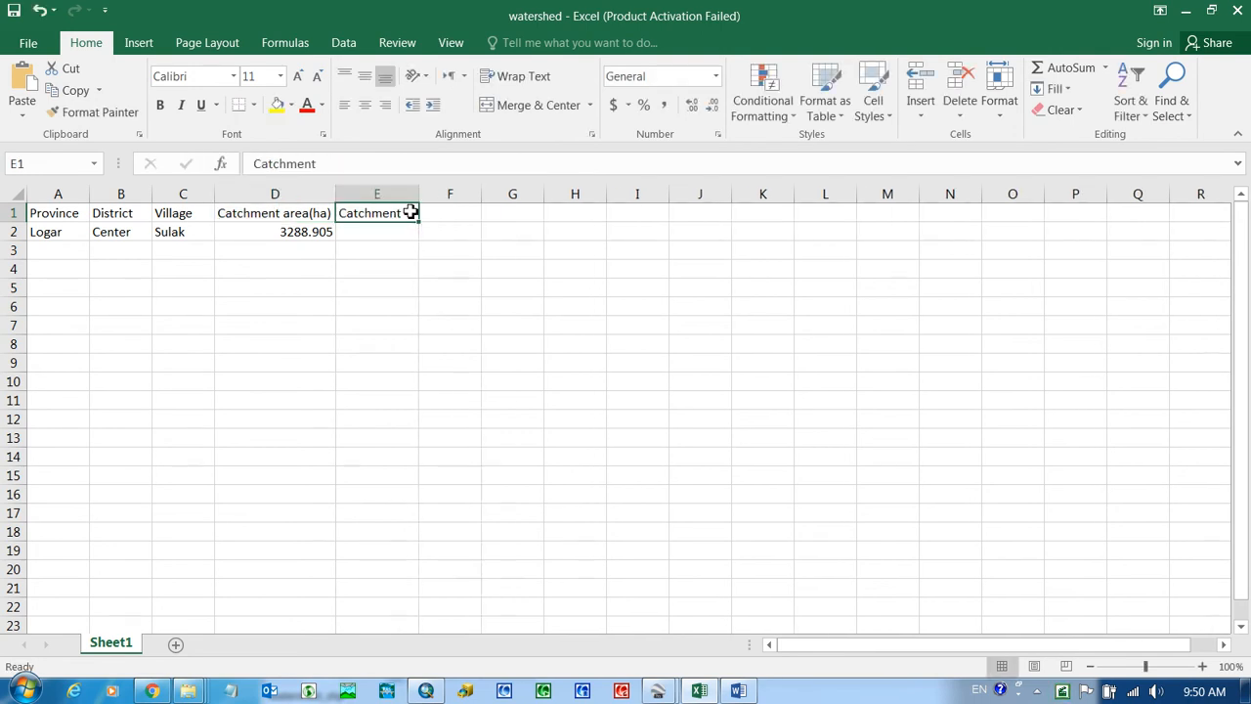
Step: Complete the E1 header as 'Catchment Perimeter(km)' and widen column E to fit it
double_click(411, 213)
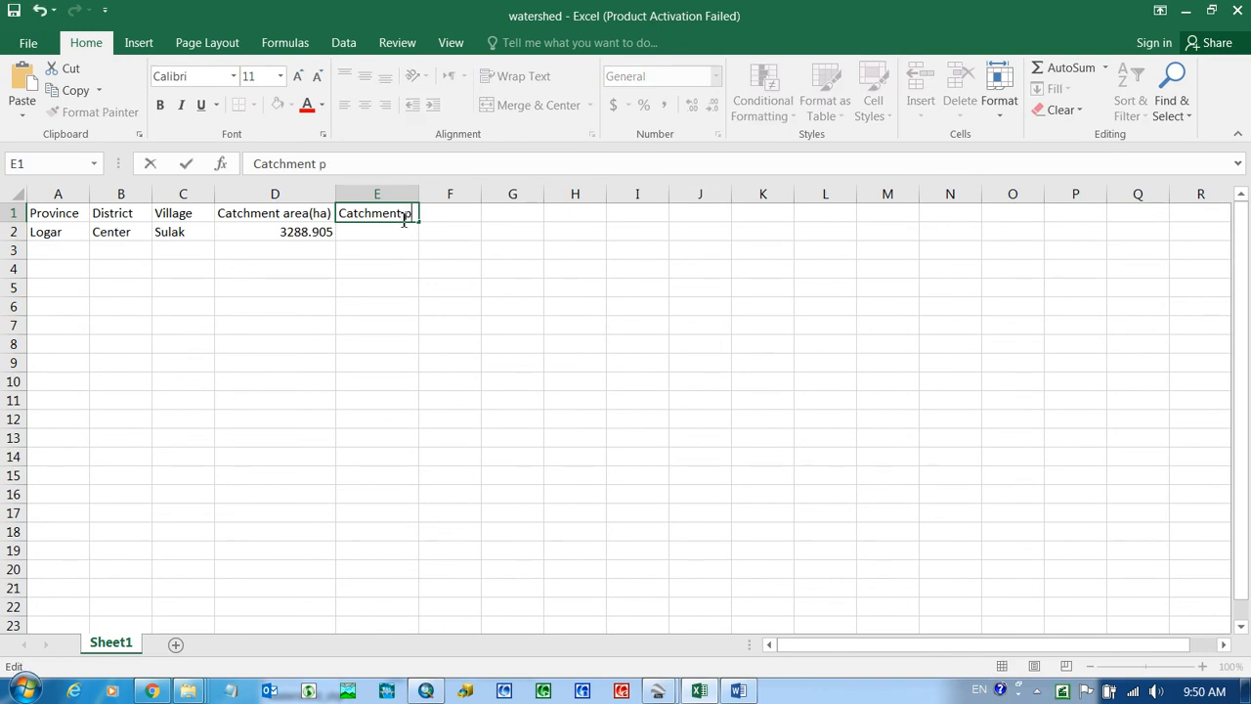
type("ERIMETER")
key("BackSpace")
key("BackSpace")
key("BackSpace")
key("BackSpace")
key("BackSpace")
key("BackSpace")
key("BackSpace")
type("Perimeter")
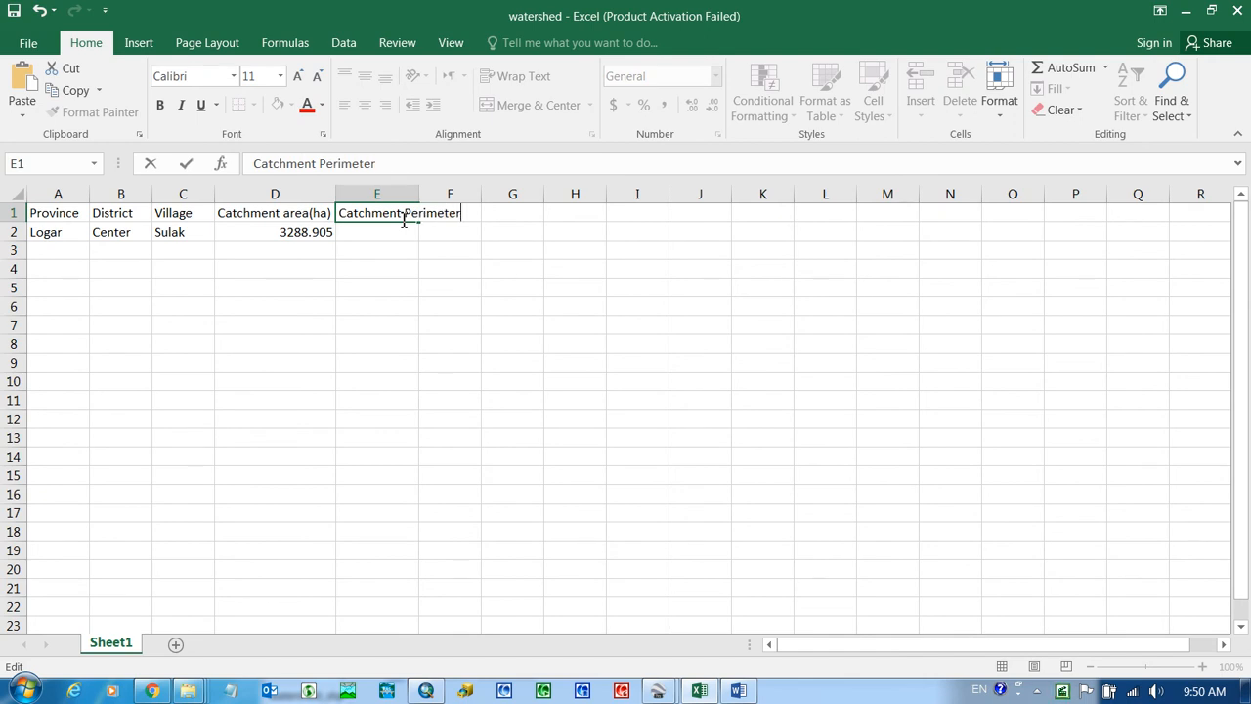
type("(km")
left_click(400, 230)
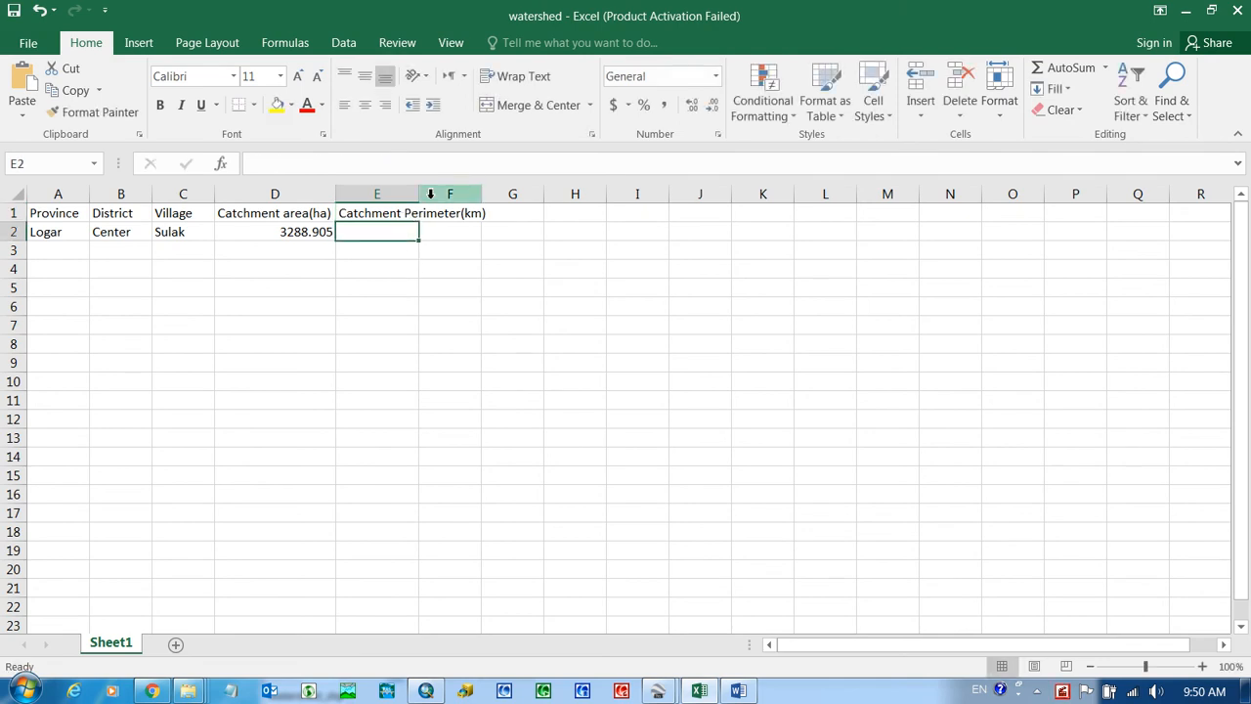
left_click_drag(422, 195, 488, 196)
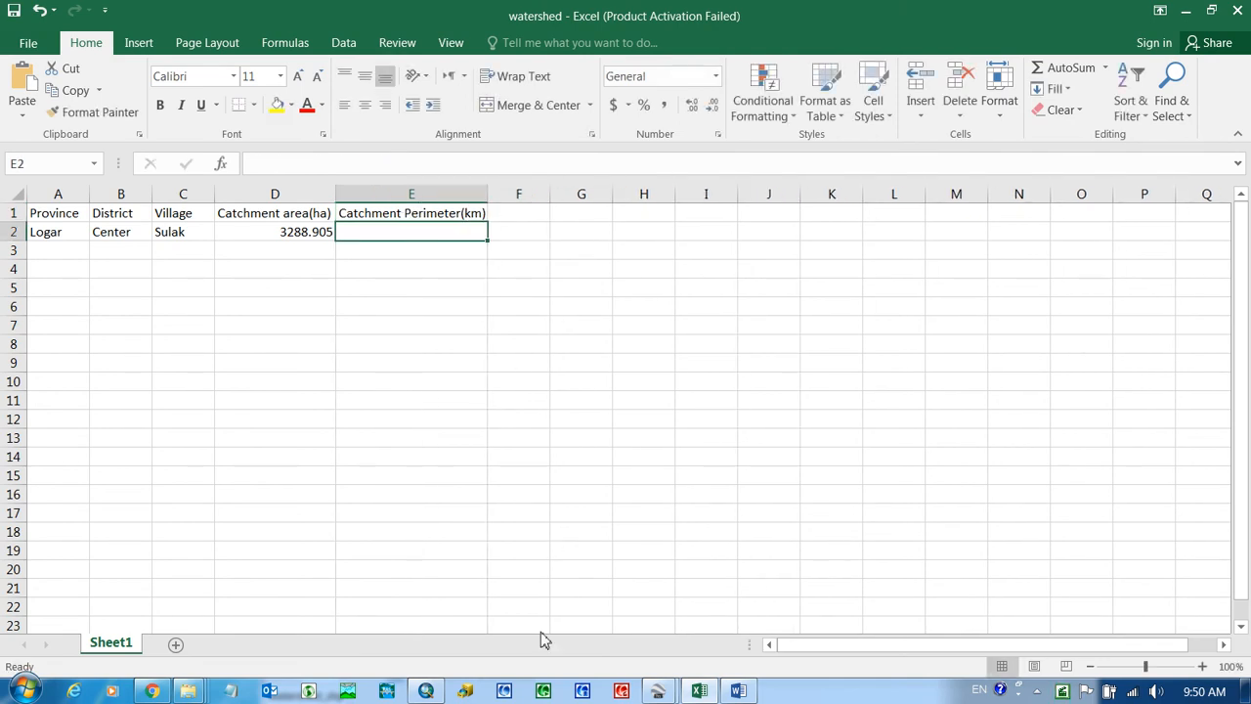
Step: Copy the Perimeter value 29.606633 from ArcMap's watershed attribute table
left_click(426, 691)
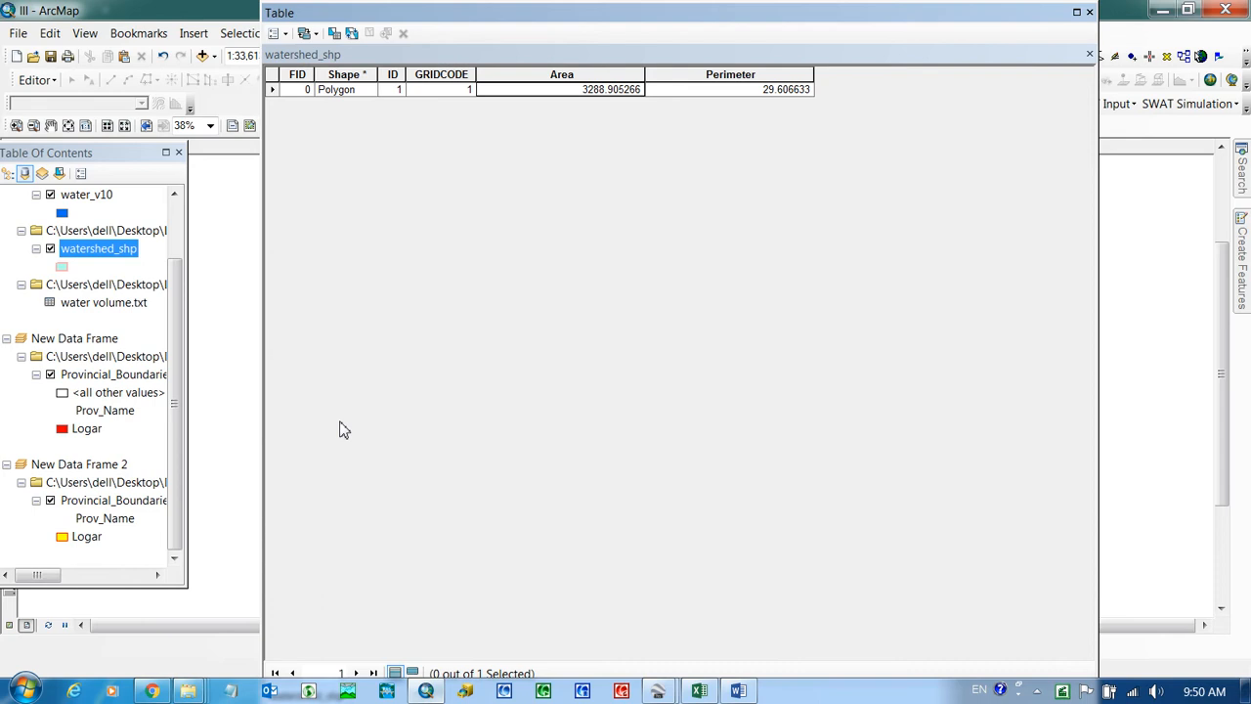
left_click(695, 94)
right_click(694, 93)
left_click(724, 128)
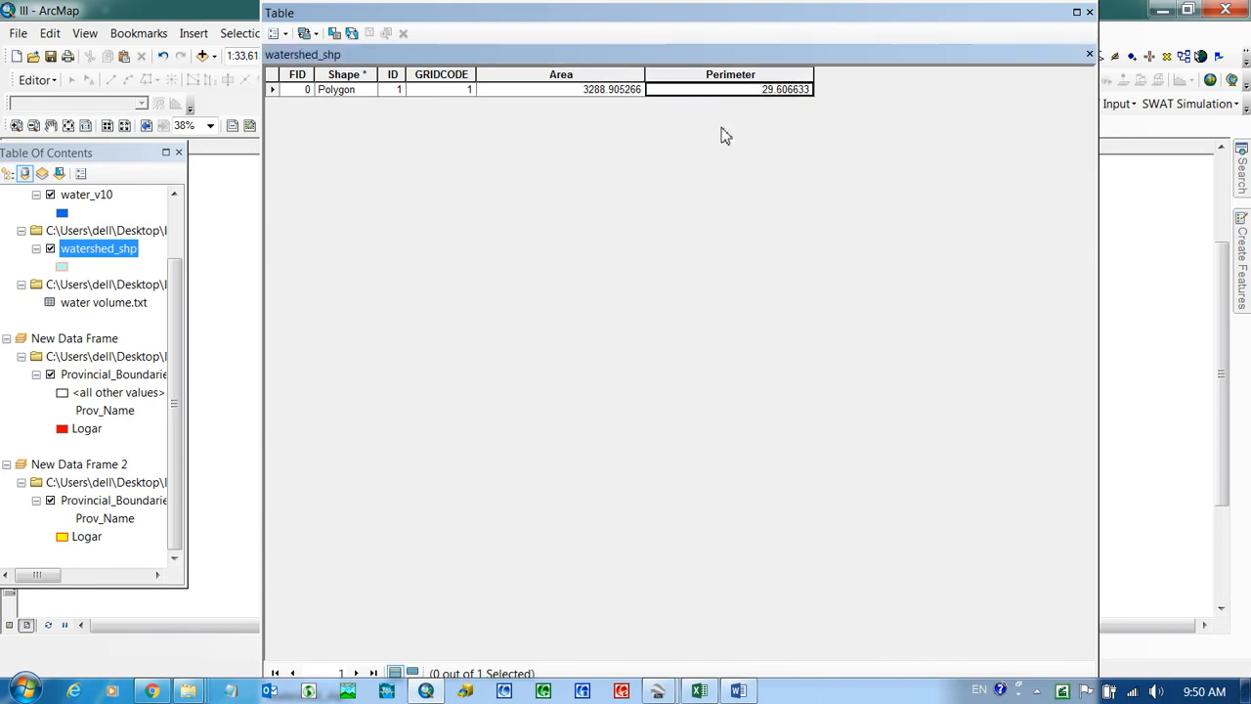
Step: Paste the perimeter into E2, round it to 29.607, and widen column E slightly
left_click(704, 691)
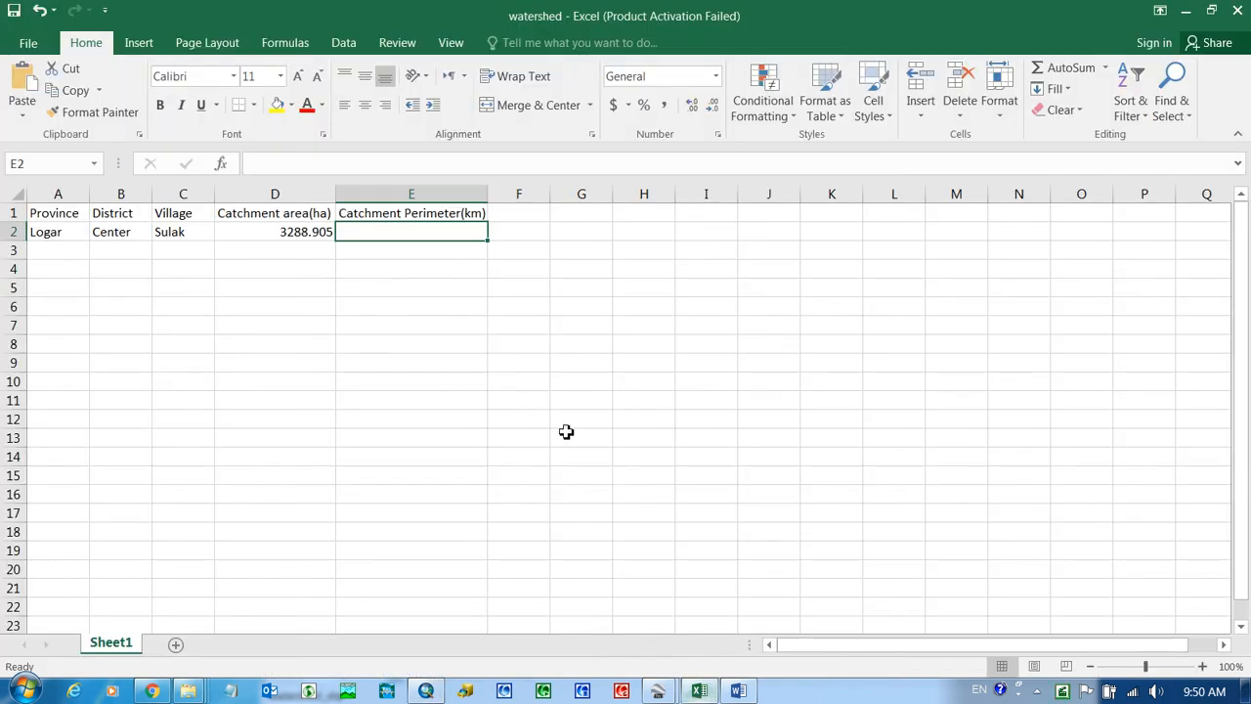
right_click(424, 238)
left_click(462, 318)
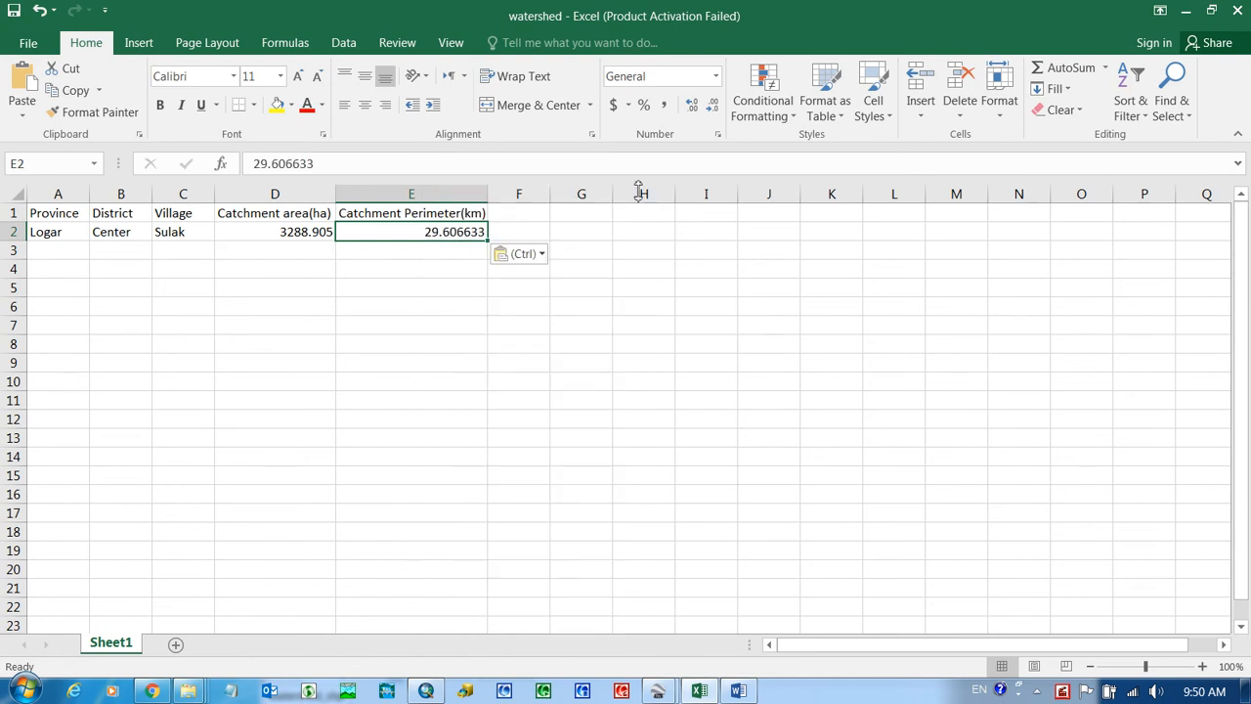
left_click(712, 105)
left_click(713, 105)
left_click(713, 105)
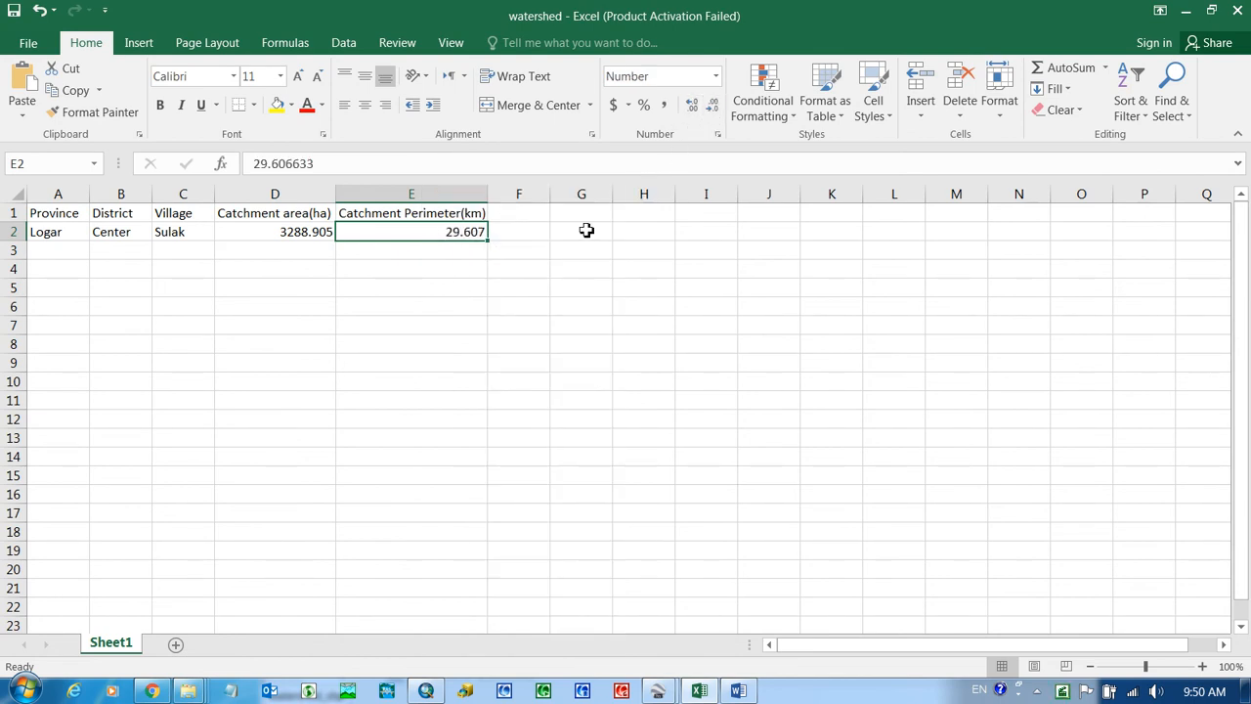
left_click(535, 252)
left_click(514, 212)
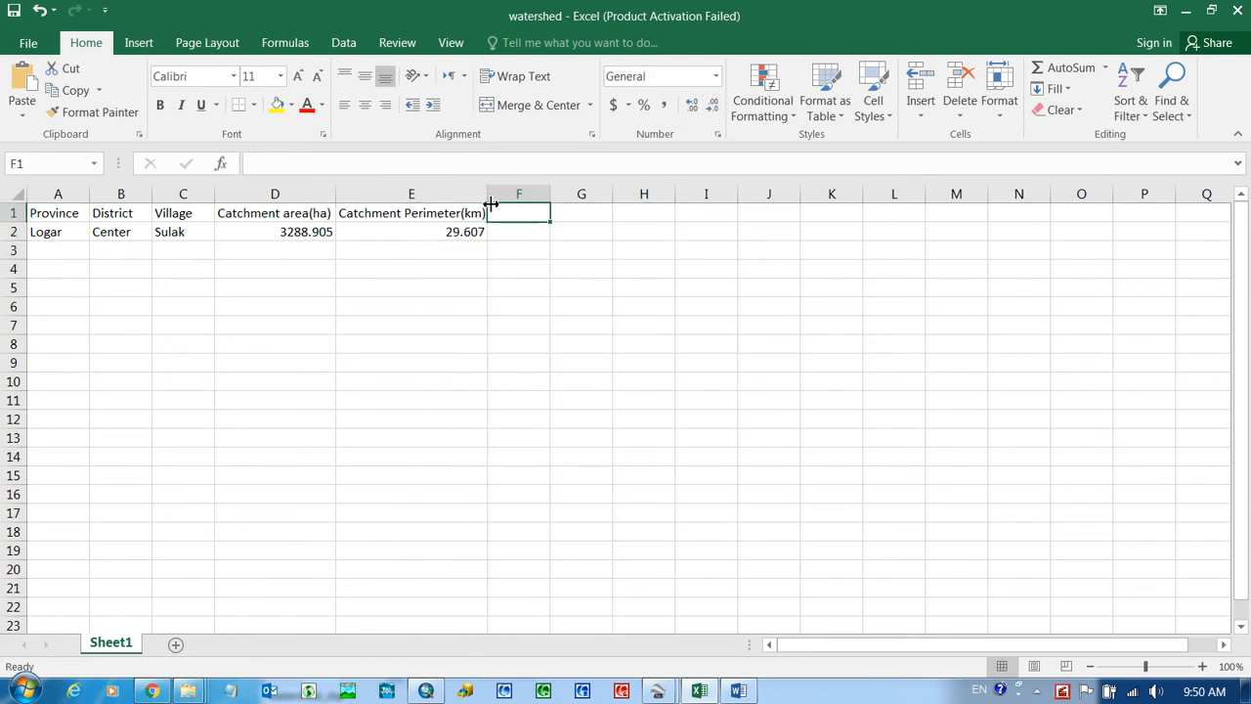
left_click_drag(492, 200, 497, 195)
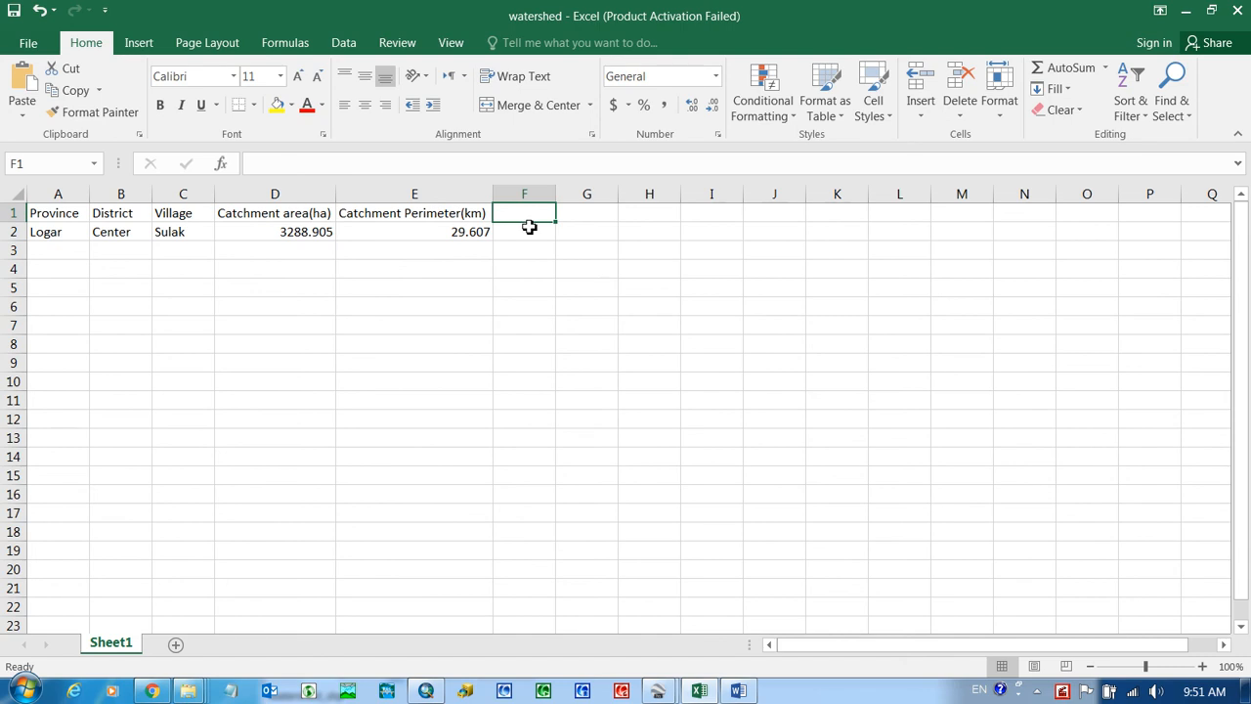
Step: Enter 'Water volume(m3)' as the F1 header and widen column F to fit it
type("Water v")
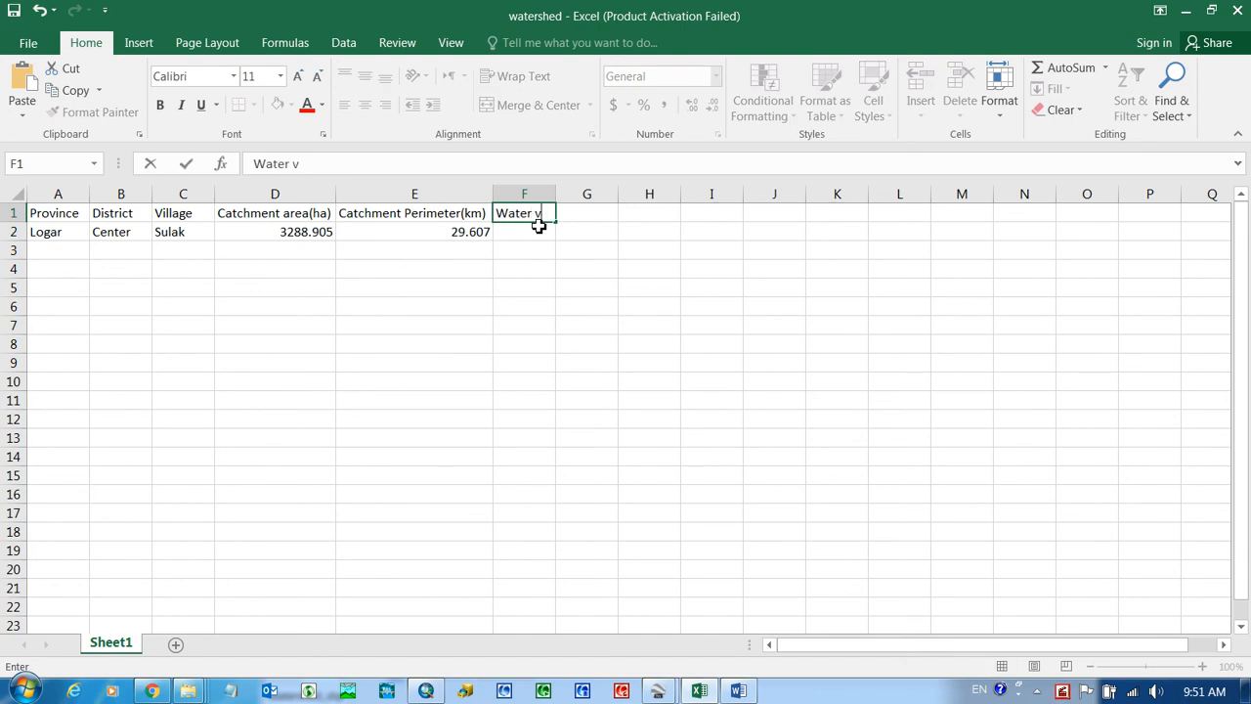
type("olume 10")
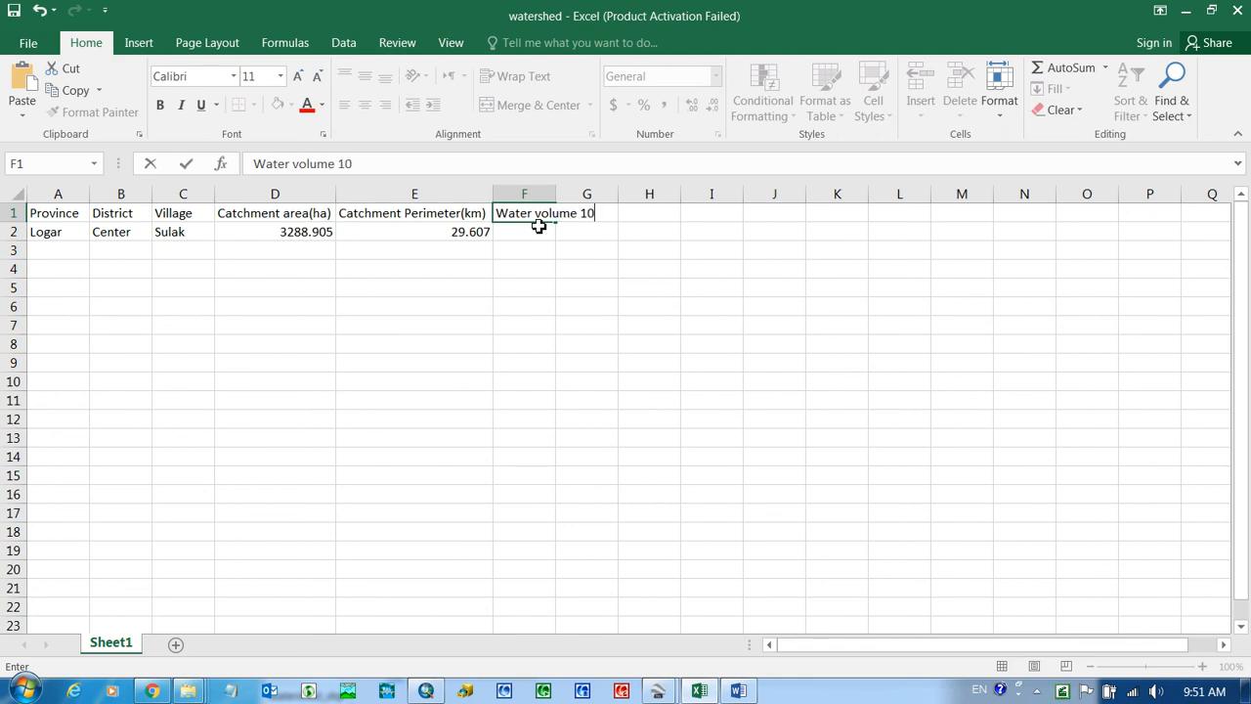
key("BackSpace")
key("BackSpace")
key("BackSpace")
key("BackSpace")
type("Dam h")
key("BackSpace")
key("BackSpace")
key("BackSpace")
key("BackSpace")
key("BackSpace")
key("BackSpace")
type("(m3)")
key("Return")
left_click_drag(556, 195, 605, 201)
Step: Choose an option from the taskbar's right-click menu
right_click(1063, 691)
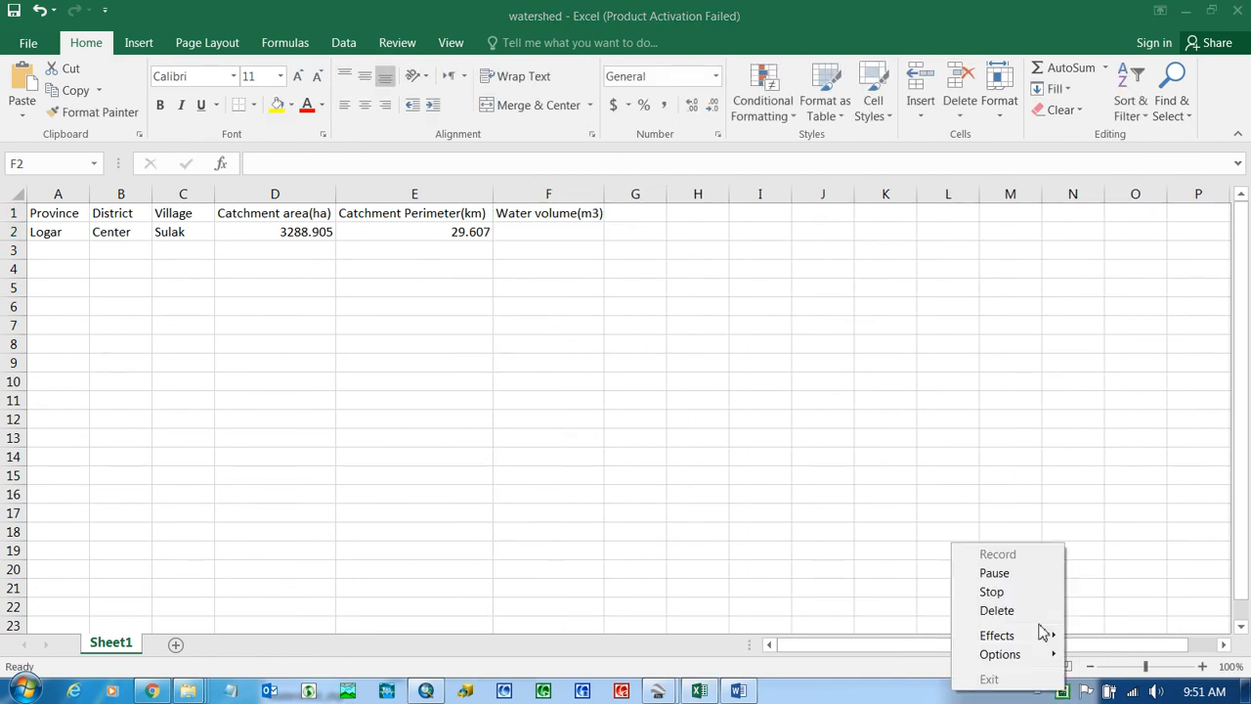
left_click(996, 573)
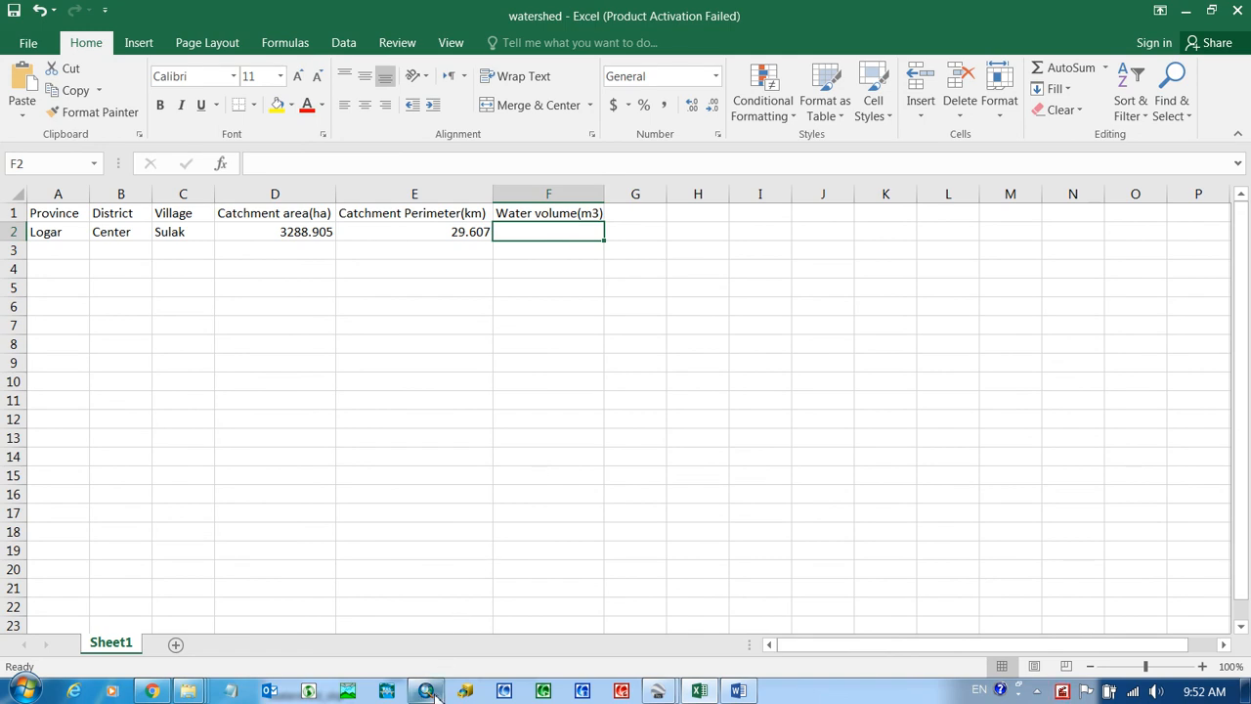
mouse_move(435, 694)
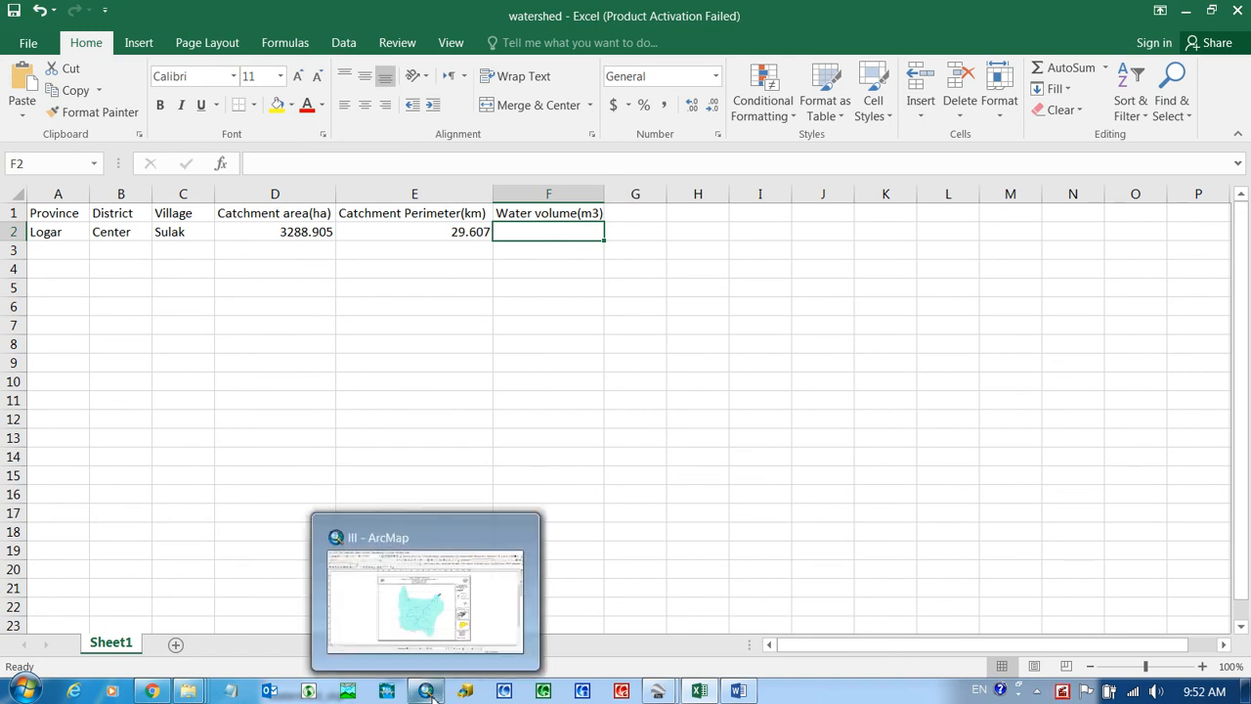
Step: Open Computer in Windows Explorer and go into the Desktop's Logar folder
left_click(24, 691)
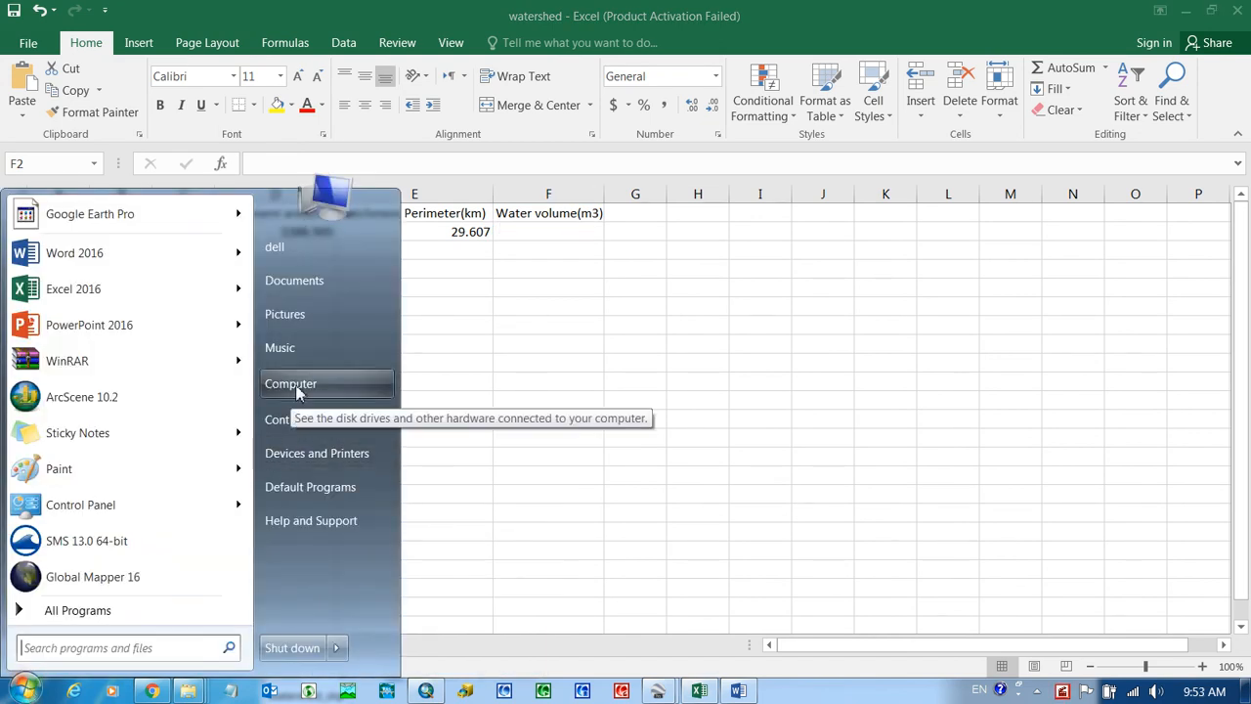
left_click(293, 391)
left_click(196, 197)
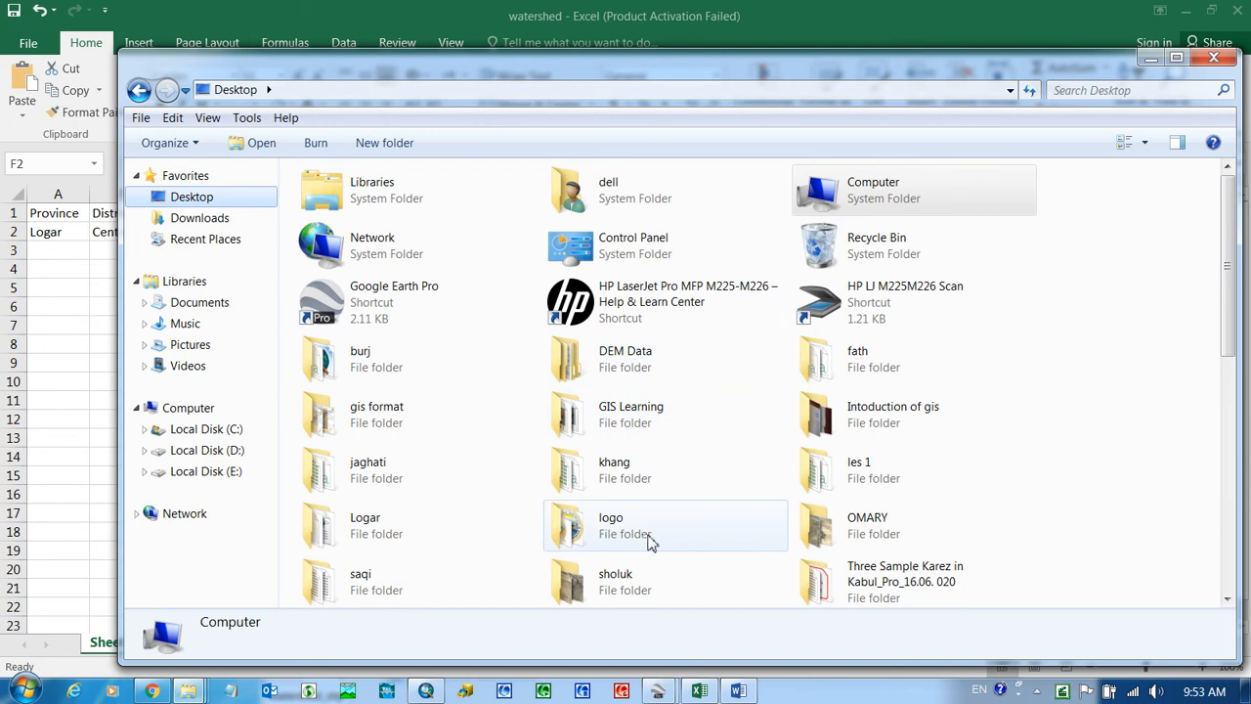
right_click(1063, 691)
left_click(999, 585)
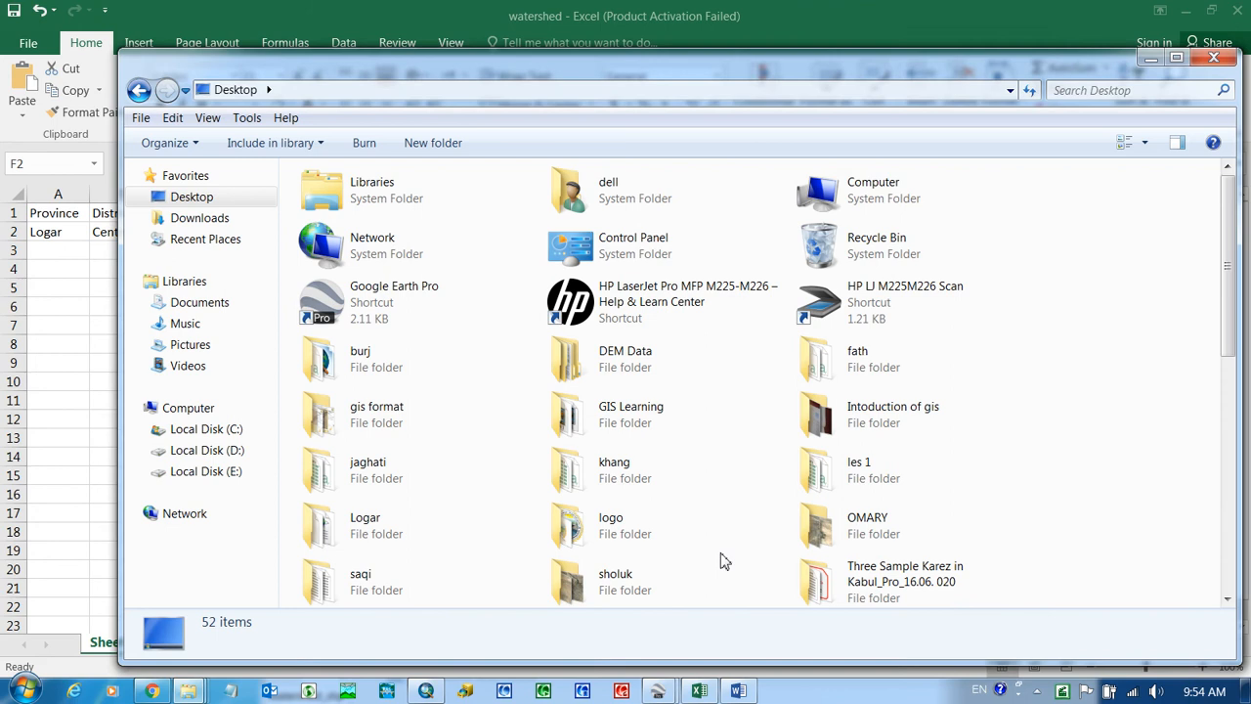
double_click(378, 528)
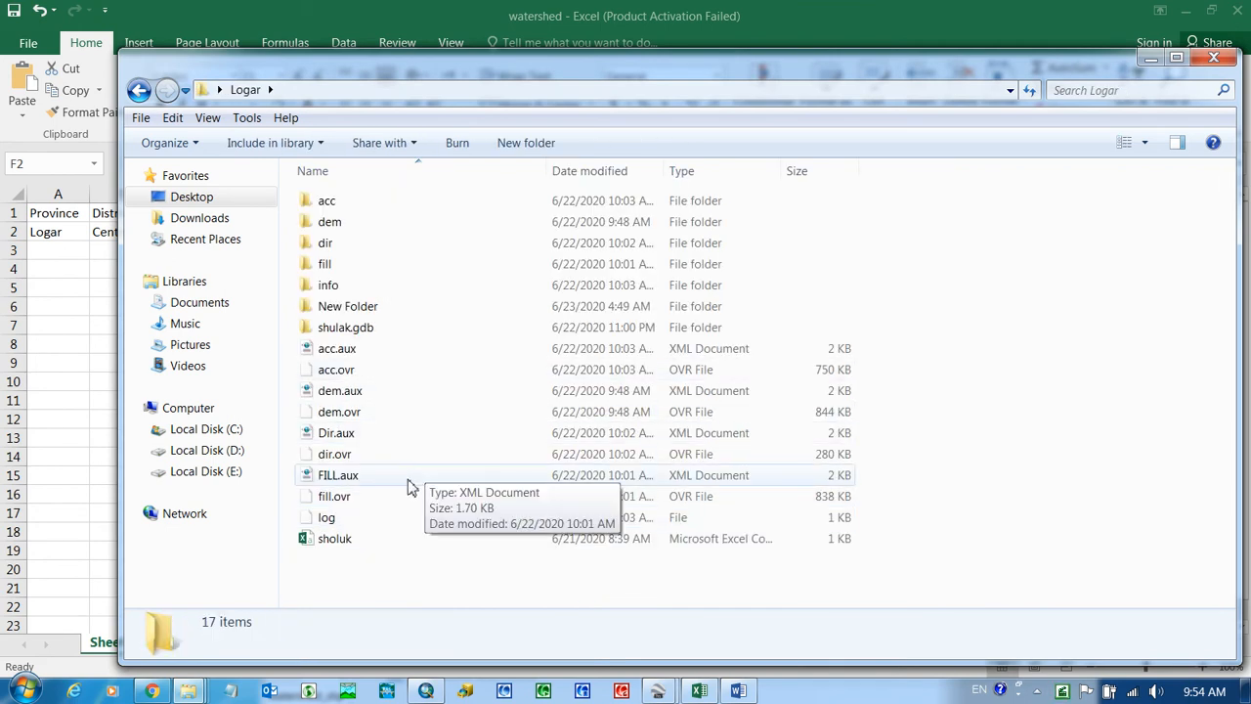
Step: Browse into Logar > New Folder > New Folder > watershed and look over its files
double_click(329, 309)
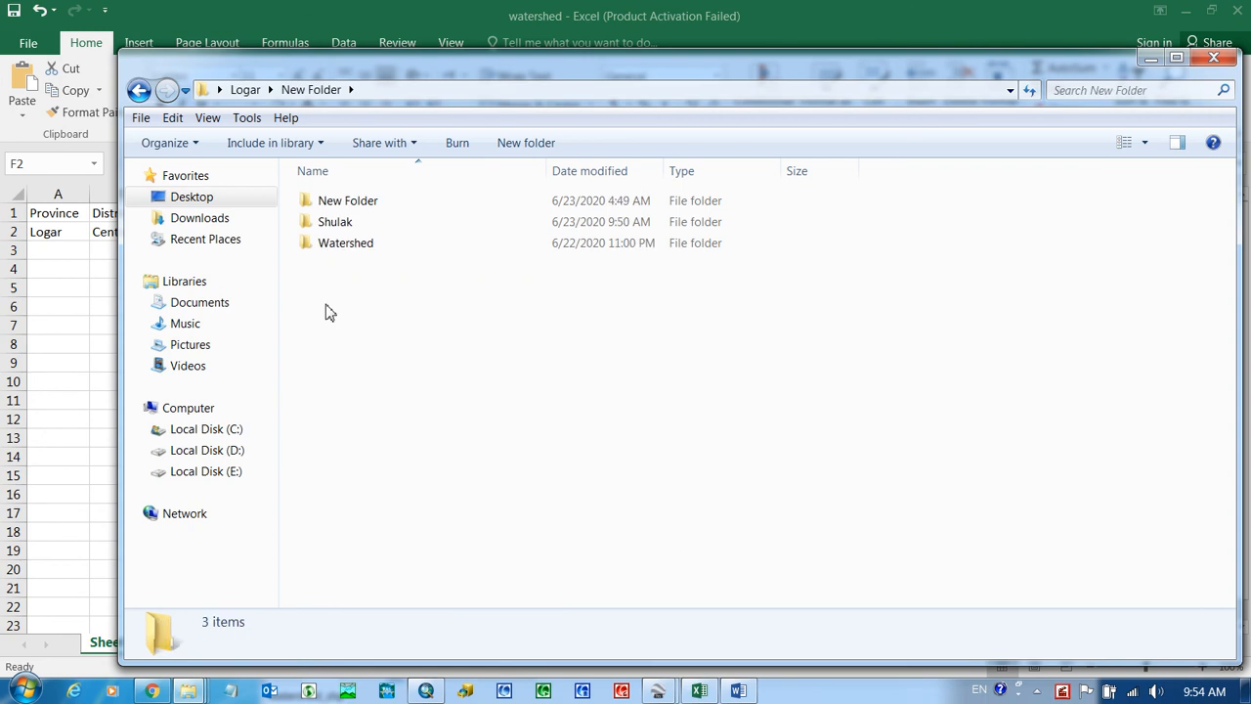
double_click(336, 205)
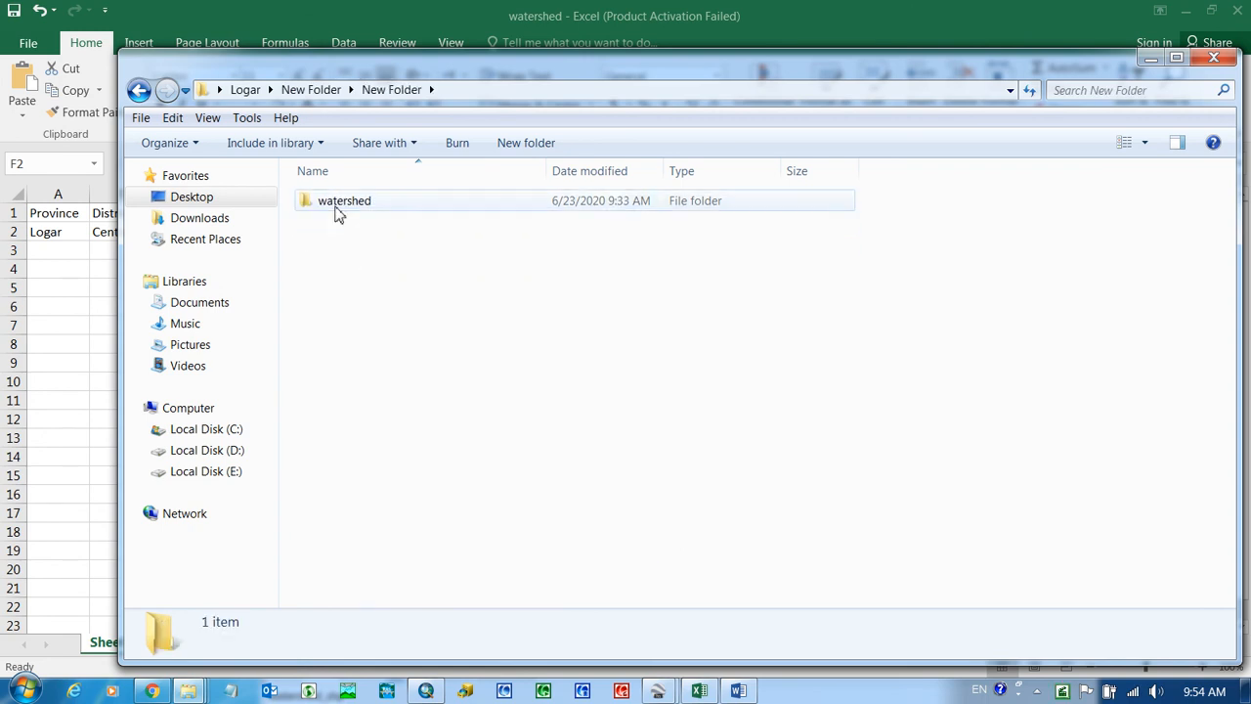
double_click(336, 205)
scroll(458, 424, "down", 10)
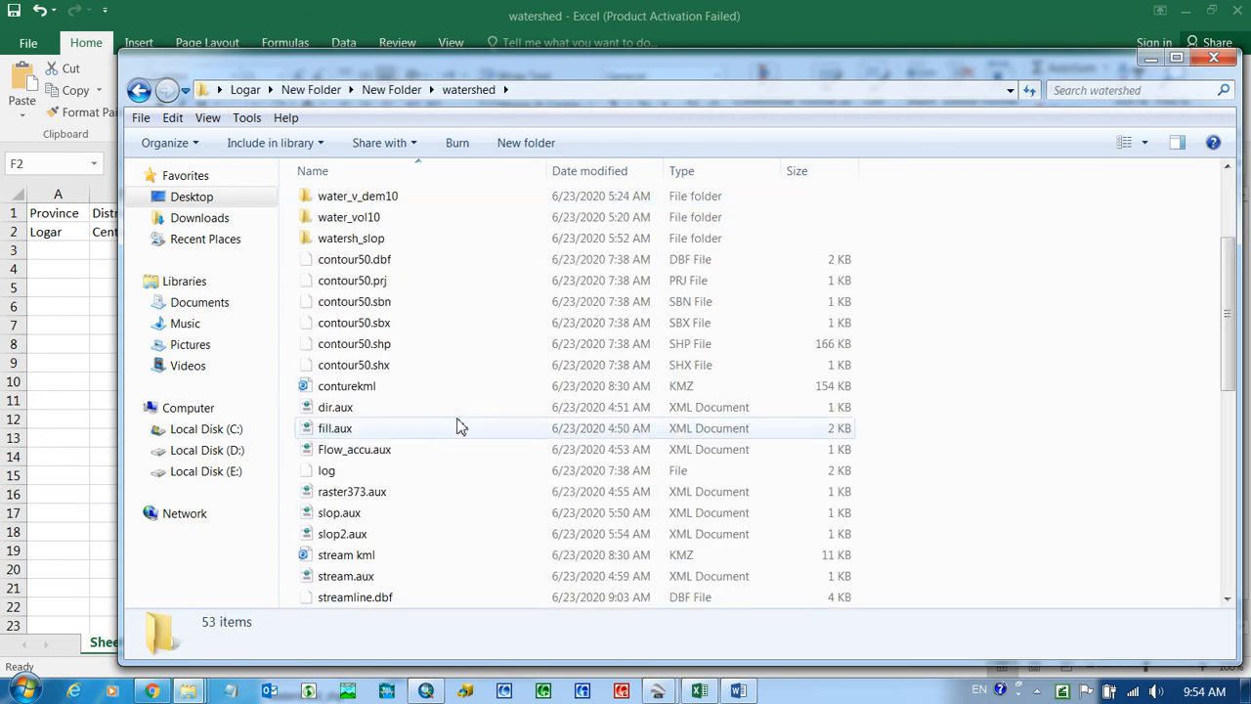
scroll(464, 434, "down", 2)
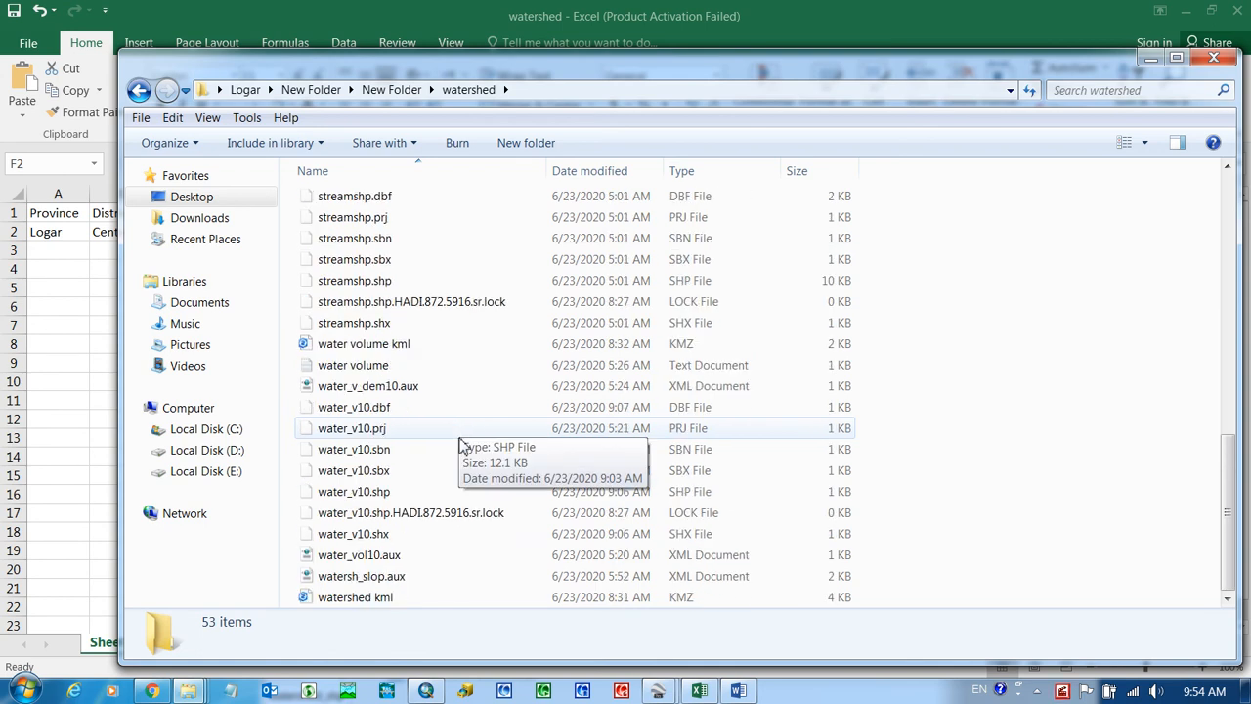
scroll(455, 489, "up", 10)
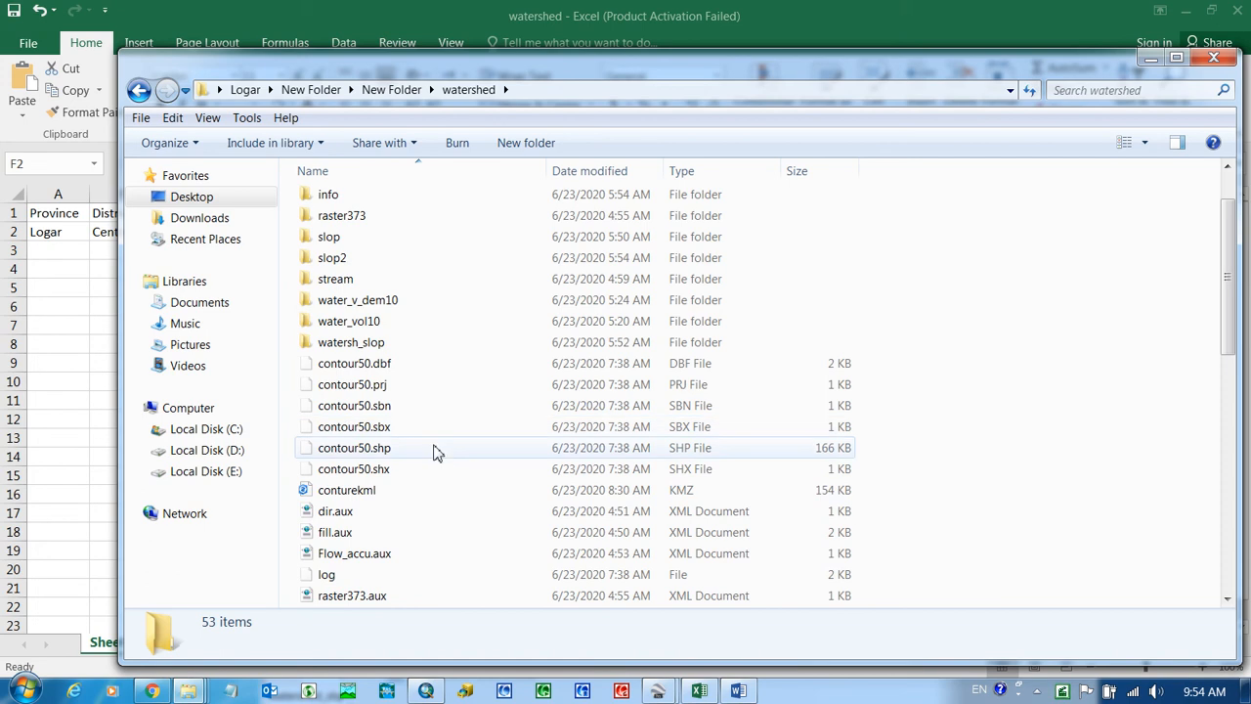
scroll(440, 455, "up", 1)
scroll(443, 463, "down", 10)
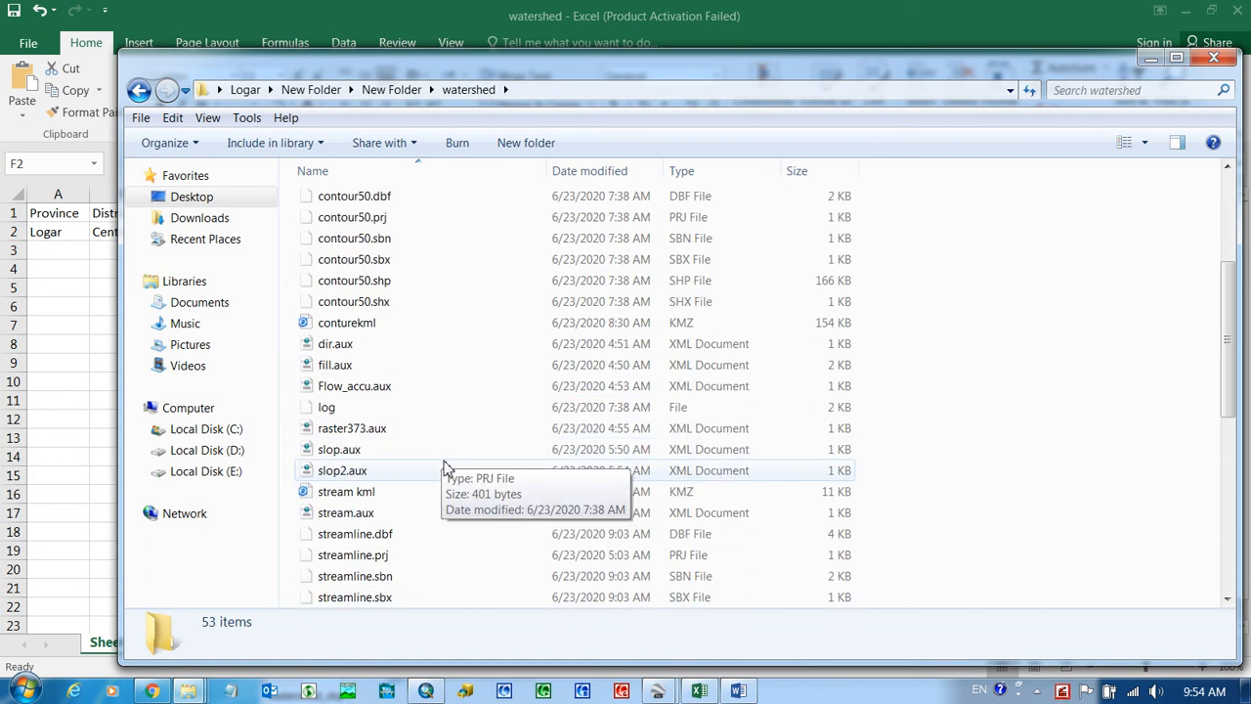
scroll(445, 471, "down", 2)
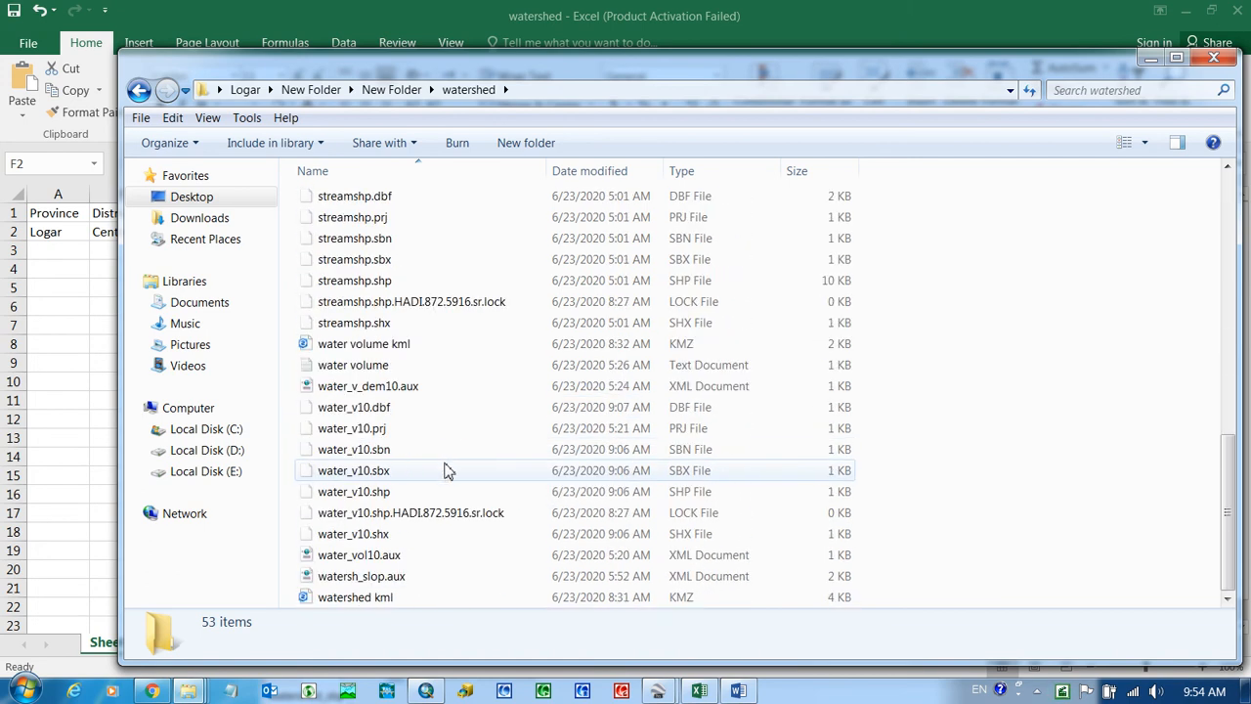
Step: Check the separate Watershed folder, then return to the nested watershed results folder
left_click(137, 95)
left_click(139, 91)
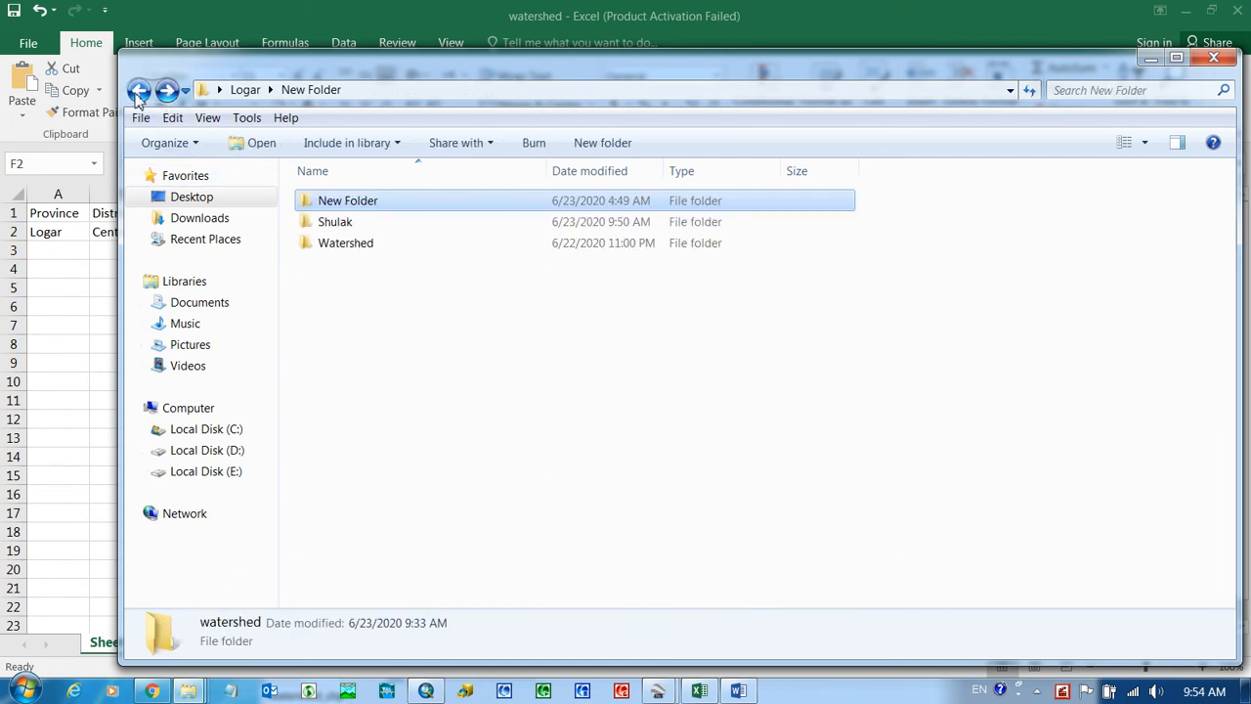
double_click(338, 247)
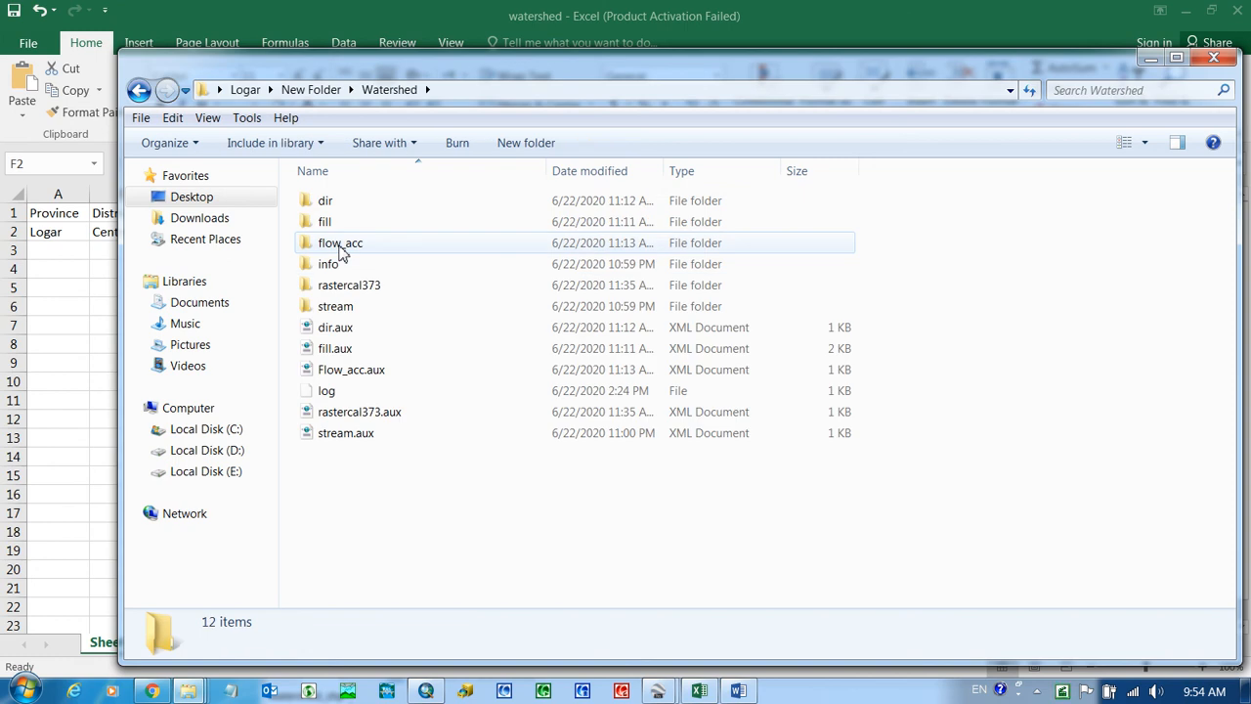
left_click(139, 91)
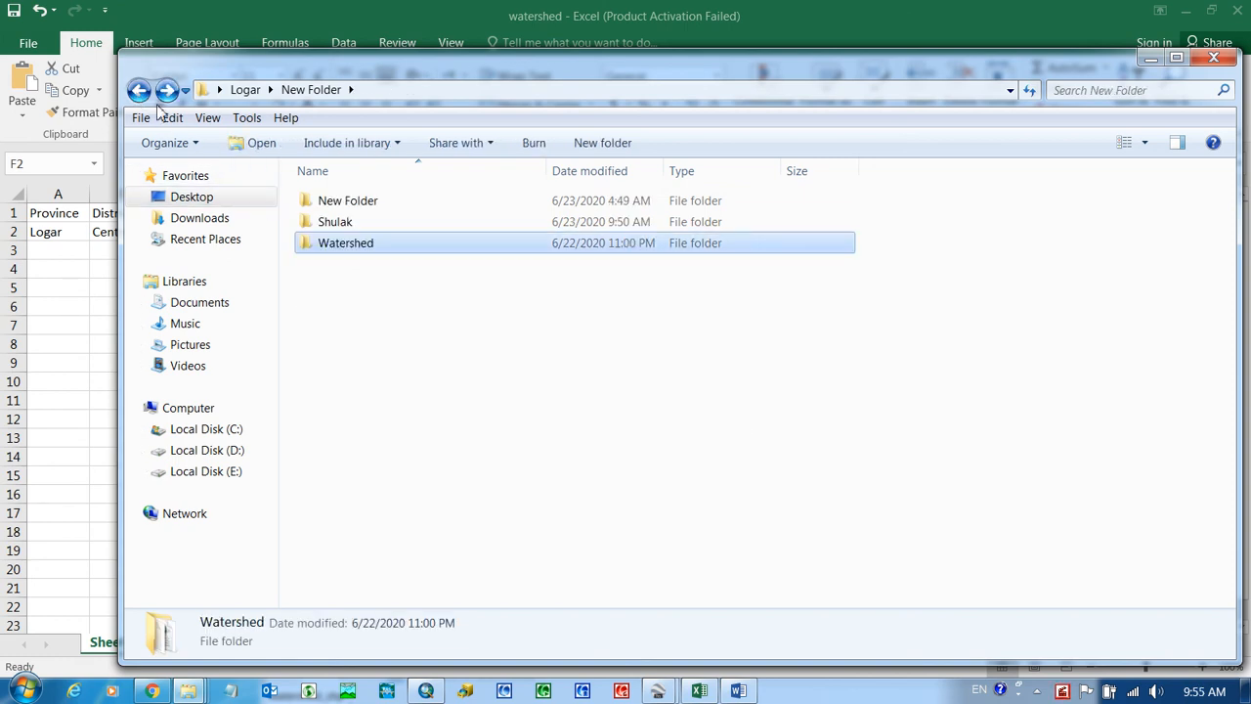
double_click(349, 203)
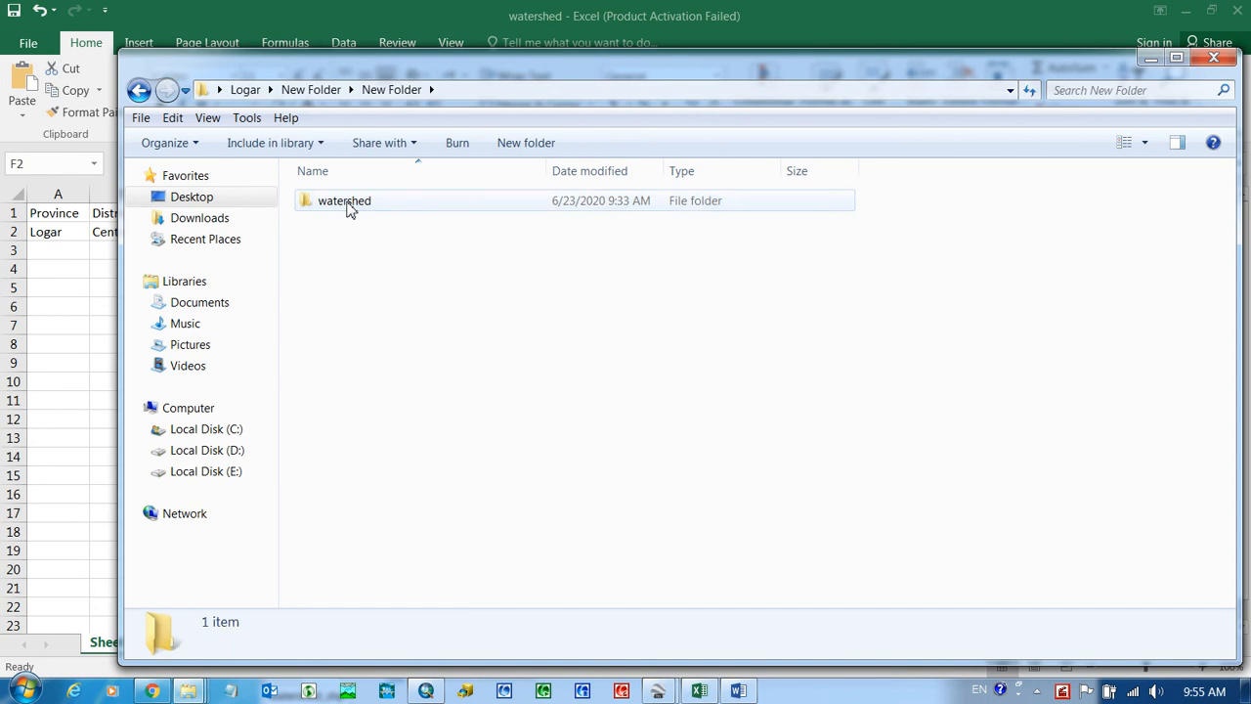
double_click(350, 203)
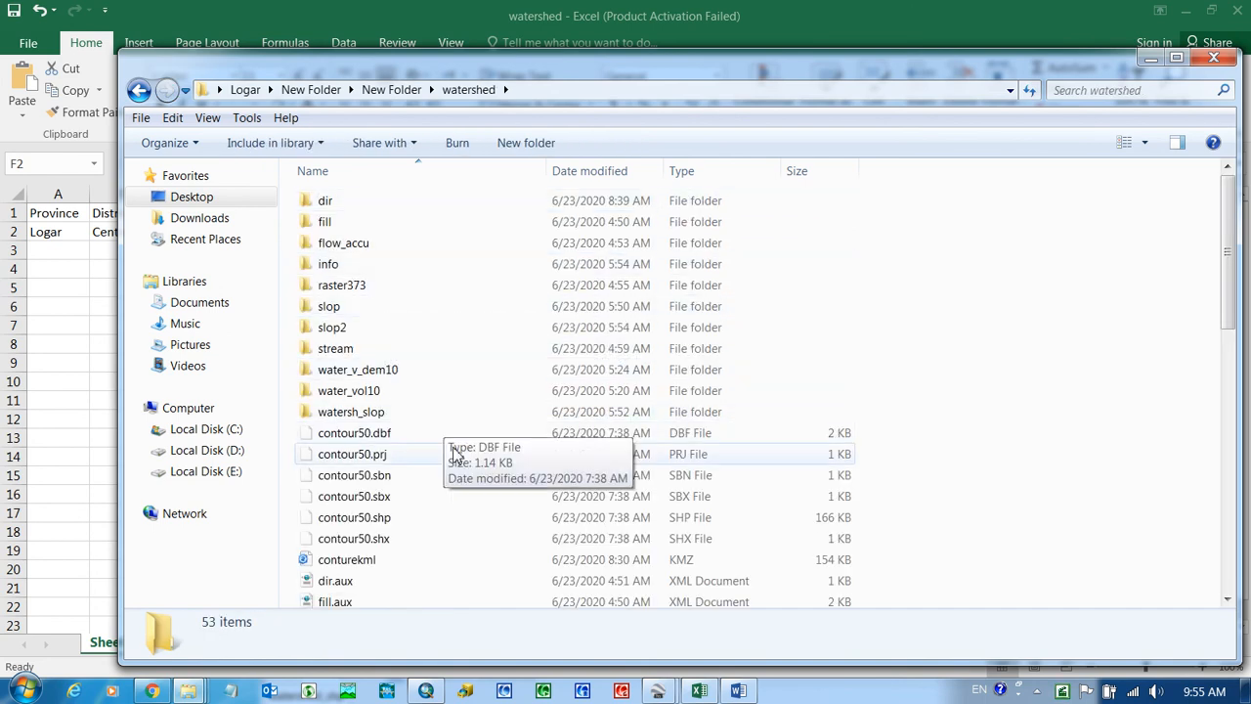
Step: Open the 'water volume' text file and maximize Notepad to read Volume 278639.42182267
left_click_drag(1232, 315, 1236, 532)
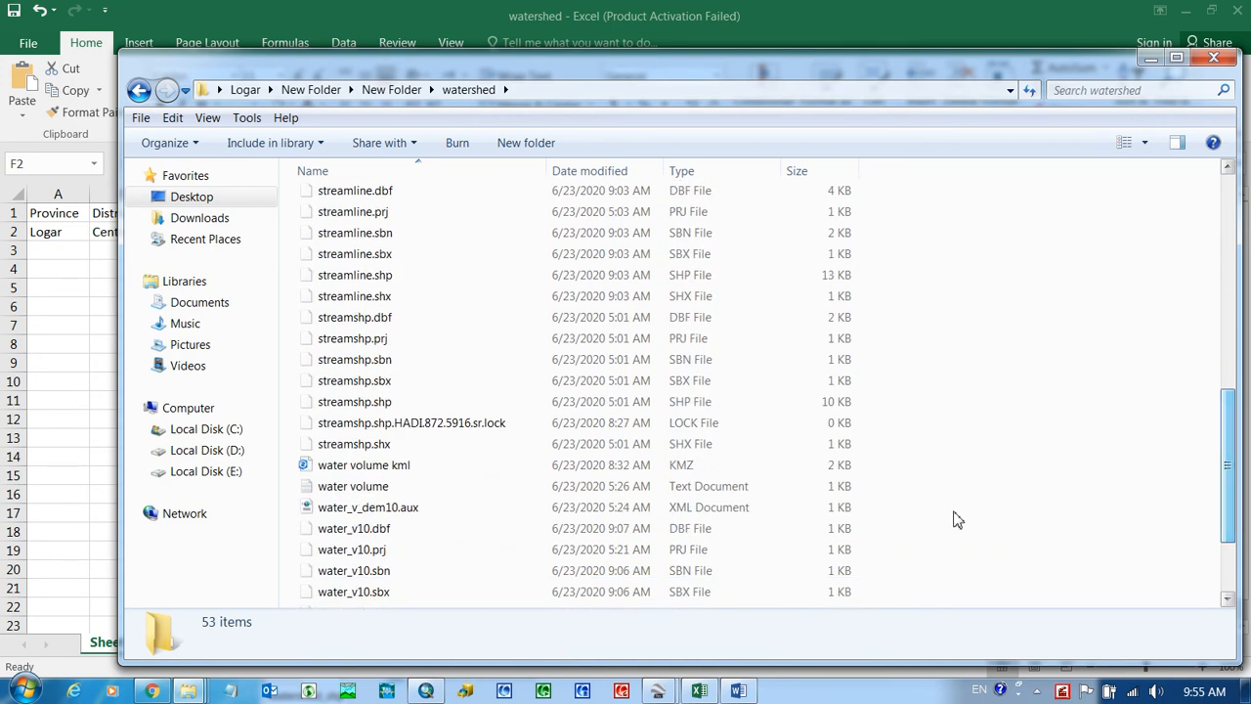
left_click(338, 489)
double_click(338, 494)
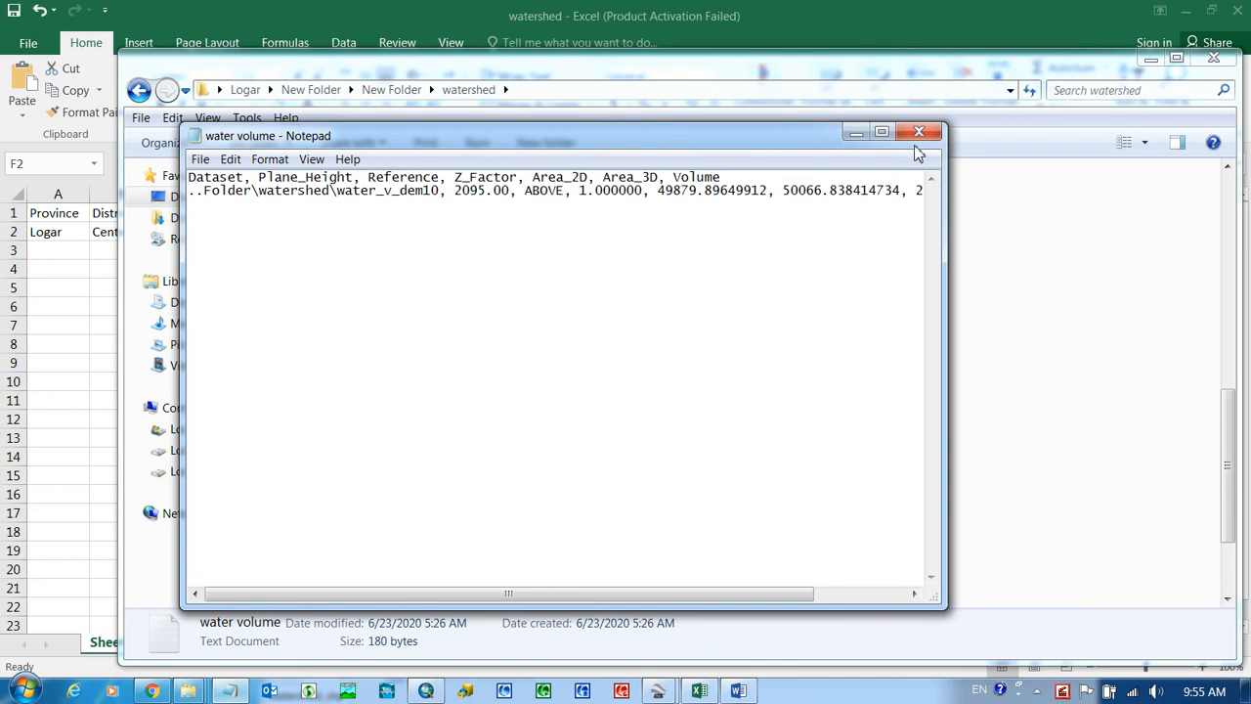
left_click(881, 132)
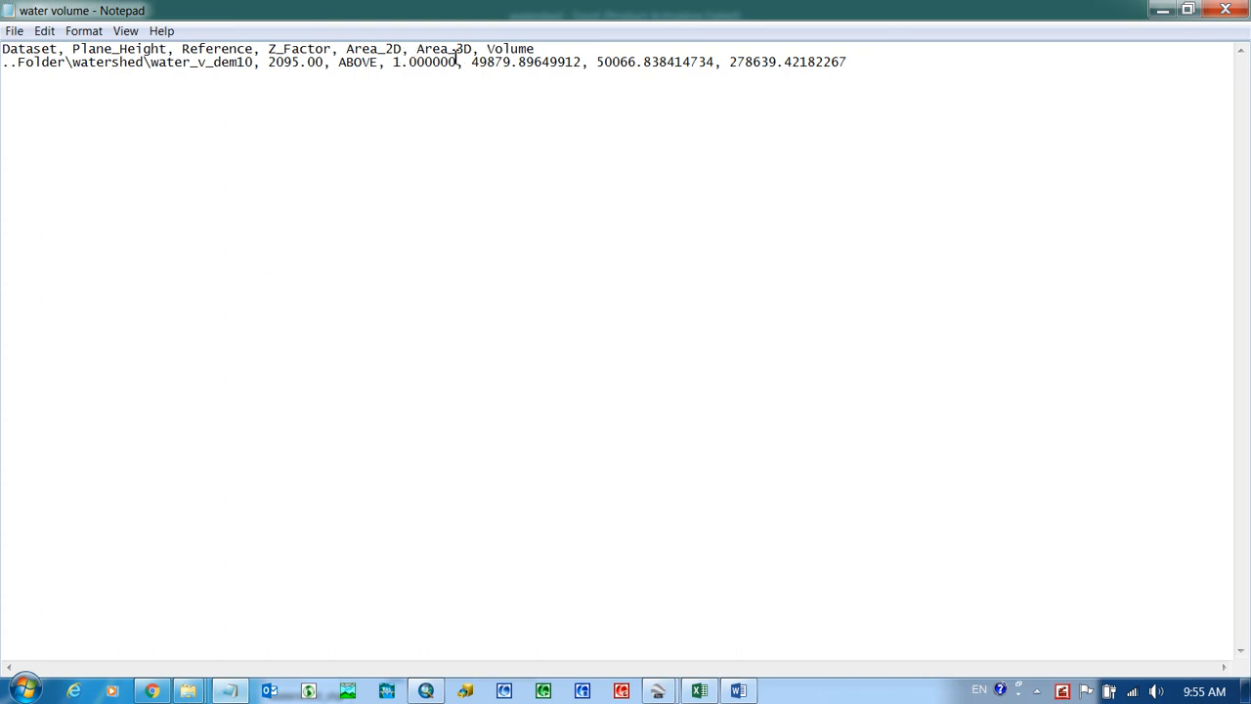
Step: Copy the Volume value 278639.4218 from Notepad and select cell F2 in the Excel watershed sheet
left_click_drag(598, 65, 640, 67)
left_click_drag(488, 49, 519, 49)
left_click_drag(732, 62, 809, 66)
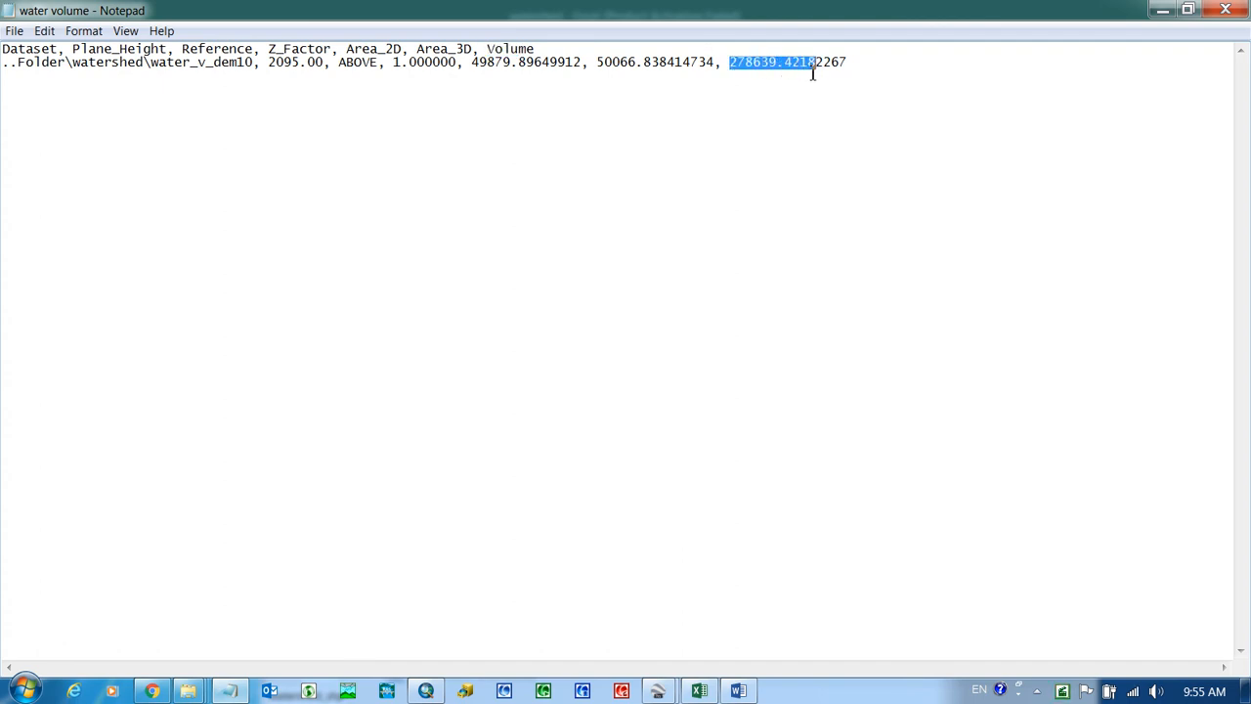
left_click(699, 691)
left_click(527, 231)
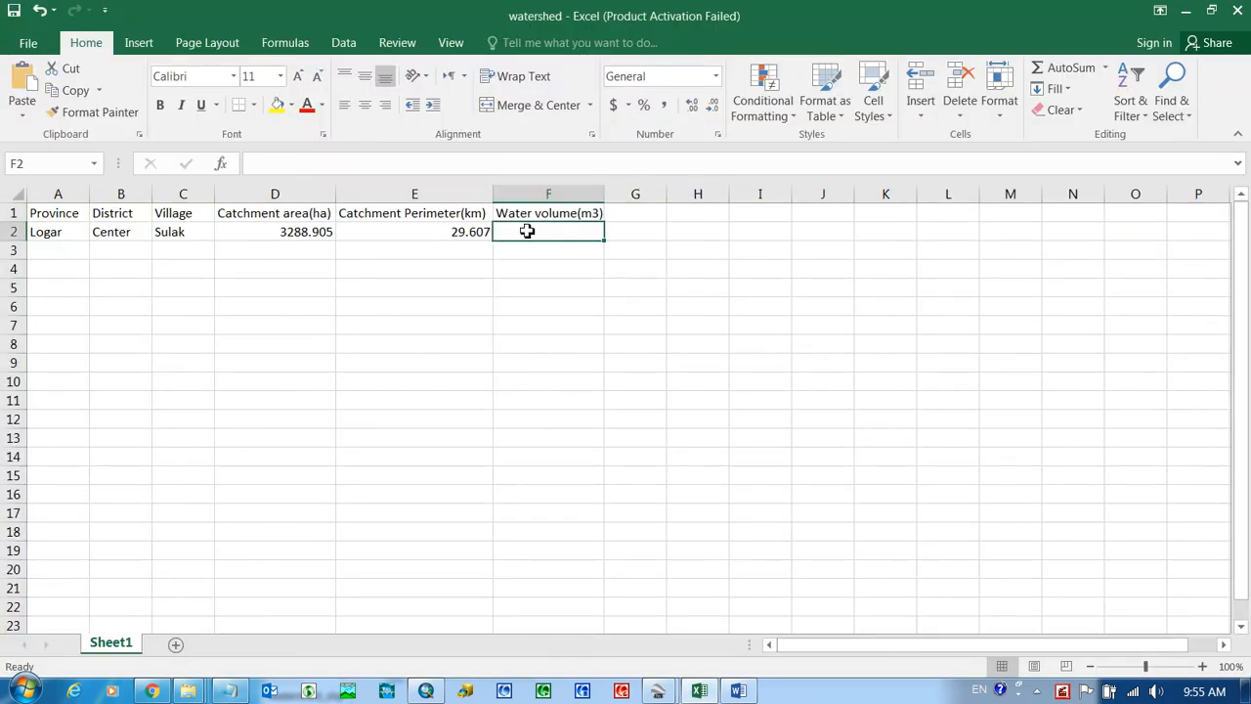
Step: Paste 278639.4218 into F2 and add a 'Dam hight(m)' heading in G1 with 10 below it
type("278639.4218")
left_click(564, 264)
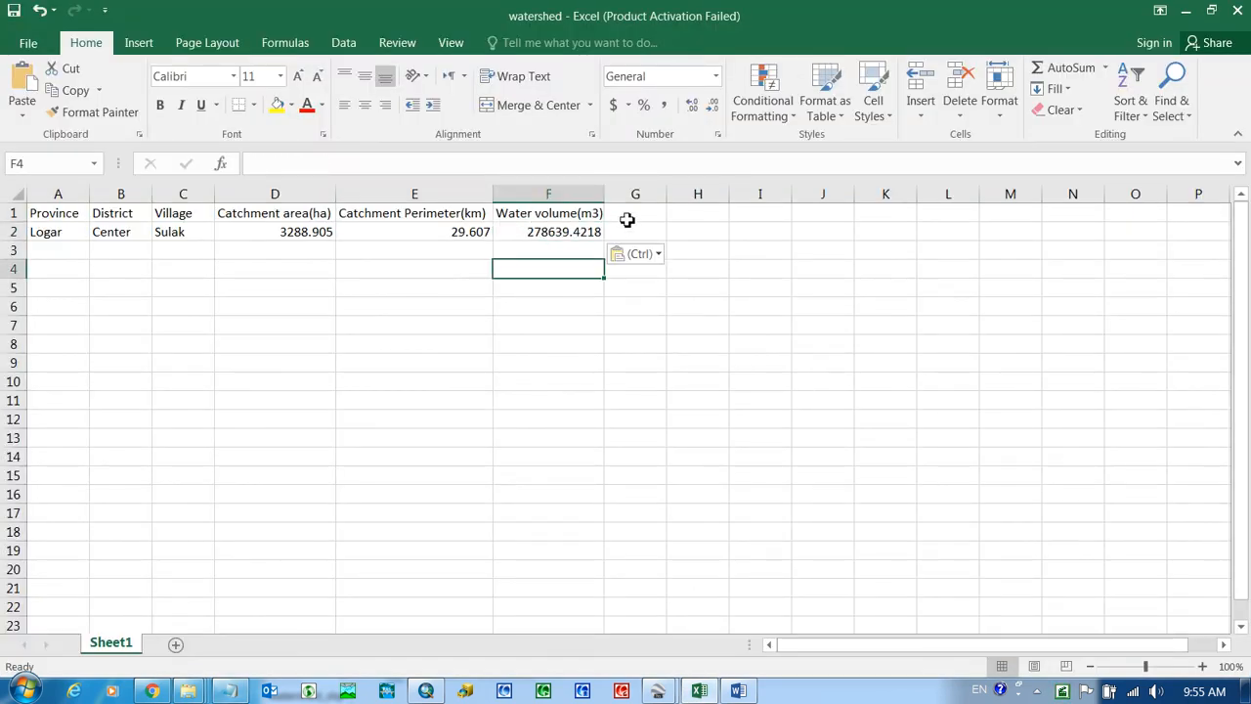
left_click(628, 218)
type("Dam")
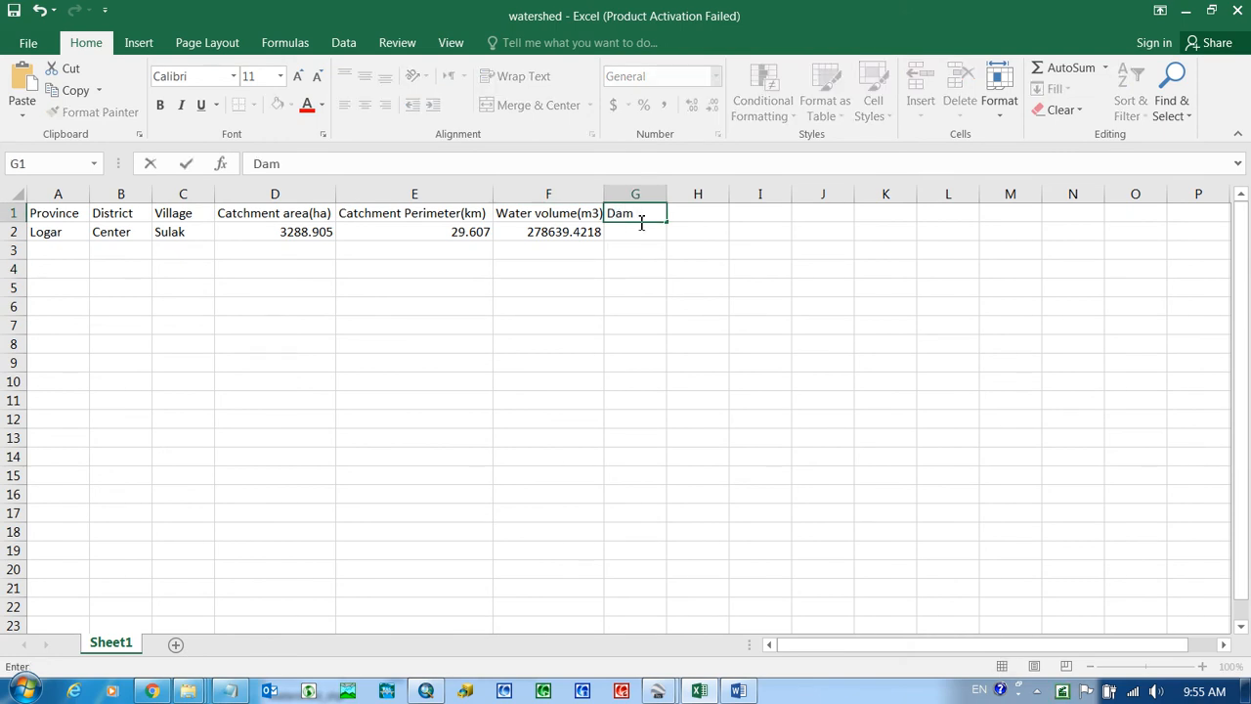
type(" hight(10m")
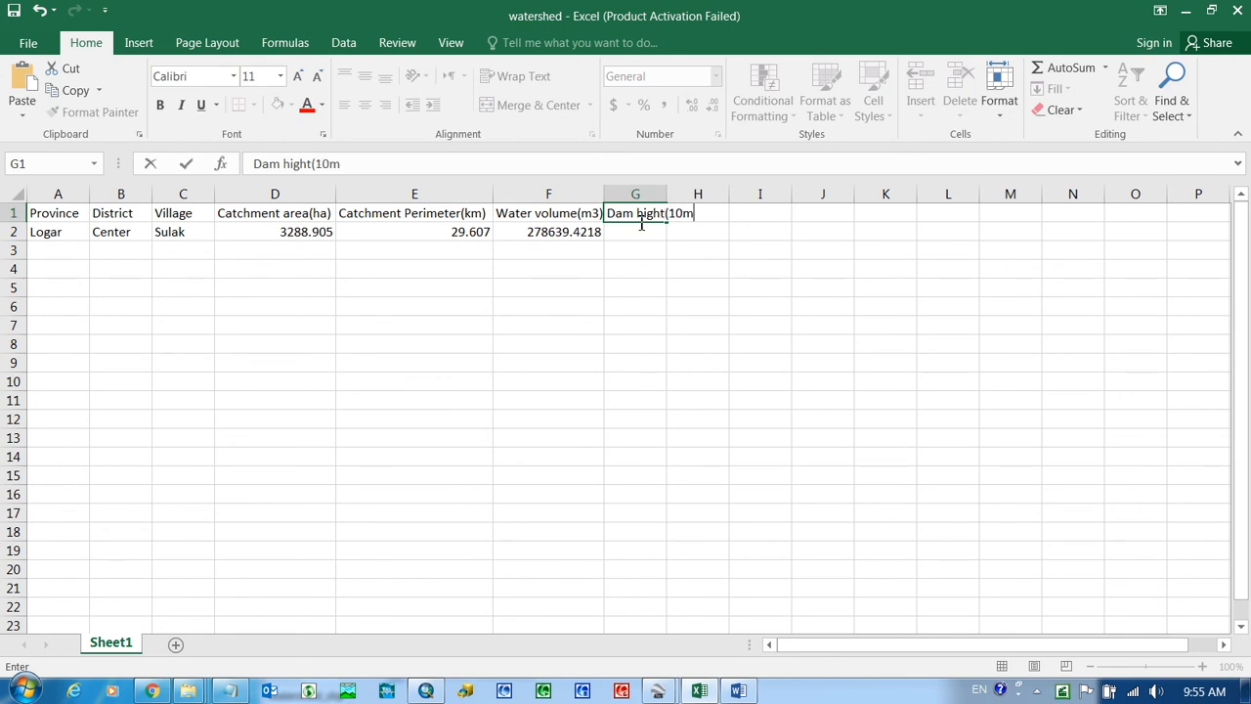
key("BackSpace")
key("BackSpace")
key("BackSpace")
left_click(643, 232)
double_click(652, 213)
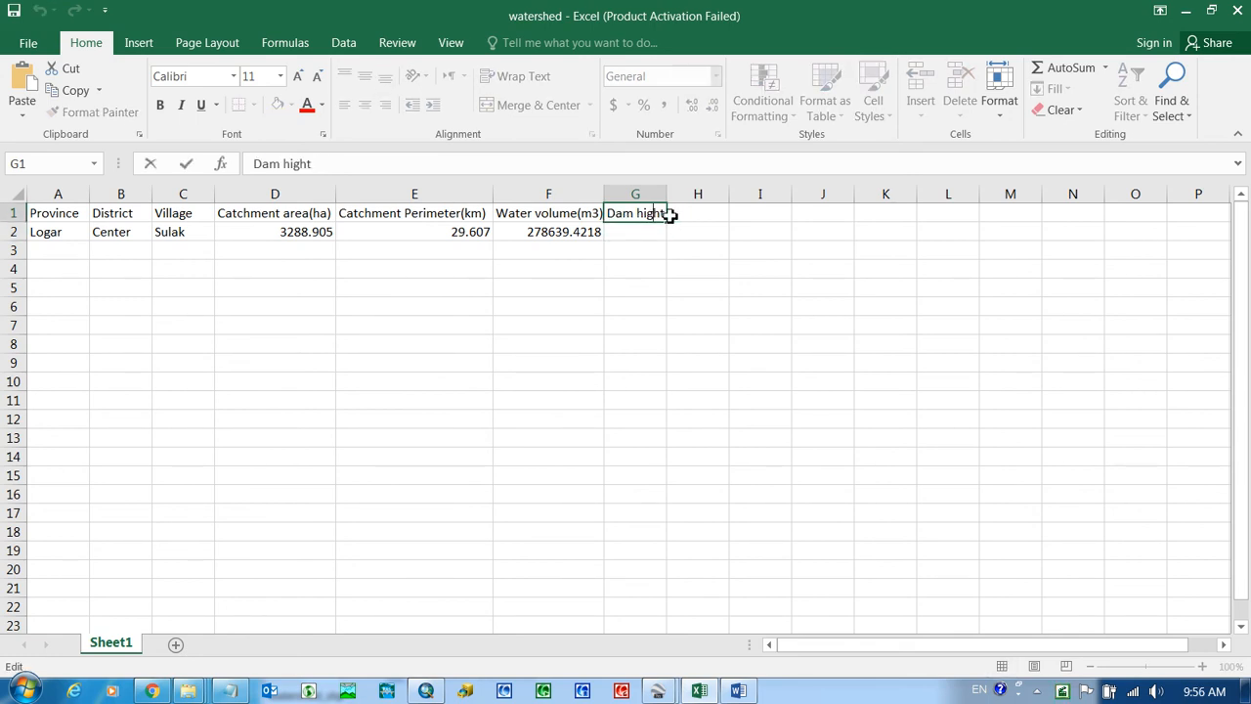
left_click(670, 214)
double_click(659, 213)
left_click(650, 231)
type("10")
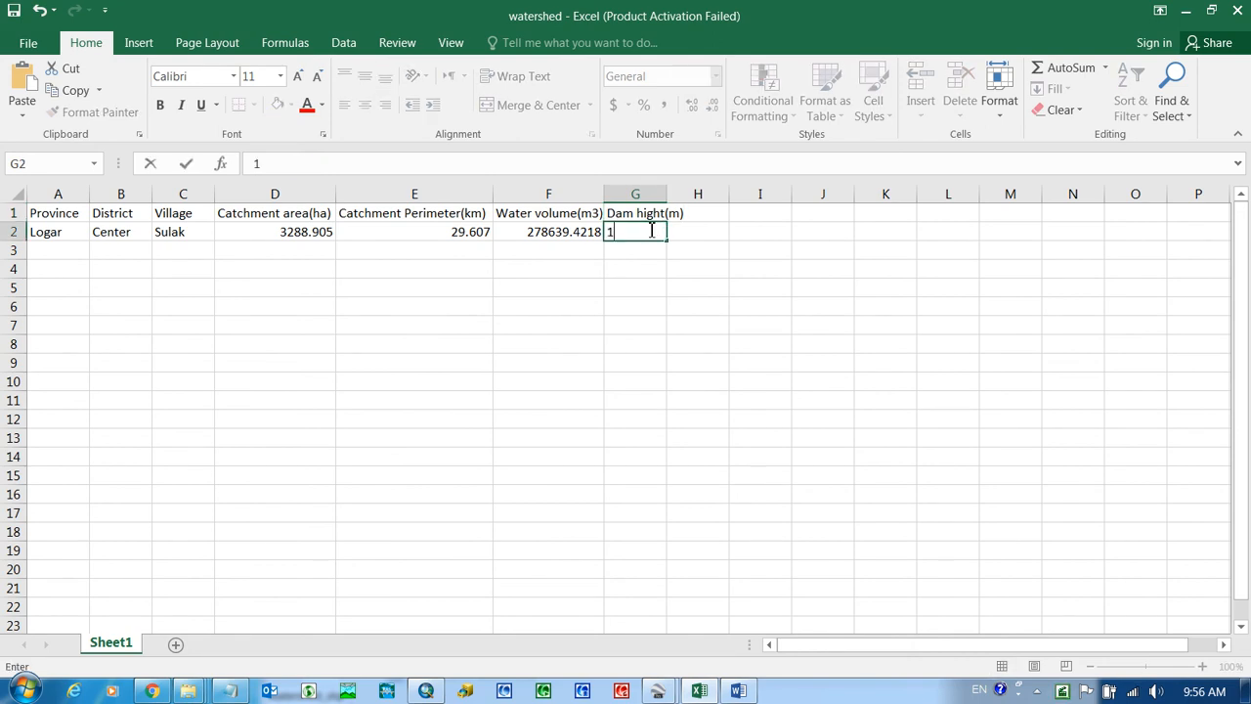
left_click(649, 251)
left_click_drag(670, 202, 684, 203)
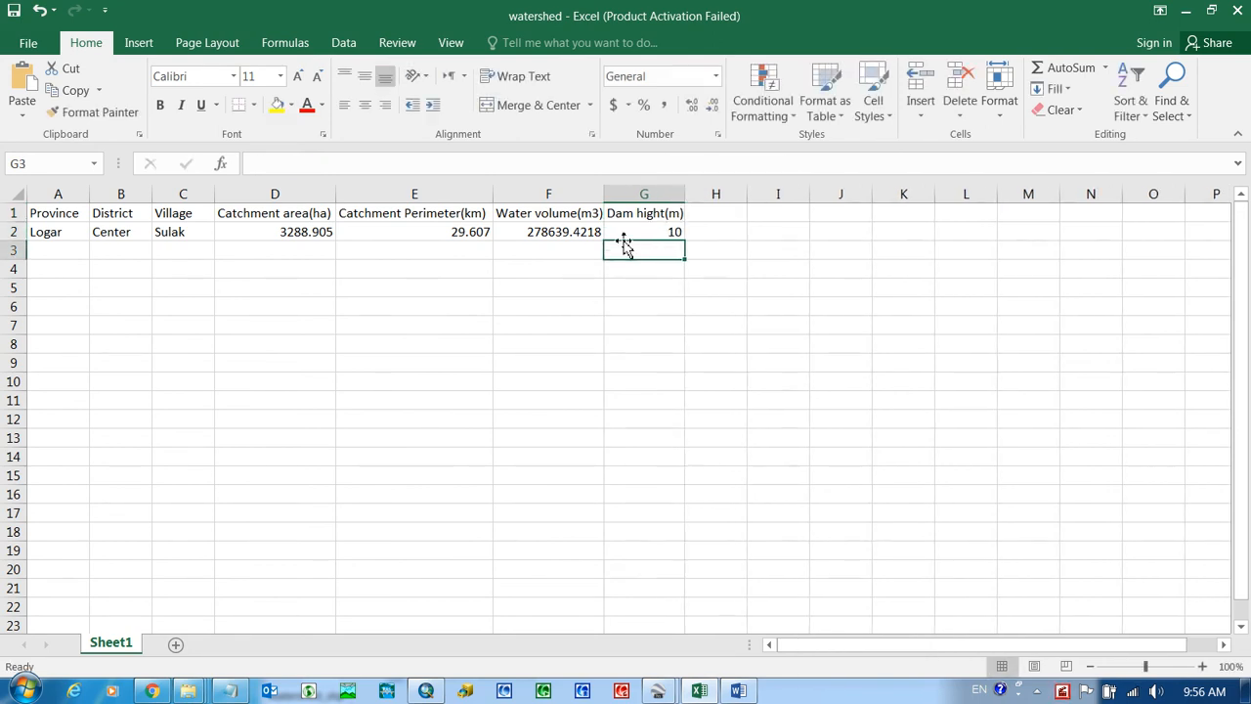
Step: Add a 'Water area(m2)' heading in H1 and widen column H to fit it
left_click(714, 213)
left_click_drag(686, 192, 691, 193)
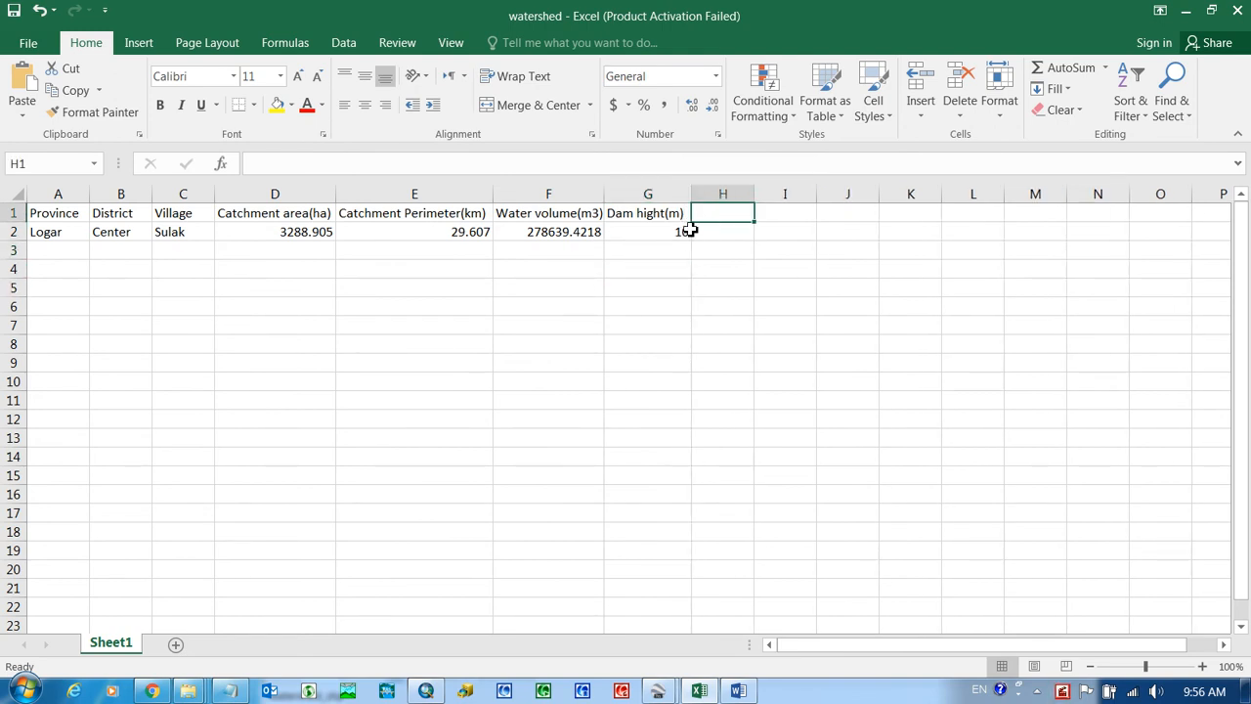
type("Wat")
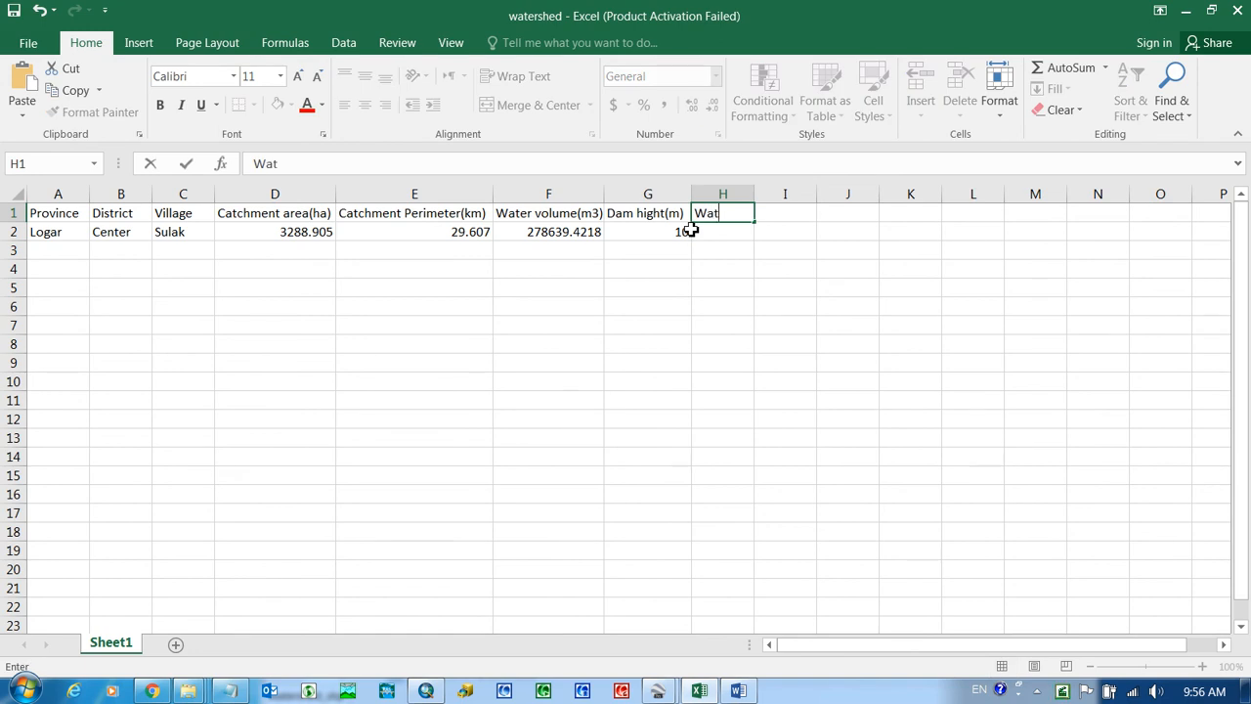
type("er area(m2")
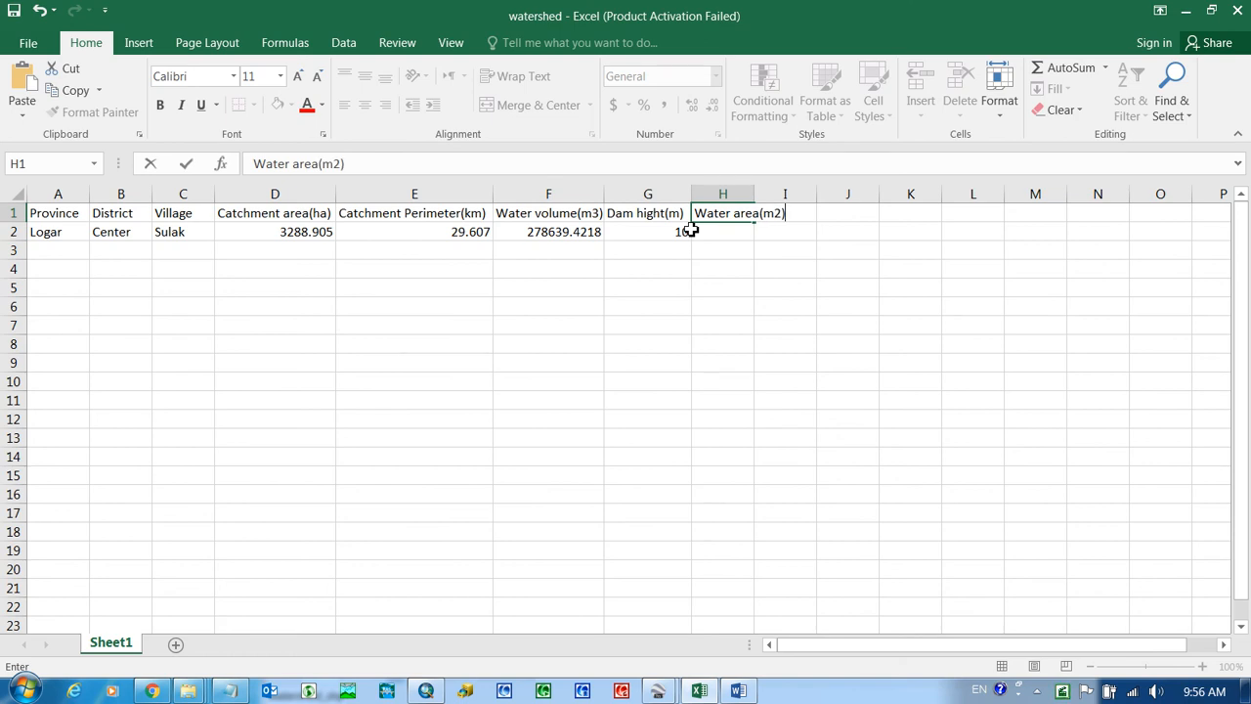
left_click(731, 238)
left_click_drag(755, 194, 787, 212)
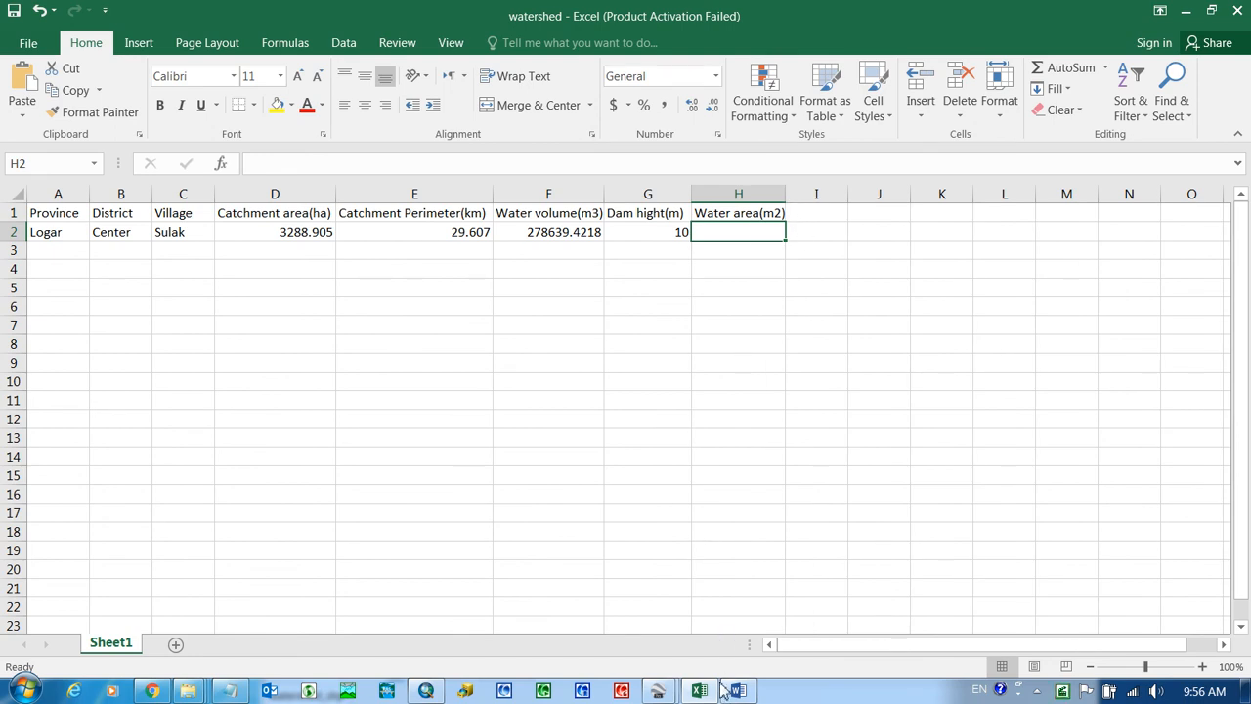
left_click(229, 691)
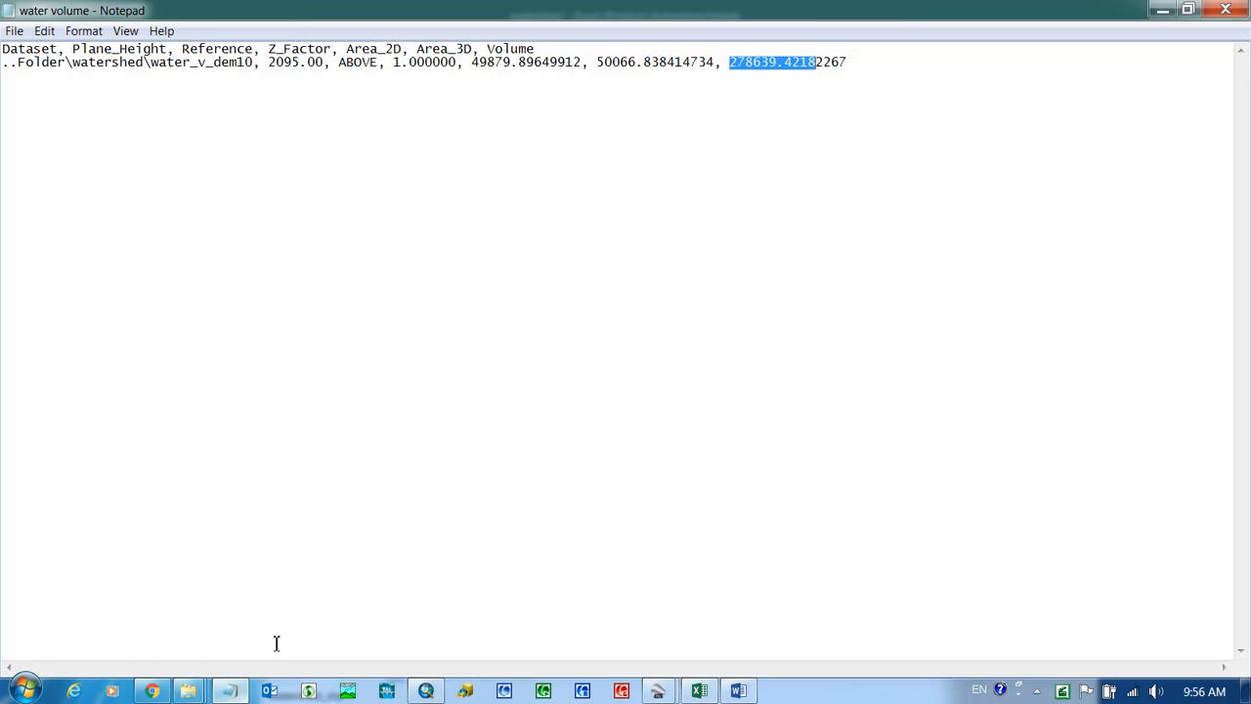
Step: Copy the Area_3D value 50066.838 from Notepad and return to Excel
left_click_drag(596, 61, 668, 65)
key("ctrl+c")
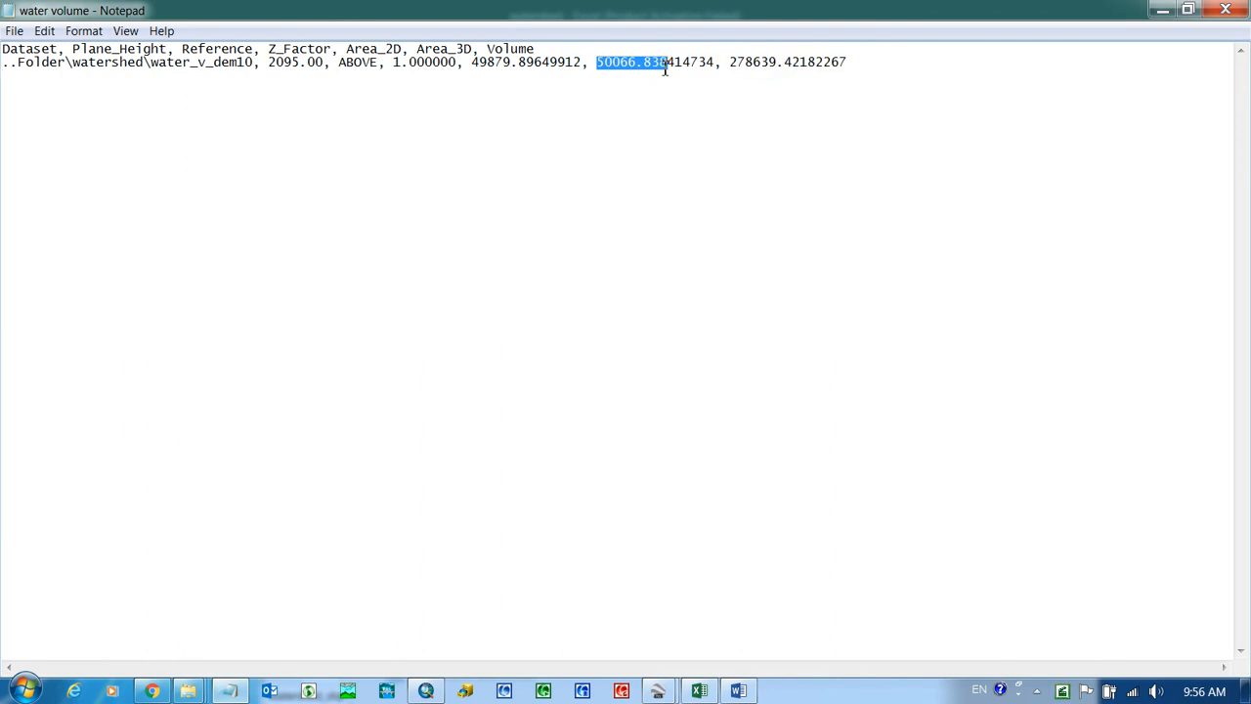
left_click(696, 691)
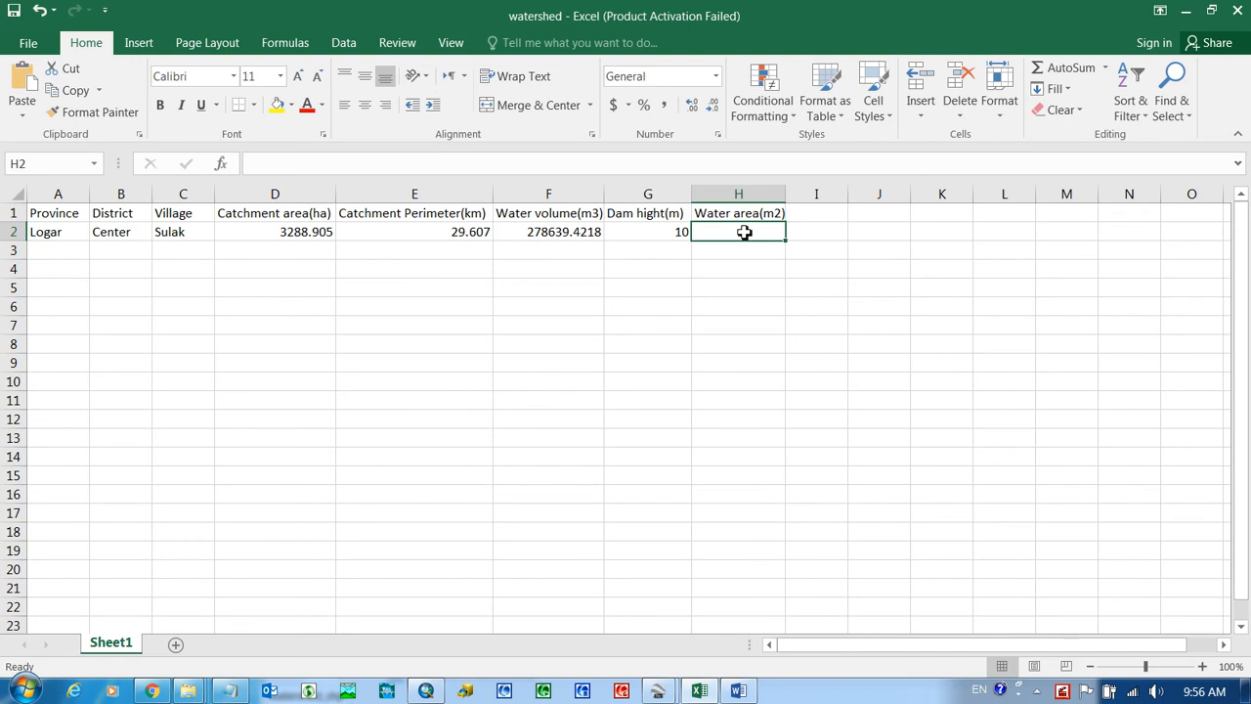
Step: Paste 50066.838 into H2, give table A1:H2 all borders, and set its font size to 7
key("ctrl+v")
key("Return")
left_click(729, 287)
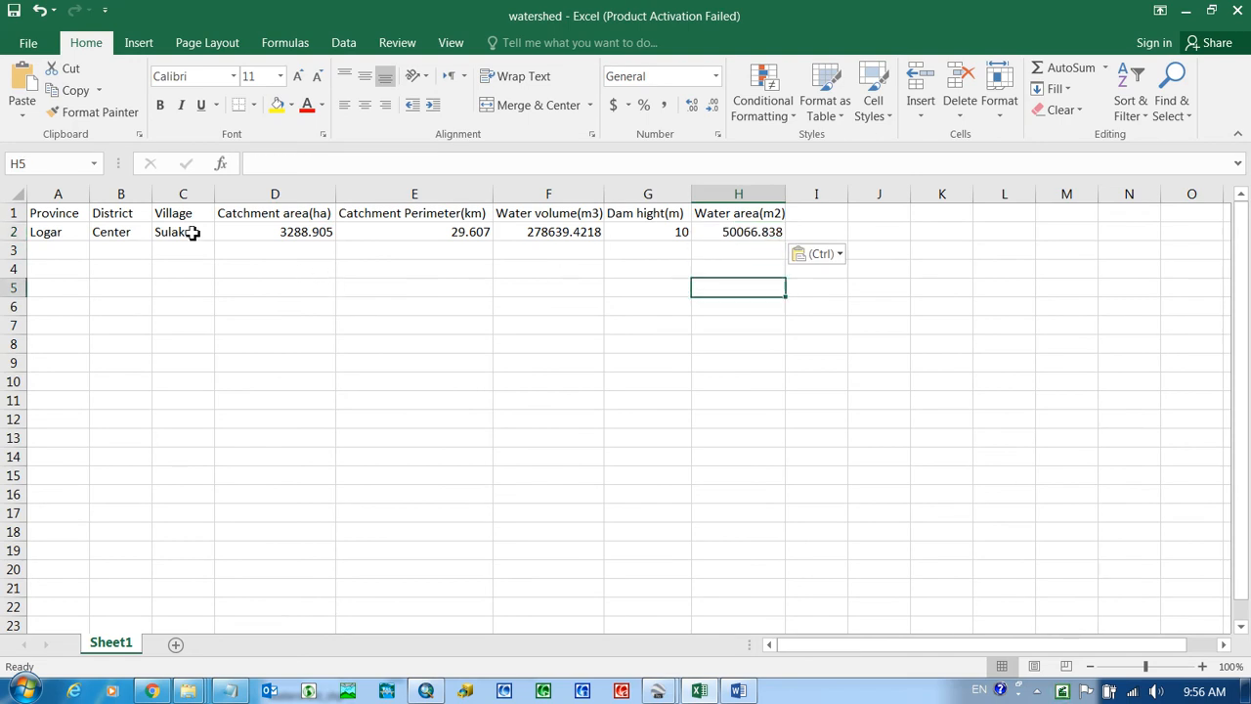
left_click_drag(61, 209, 779, 232)
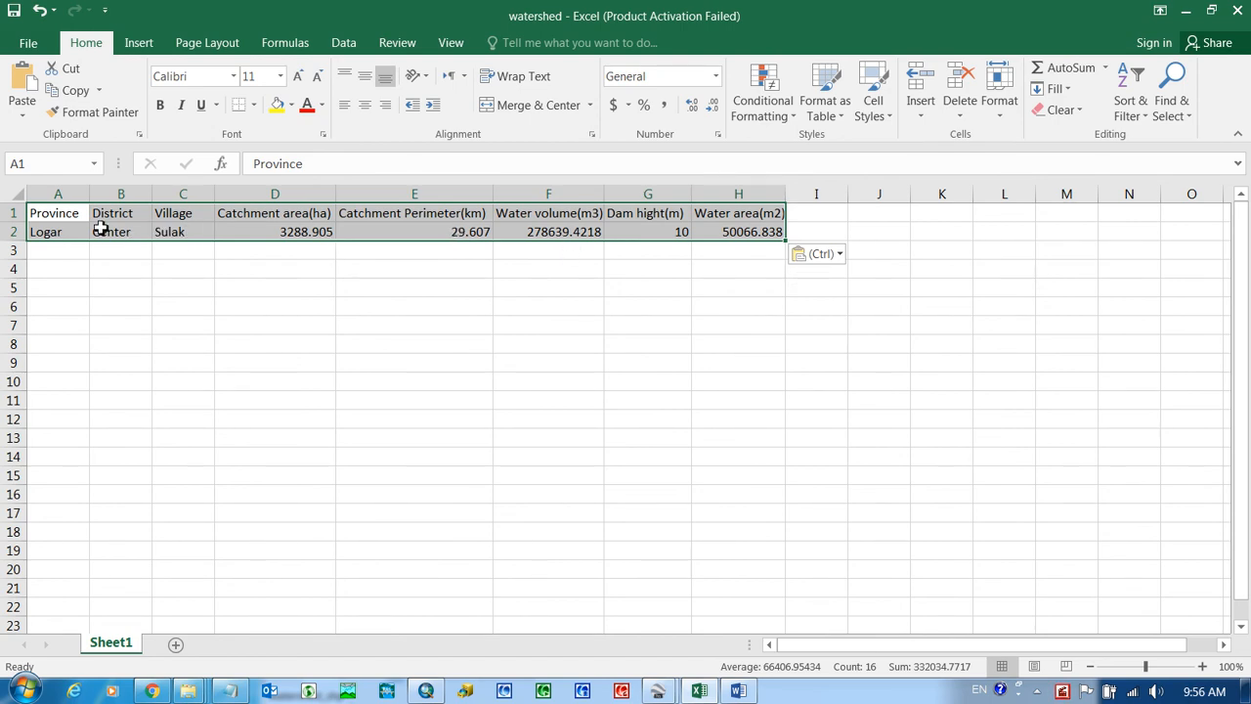
left_click(254, 104)
left_click(264, 271)
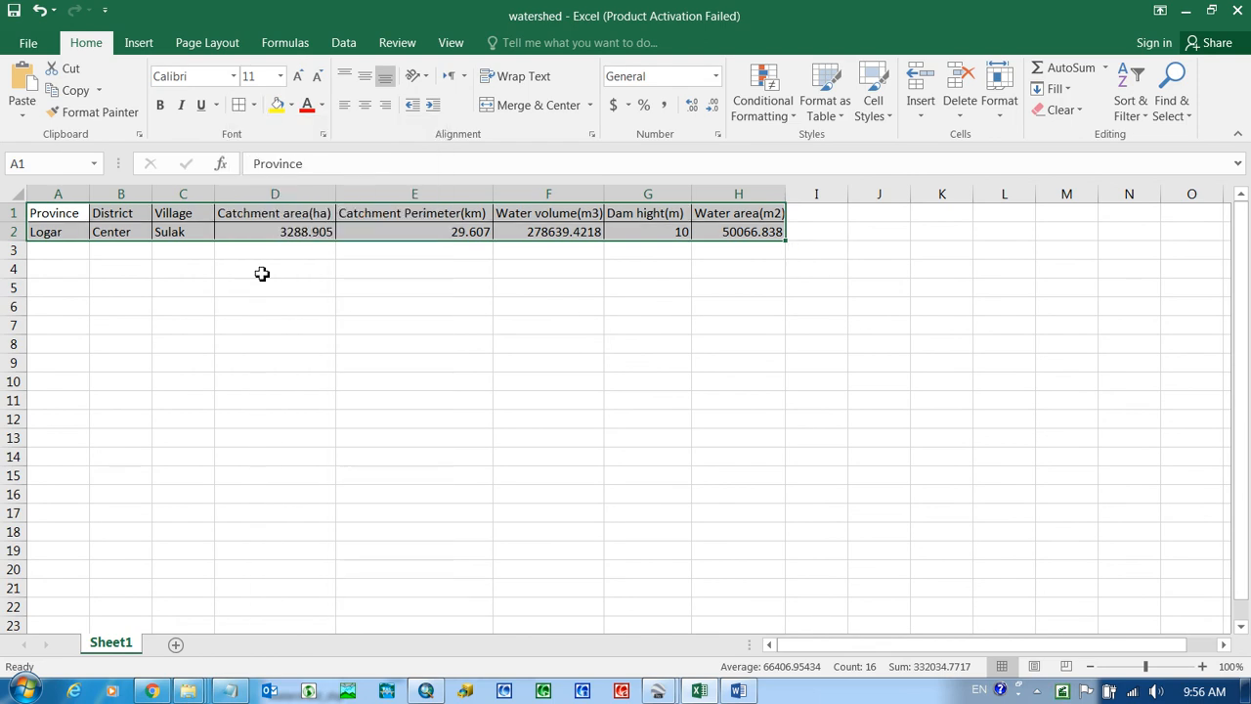
left_click(252, 78)
type("7")
key("Return")
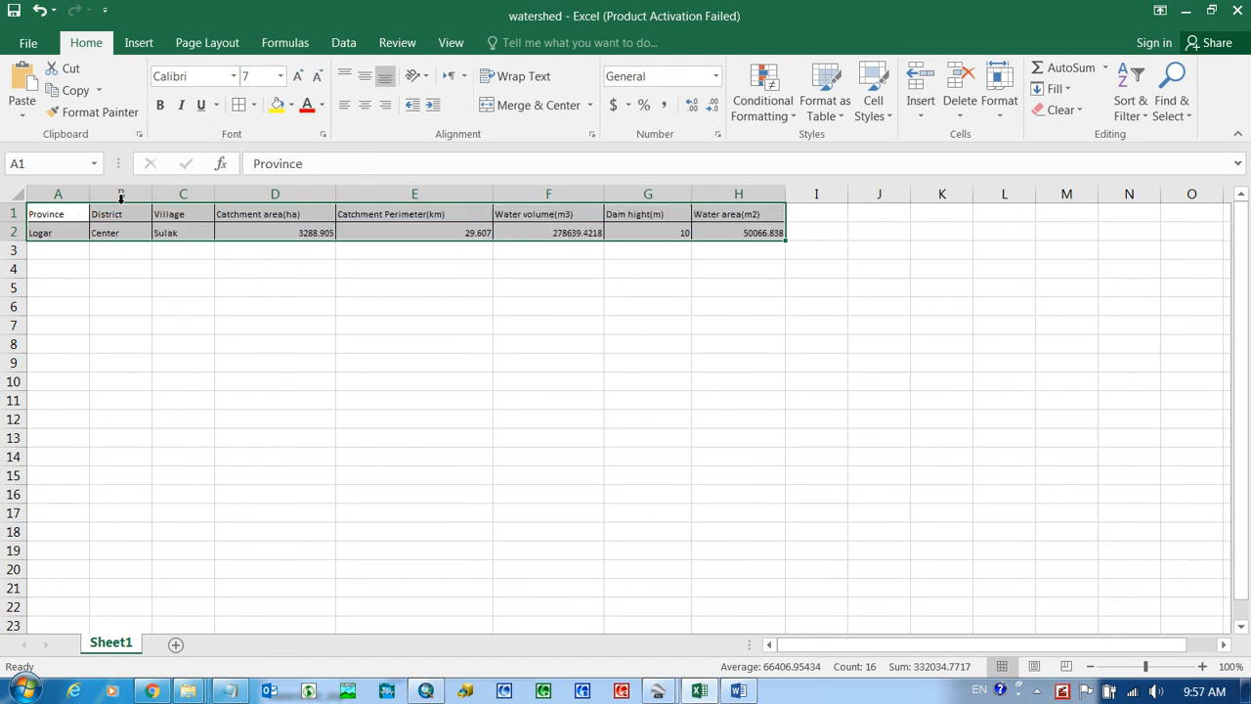
Step: Narrow columns A–H and row 1 to suit the smaller text, then copy the table
left_click_drag(91, 200, 108, 232)
left_click_drag(174, 196, 152, 200)
left_click_drag(270, 200, 239, 231)
left_click_drag(400, 193, 350, 195)
left_click_drag(462, 195, 436, 201)
left_click_drag(523, 200, 503, 221)
left_click_drag(597, 204, 576, 224)
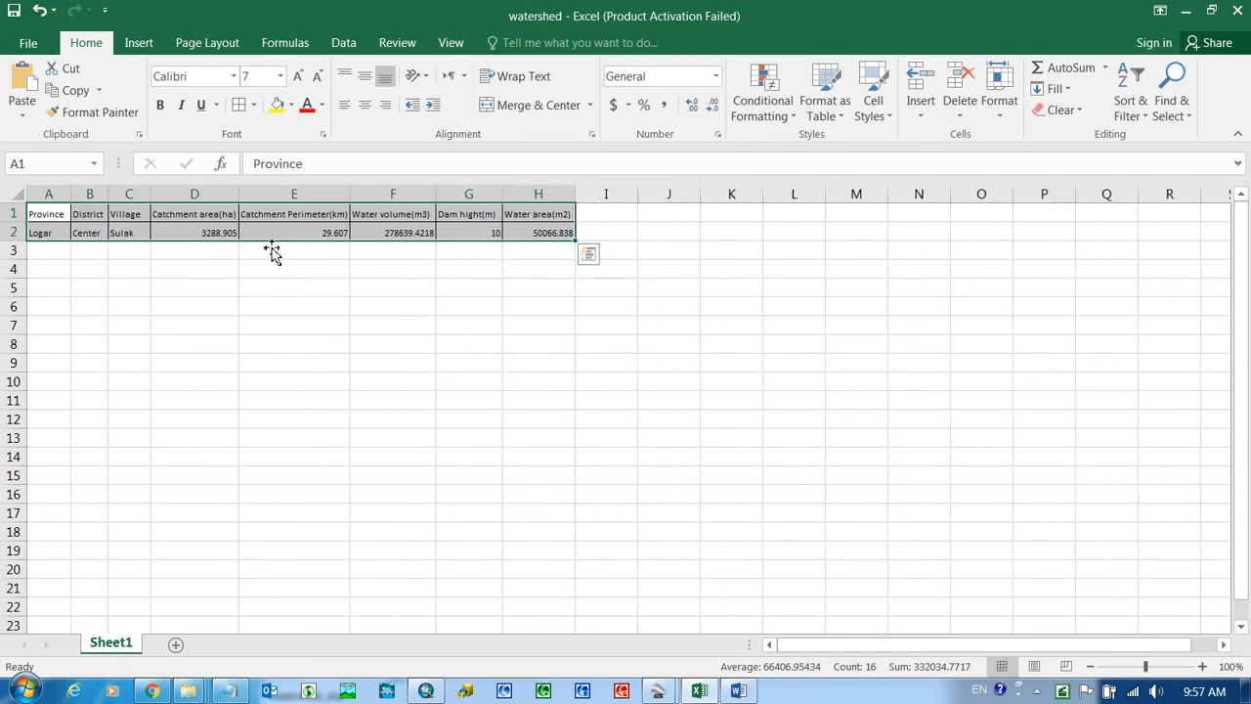
left_click_drag(24, 225, 537, 238)
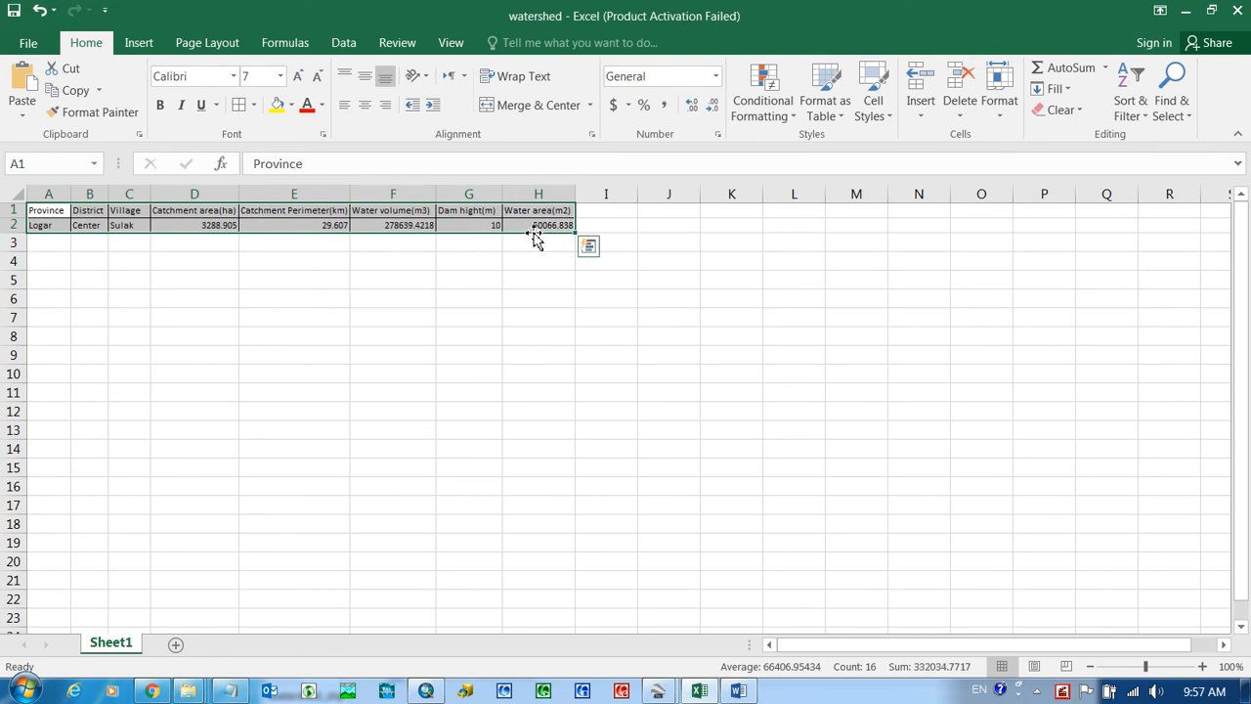
key("ctrl+c")
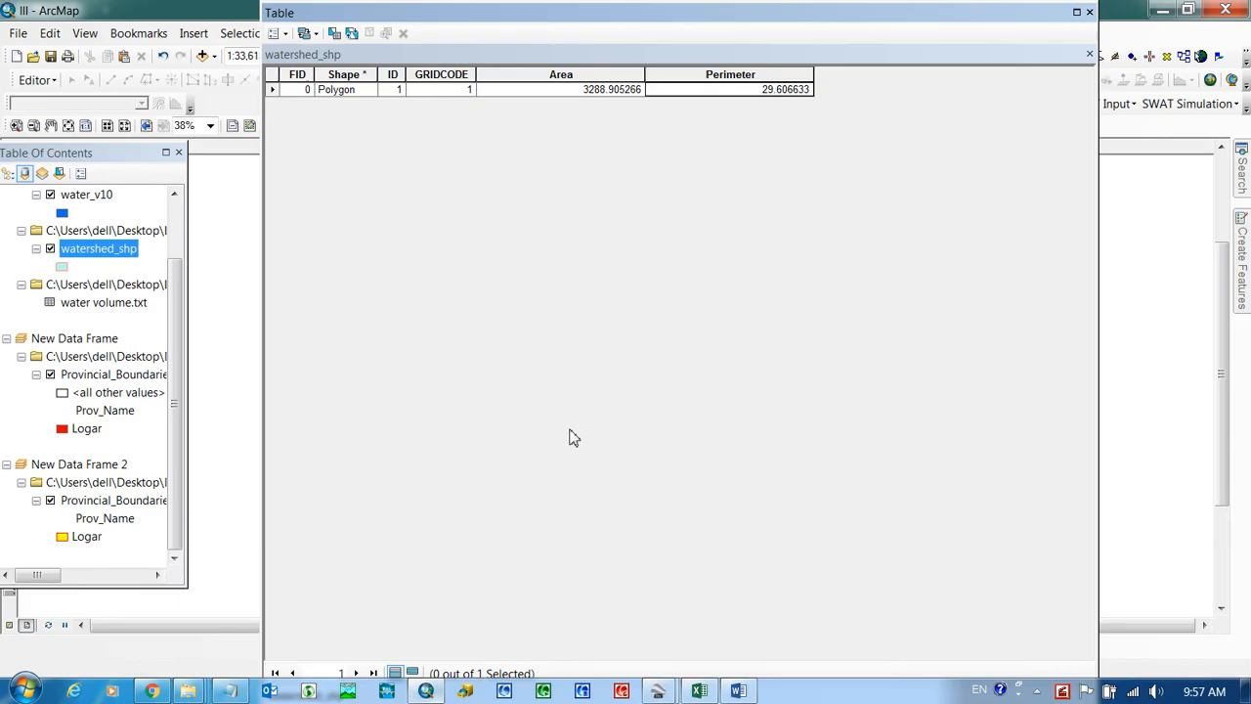
Step: Paste the Excel table into the ArcMap layout and stretch it along the map frame's bottom
left_click(430, 692)
left_click(1089, 12)
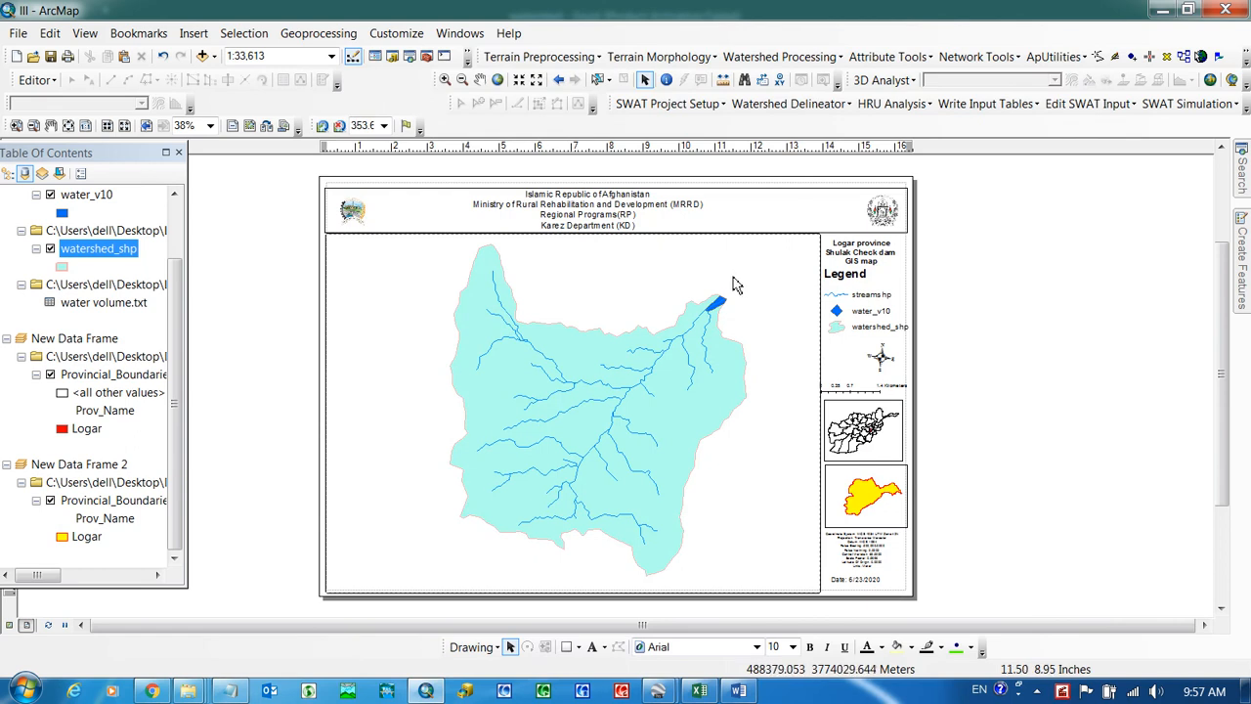
key("ctrl+v")
left_click_drag(625, 401, 457, 589)
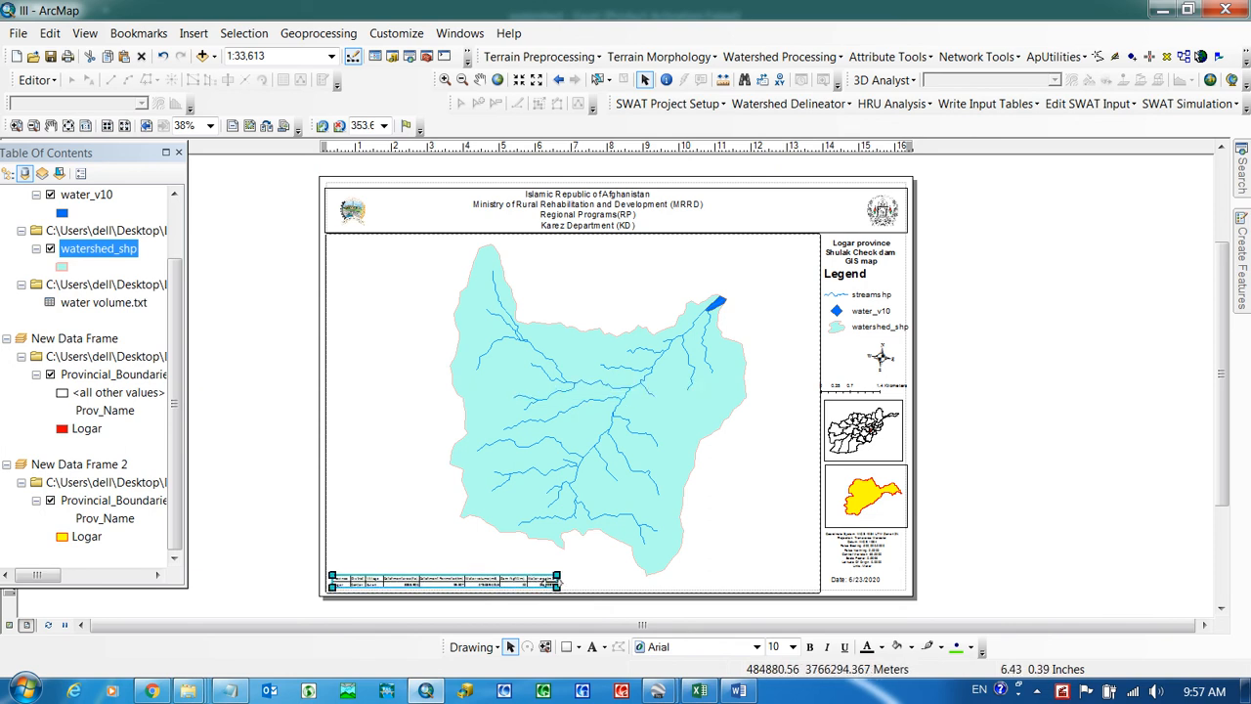
left_click(560, 578)
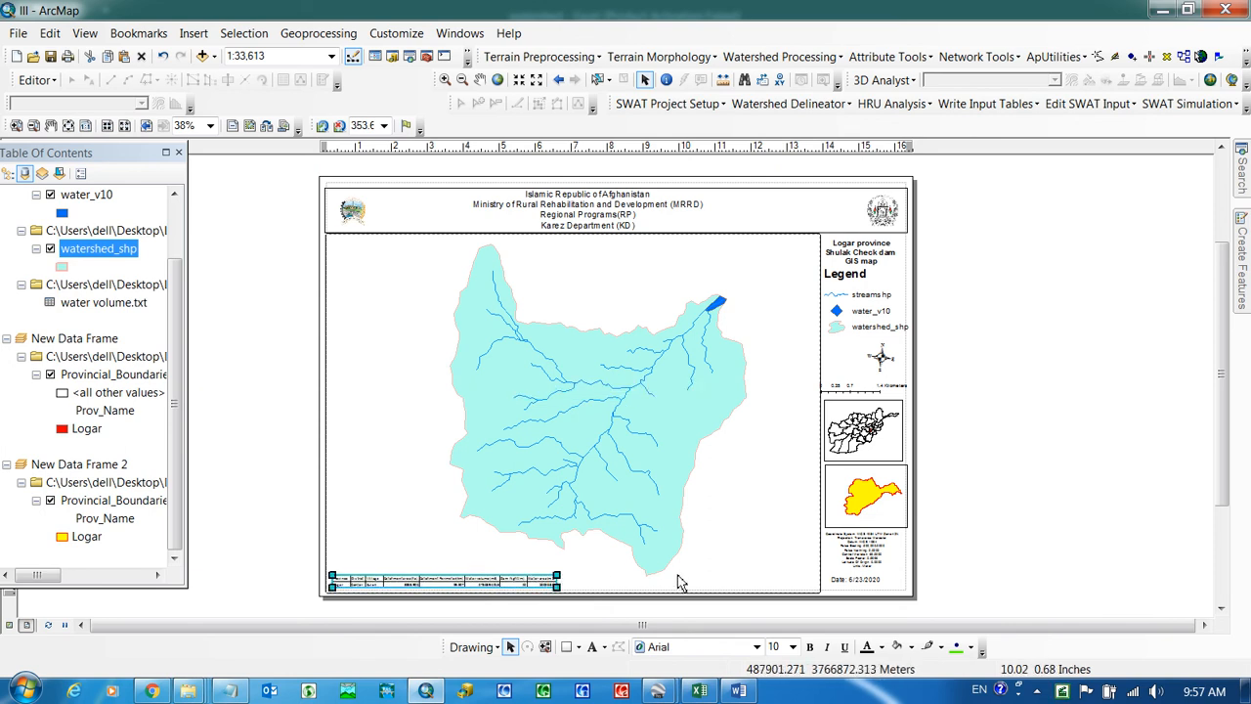
left_click_drag(793, 573, 819, 579)
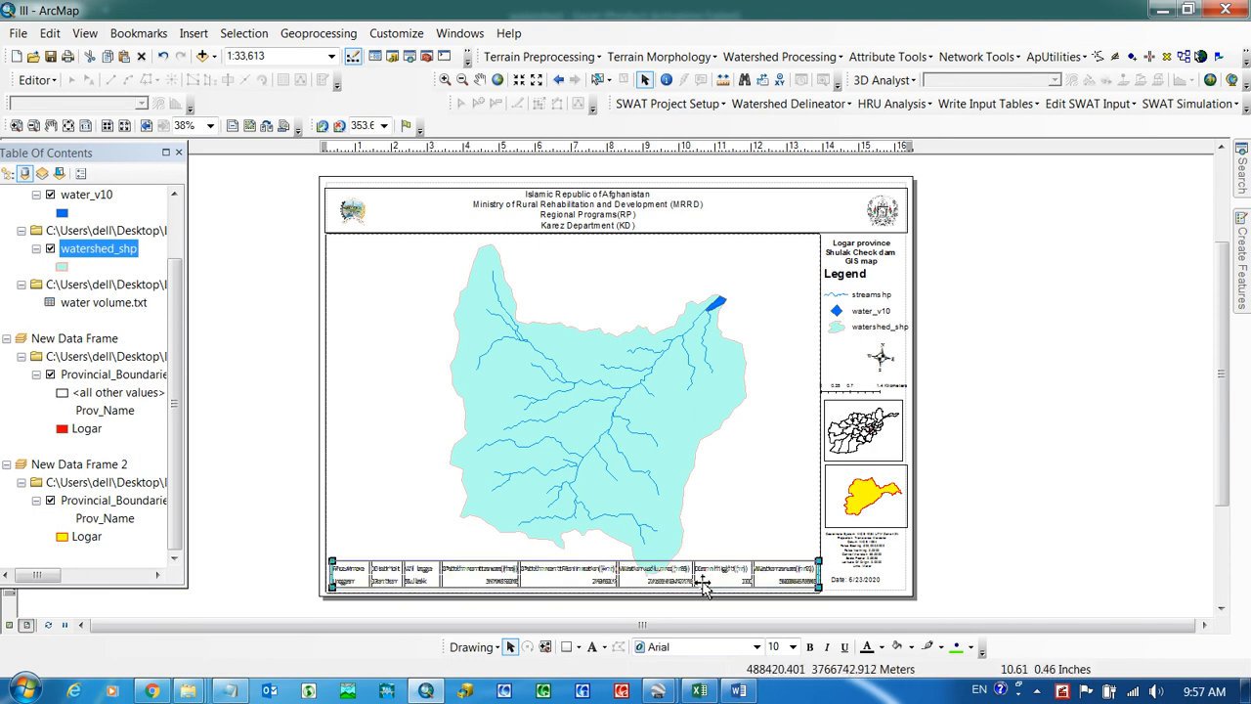
Step: Set the table picture's frame background to light green
right_click(699, 583)
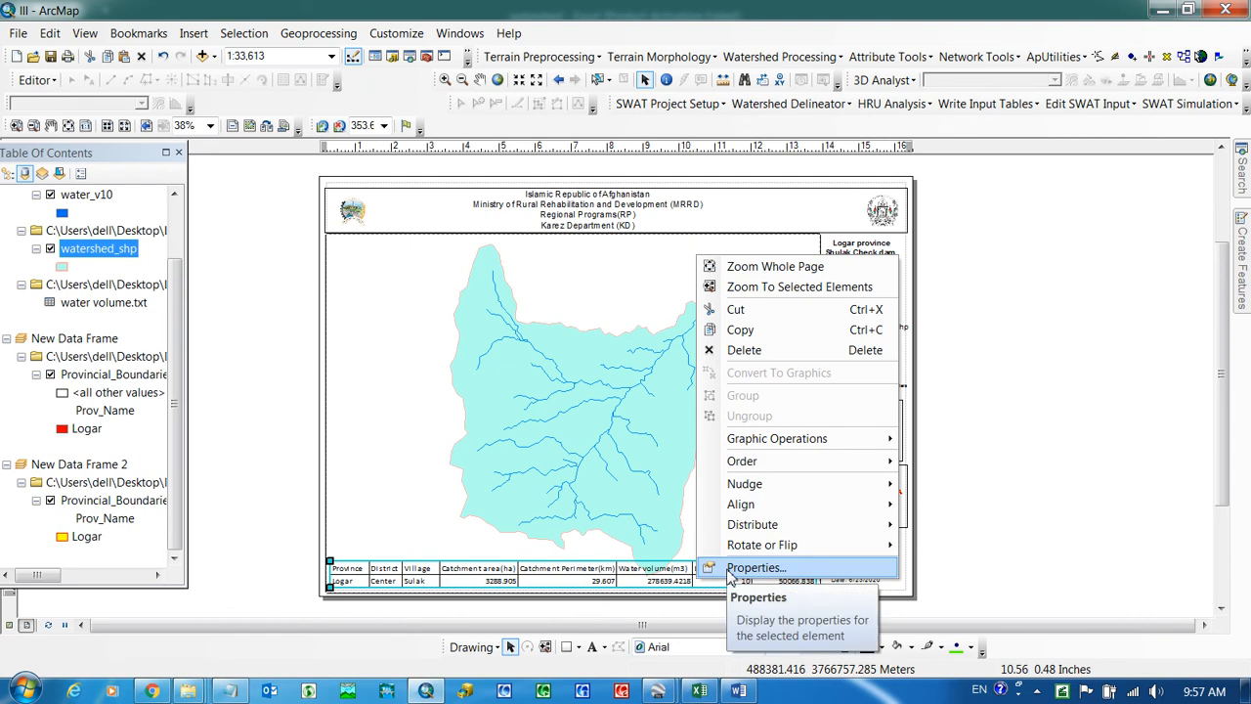
left_click(735, 571)
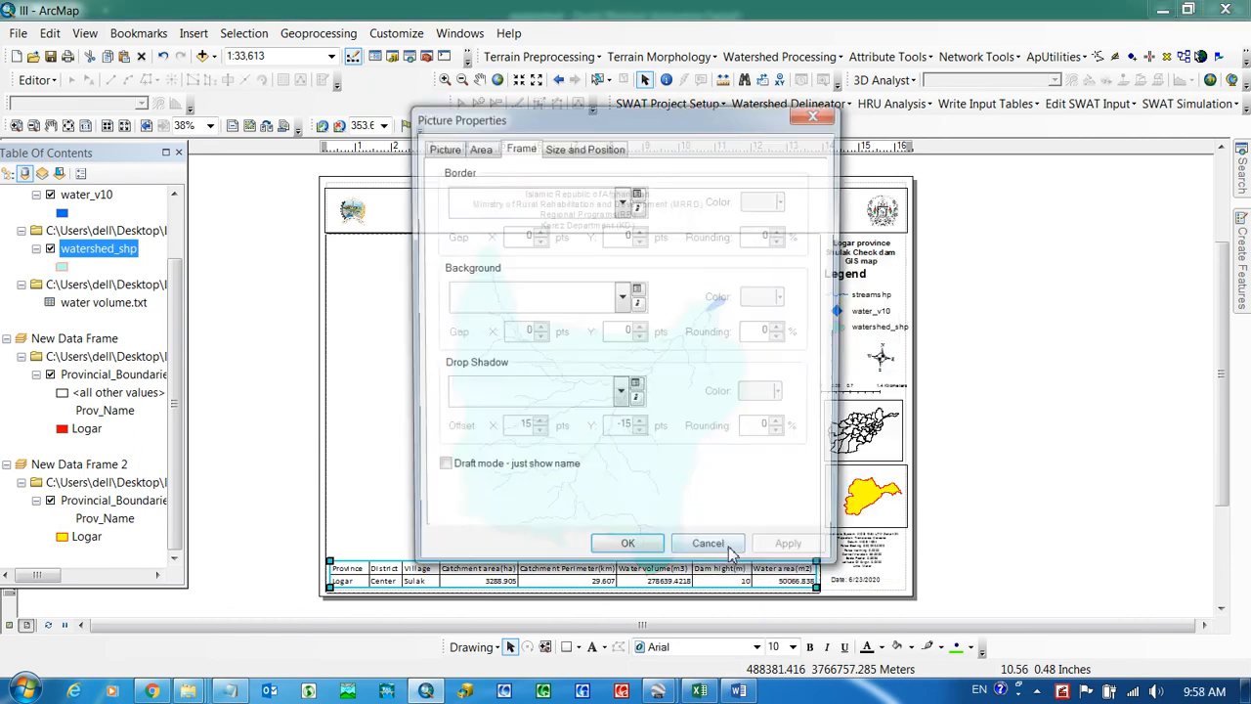
left_click(622, 300)
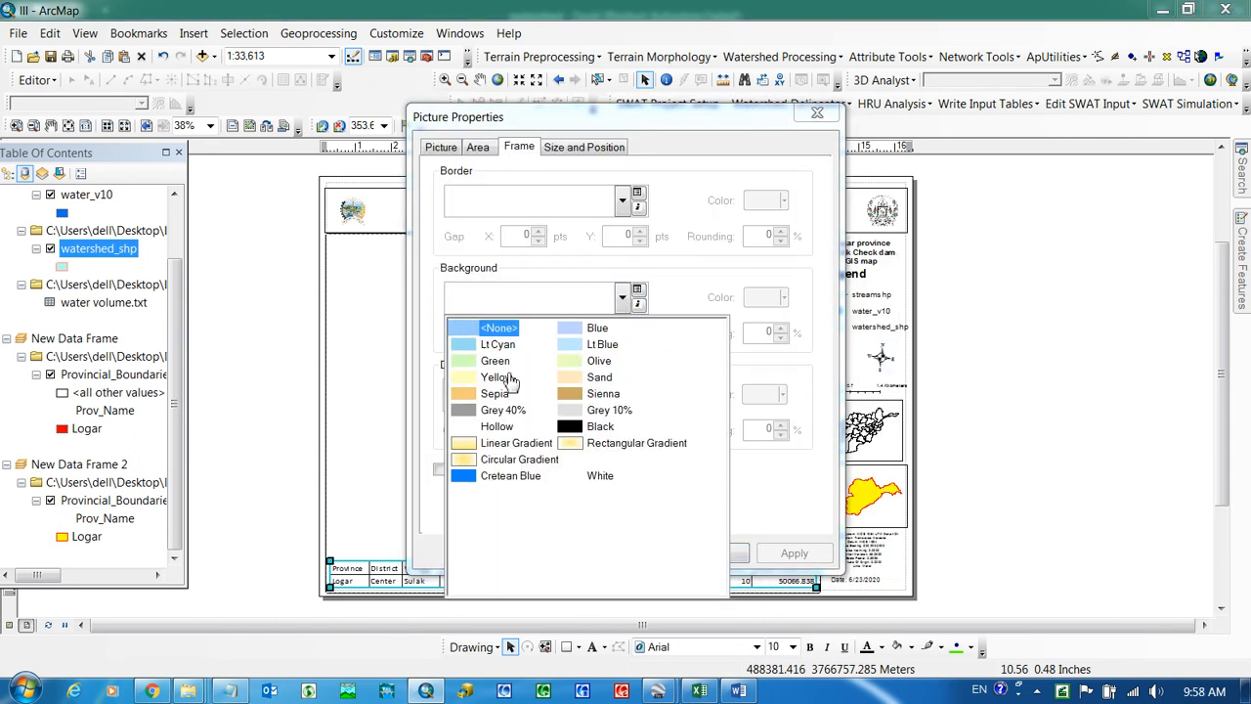
left_click(489, 360)
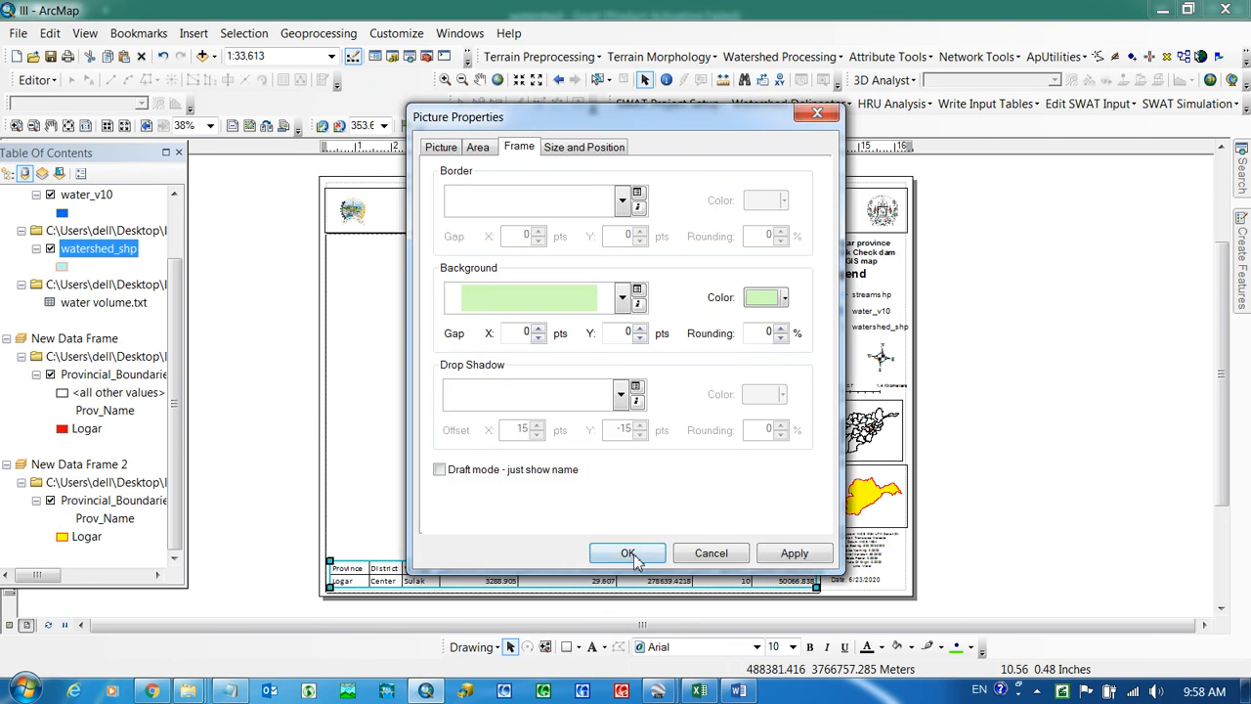
left_click(631, 554)
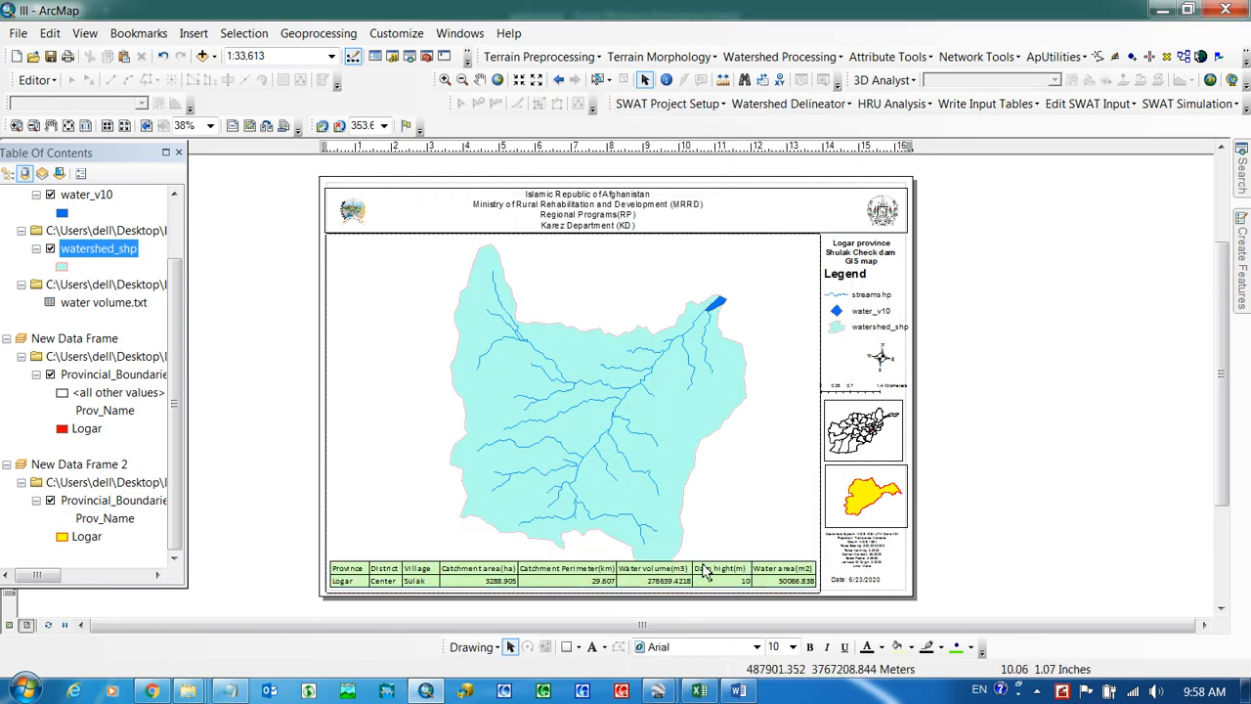
left_click(595, 476)
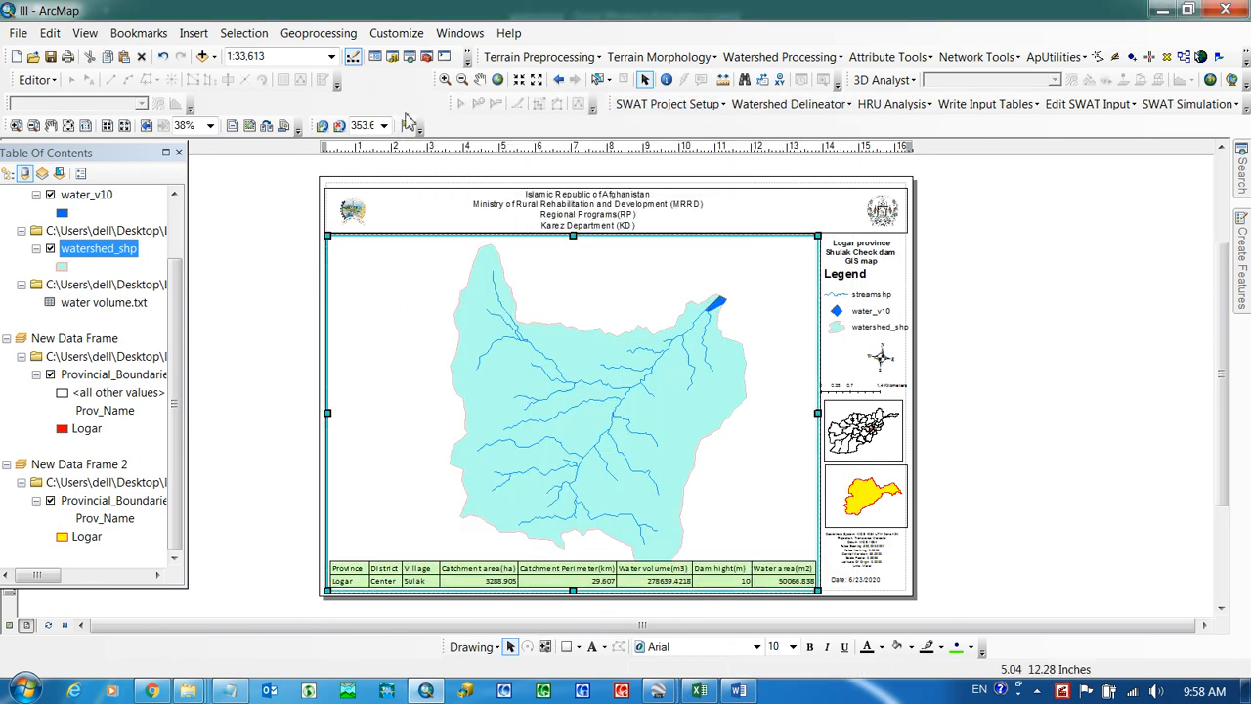
Step: Rotate the data frame to 5.95 degrees, zoom out to 1:35,079, and pan the watershed to the centre
left_click_drag(662, 313, 672, 335)
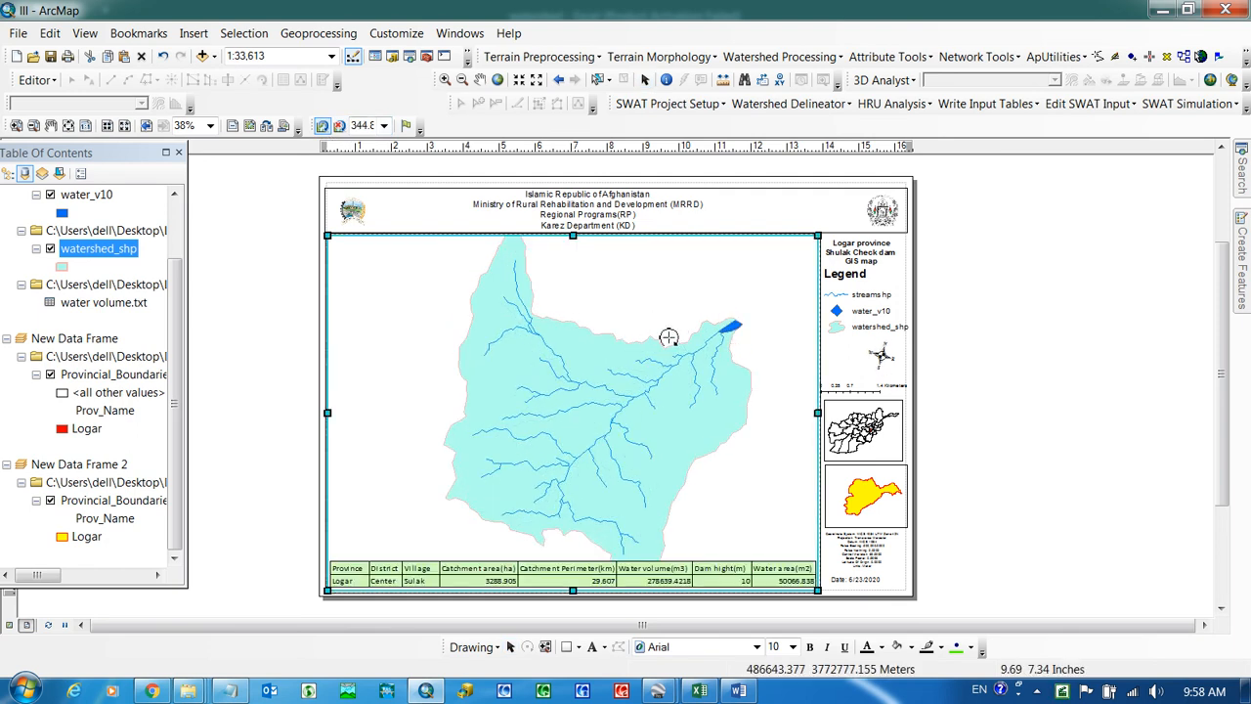
left_click(467, 80)
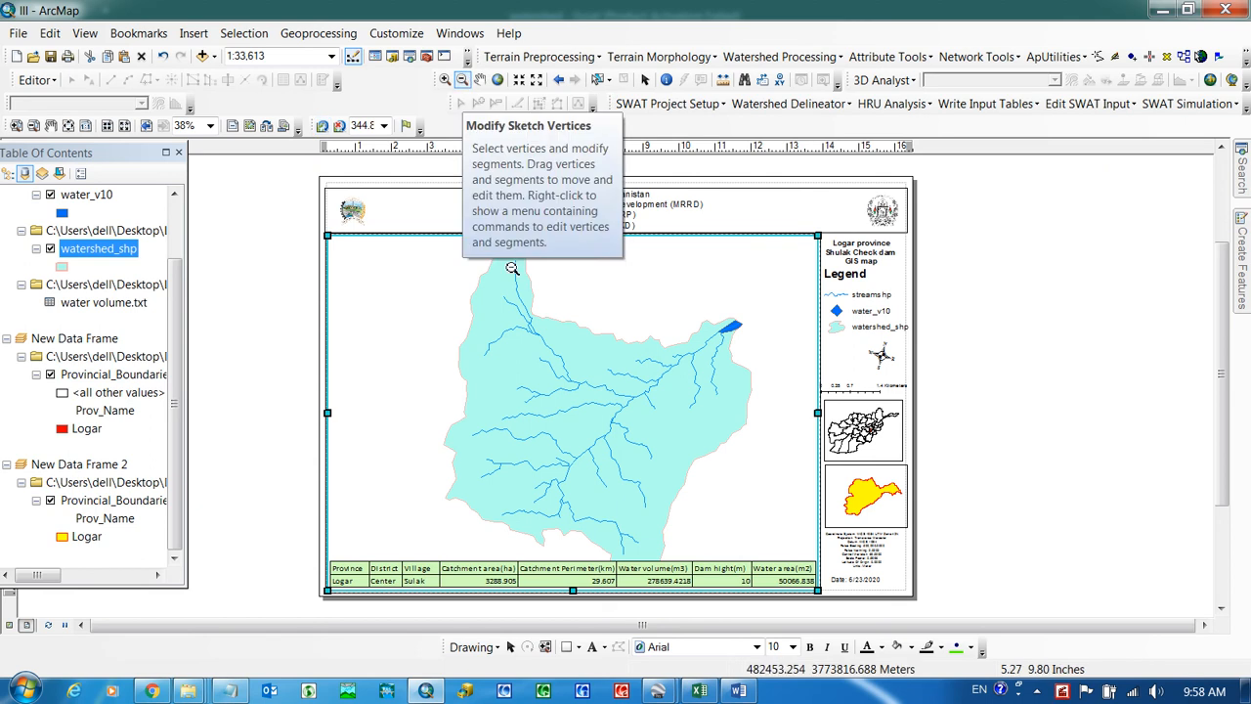
left_click_drag(407, 241, 757, 537)
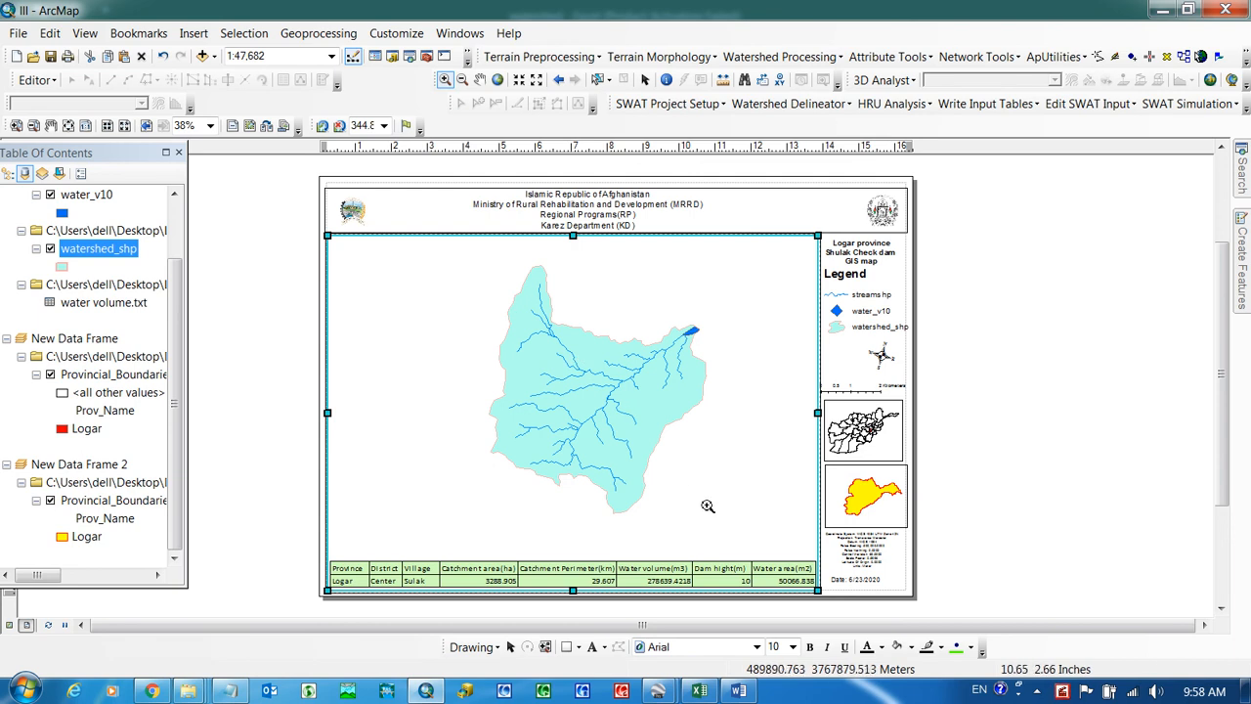
scroll(723, 515, "up", 1)
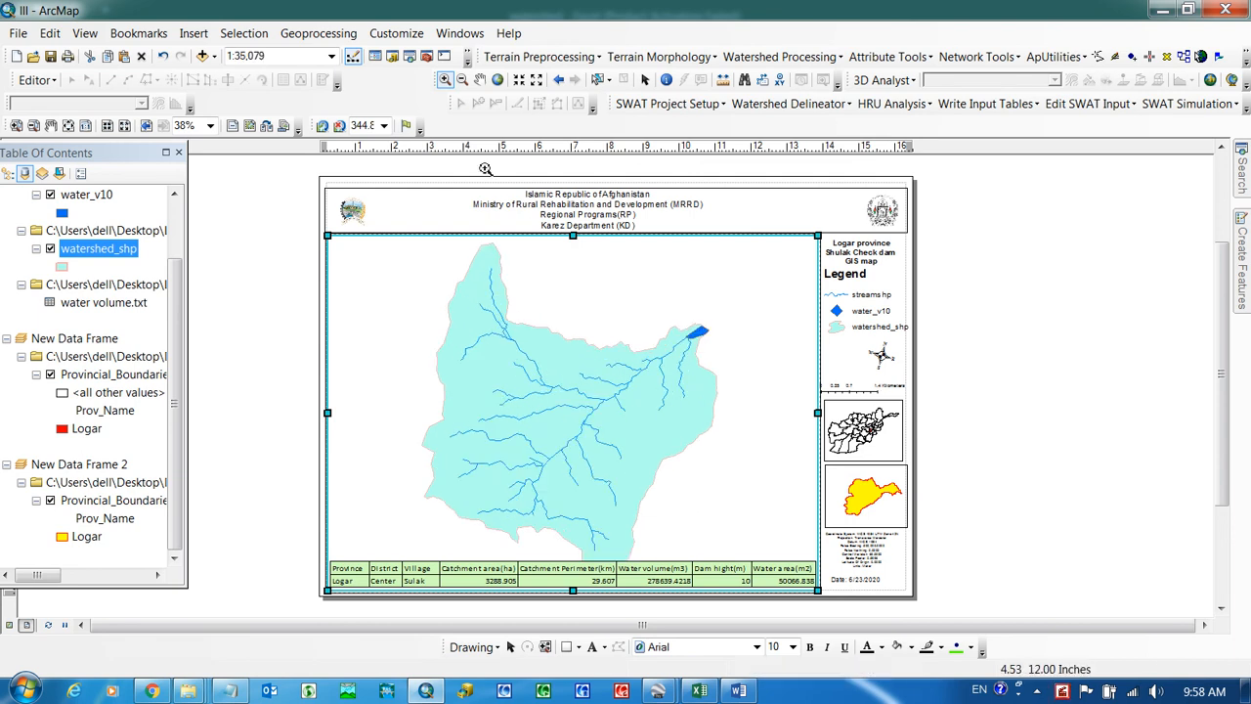
left_click(478, 82)
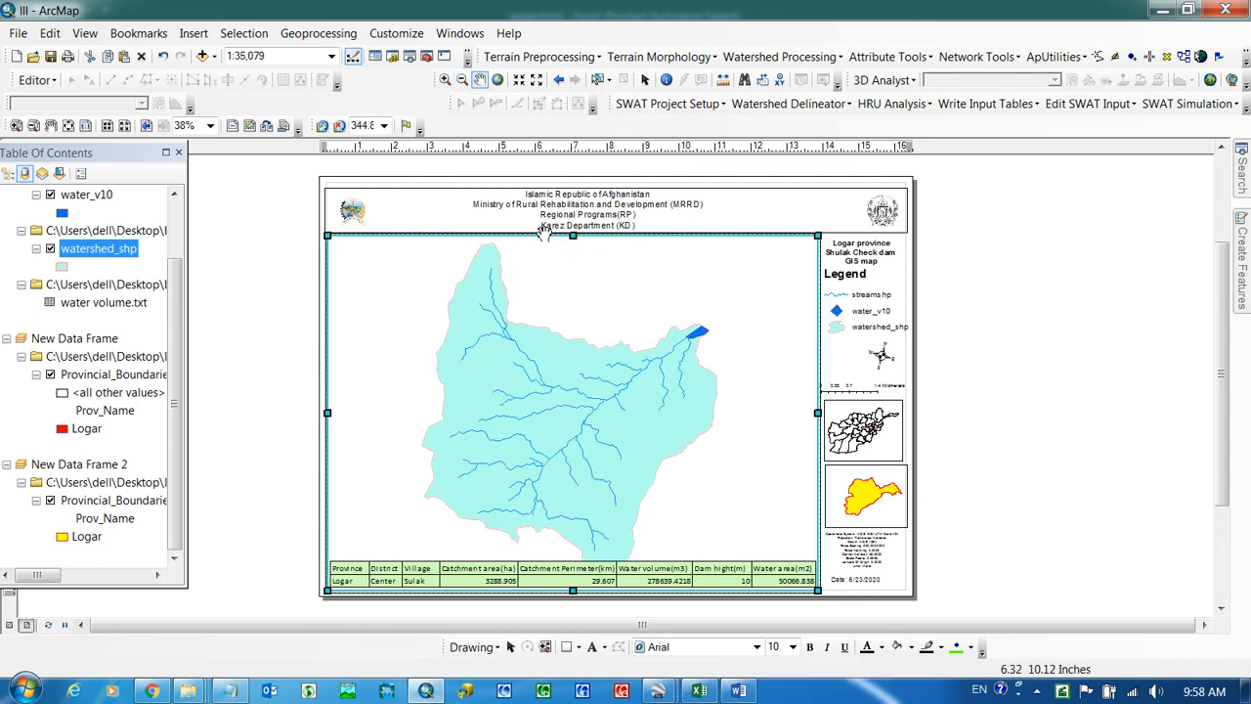
left_click(323, 131)
left_click_drag(683, 392, 659, 373)
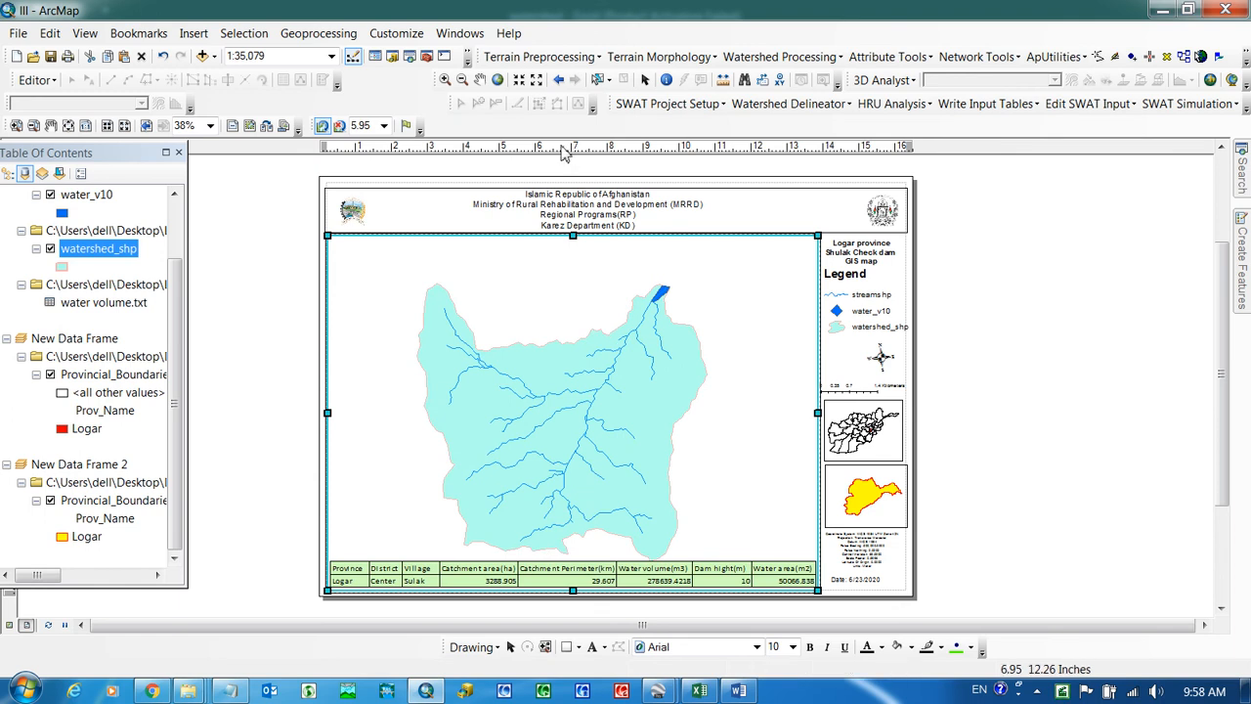
left_click(481, 81)
left_click_drag(576, 381, 615, 367)
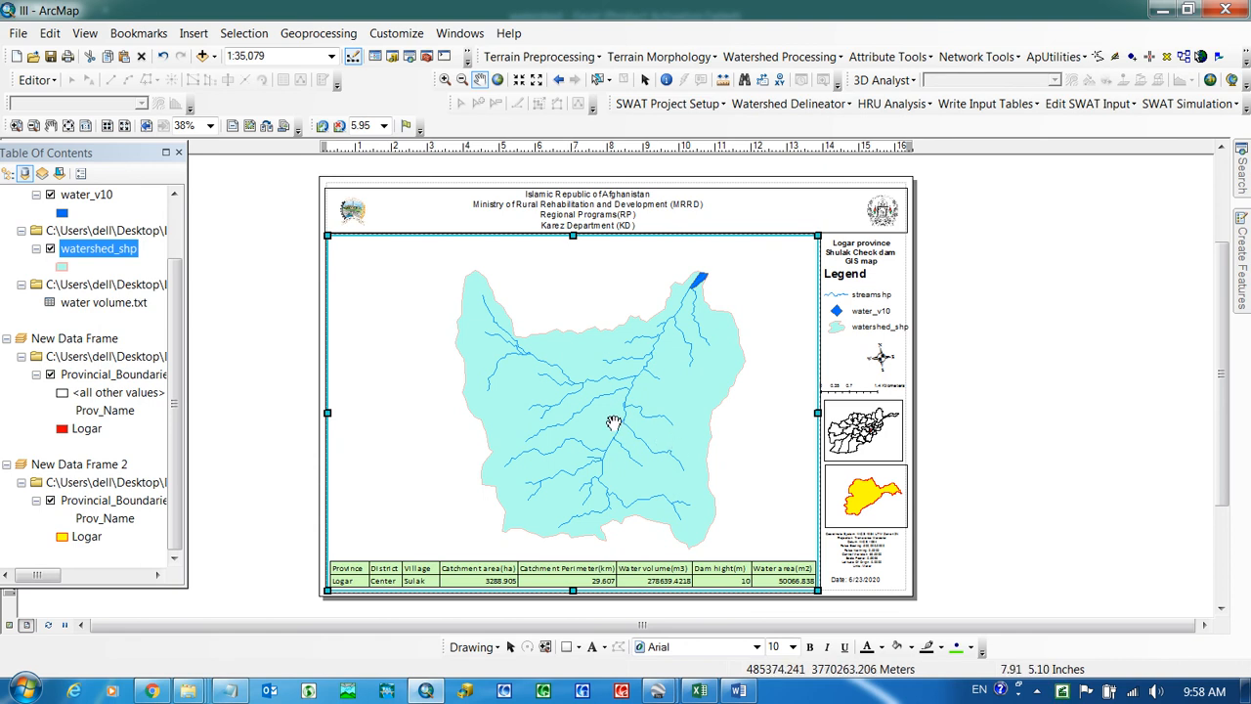
Step: Insert an Alternating Scale Bar 1 with division units in Kilometers
left_click(194, 33)
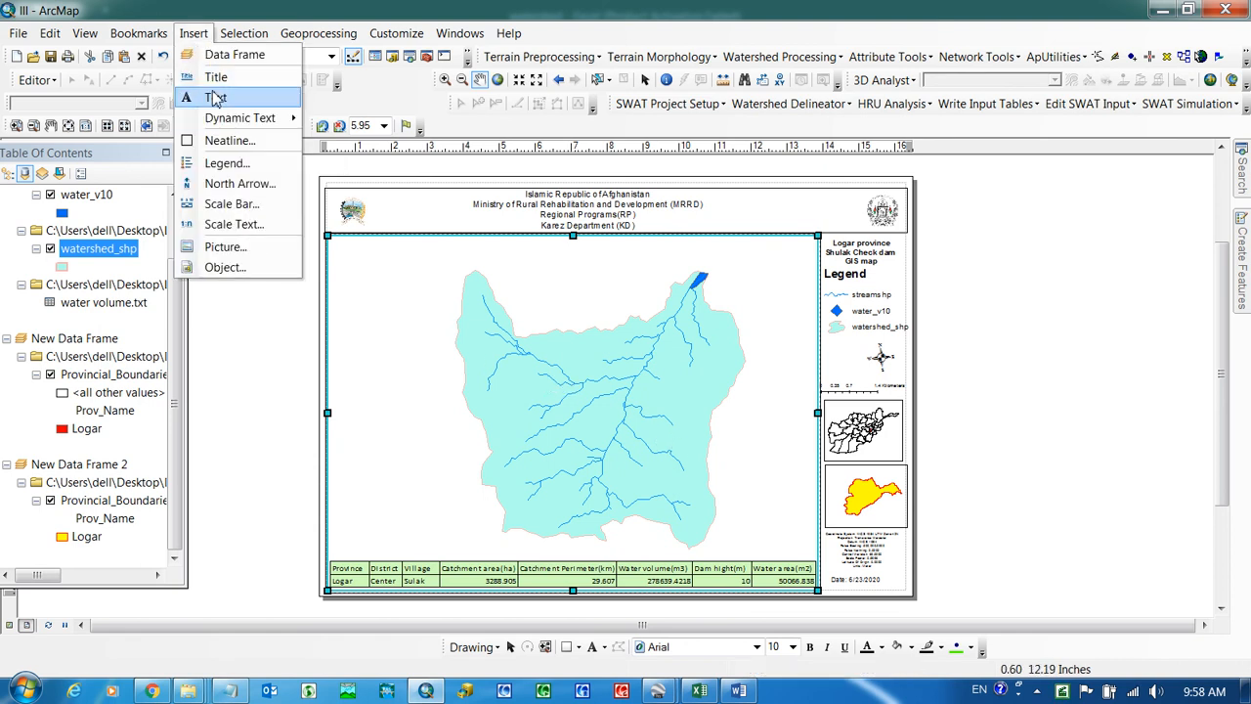
left_click(238, 203)
left_click(99, 320)
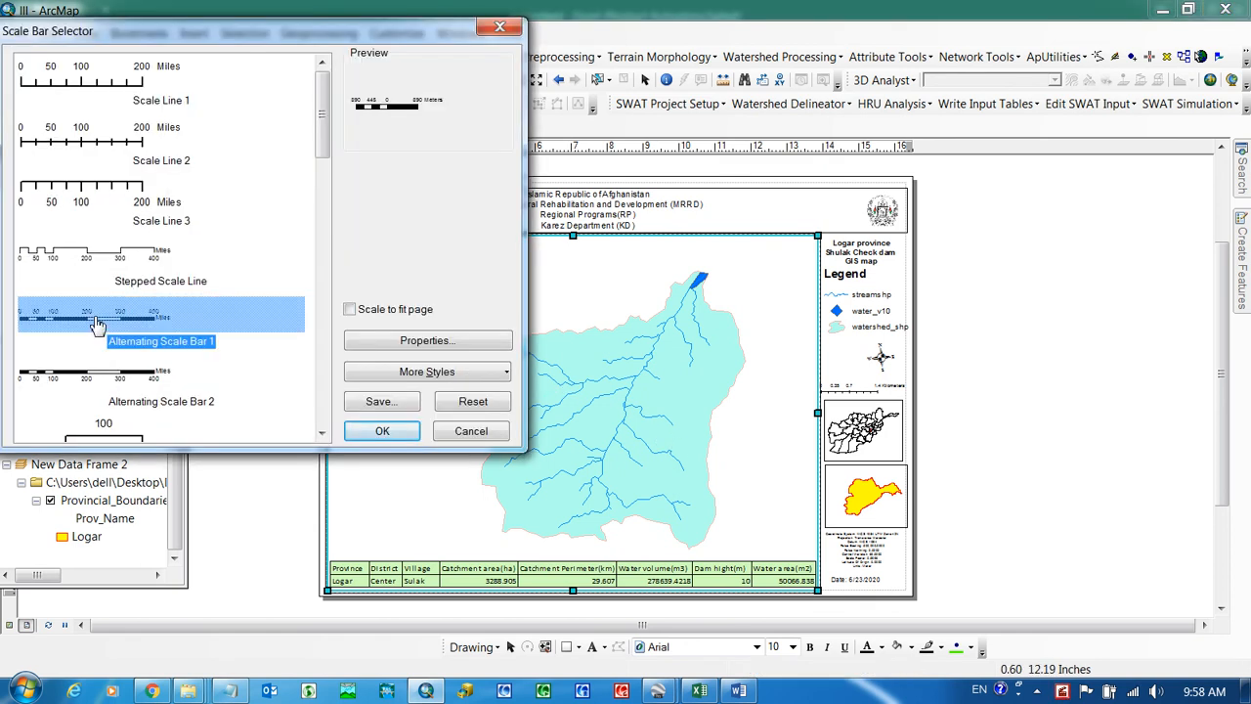
left_click(383, 431)
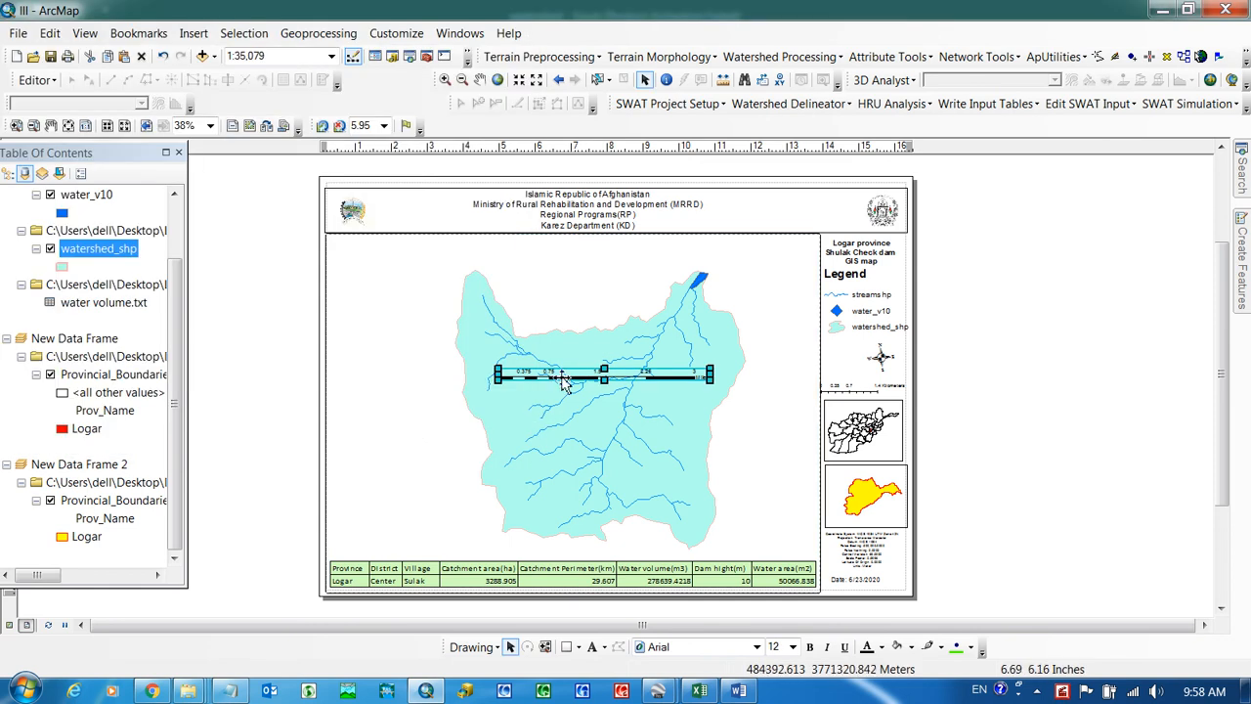
right_click(563, 379)
left_click(601, 517)
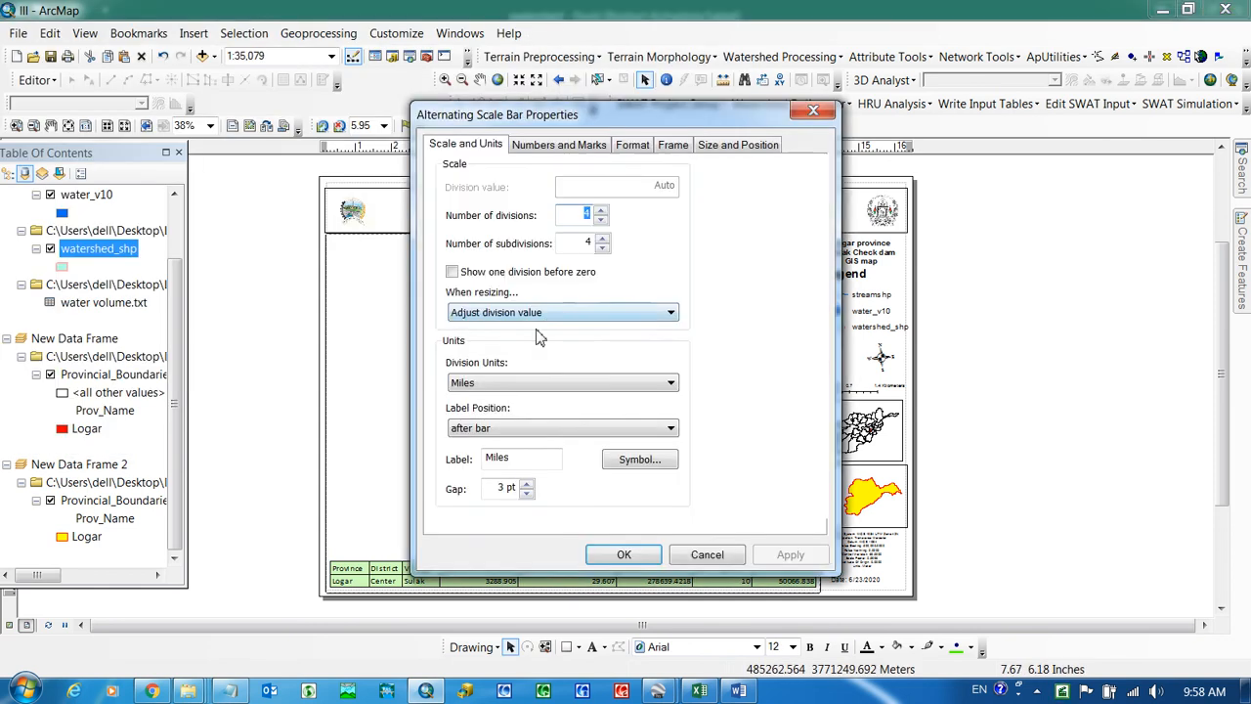
left_click(517, 383)
left_click(479, 462)
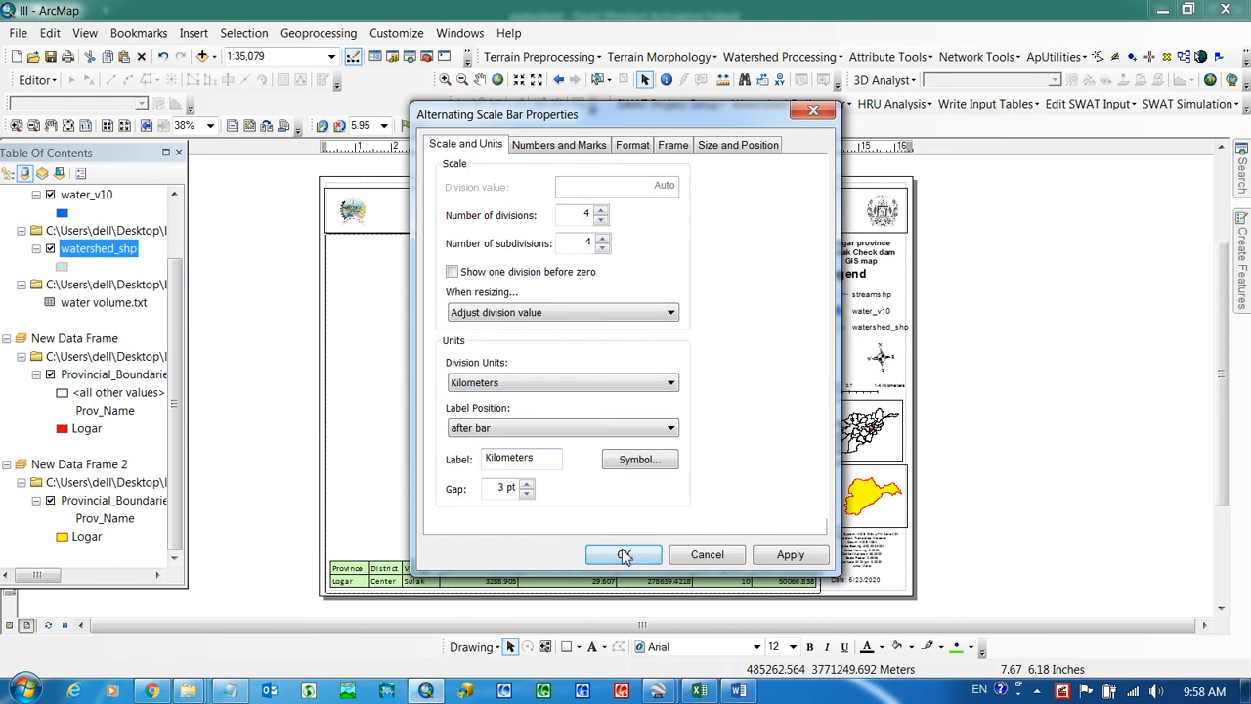
left_click(622, 553)
Step: Make the scale bar's text yellow and its bar orange
right_click(591, 383)
left_click(651, 271)
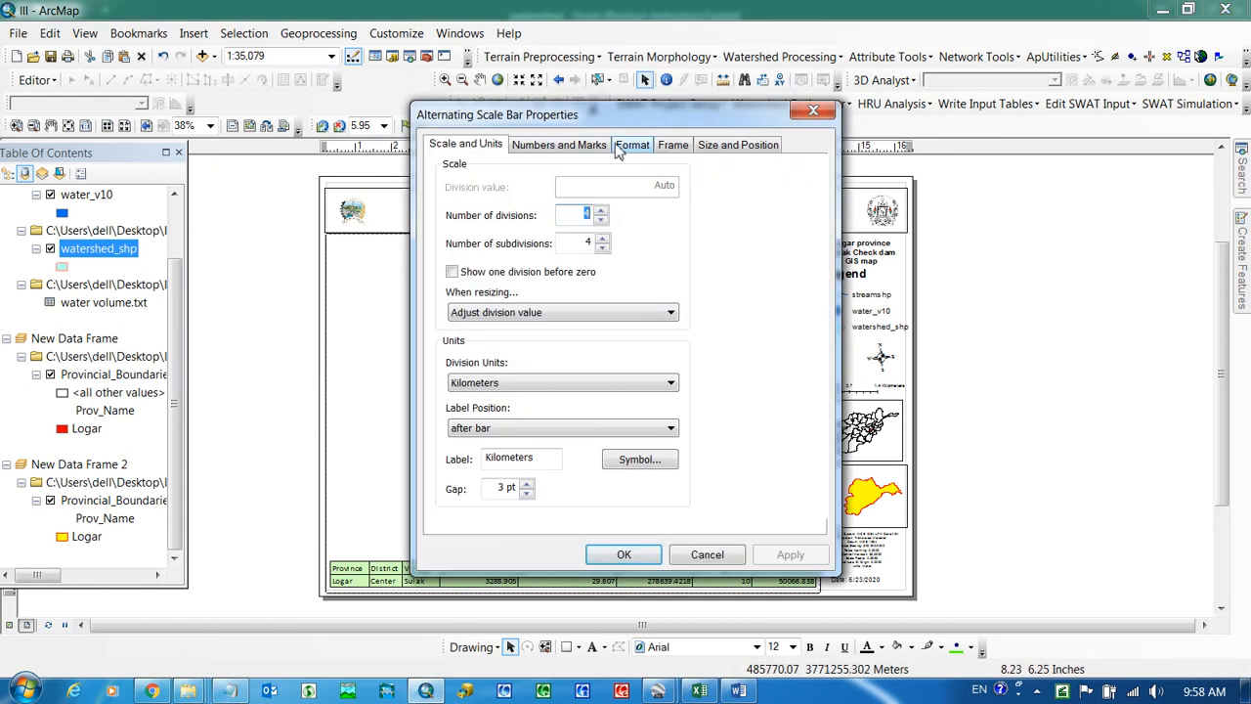
left_click(630, 146)
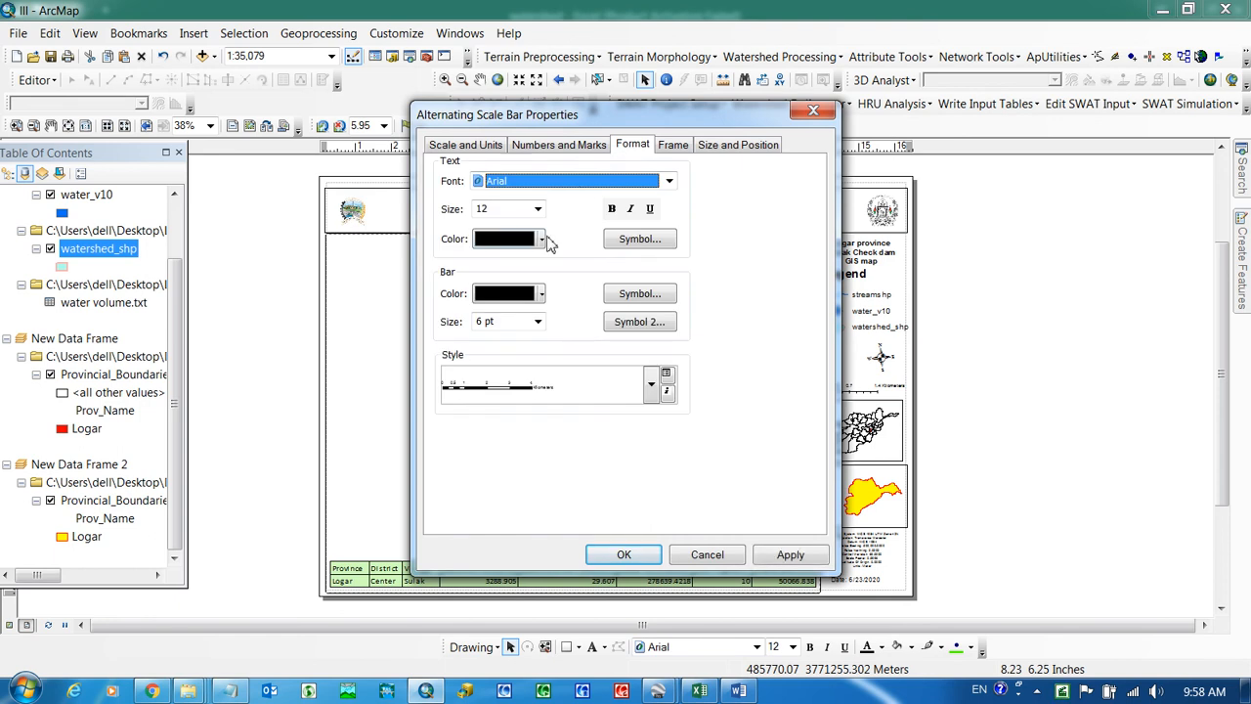
left_click(543, 239)
left_click(537, 313)
left_click(541, 293)
left_click(506, 368)
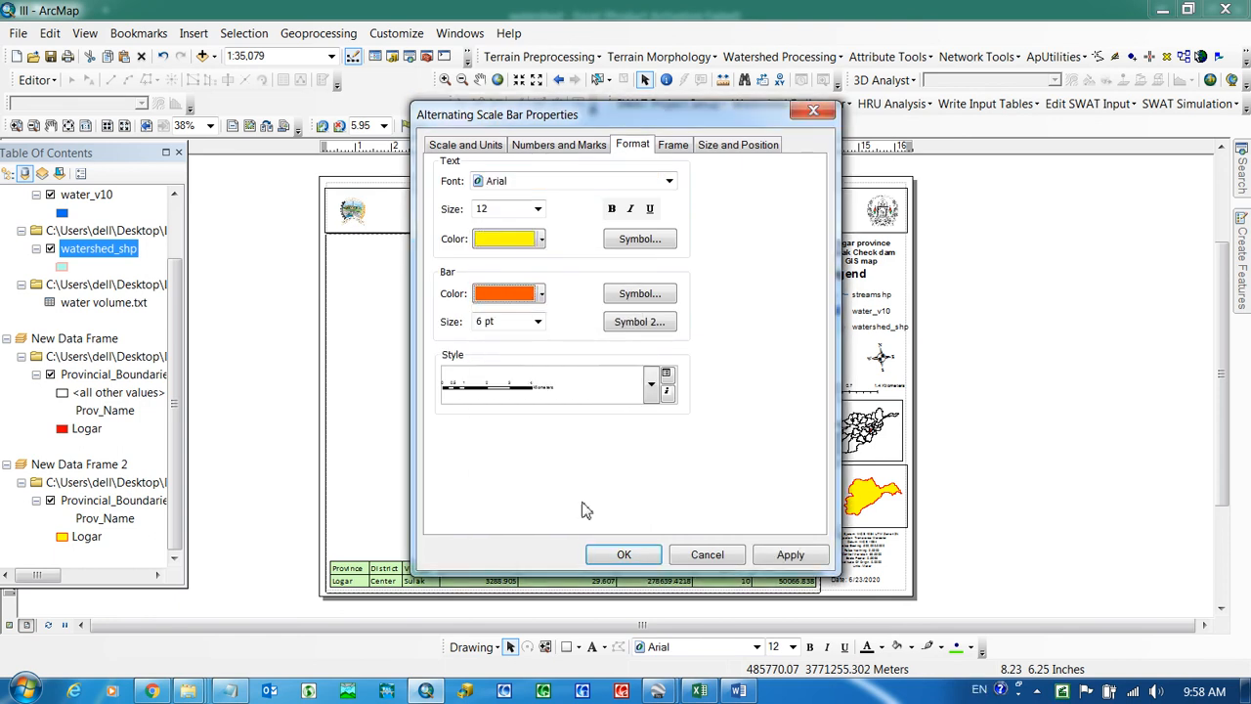
left_click(624, 555)
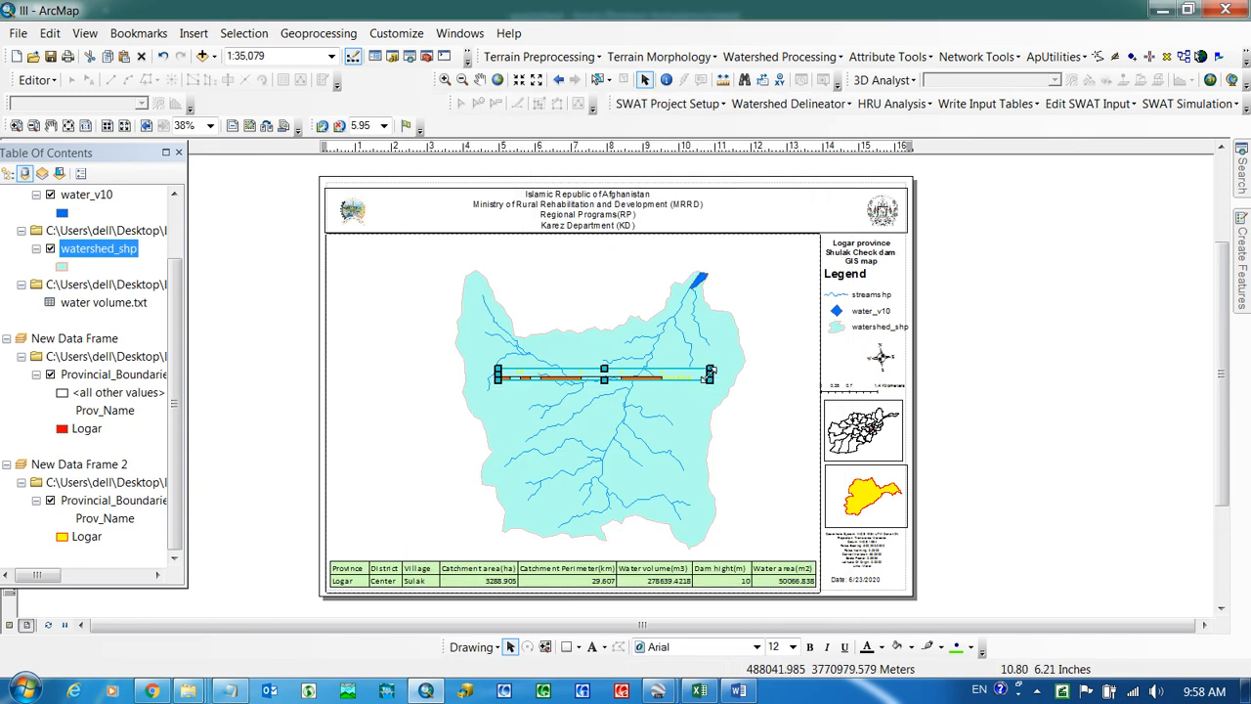
Step: Widen the kilometre scale bar and move it to the top of the map frame, above the watershed
left_click_drag(710, 374, 765, 376)
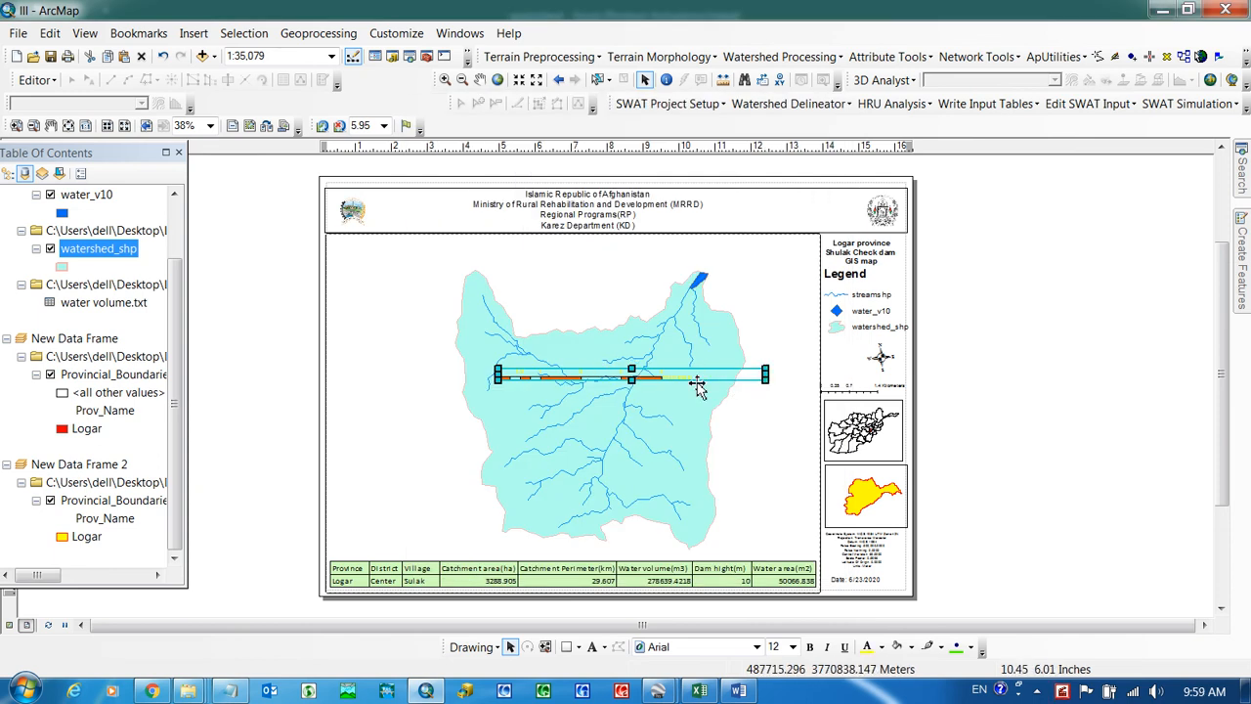
left_click_drag(646, 381, 650, 256)
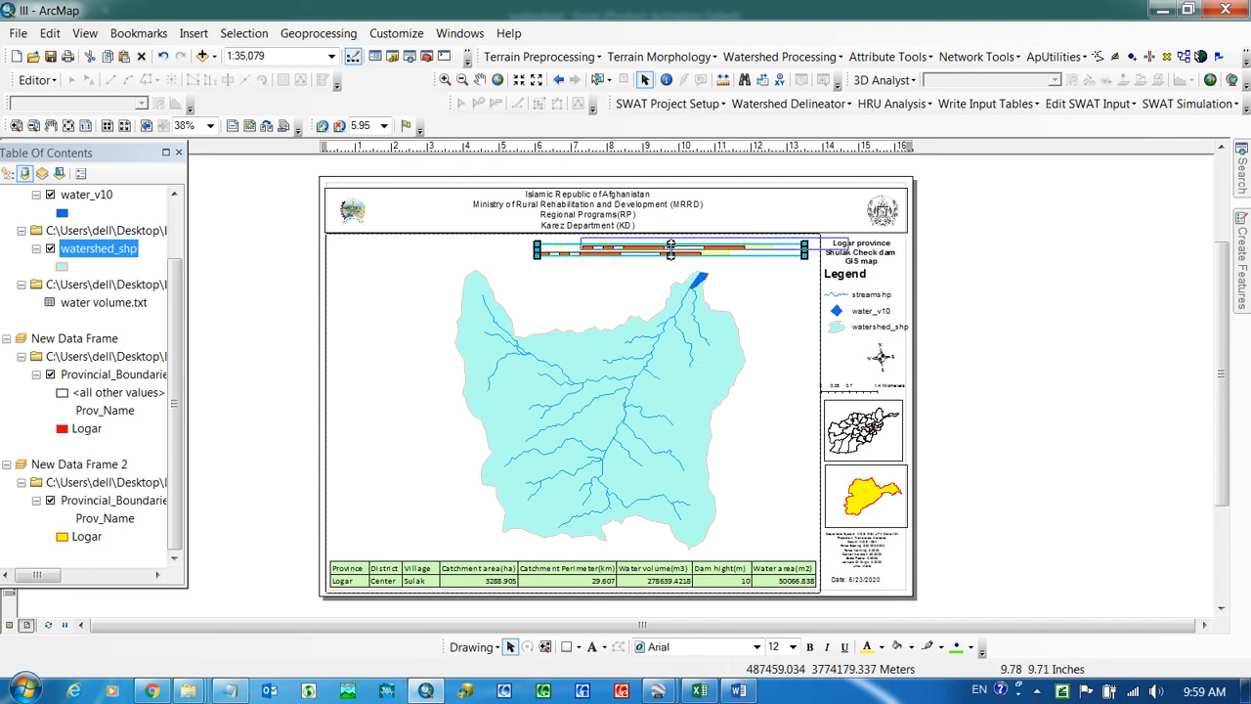
left_click_drag(690, 254, 749, 250)
left_click(1037, 328)
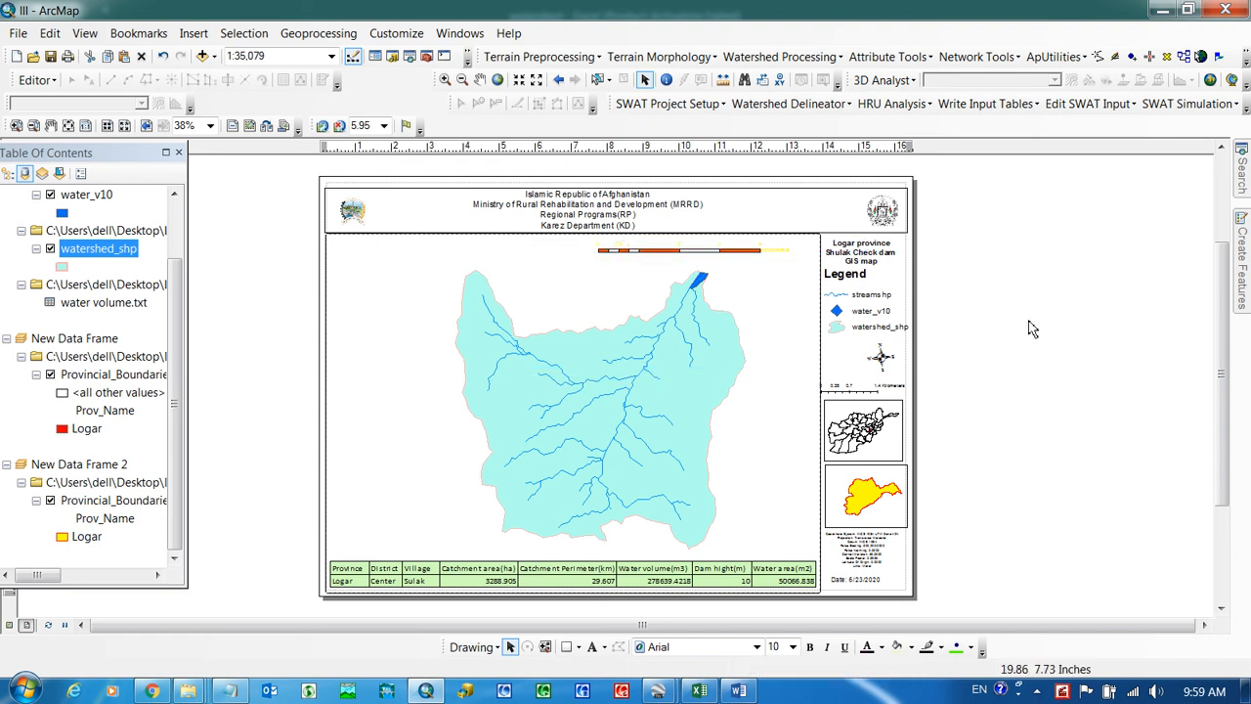
left_click(399, 335)
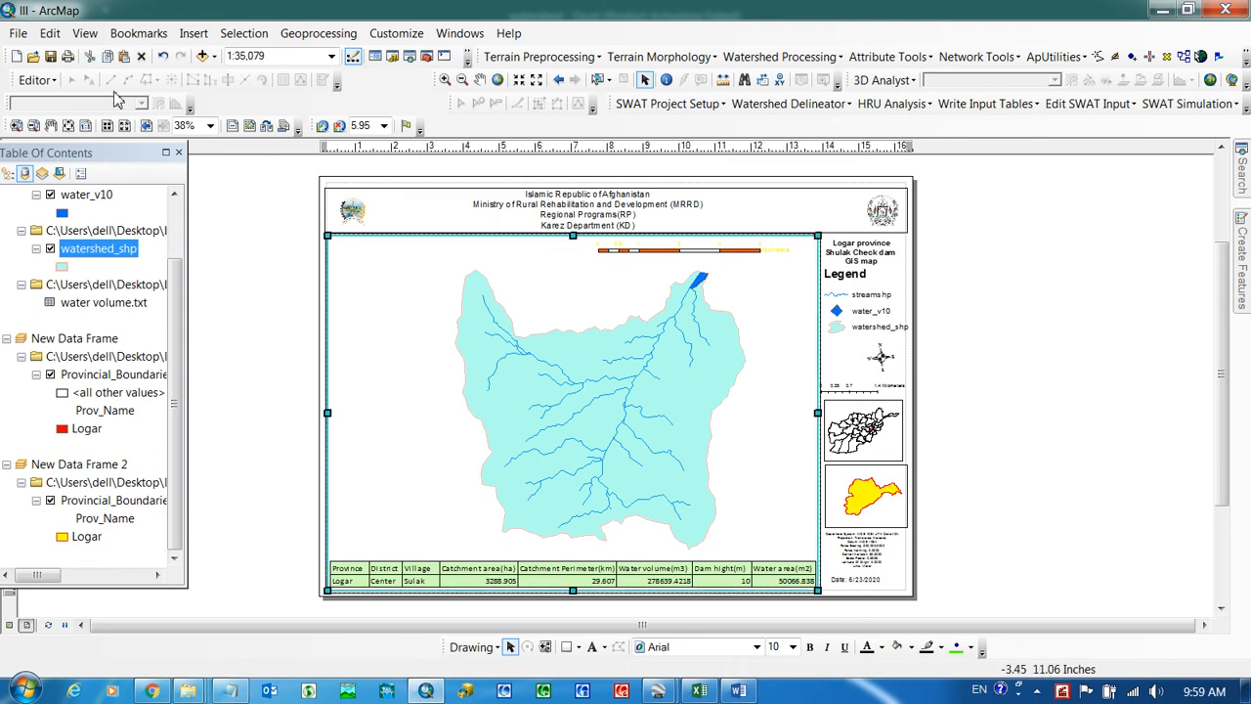
Step: Start inserting a picture and browse Desktop > Logar > New Folder > Watershed > watershed
left_click(193, 34)
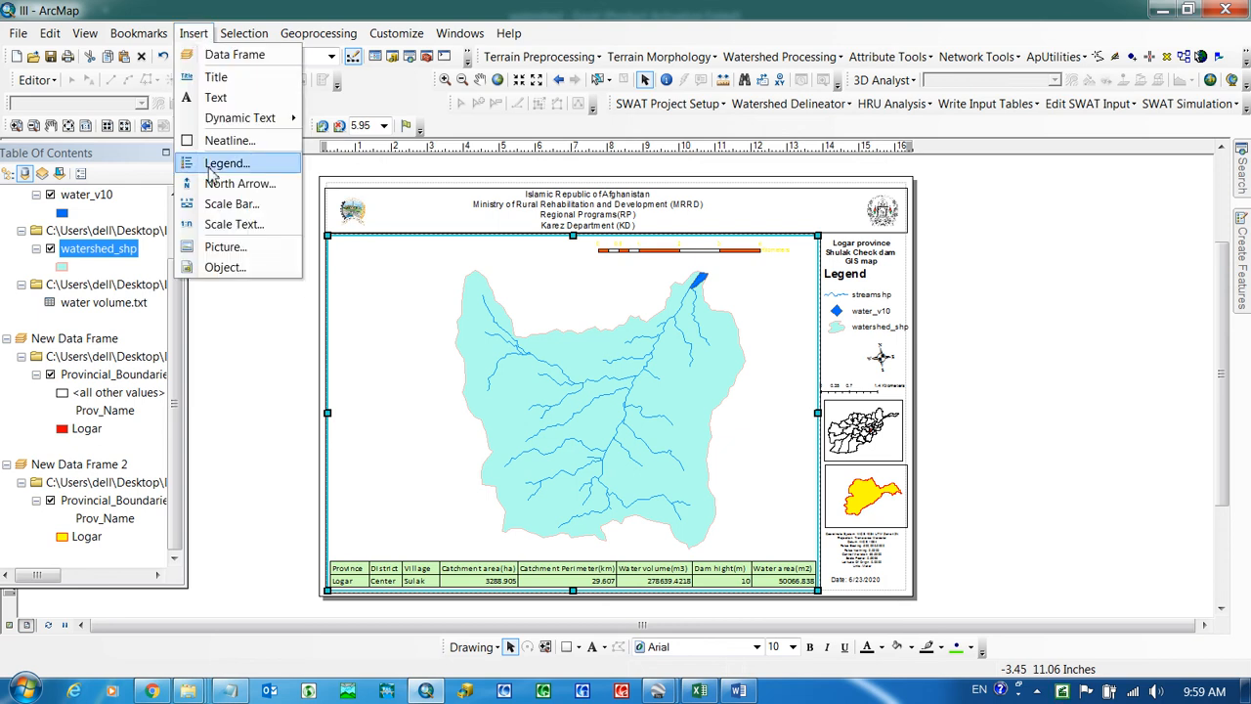
left_click(213, 249)
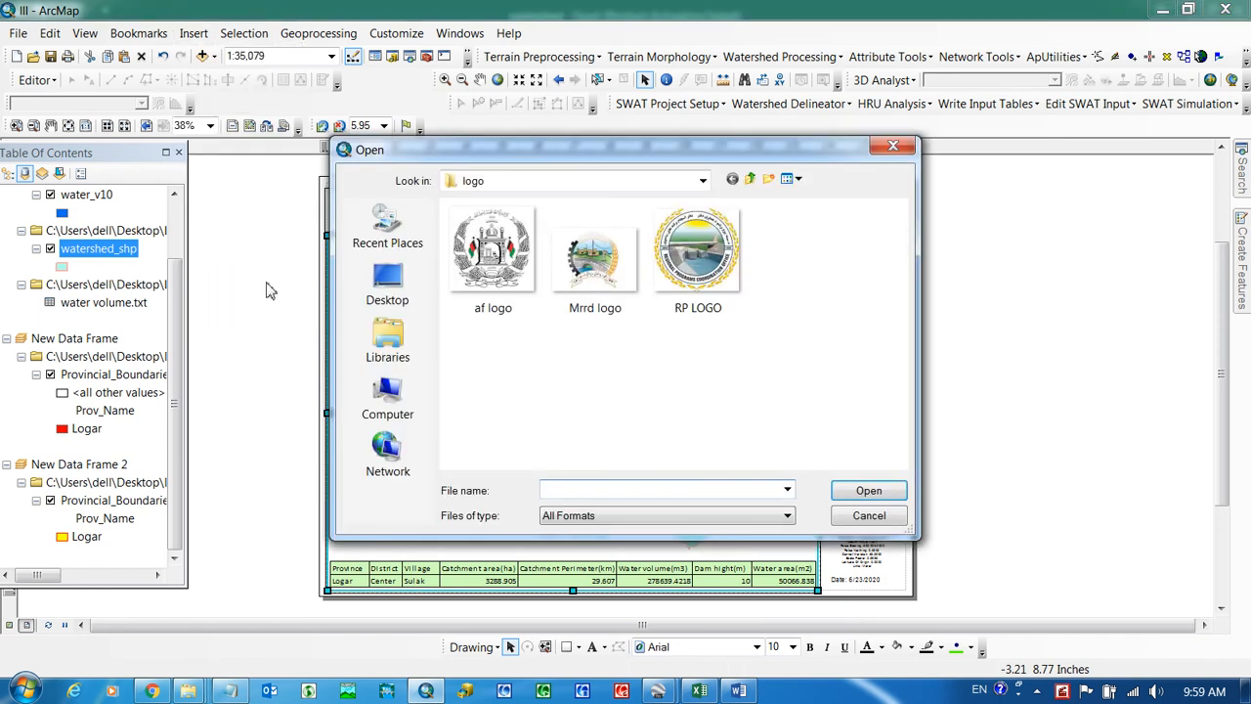
left_click(389, 287)
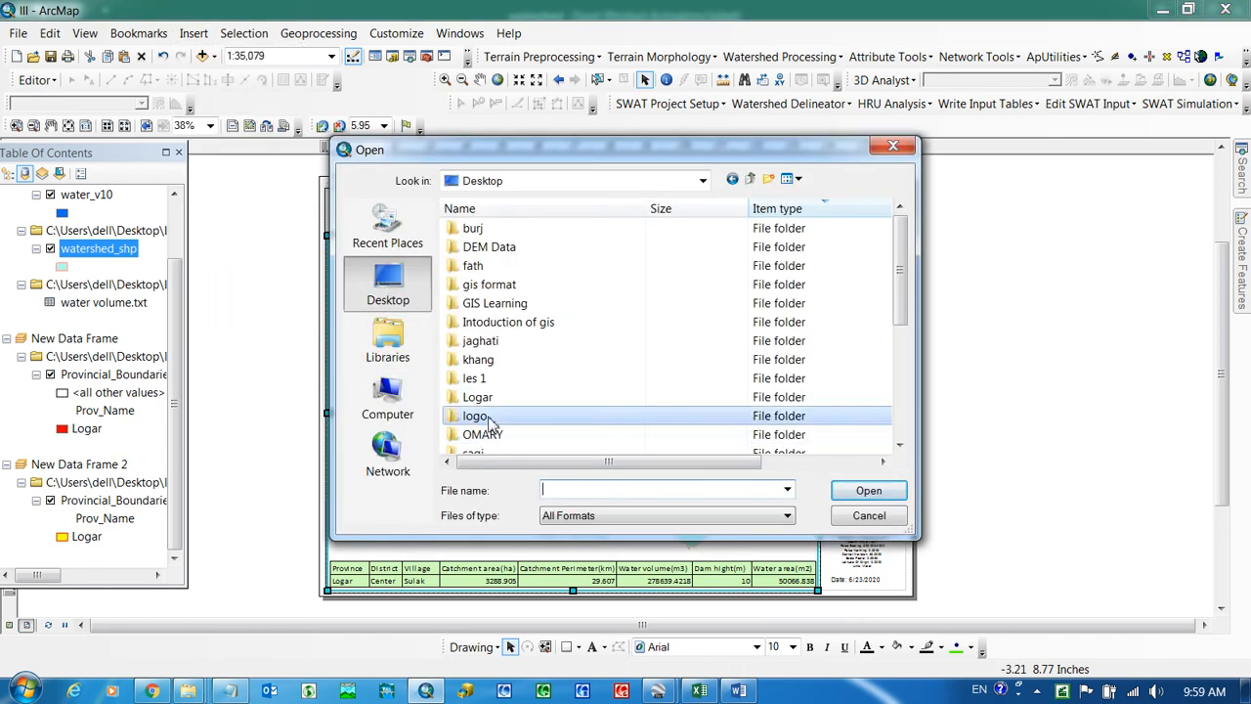
left_click_drag(901, 327, 893, 388)
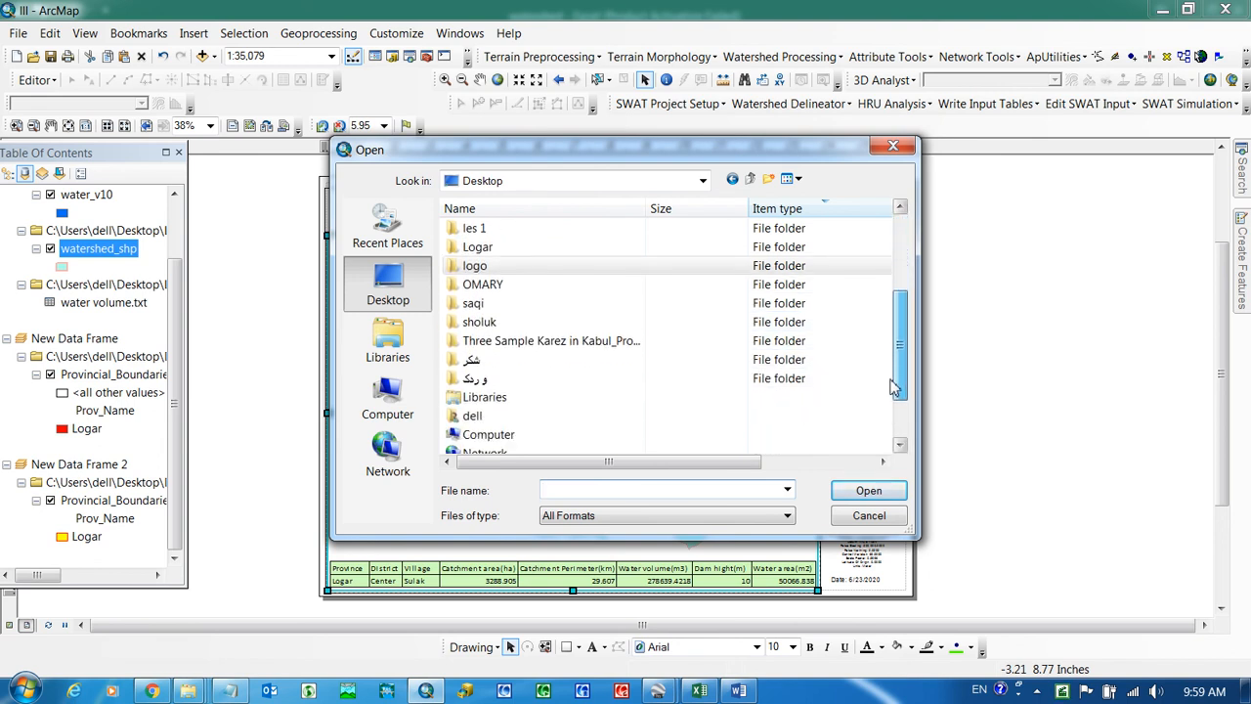
double_click(472, 251)
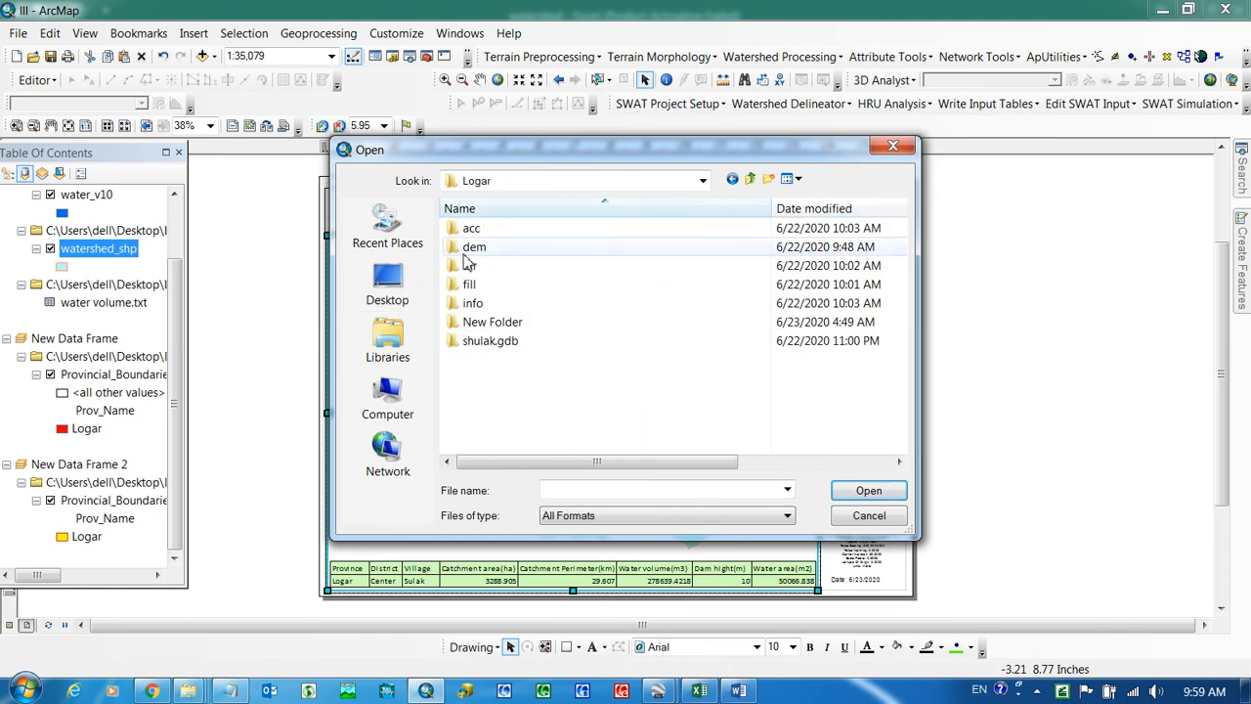
double_click(479, 327)
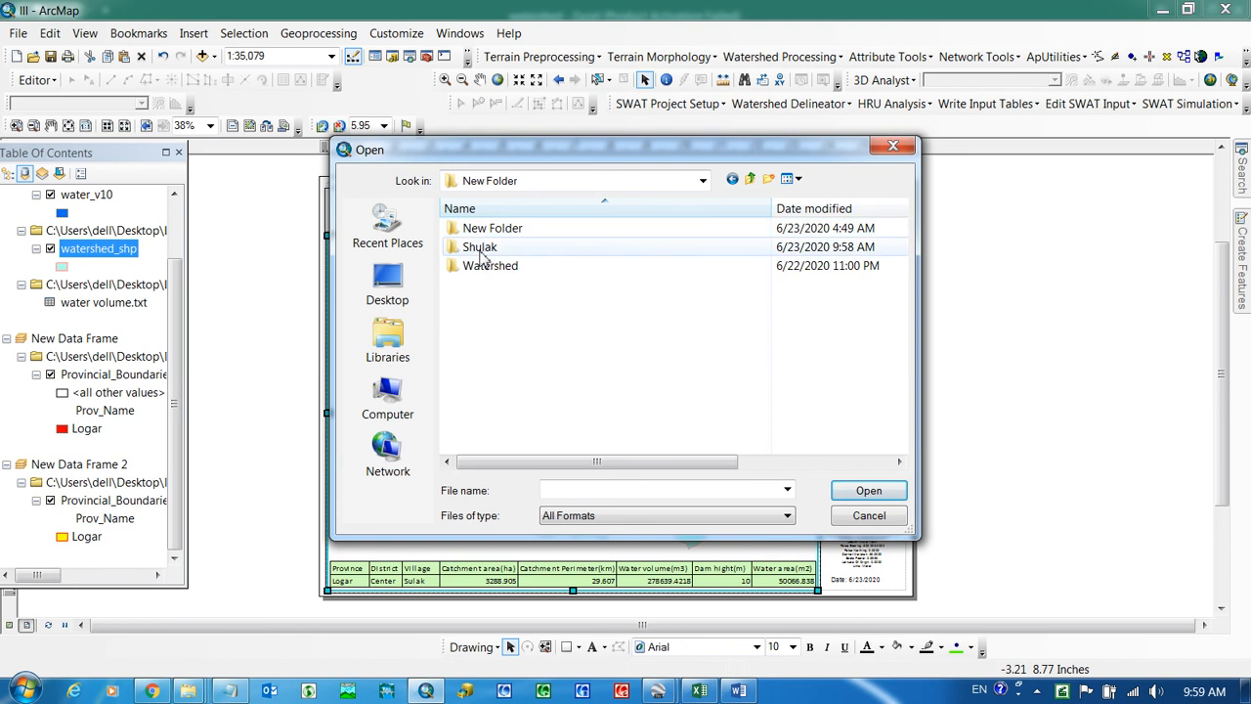
double_click(489, 265)
left_click(484, 235)
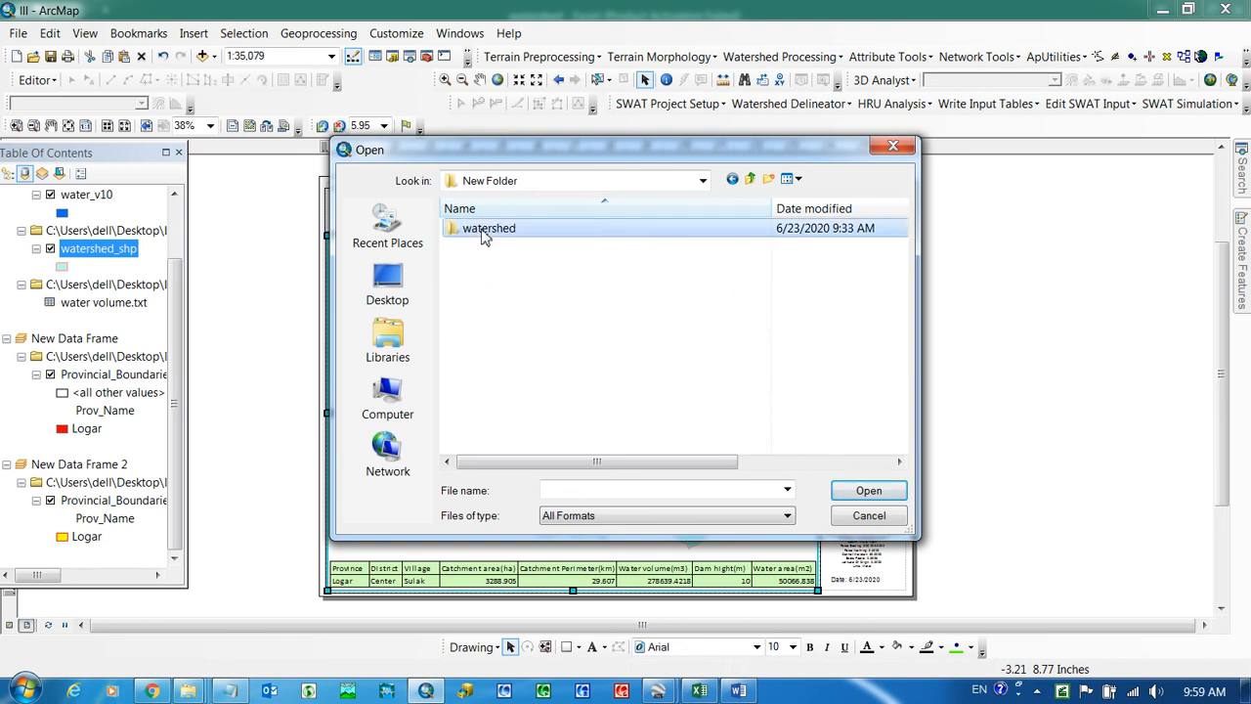
double_click(484, 233)
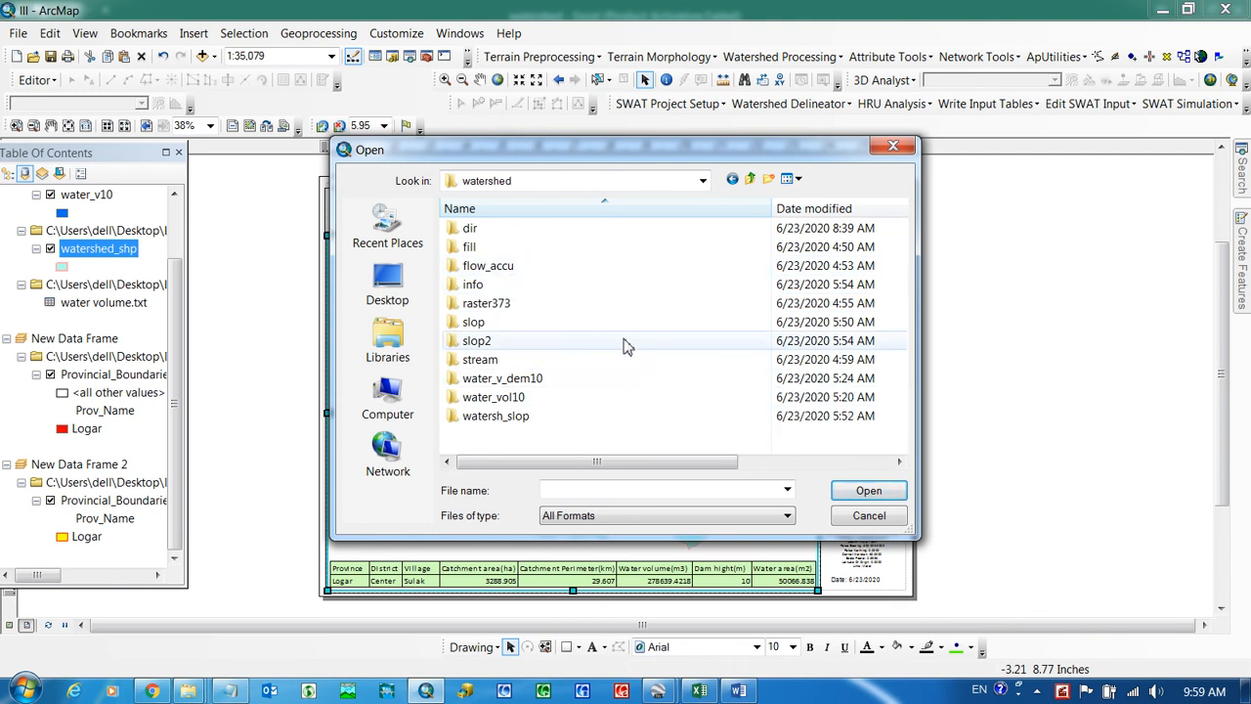
Step: Browse back to Logar's New Folder, then close the Open dialog without inserting anything
left_click(422, 313)
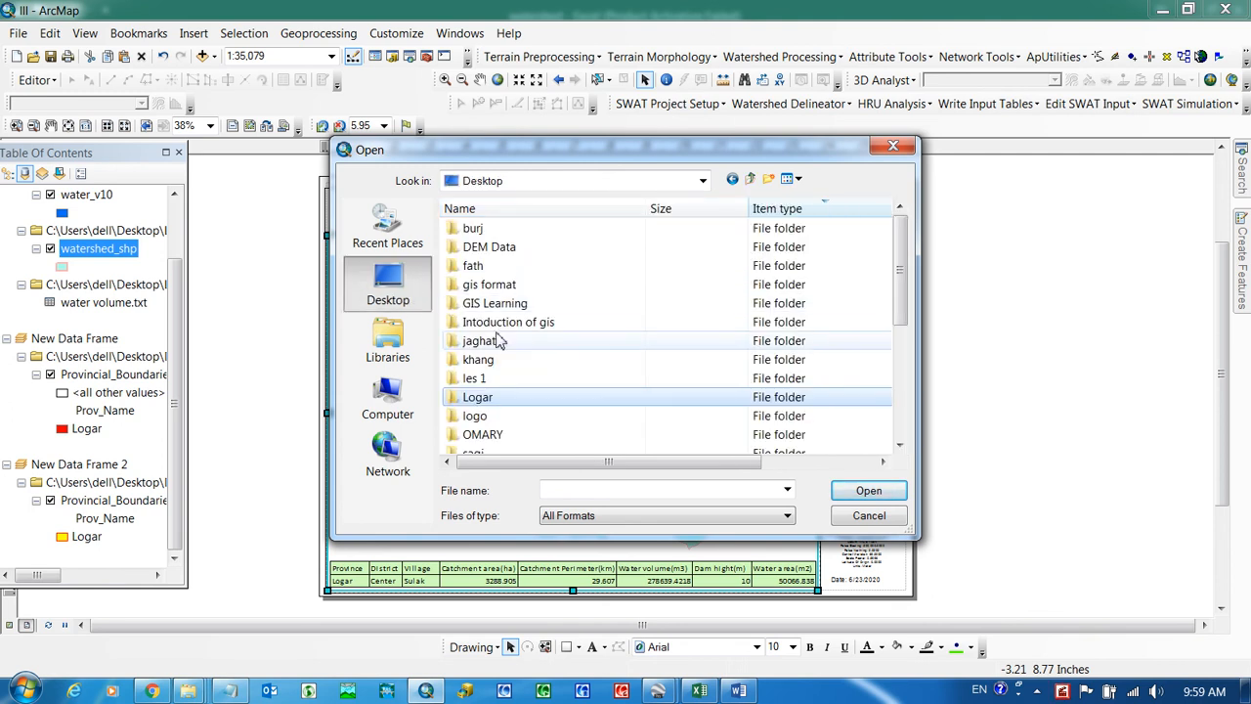
double_click(473, 398)
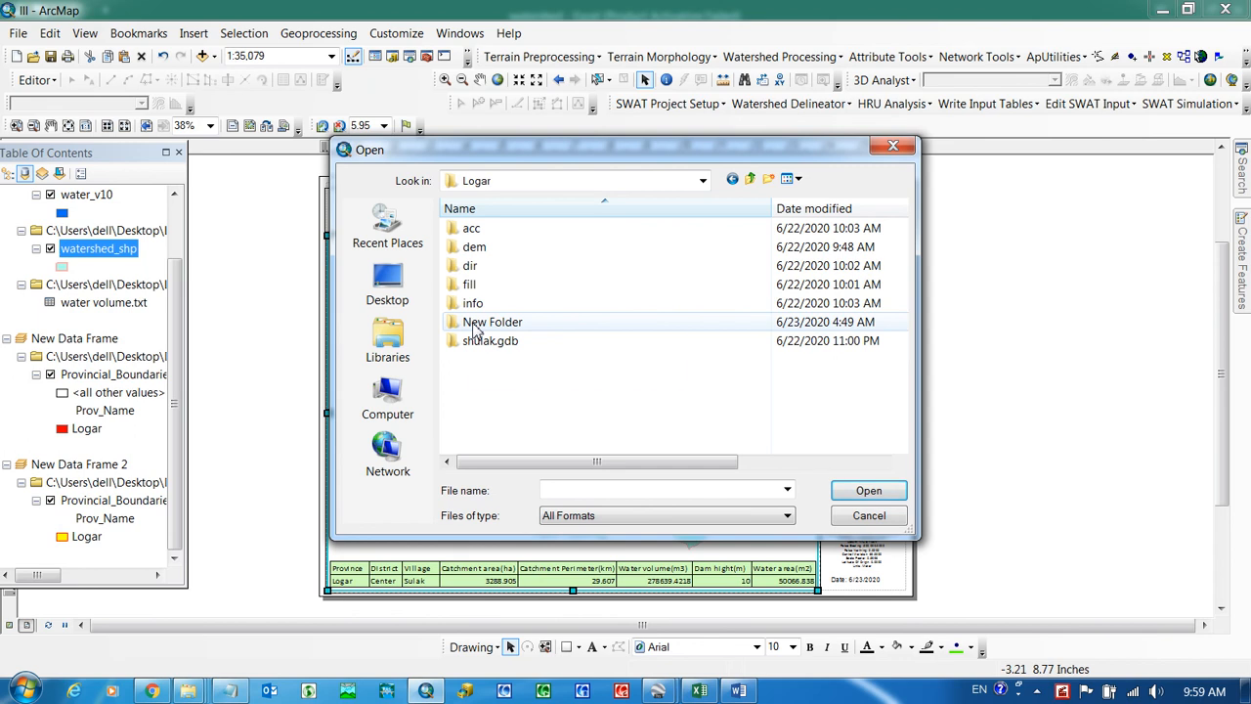
double_click(473, 326)
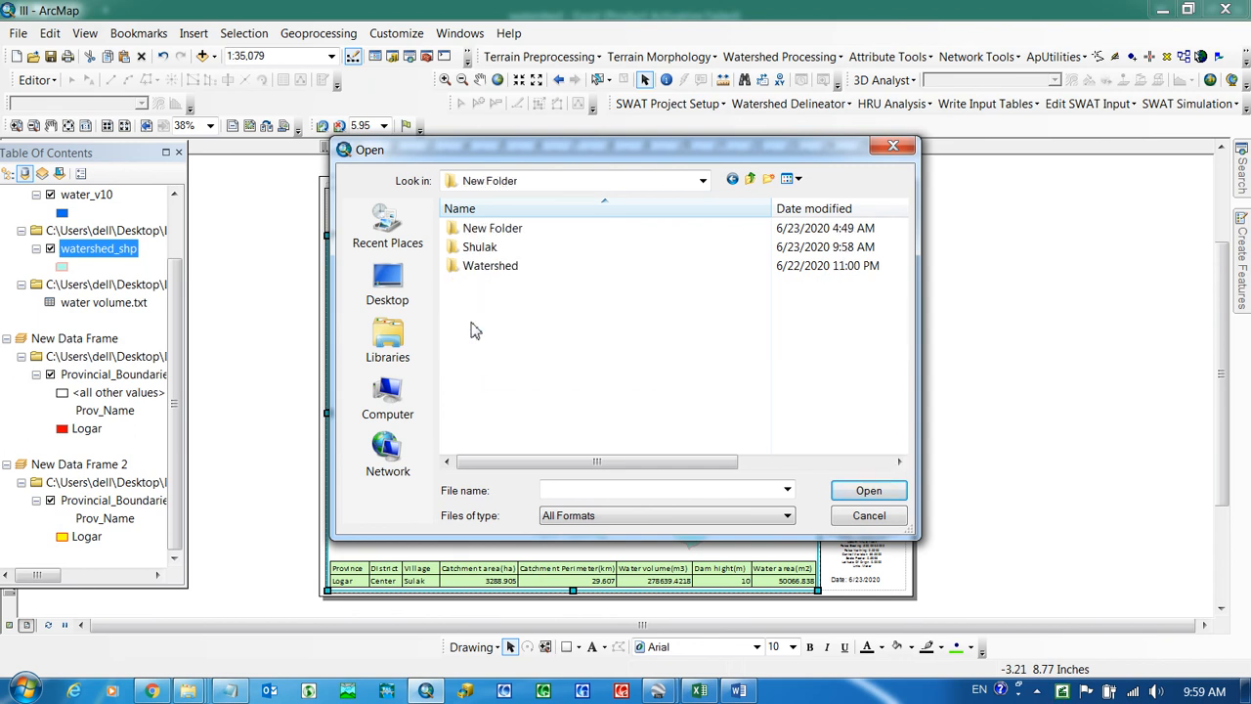
left_click(892, 148)
Step: Minimize ArcMap, Excel, Notepad, Word and the Explorer windows to reach the desktop
left_click(1163, 10)
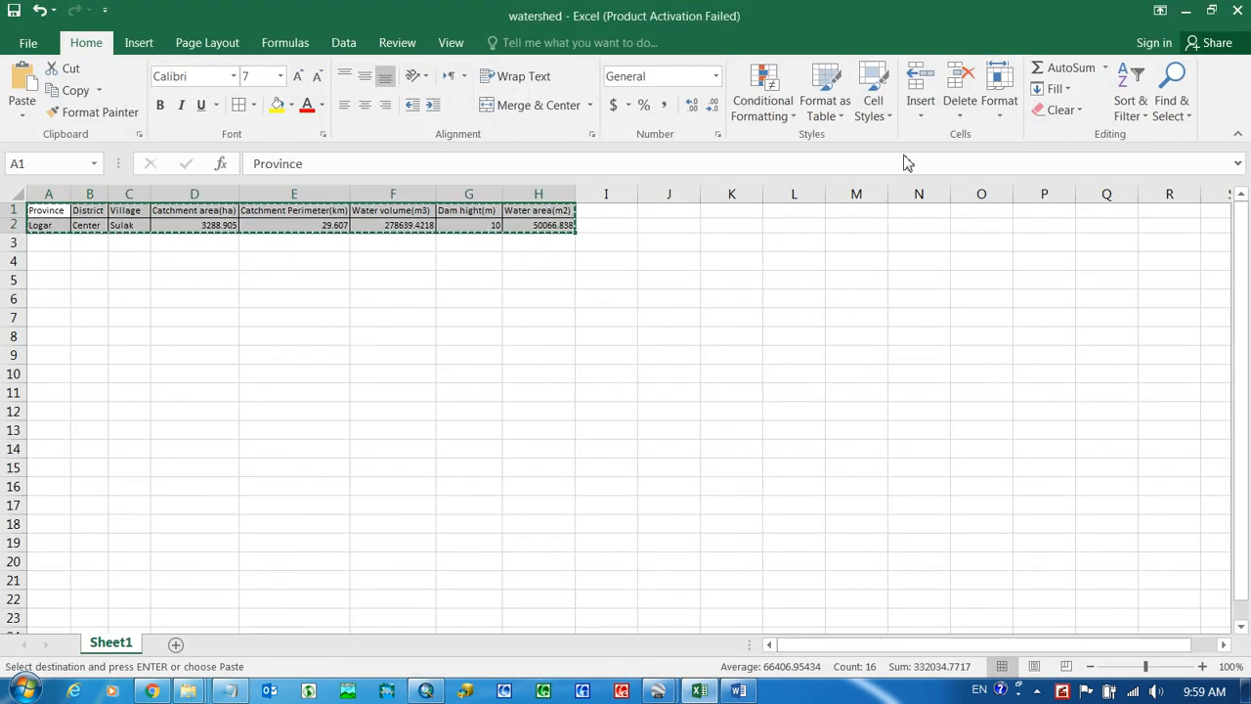
left_click(1184, 12)
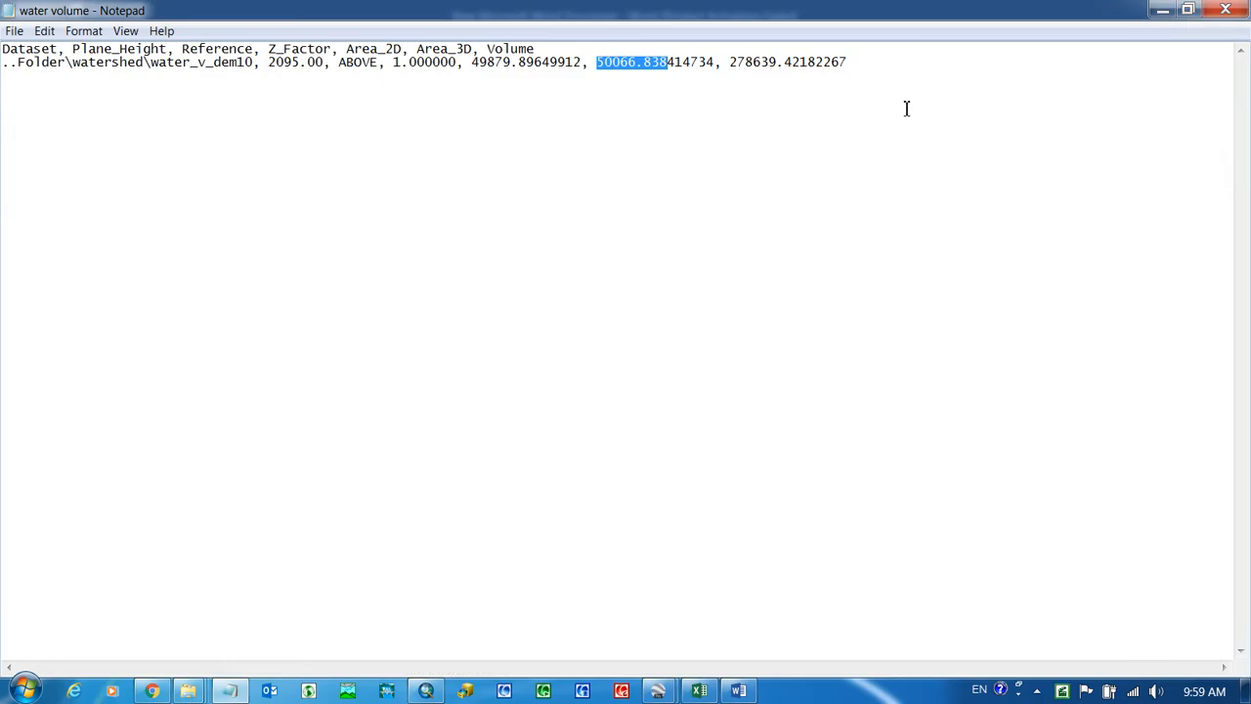
left_click(1162, 9)
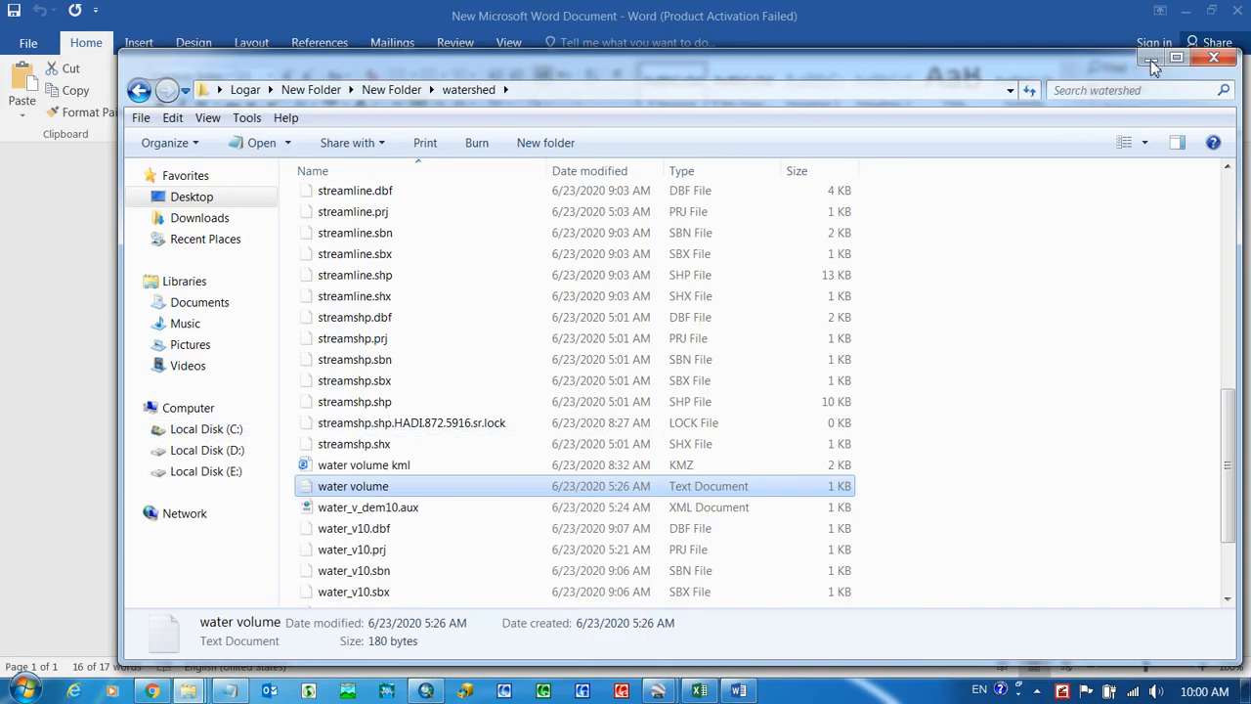
left_click(1150, 61)
left_click(1182, 15)
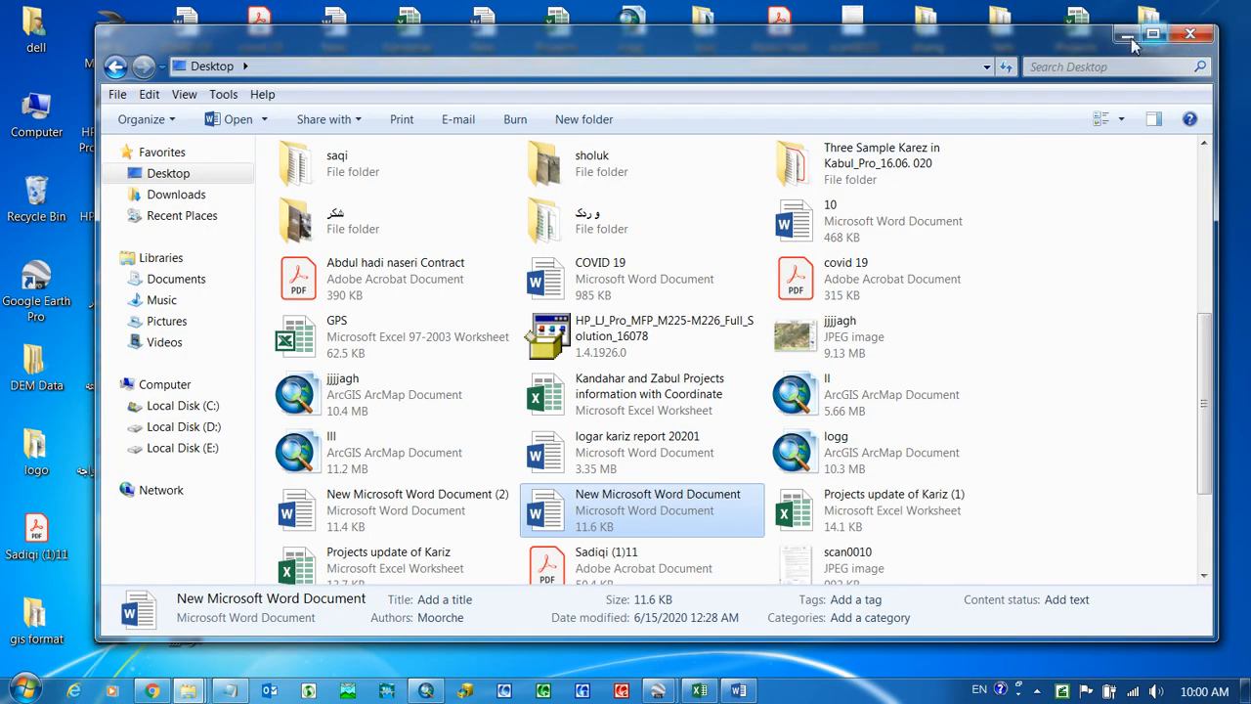
left_click(1130, 37)
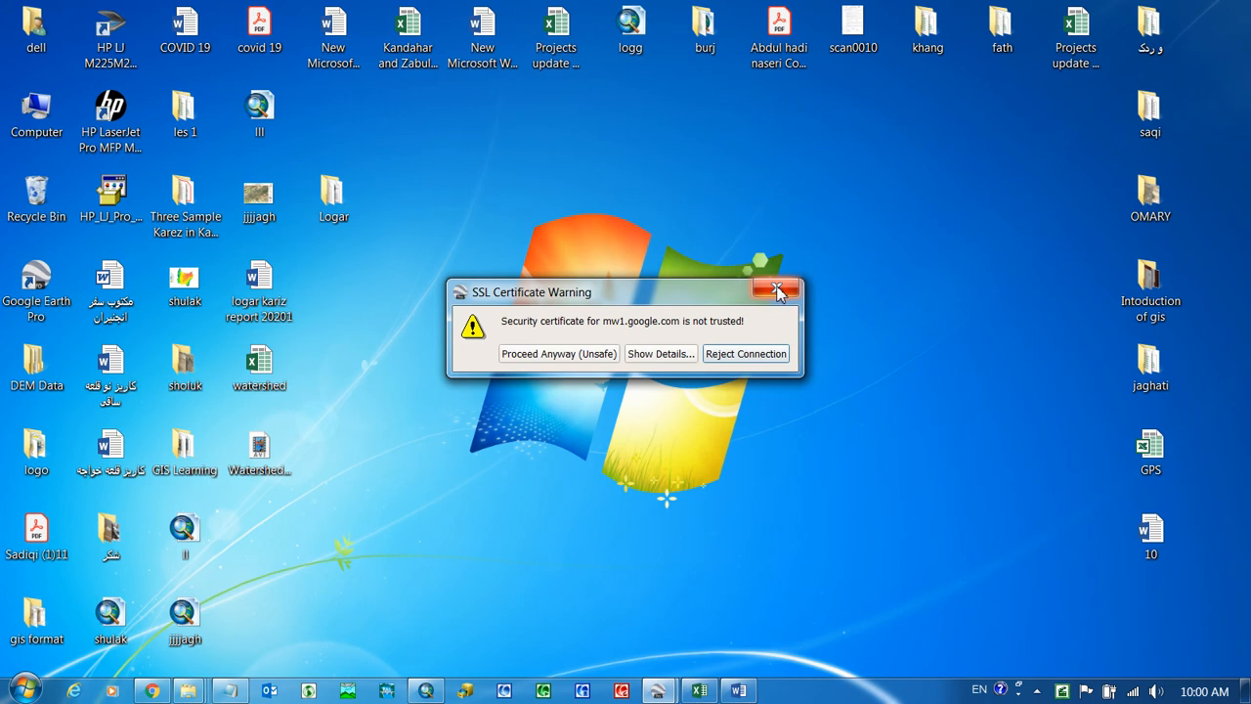
Step: Dismiss the SSL certificate warning and open the desktop's sholuk folder of shulak JPEGs
left_click(776, 291)
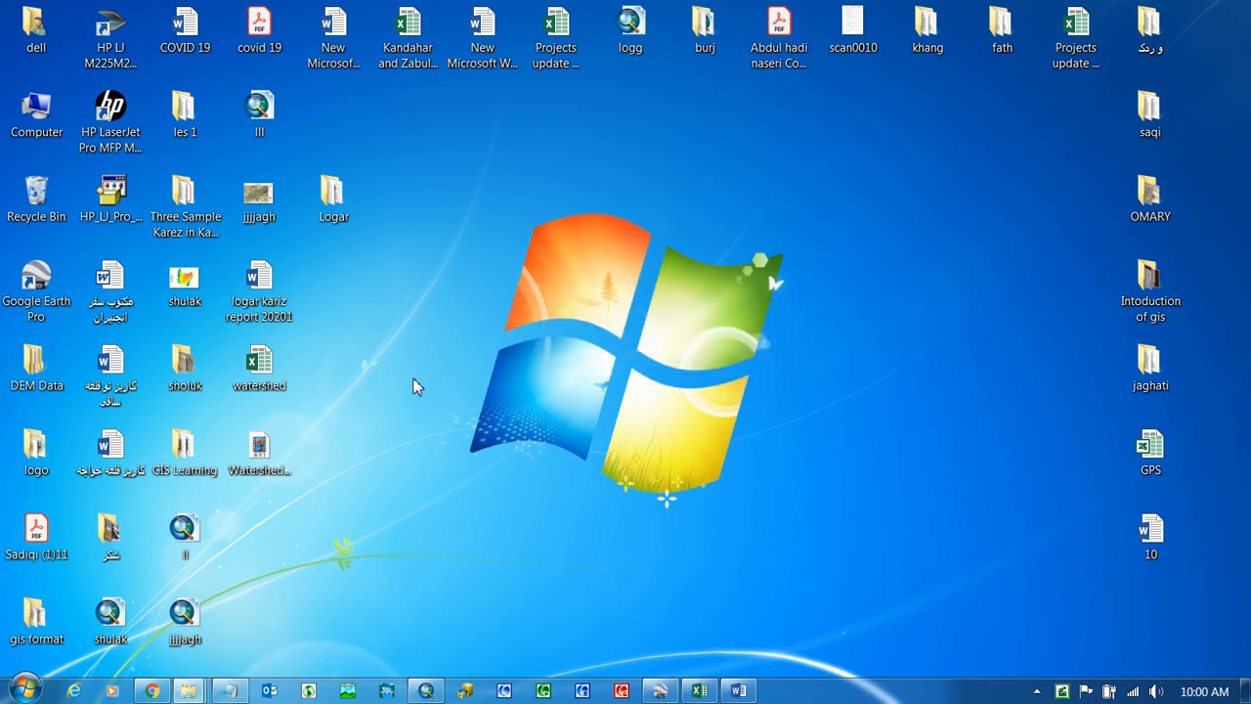
double_click(182, 366)
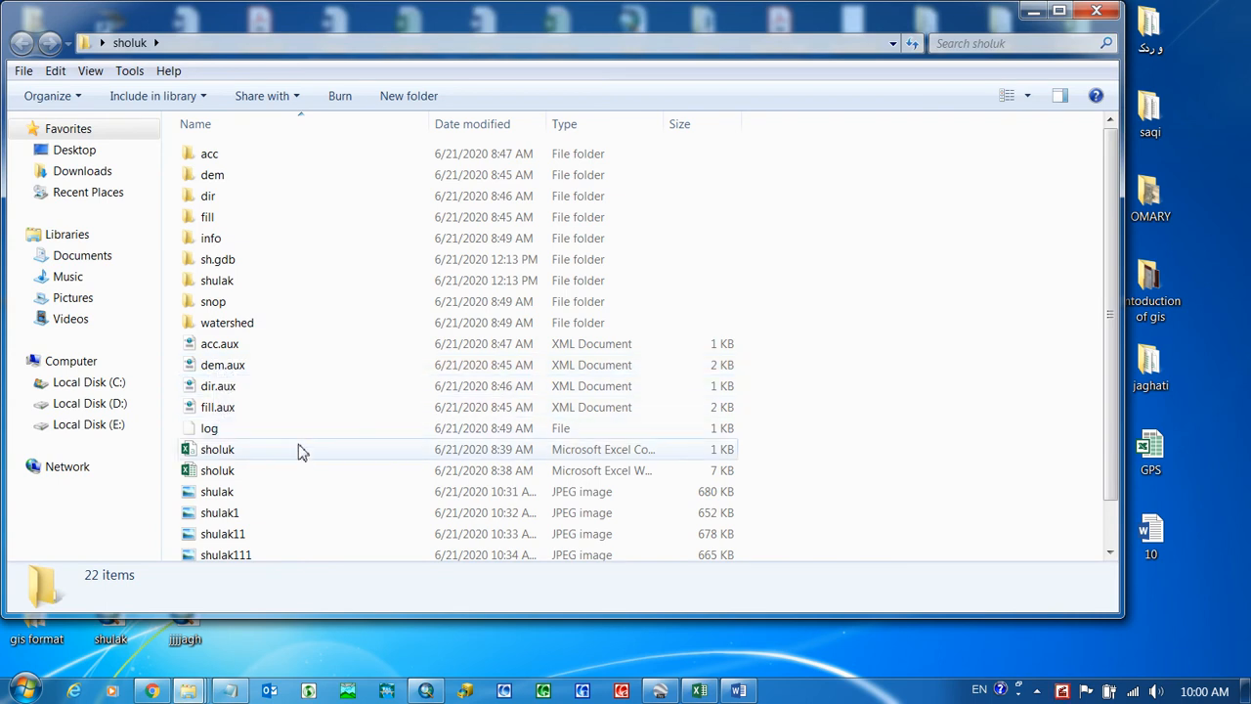
scroll(307, 441, "down", 1)
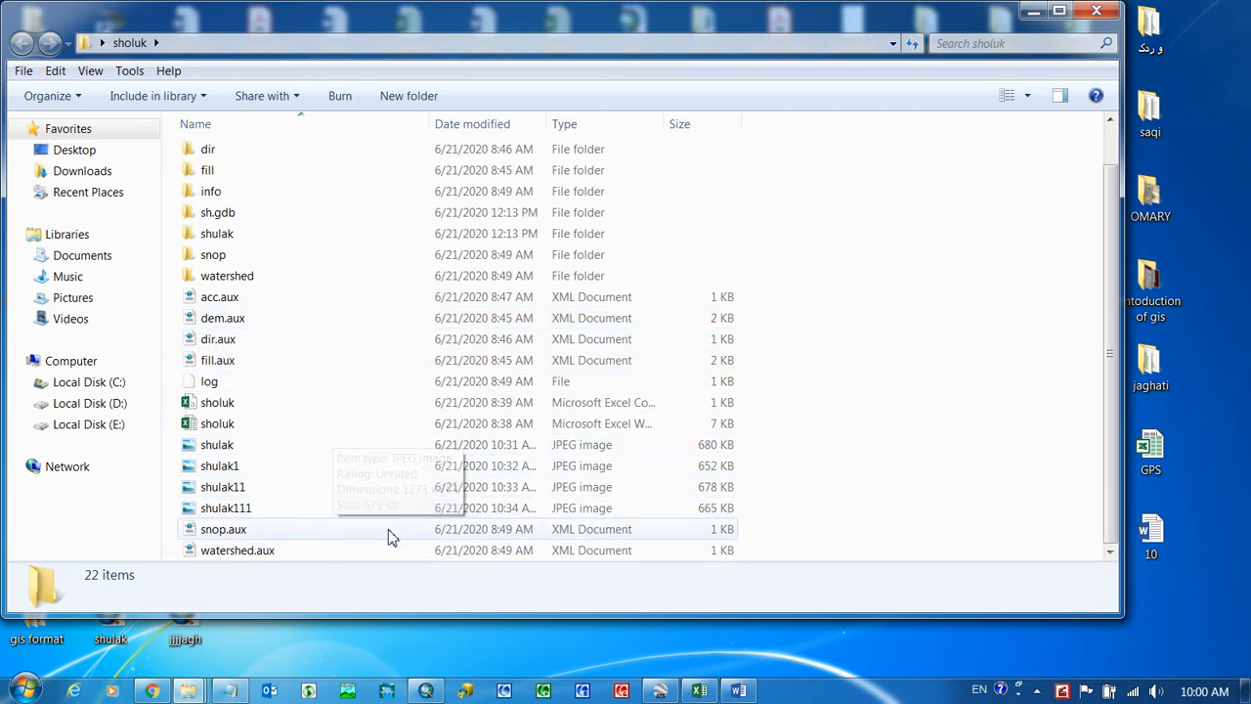
Step: Insert the shulak11 terrain image from the Desktop sholuk folder into the layout
left_click(428, 691)
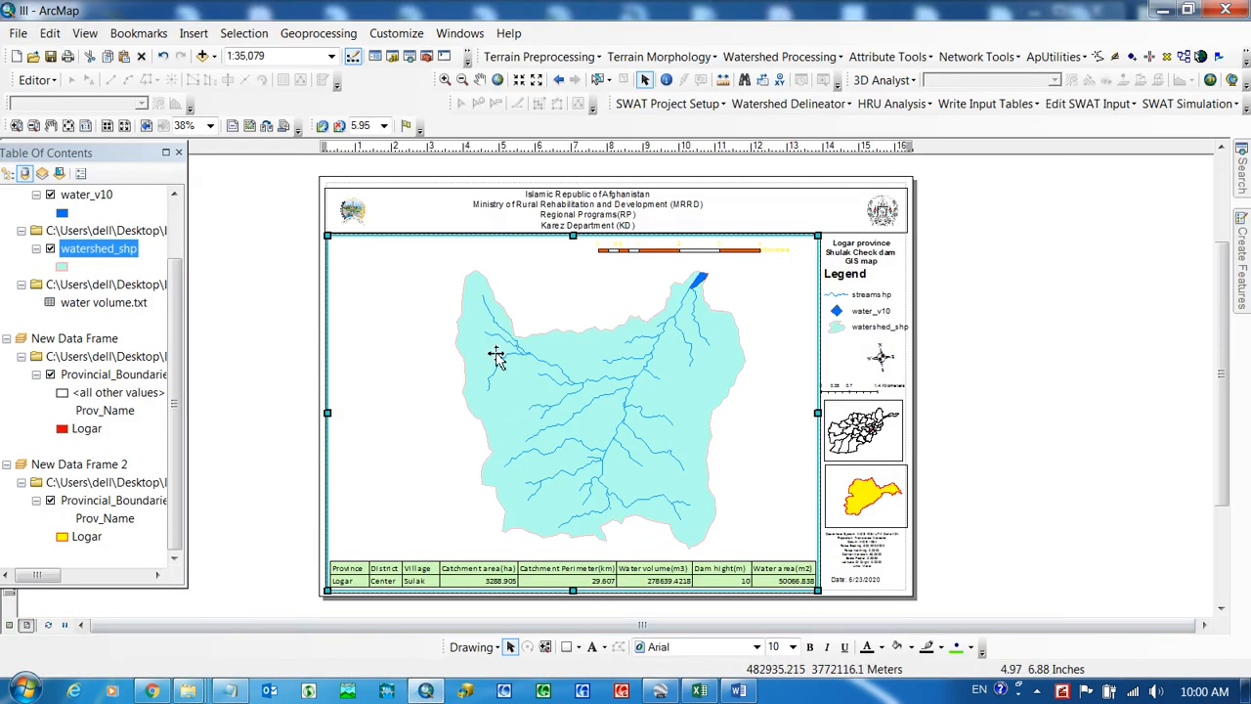
left_click(193, 35)
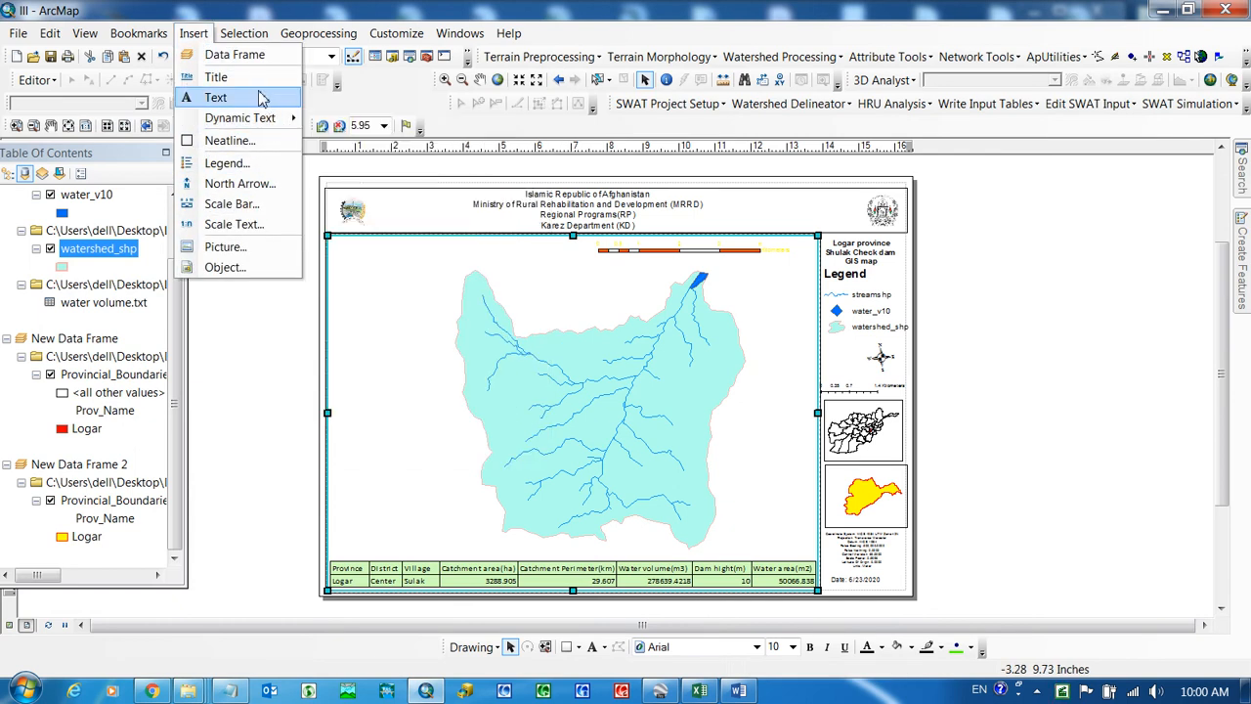
left_click(224, 246)
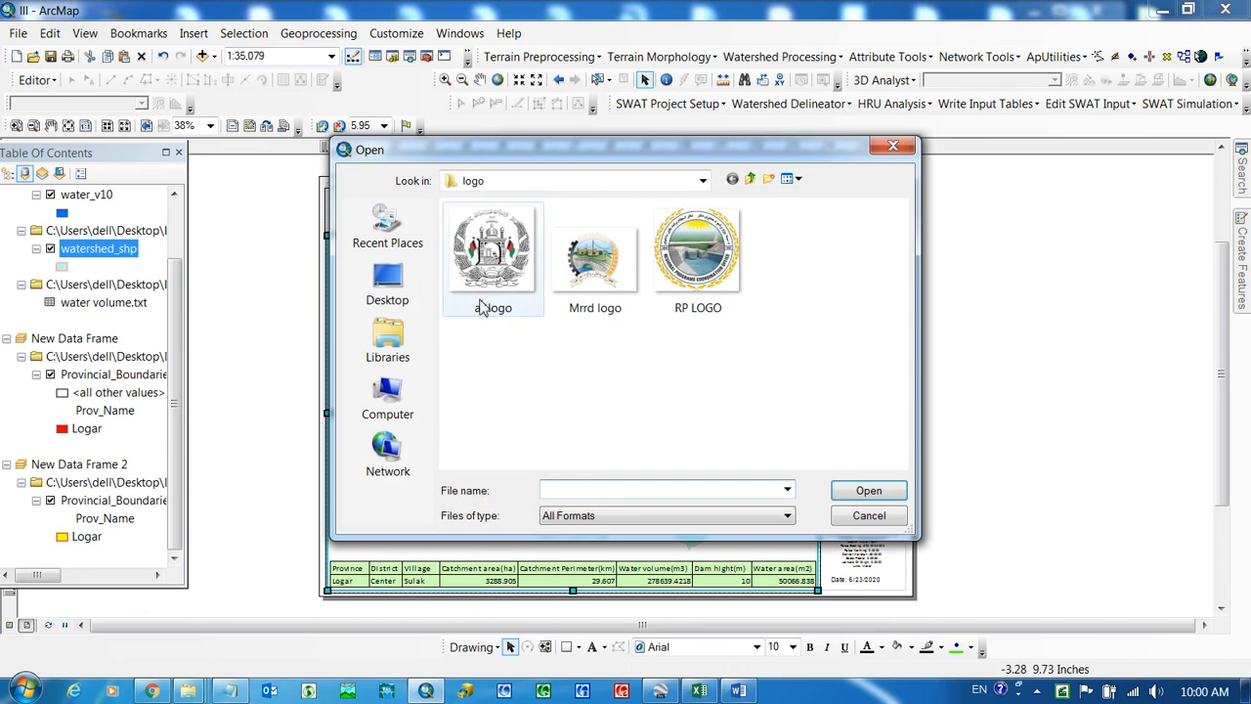
left_click(384, 283)
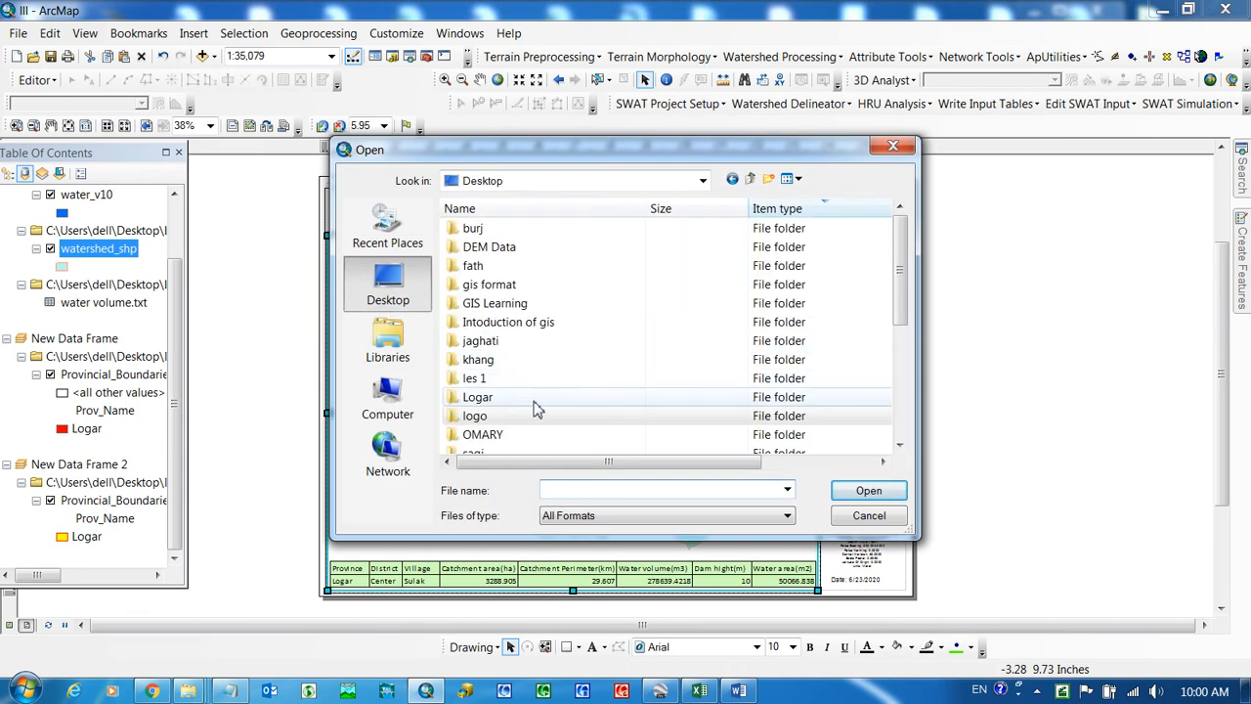
left_click_drag(902, 311, 902, 359)
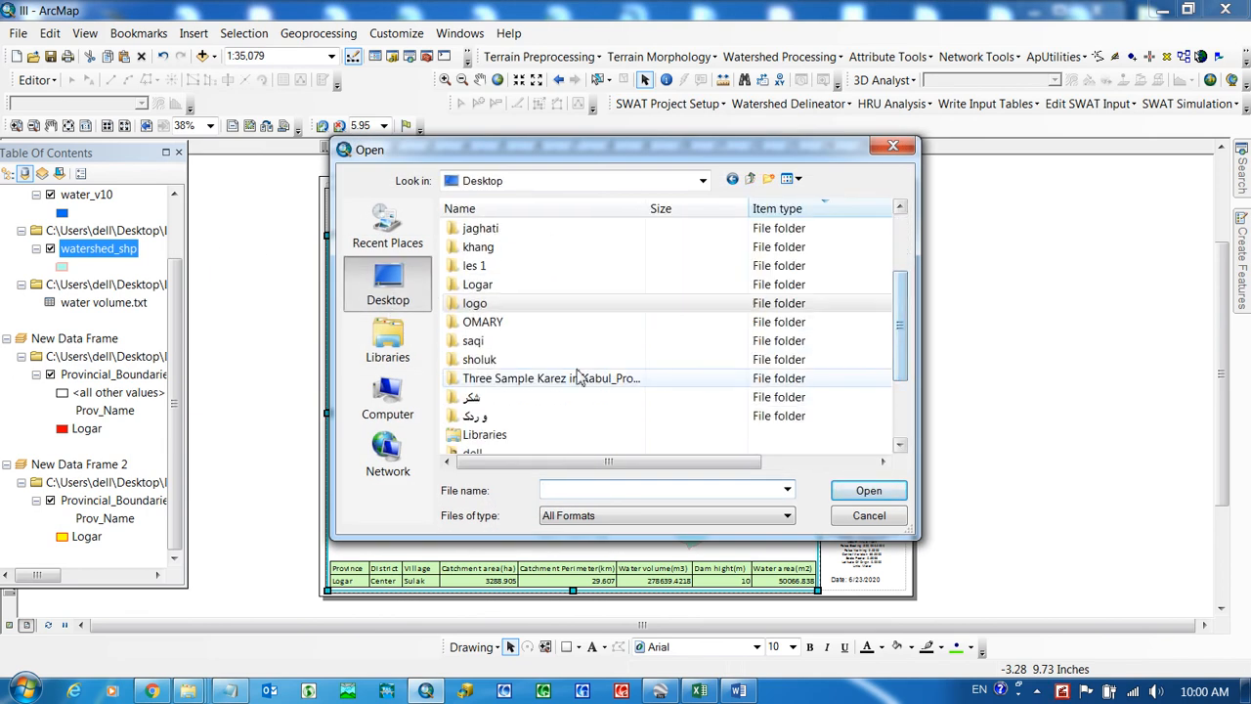
double_click(481, 379)
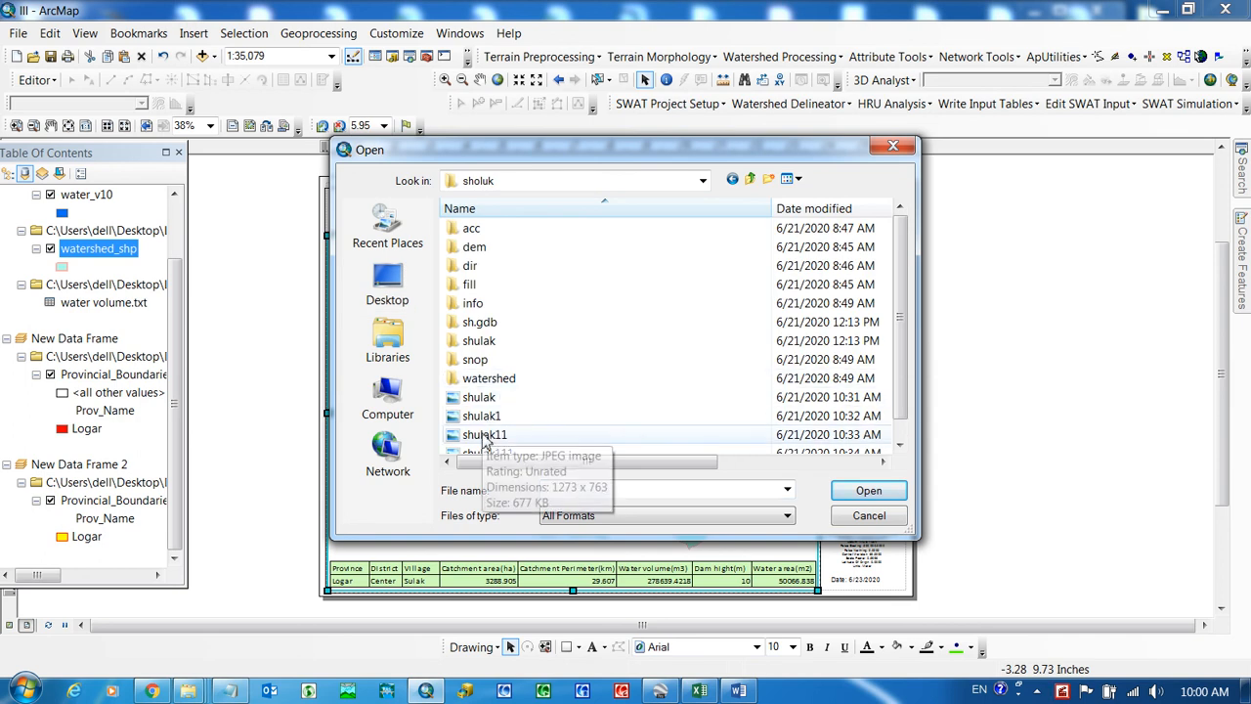
left_click_drag(901, 354, 901, 372)
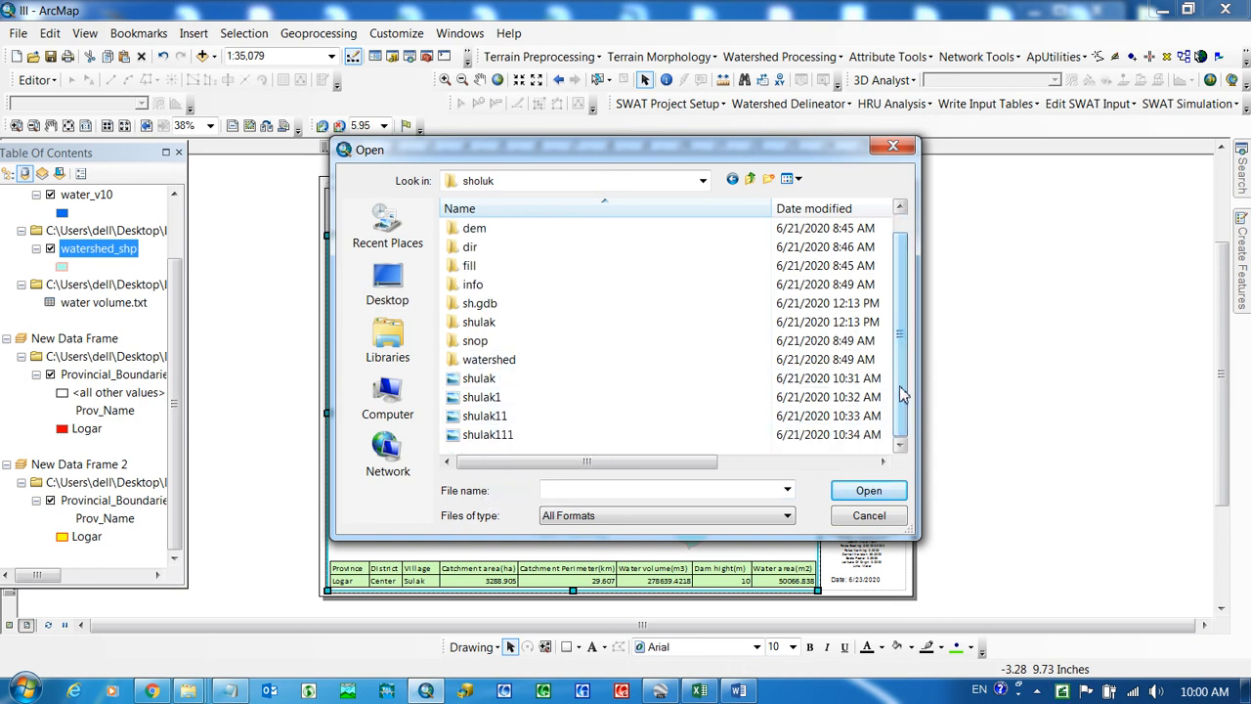
left_click(482, 419)
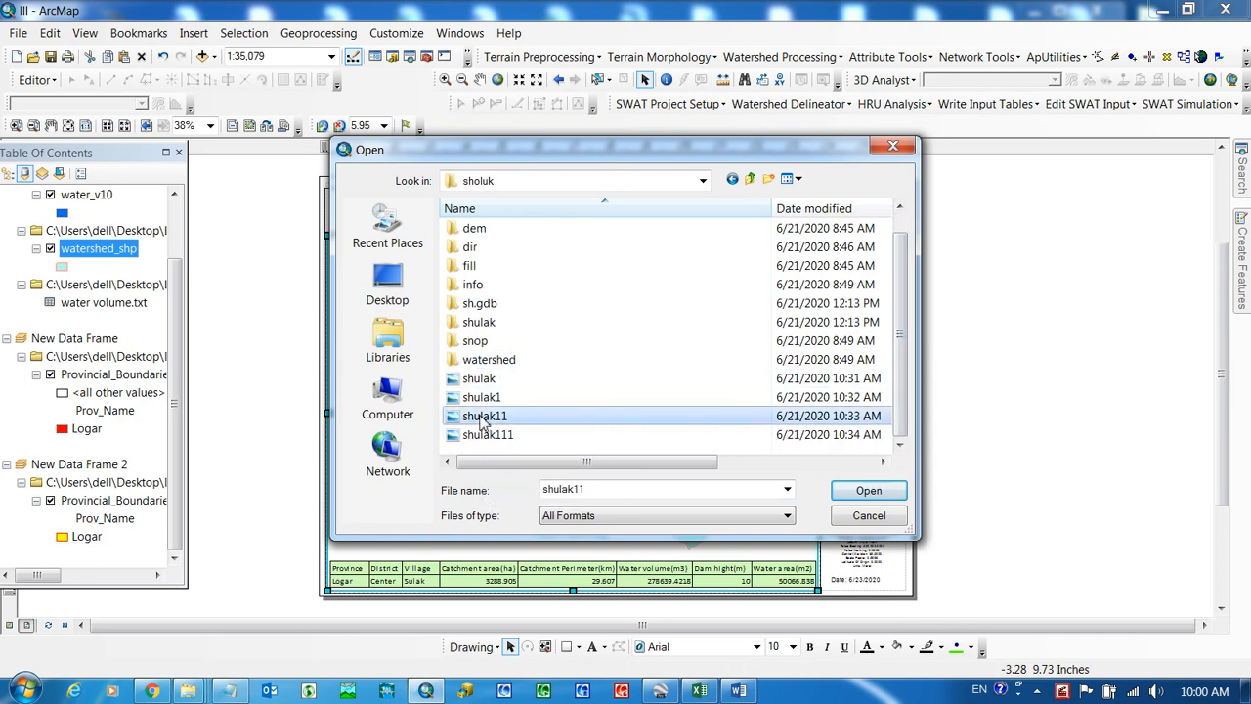
left_click(866, 492)
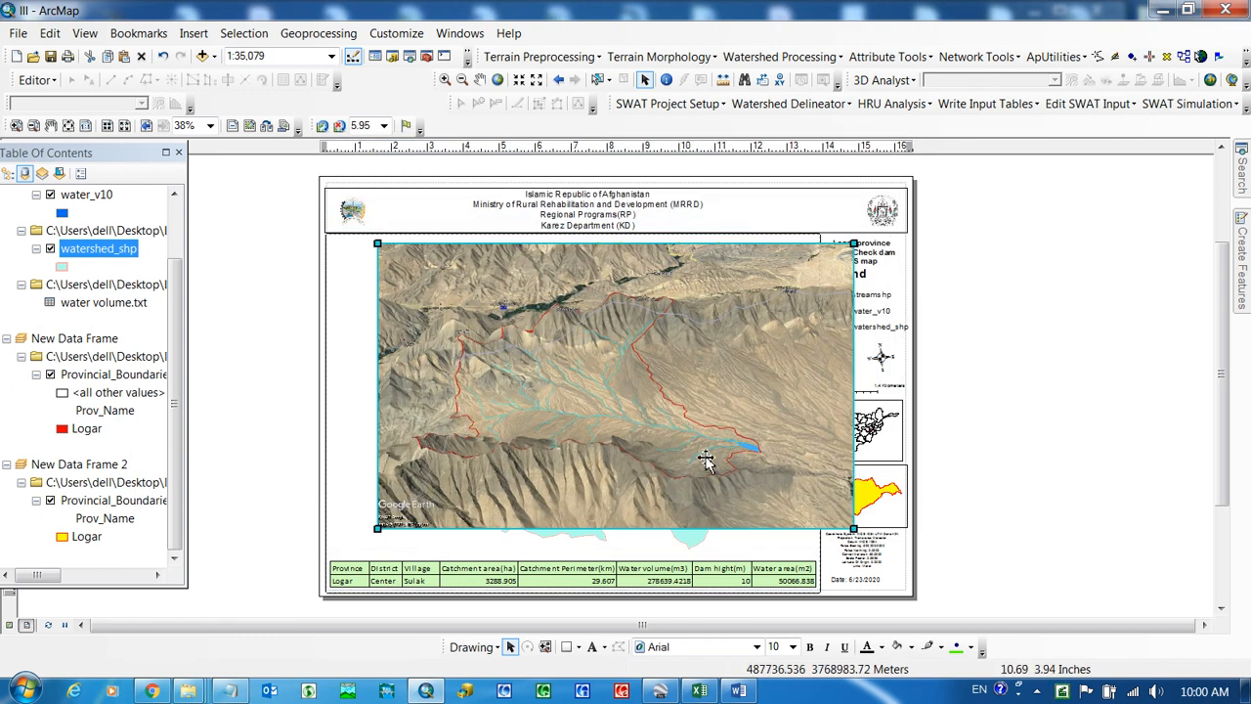
Step: Shrink the shulak11 image to a small inset at the map's top-left corner
left_click_drag(684, 471, 600, 452)
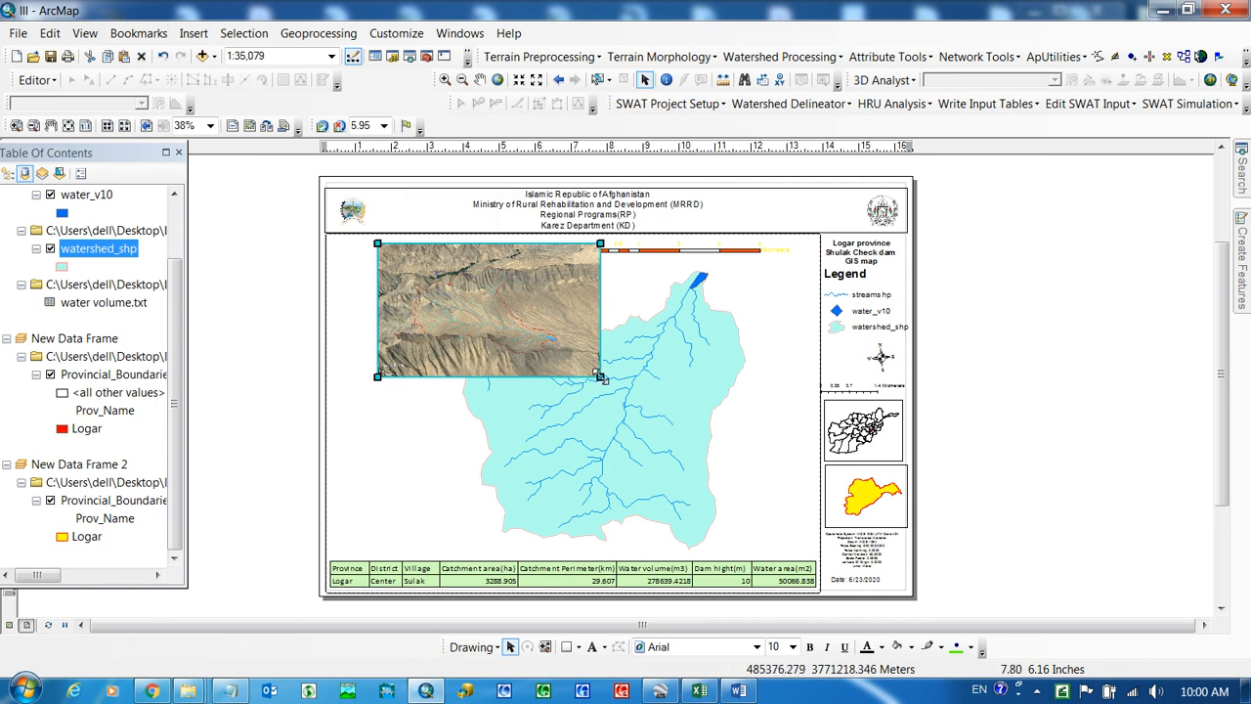
left_click_drag(554, 360, 517, 343)
left_click_drag(461, 288, 411, 284)
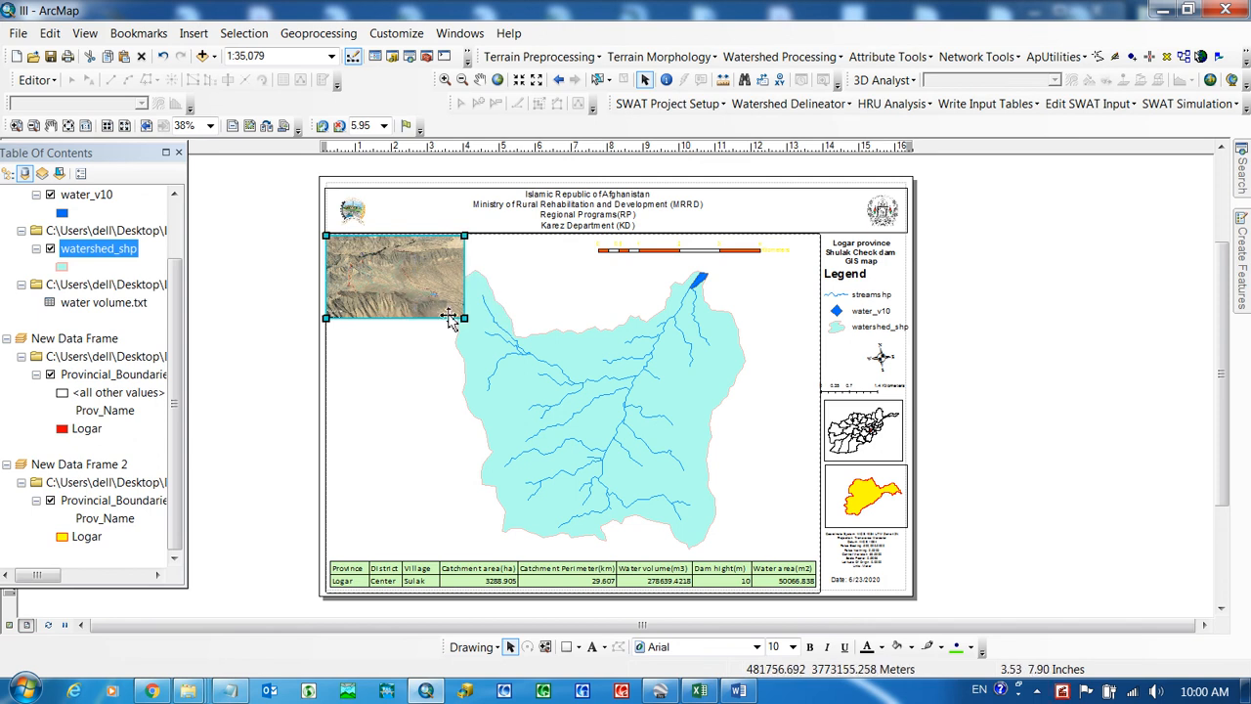
left_click_drag(465, 320, 458, 315)
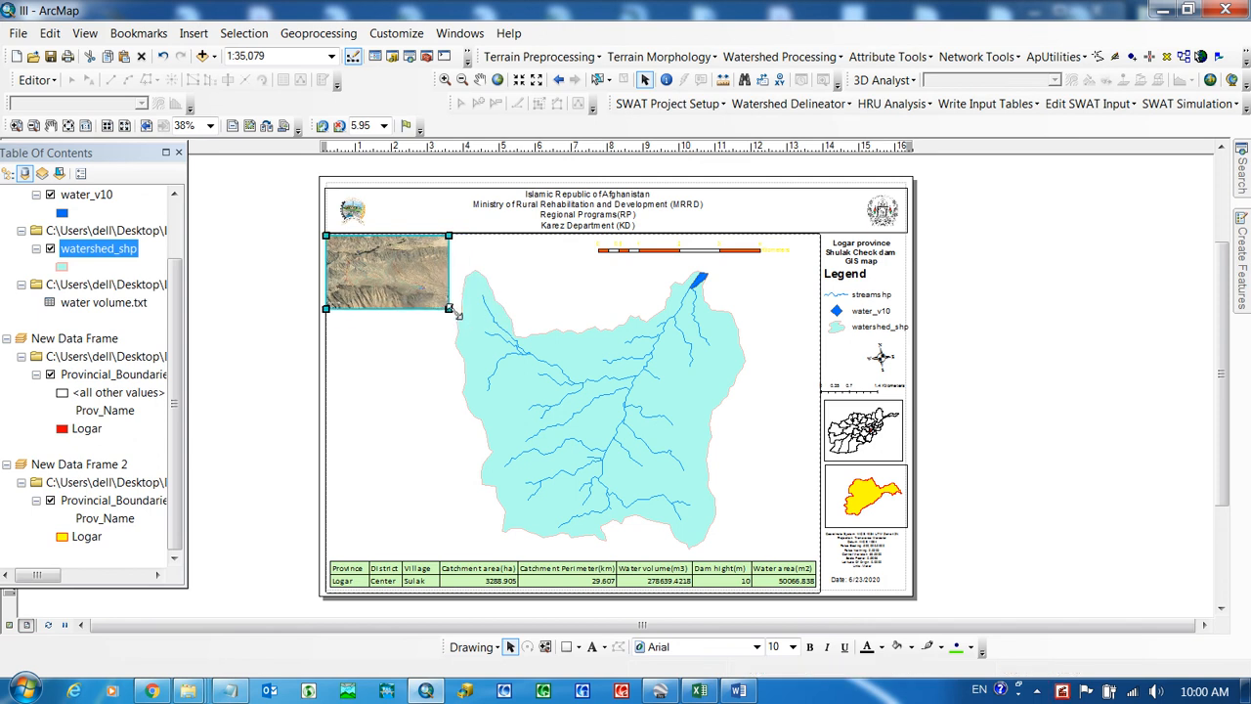
Step: Insert the shulak111 terrain picture into the layout
left_click(194, 33)
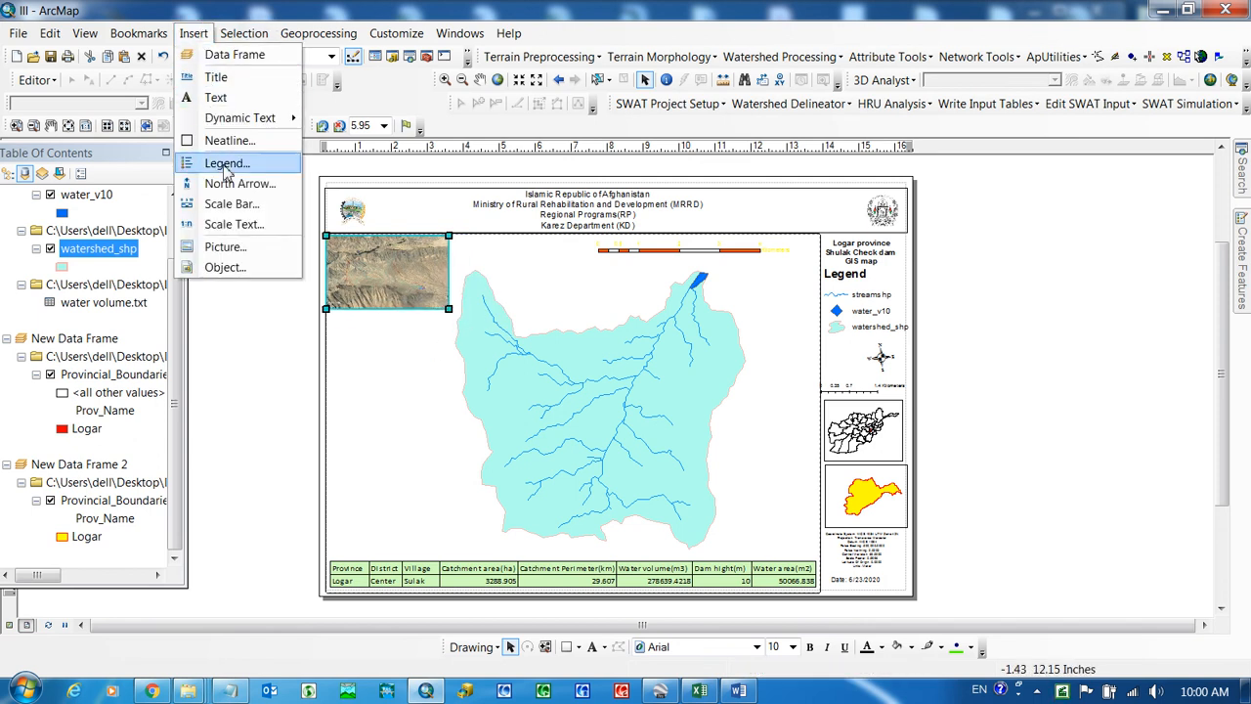
left_click(227, 246)
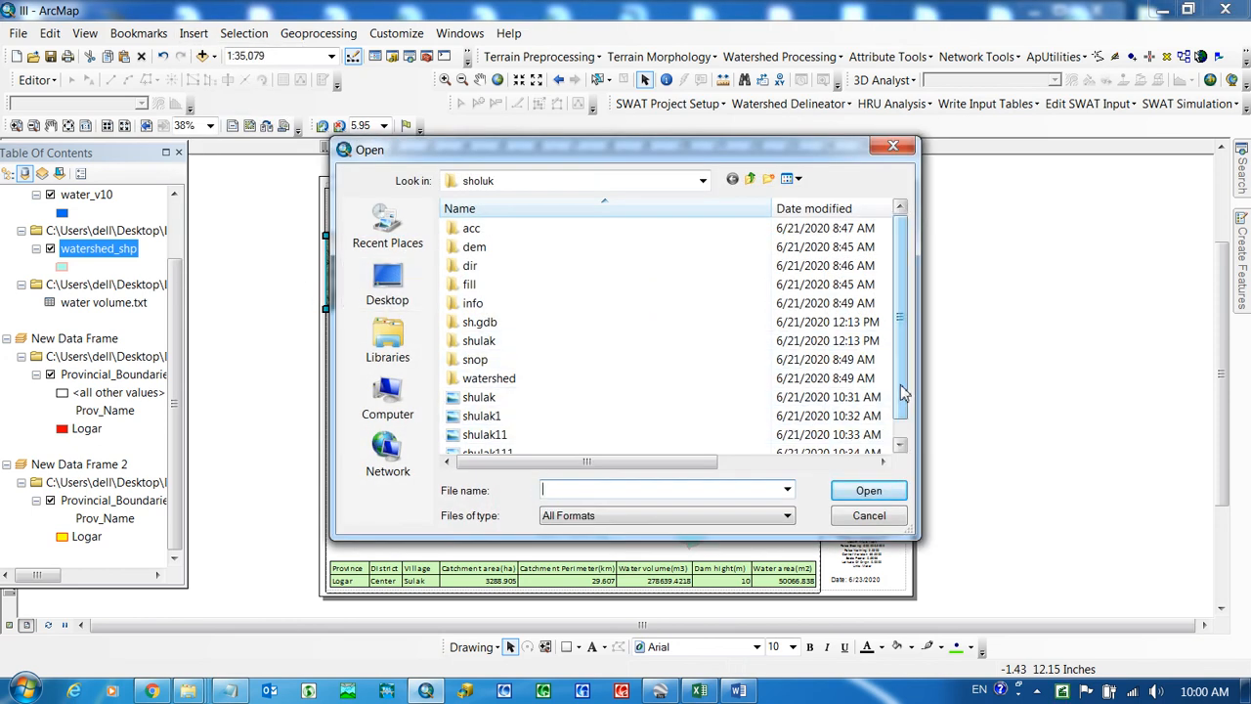
scroll(900, 391, "down", 1)
left_click(486, 436)
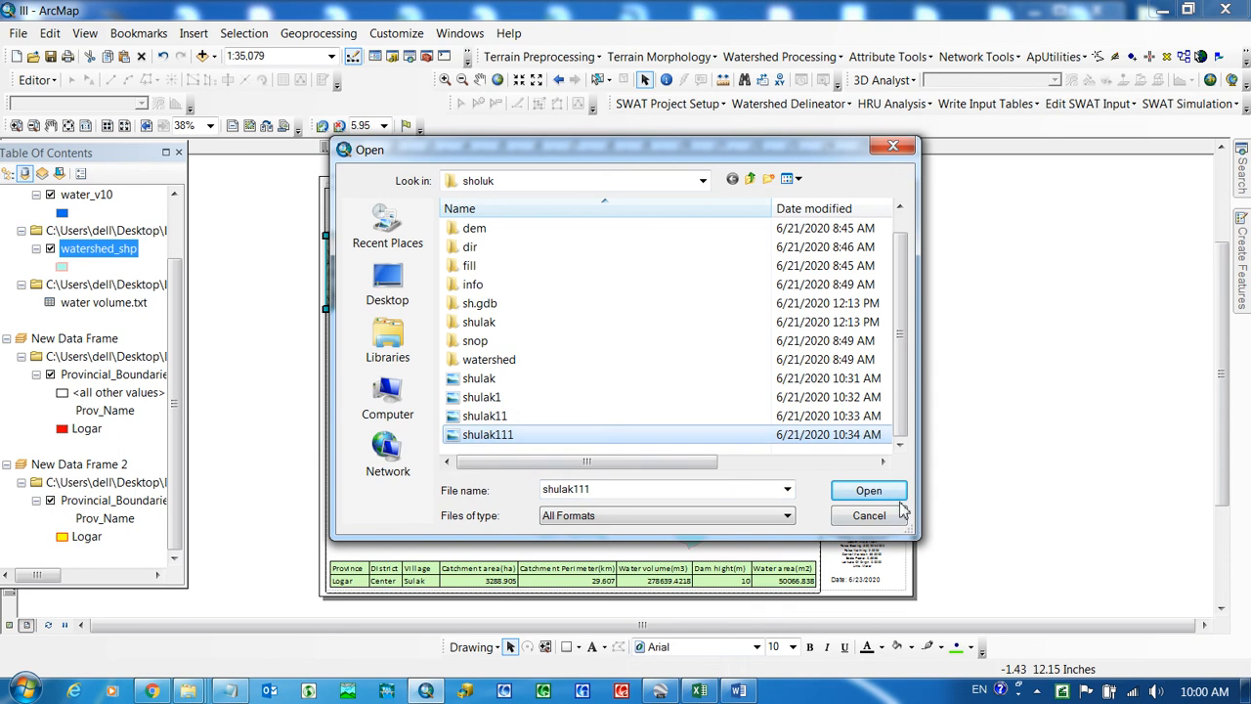
left_click(868, 491)
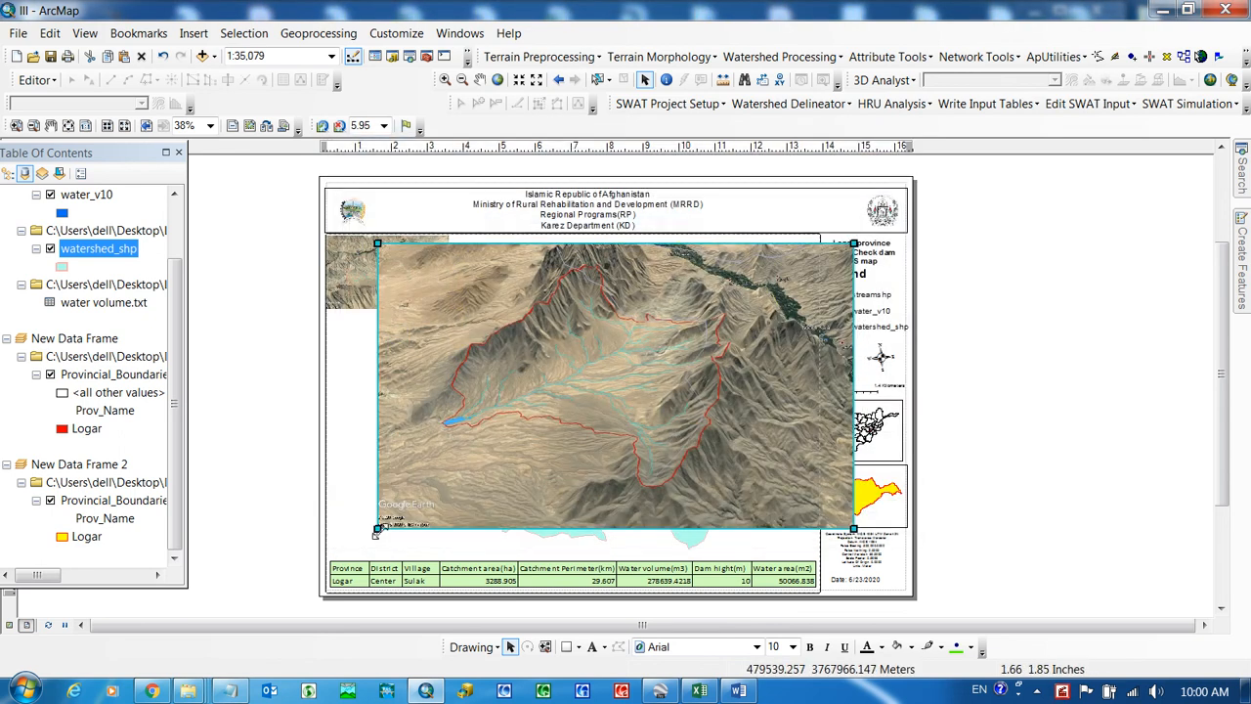
Step: Place shulak111 beneath the first photo, enlarge it slightly, then select the scale bar
left_click_drag(408, 520, 706, 345)
left_click_drag(785, 296, 370, 355)
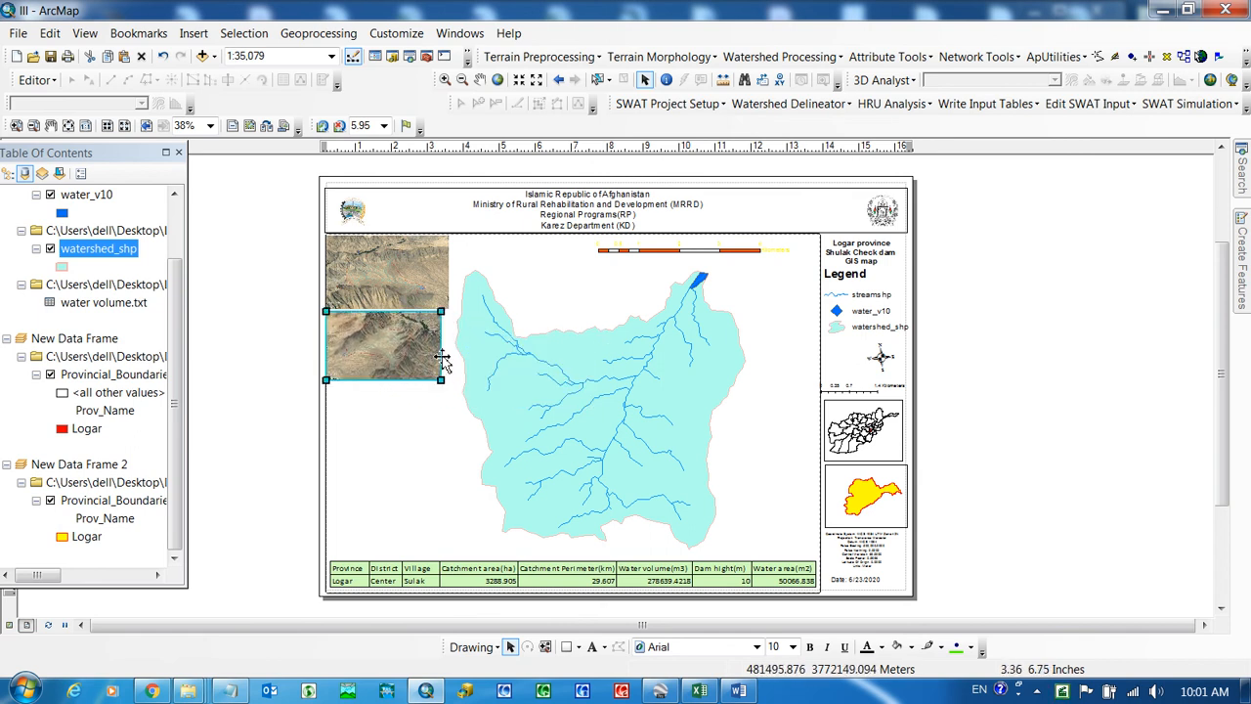
left_click_drag(445, 386, 447, 389)
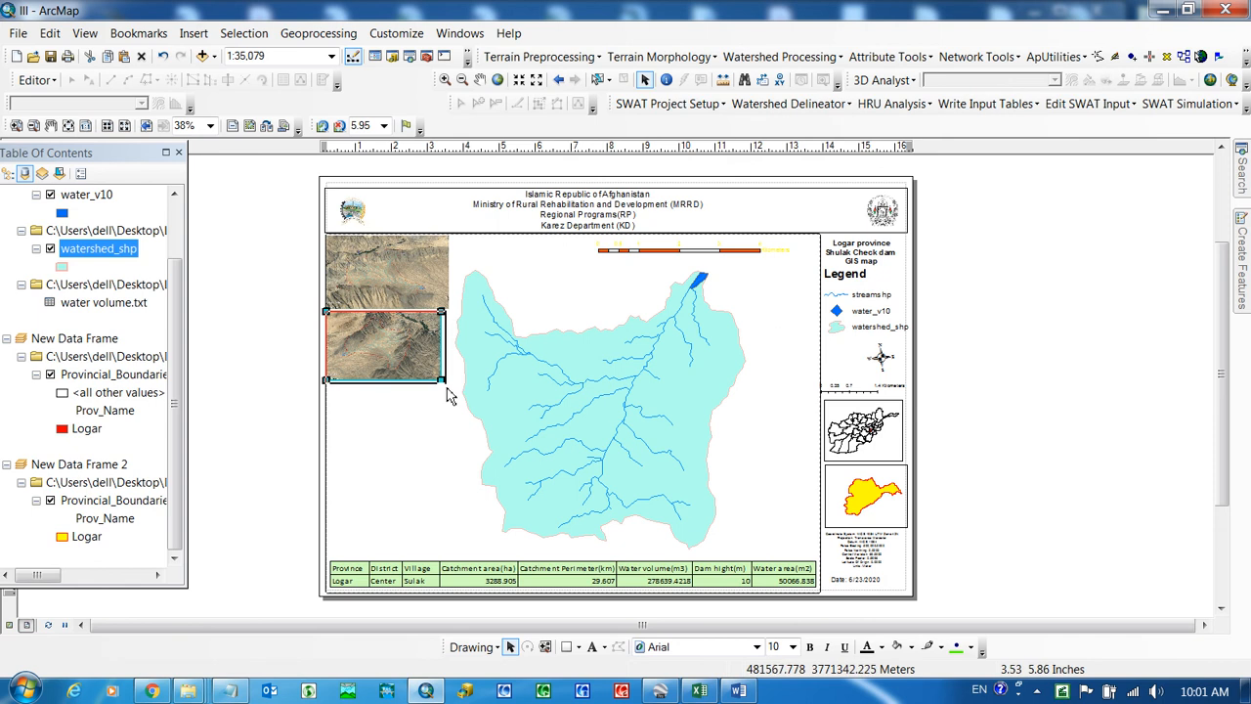
left_click(1038, 415)
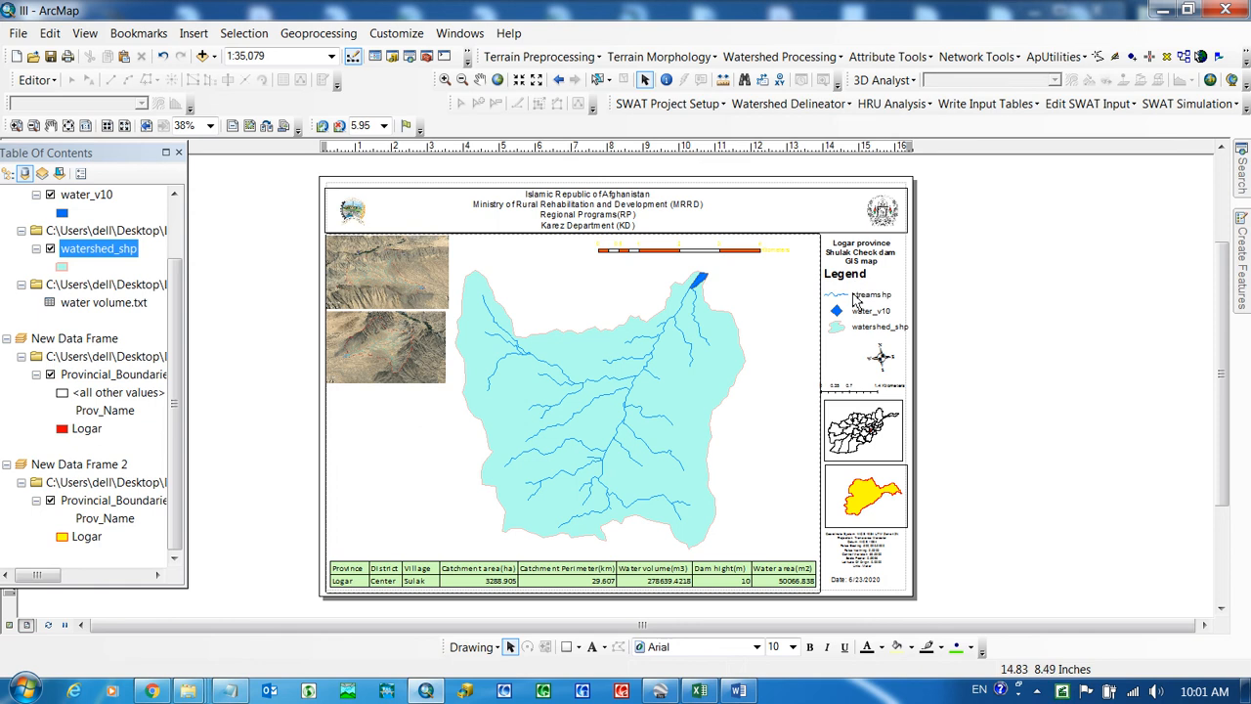
left_click(865, 386)
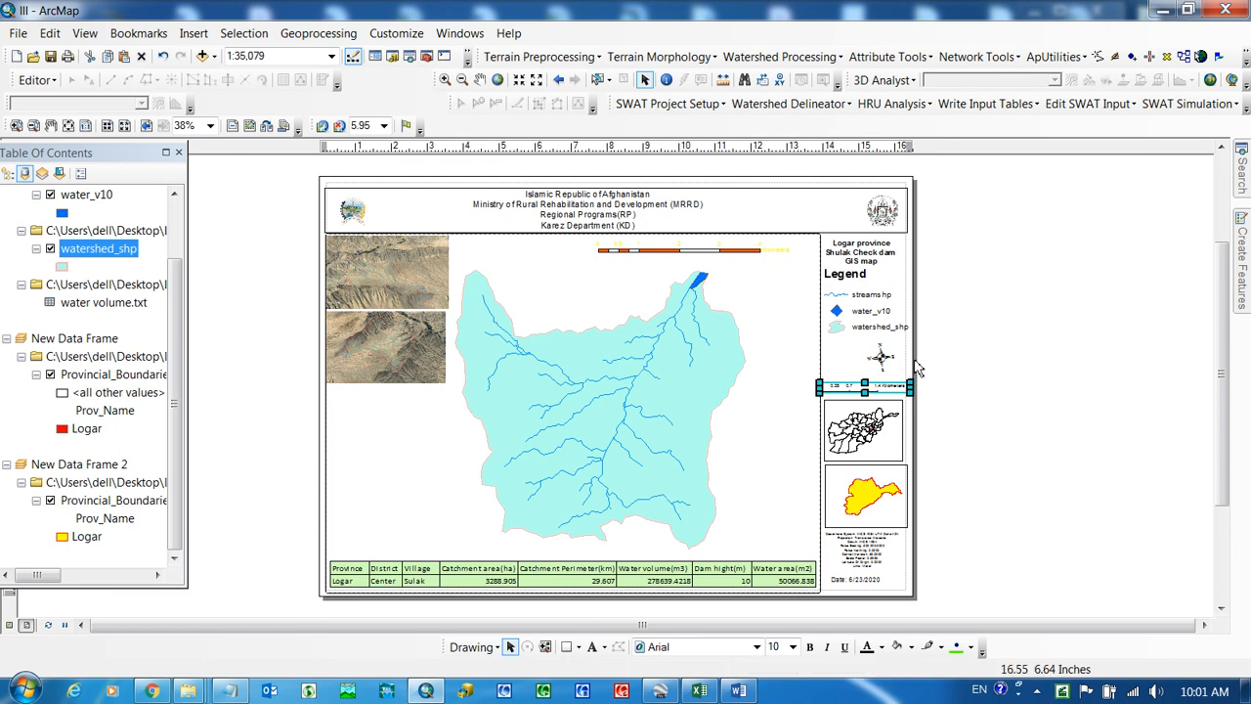
Step: Check and deselect the scale bar, then open the Add Data dropdown
left_click(1027, 364)
left_click(837, 390)
left_click(1036, 396)
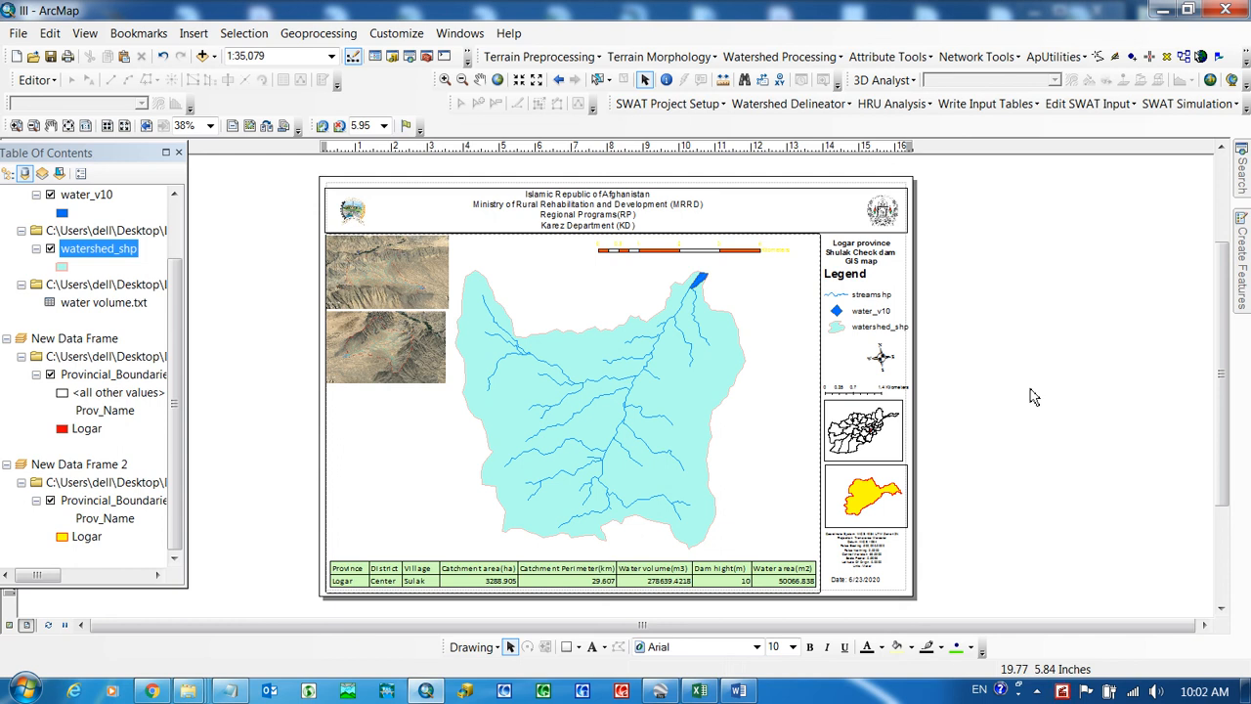
left_click(214, 57)
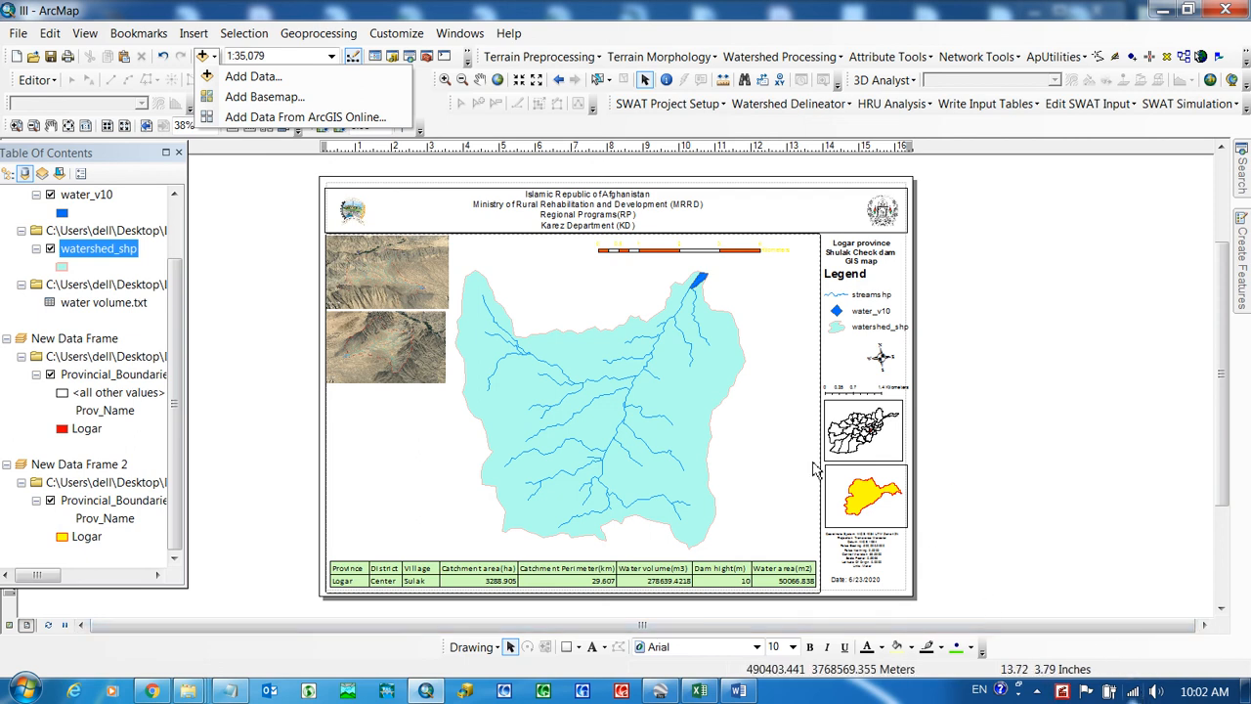
left_click(239, 98)
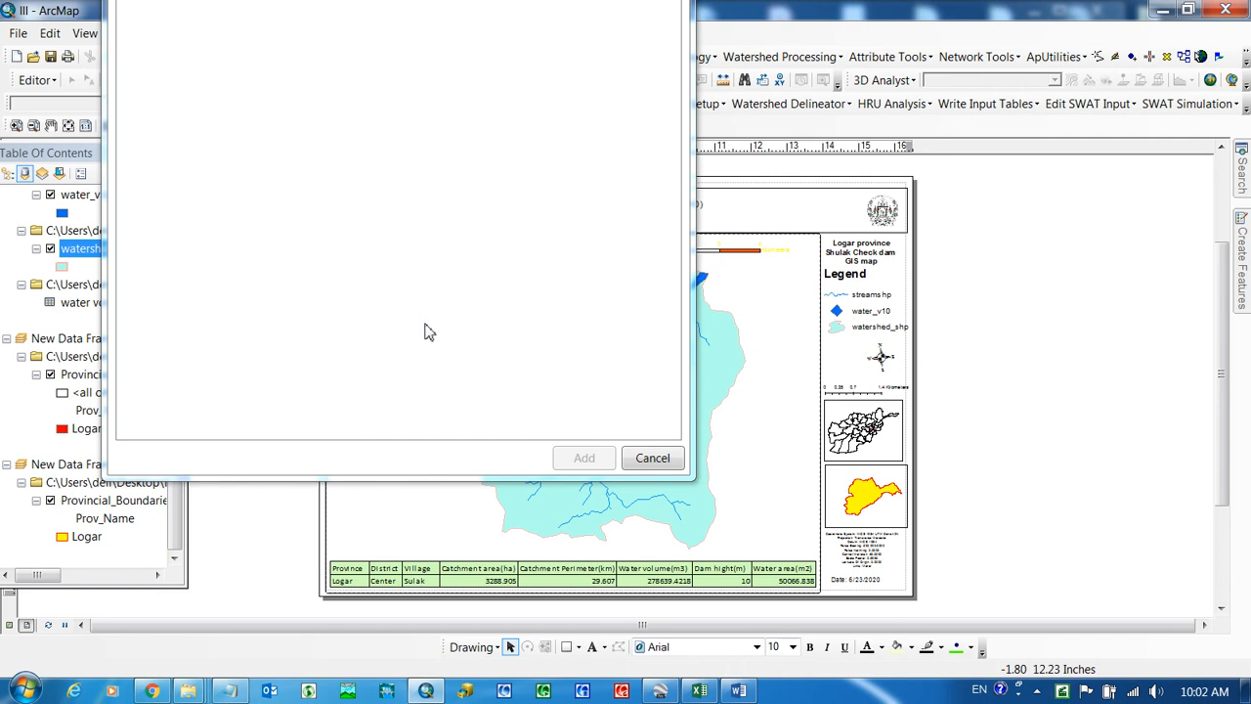
left_click(657, 459)
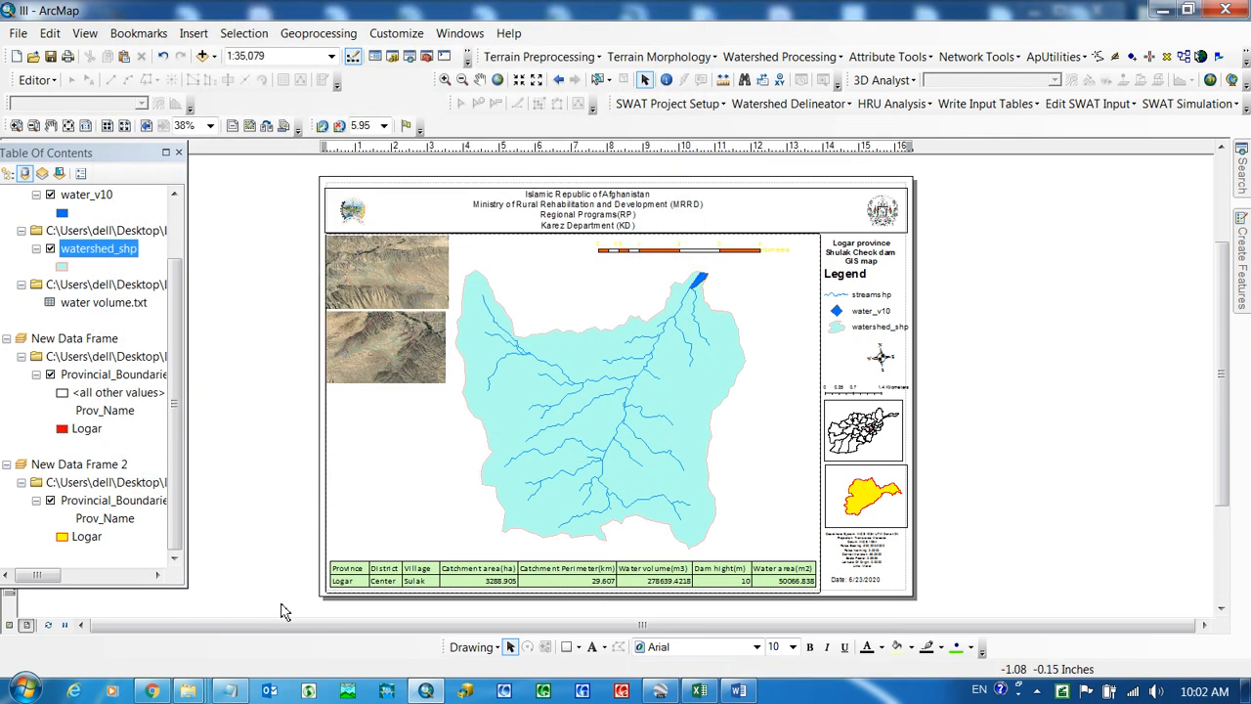
Step: In Chrome, replace the YouTube tab and log in to the Cyberoam captive portal with the saved username and password
left_click(152, 691)
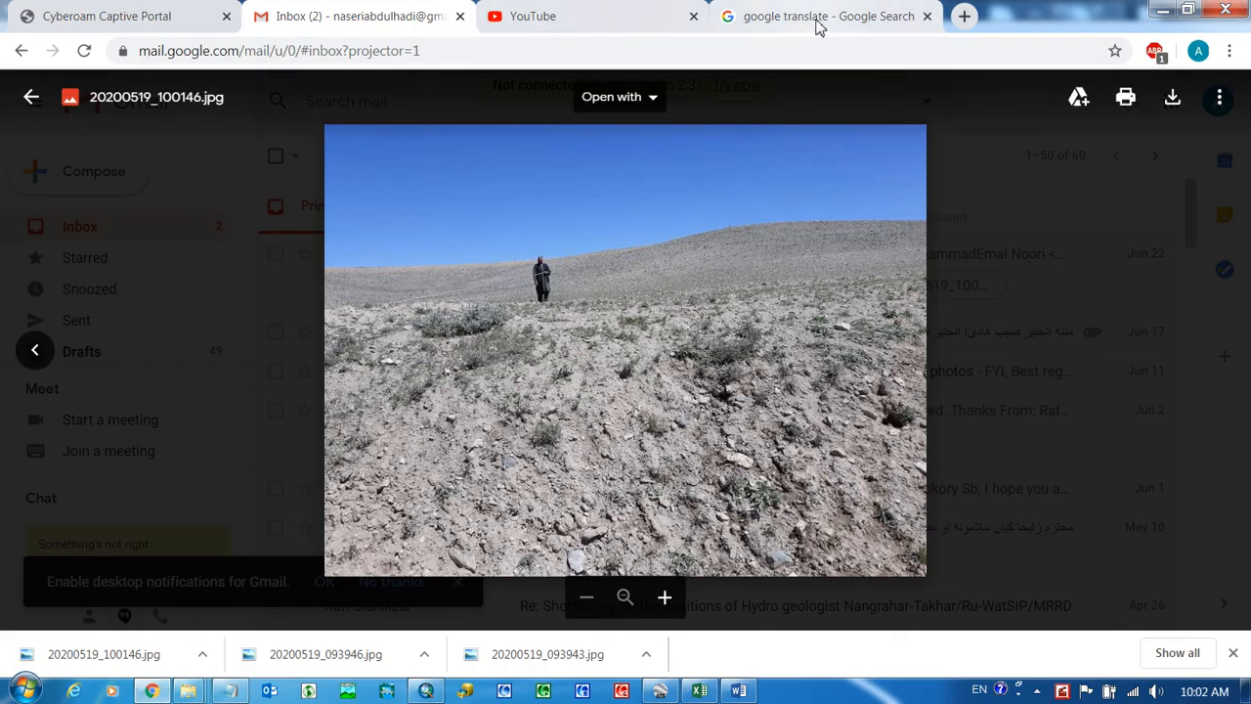
left_click(694, 16)
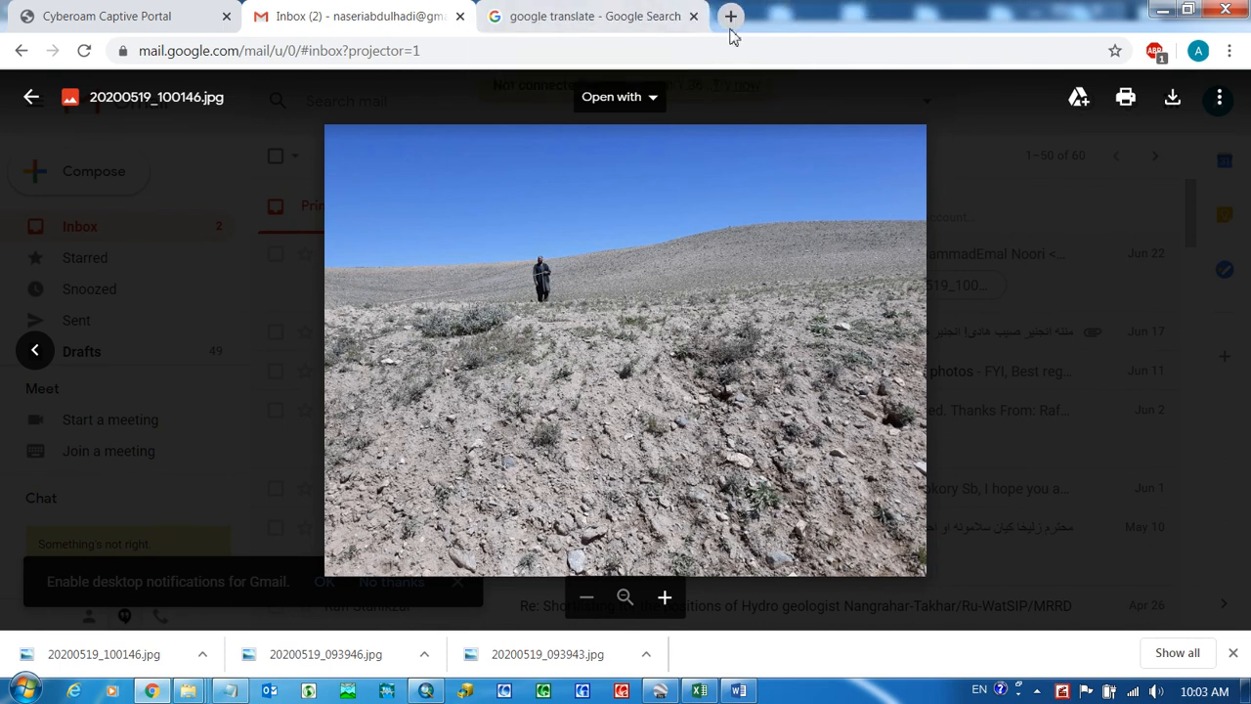
left_click(730, 17)
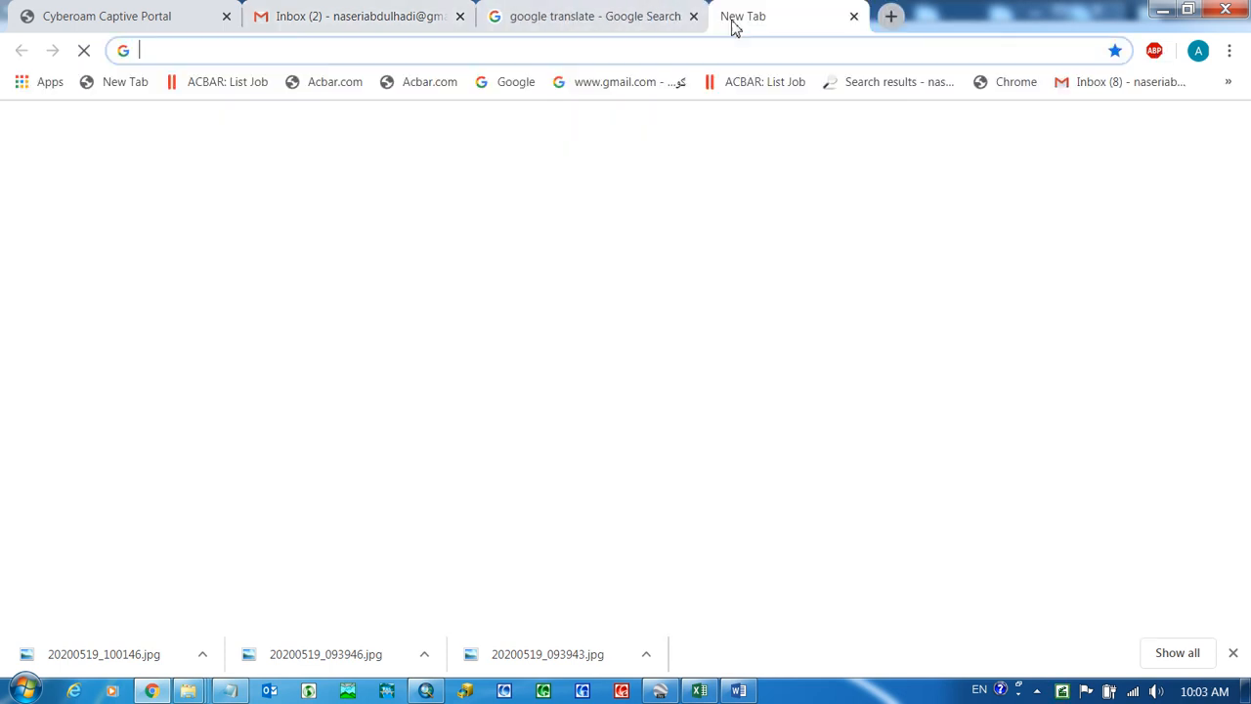
left_click(221, 84)
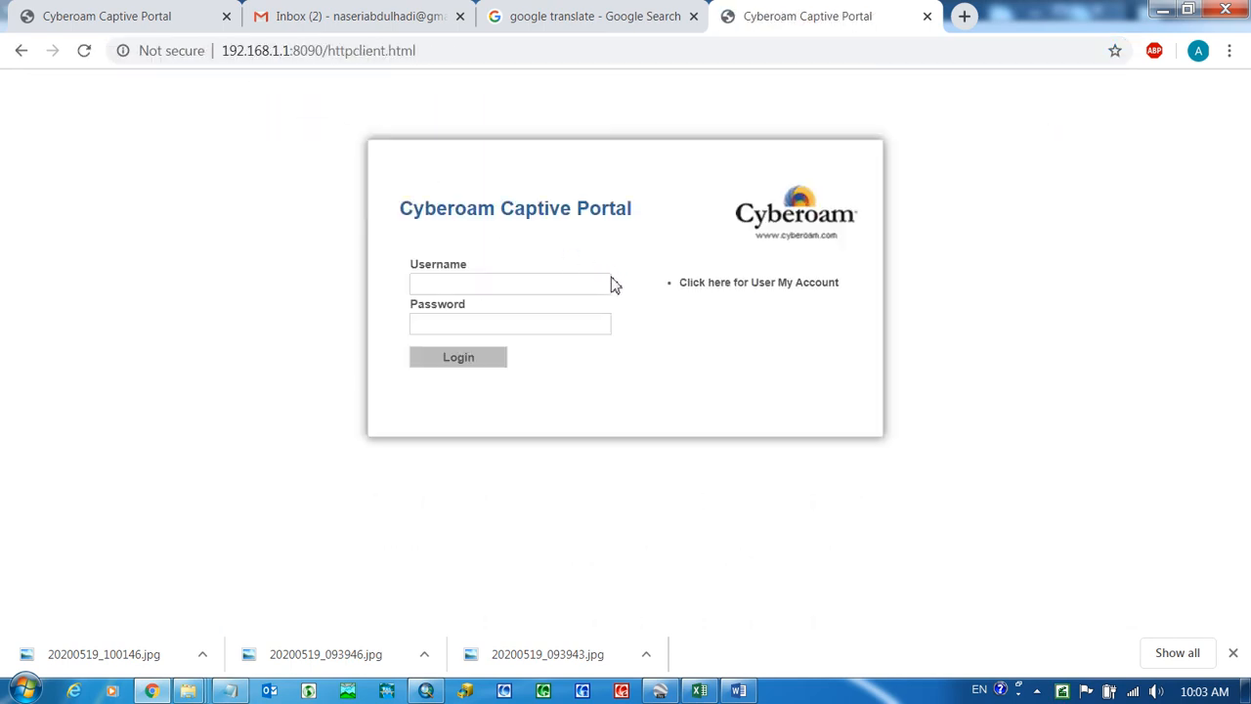
left_click(470, 290)
left_click(450, 318)
left_click(446, 323)
type("1")
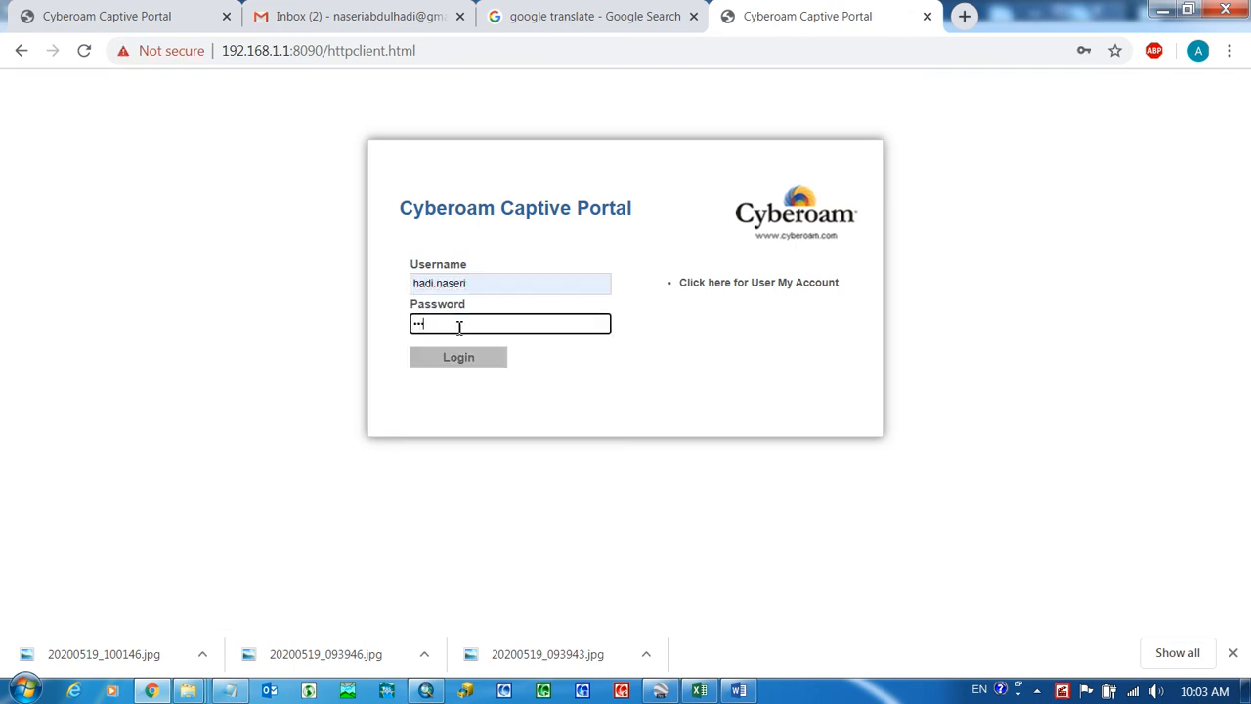
key("Return")
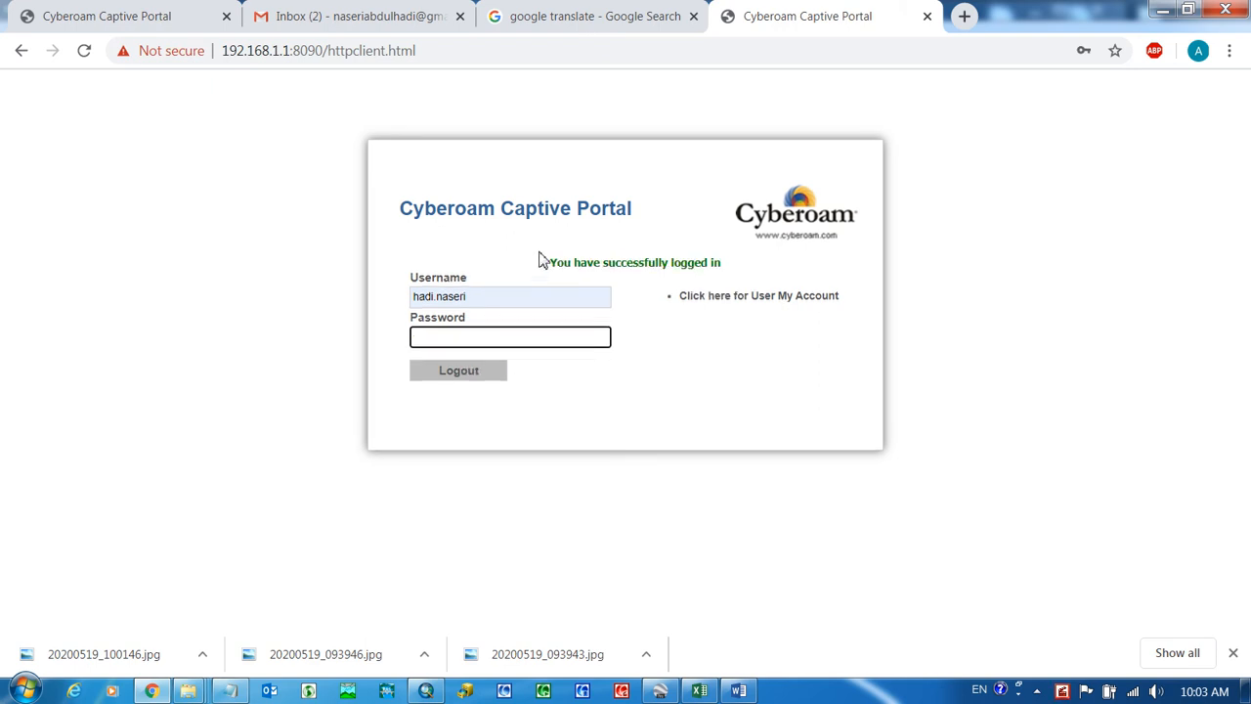
Step: Load and refresh the Gmail inbox in a new tab, then minimize Chrome
left_click(964, 16)
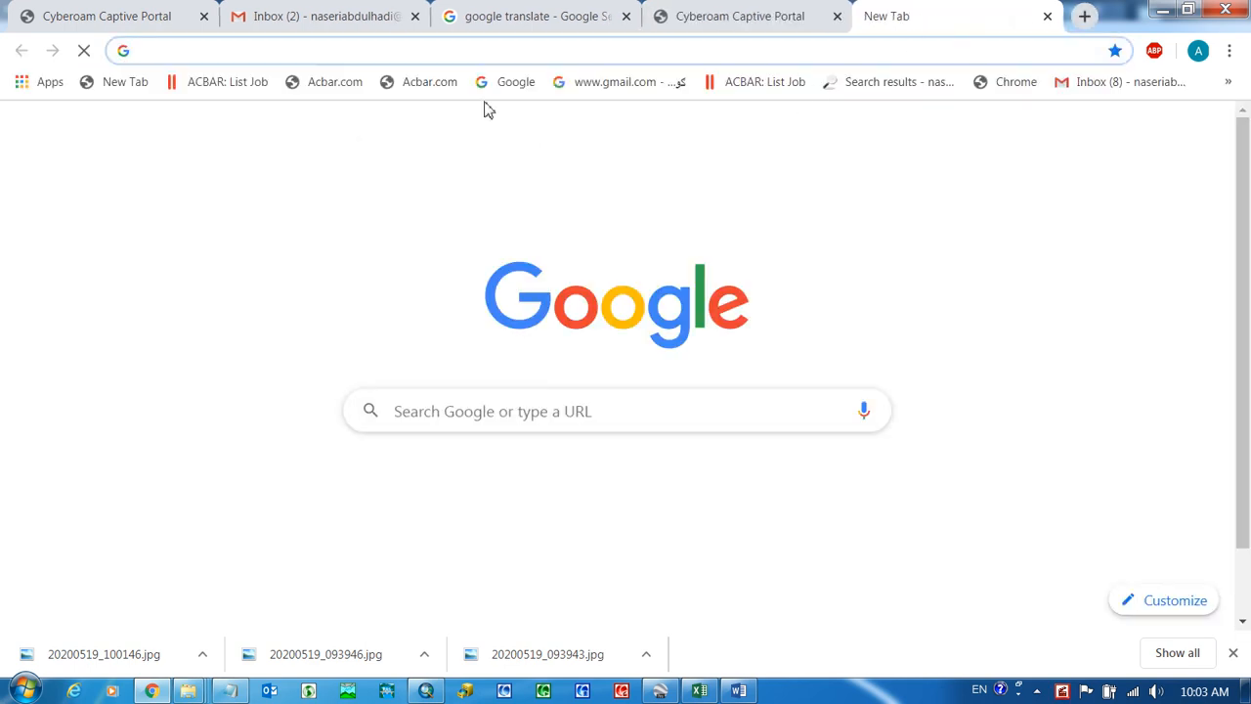
left_click(1111, 85)
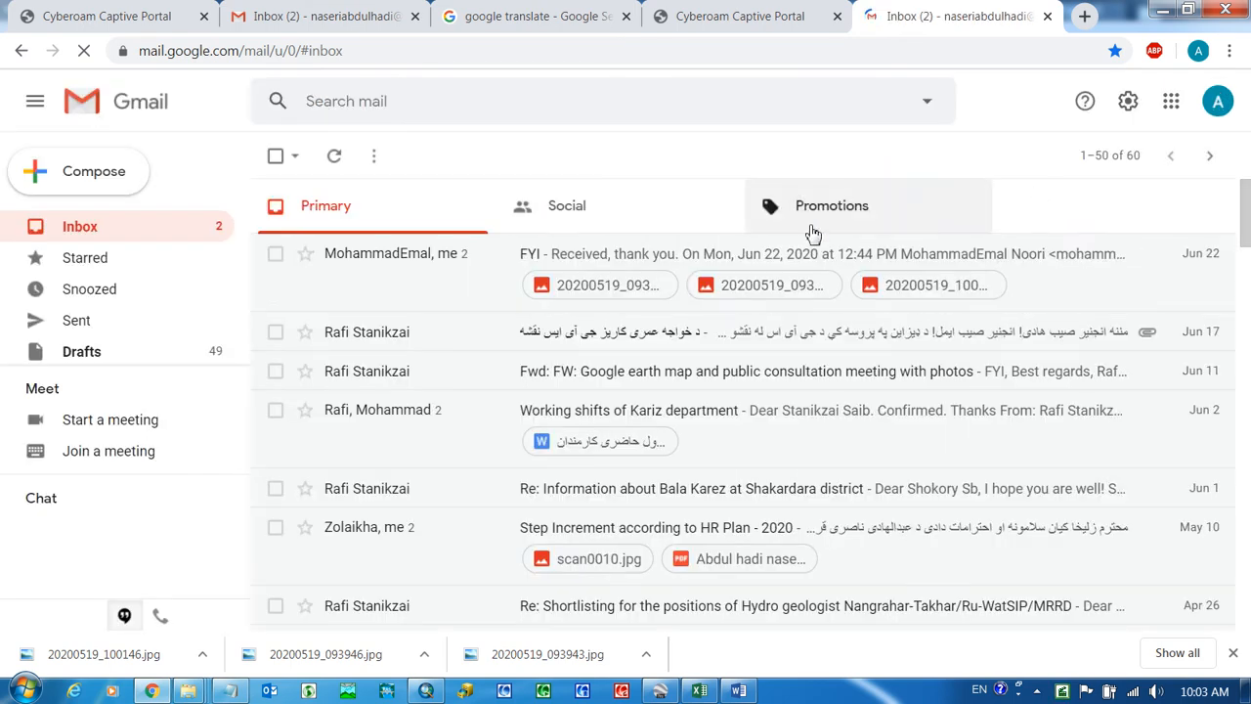
left_click(337, 158)
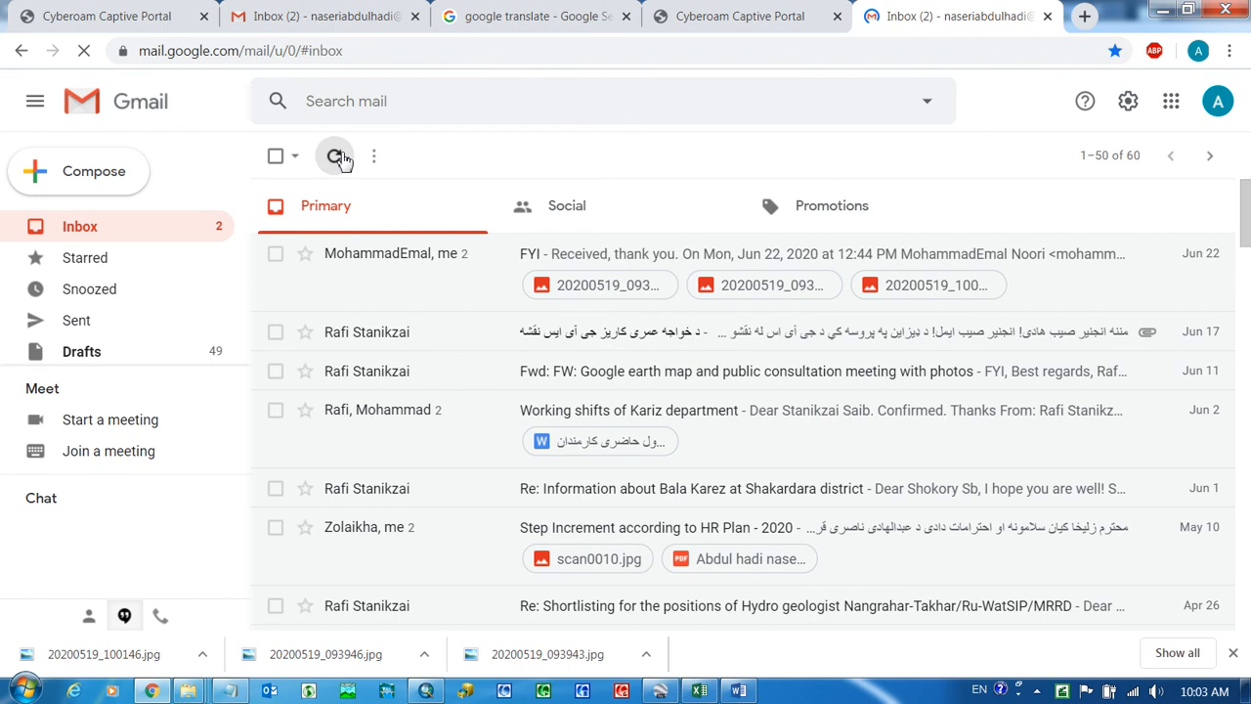
left_click(1162, 15)
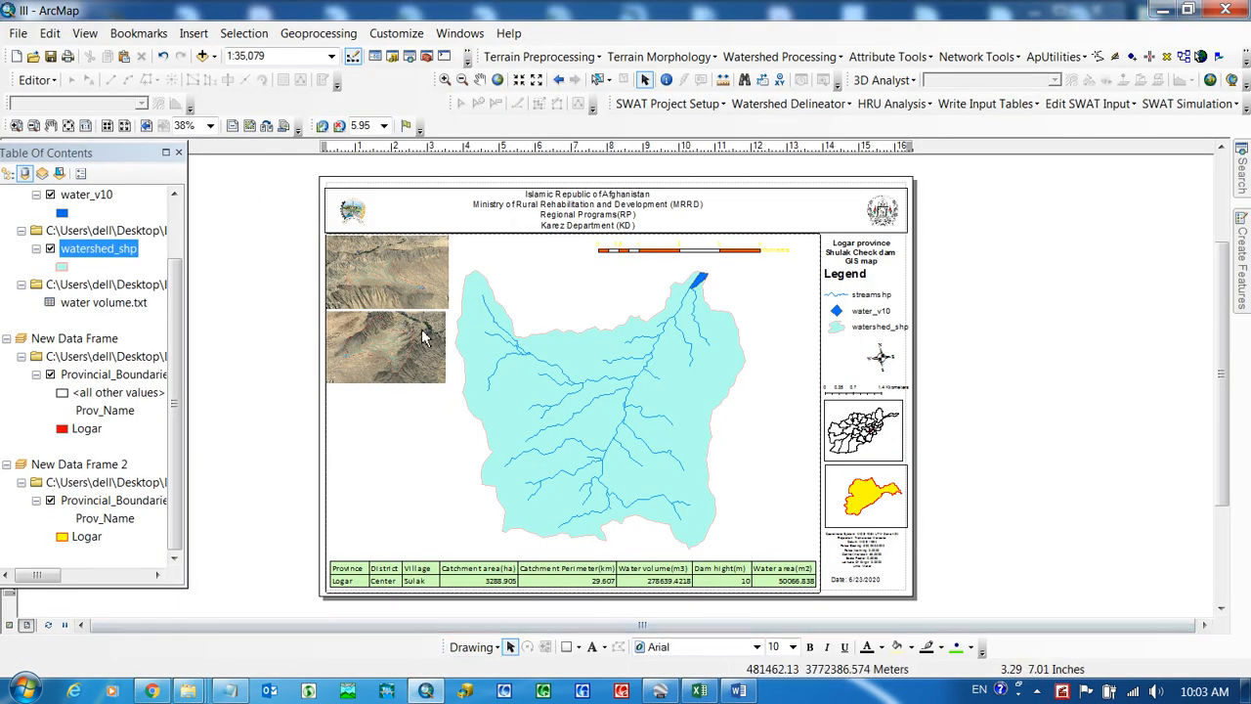
Step: Try the basemap gallery and close it after it loads empty
left_click(214, 57)
left_click(262, 97)
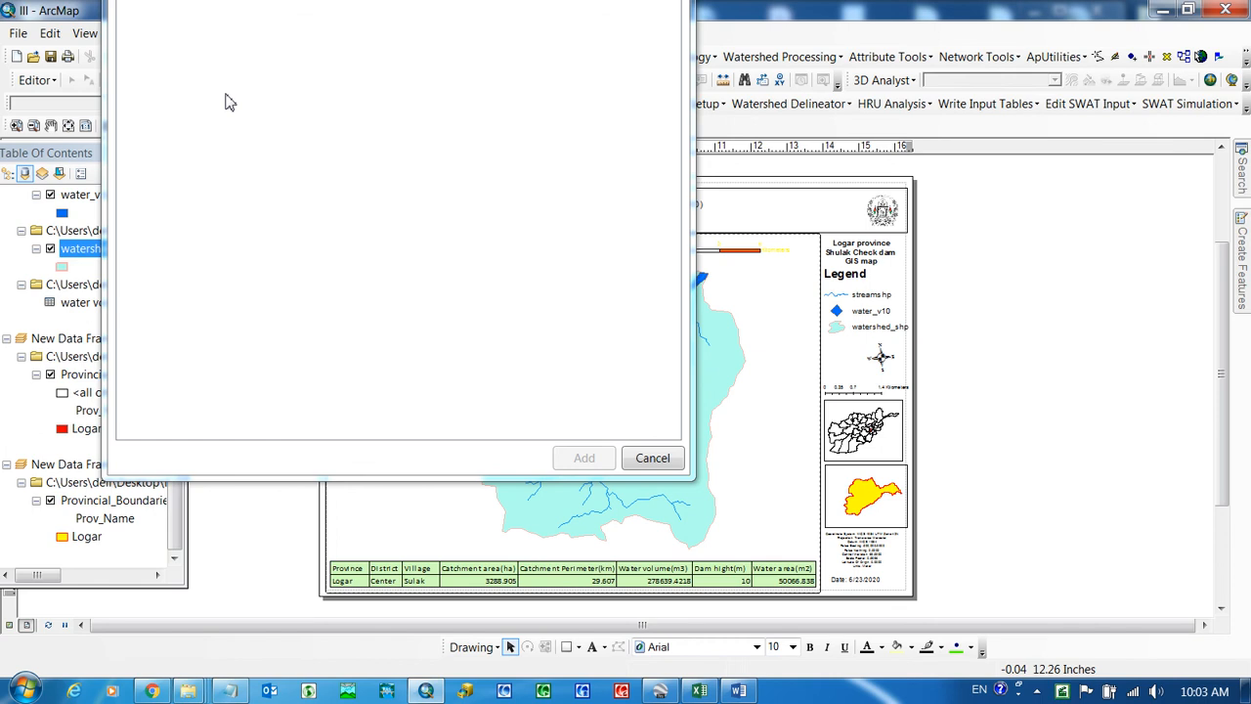
left_click(652, 458)
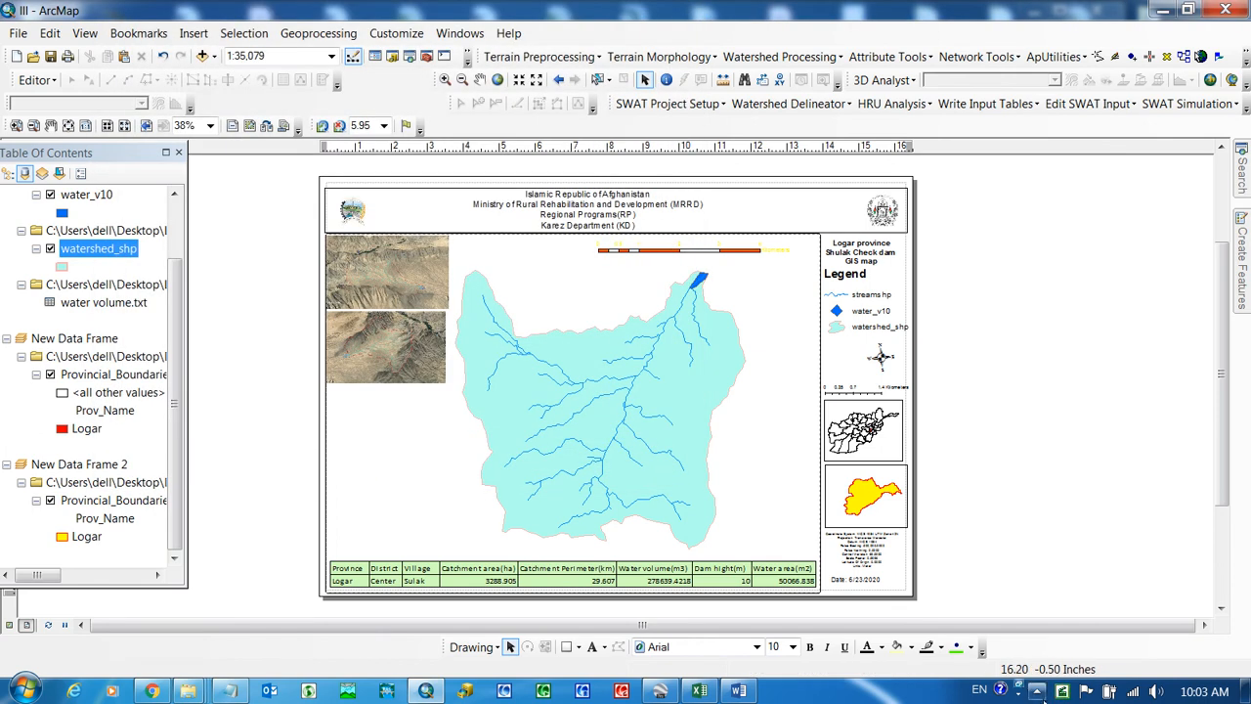
right_click(1065, 691)
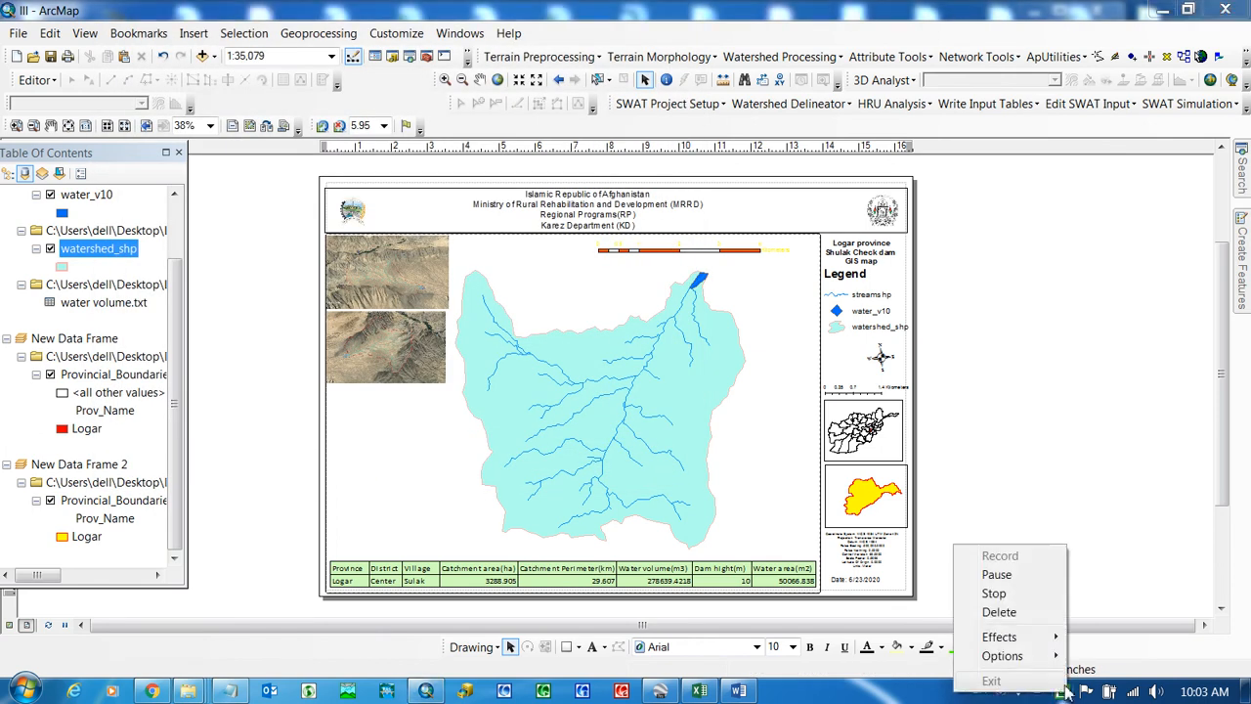
left_click(997, 577)
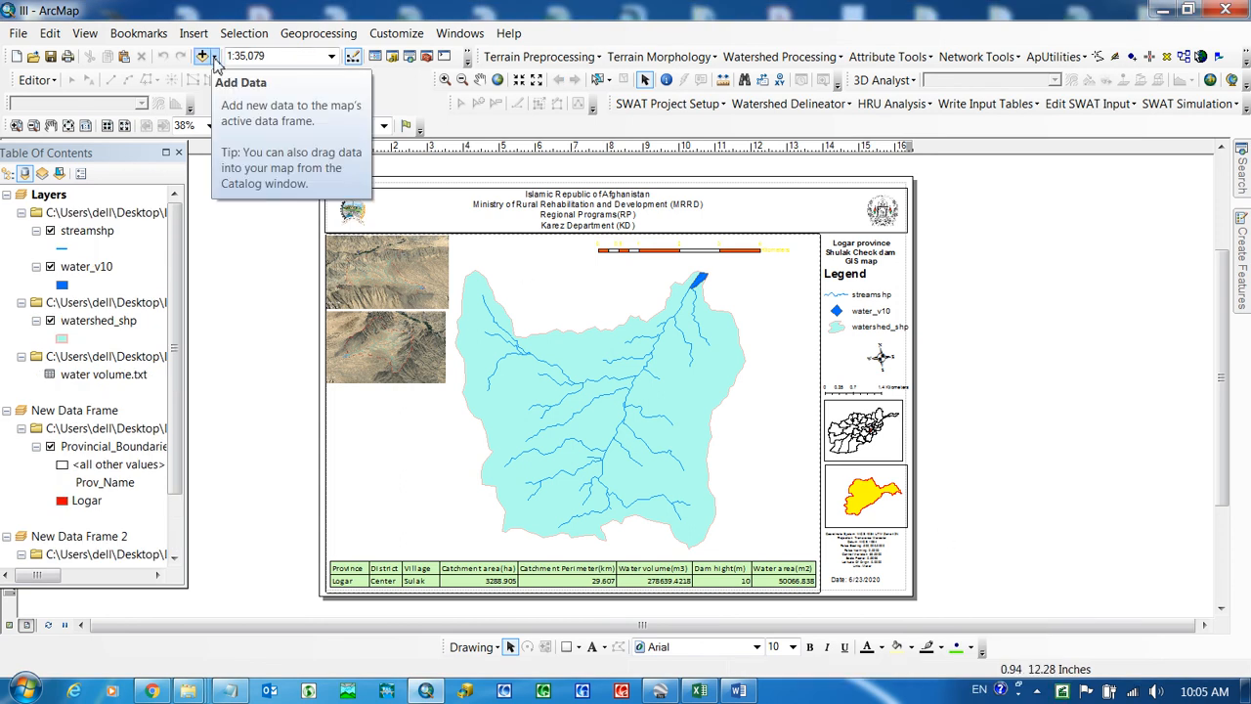
Step: Add the Imagery satellite basemap from the Add Basemap gallery
left_click(215, 56)
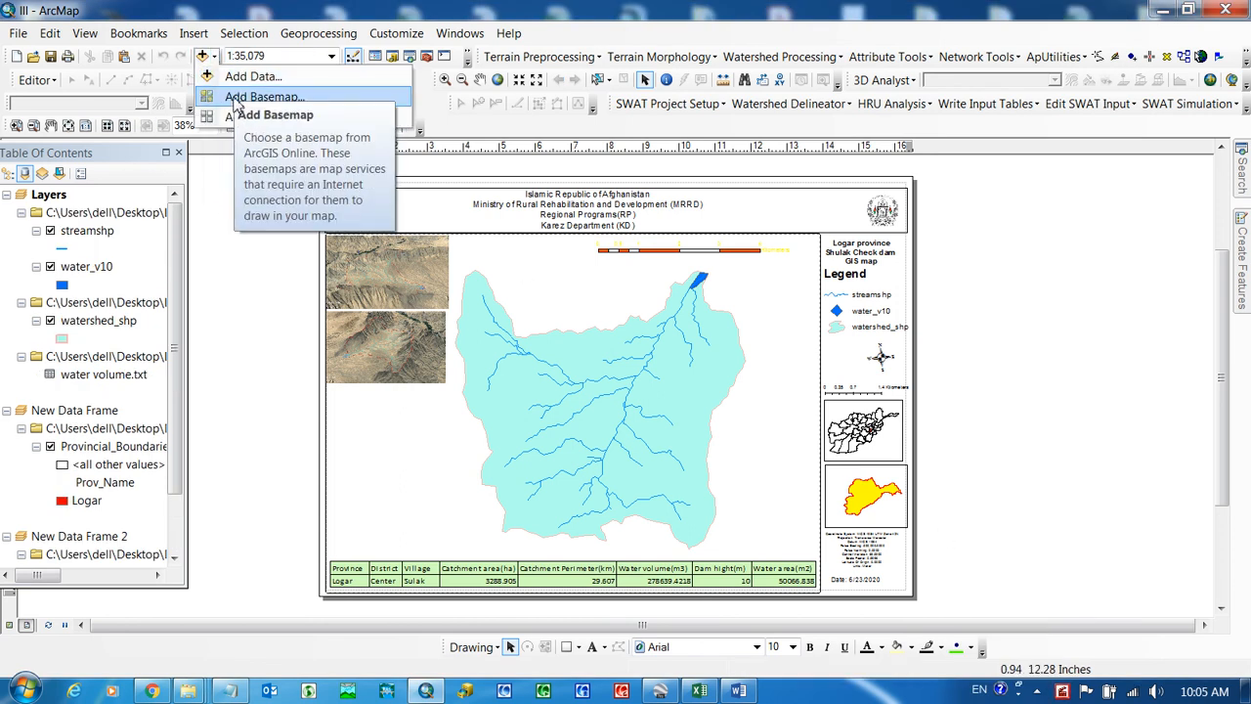
left_click(235, 96)
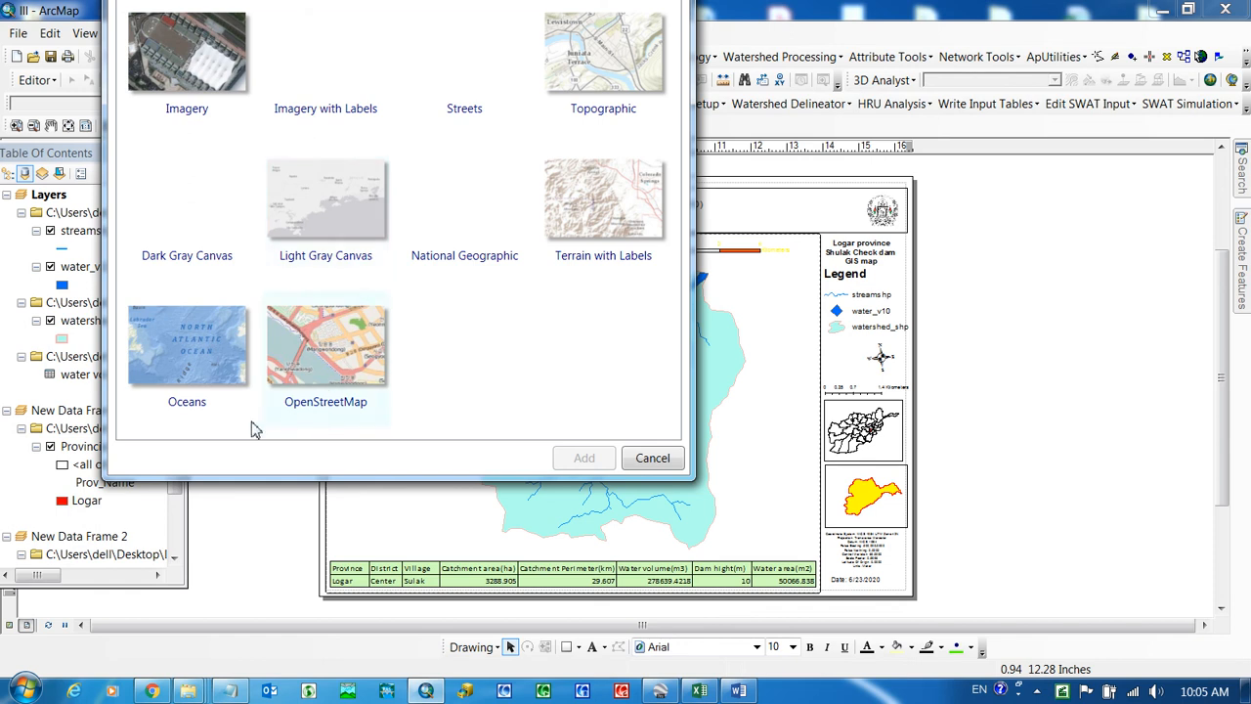
left_click(185, 65)
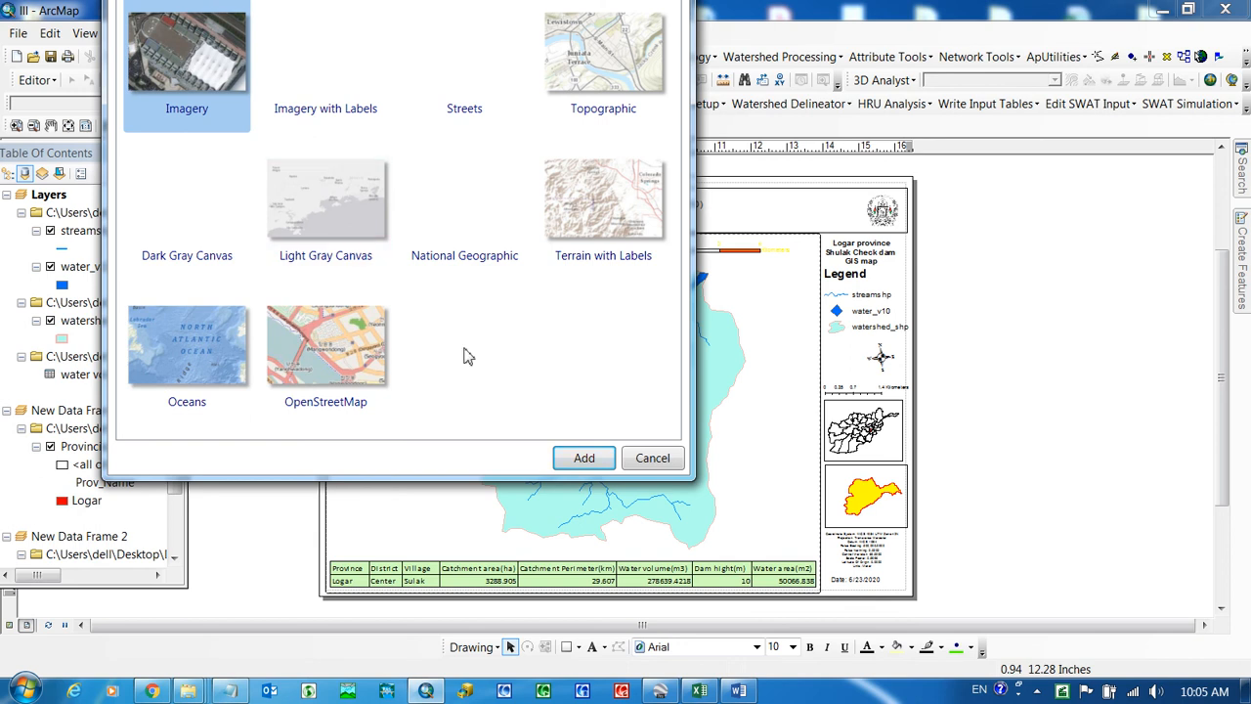
left_click(583, 458)
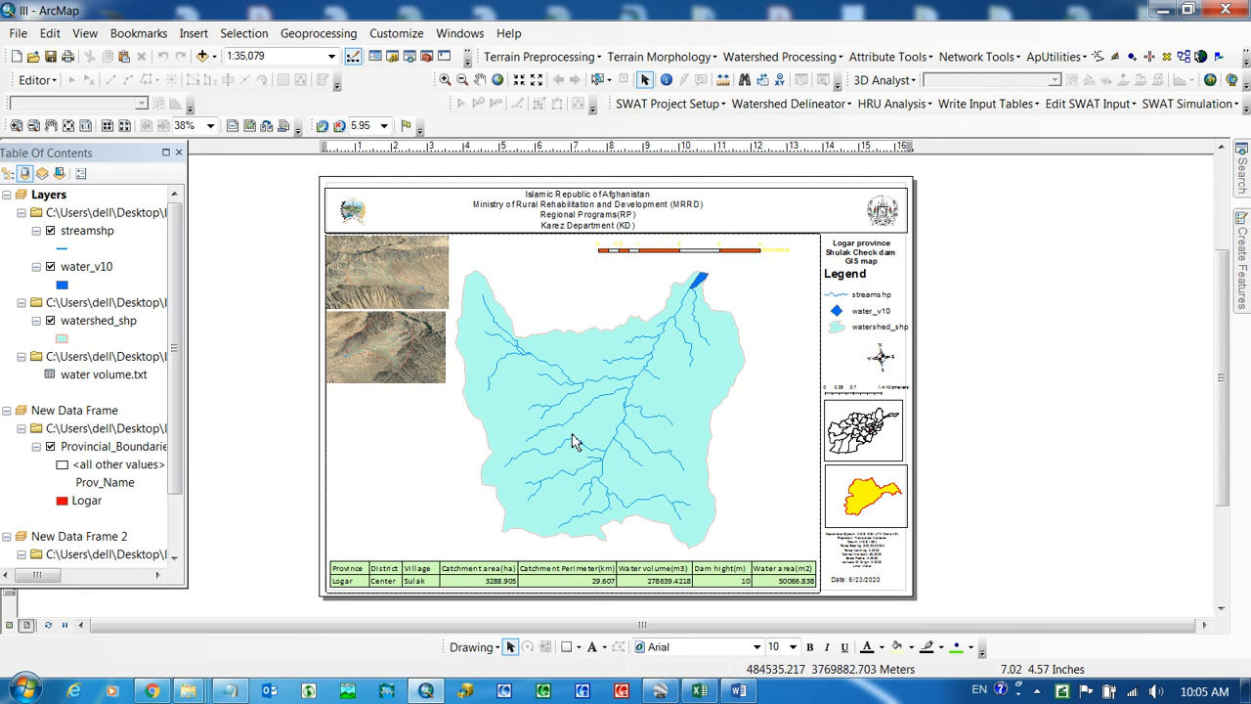
Step: Select the main watershed data frame and let World Imagery finish drawing beneath it
left_click(575, 441)
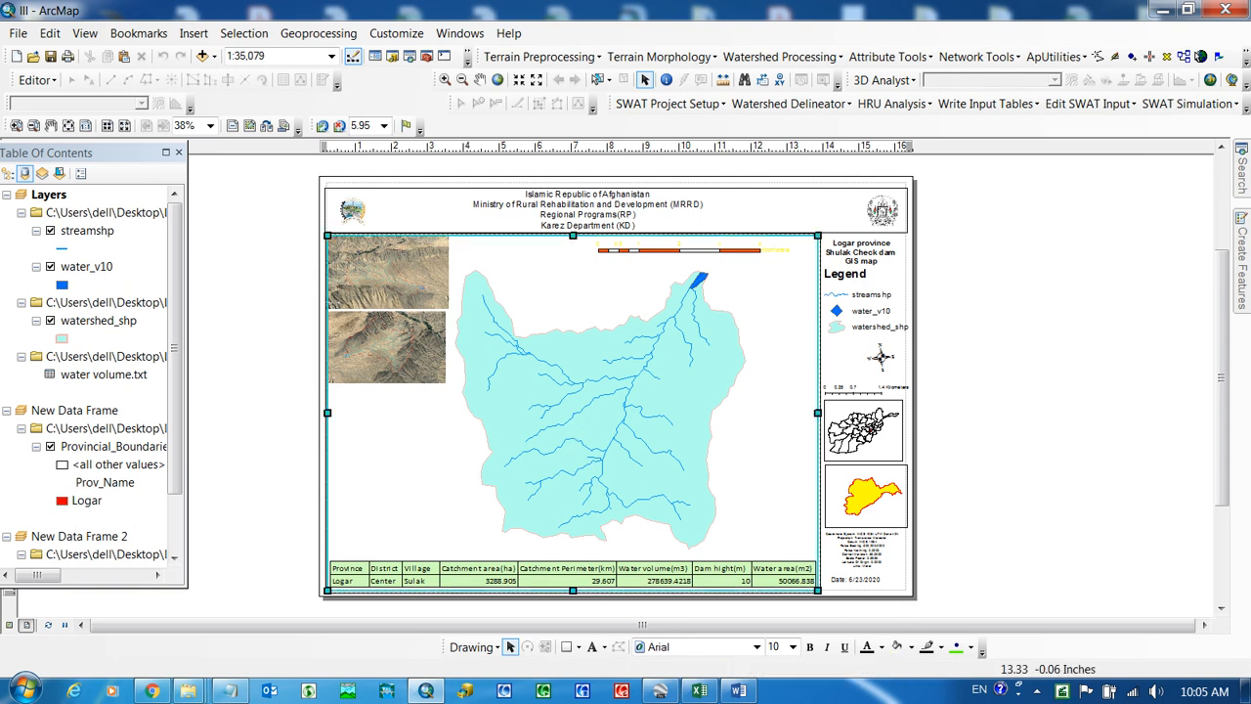
right_click(1070, 692)
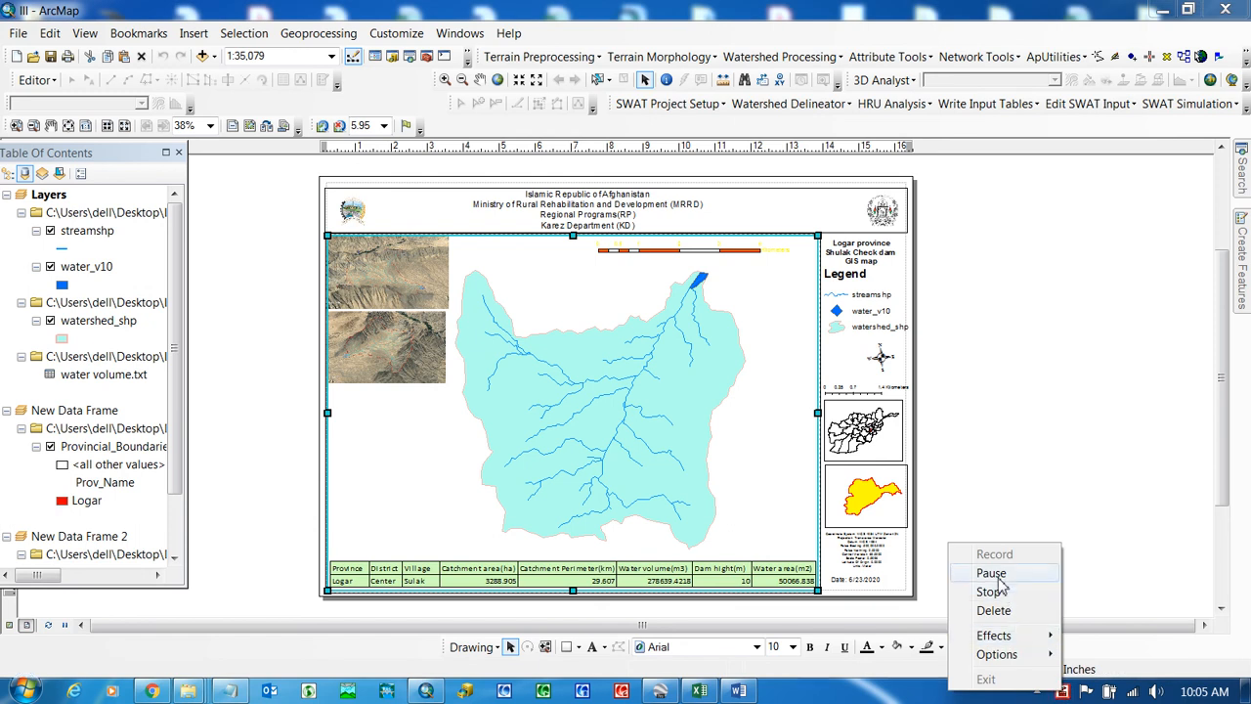
left_click(994, 575)
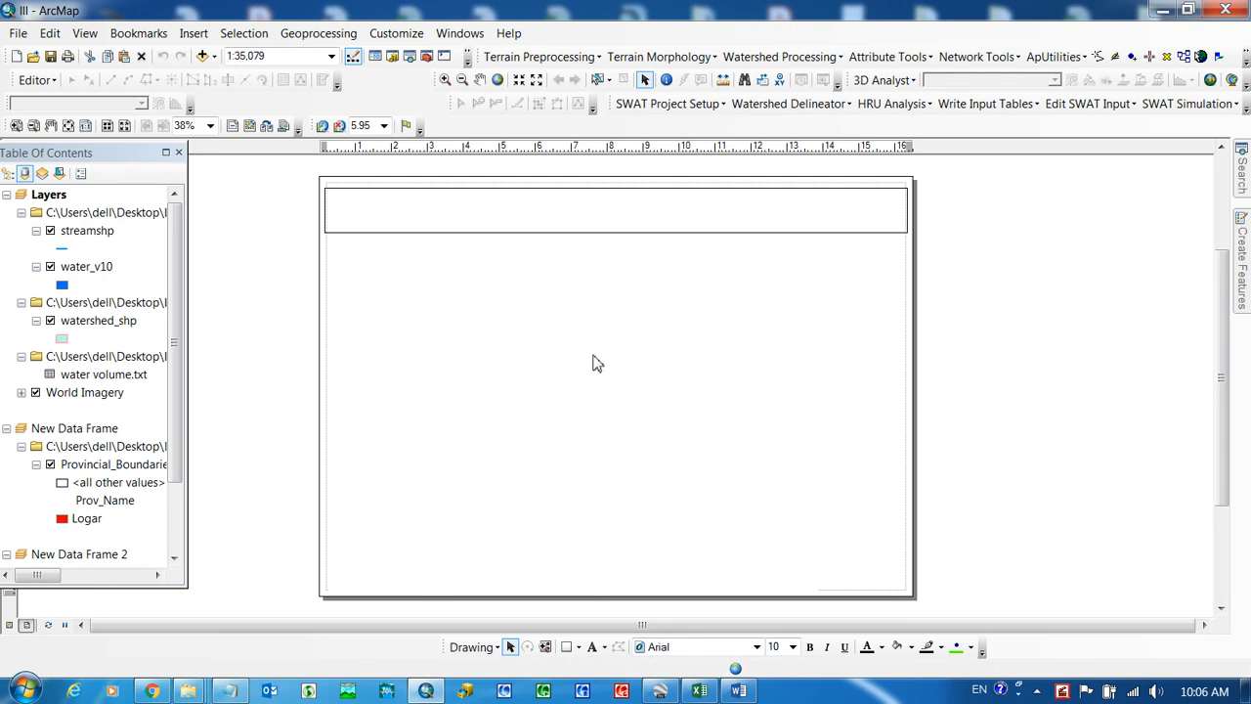
right_click(1063, 692)
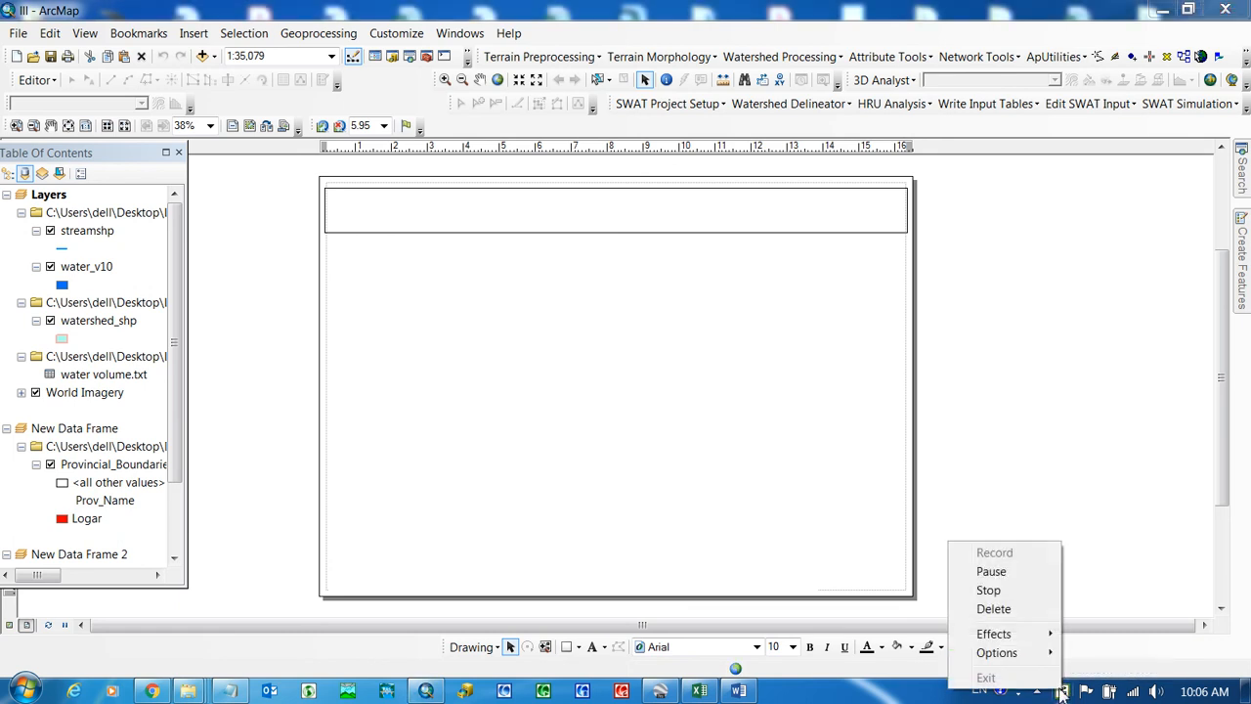
left_click(990, 572)
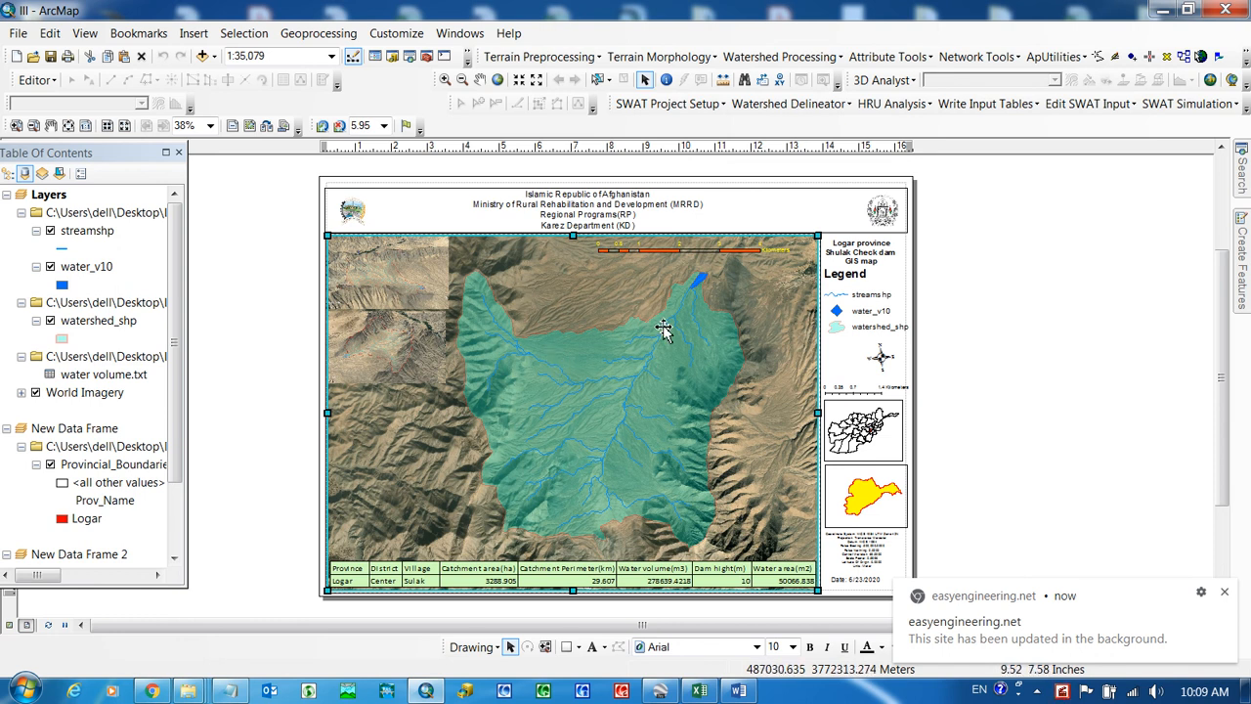
left_click(1225, 594)
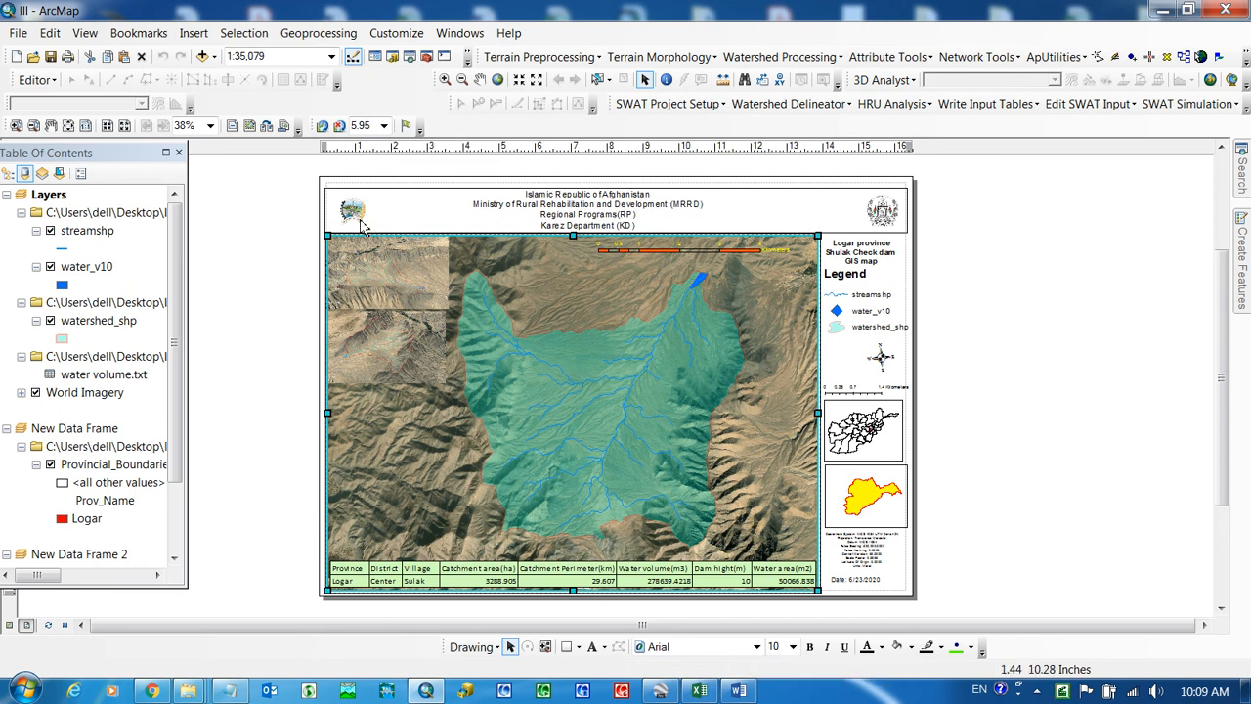
left_click(217, 57)
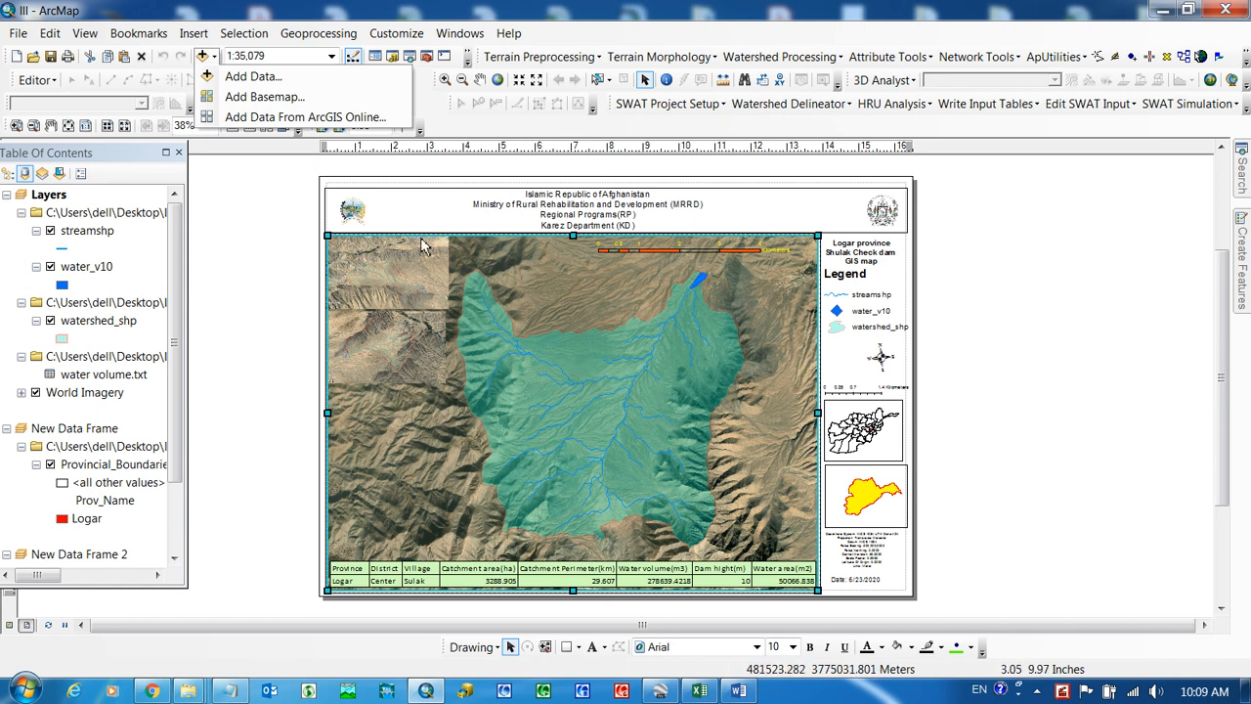
left_click(575, 215)
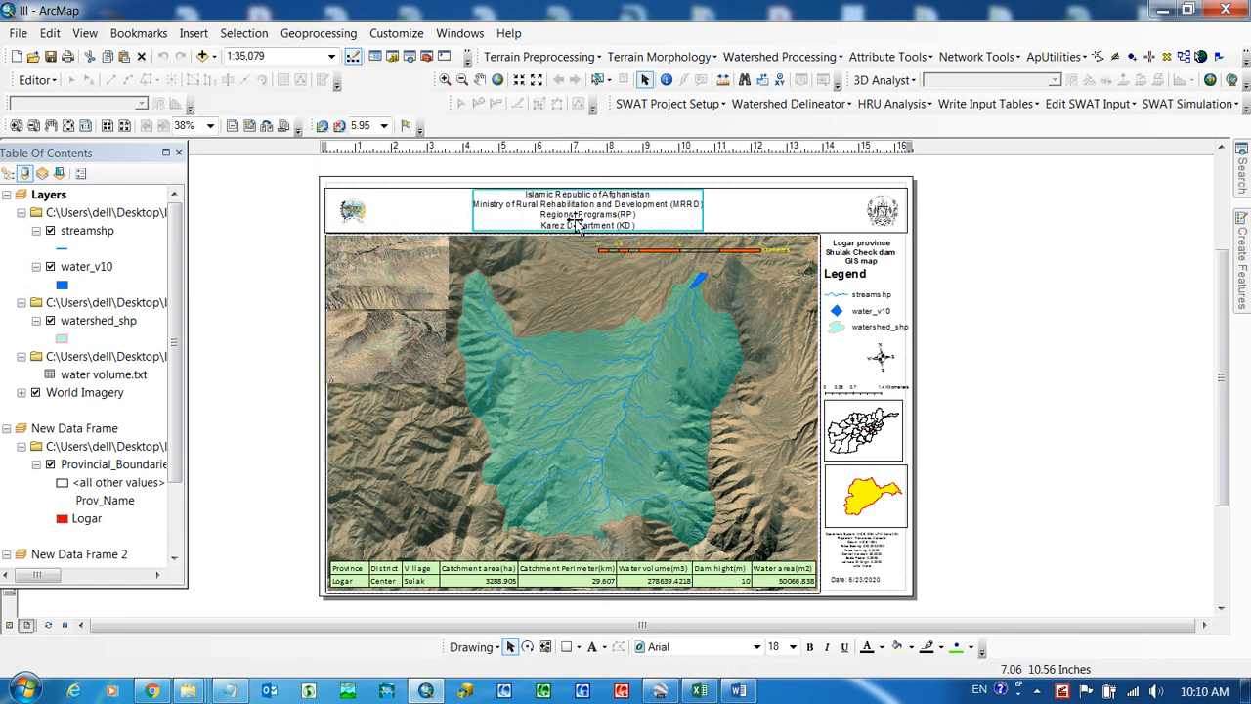
left_click(360, 217)
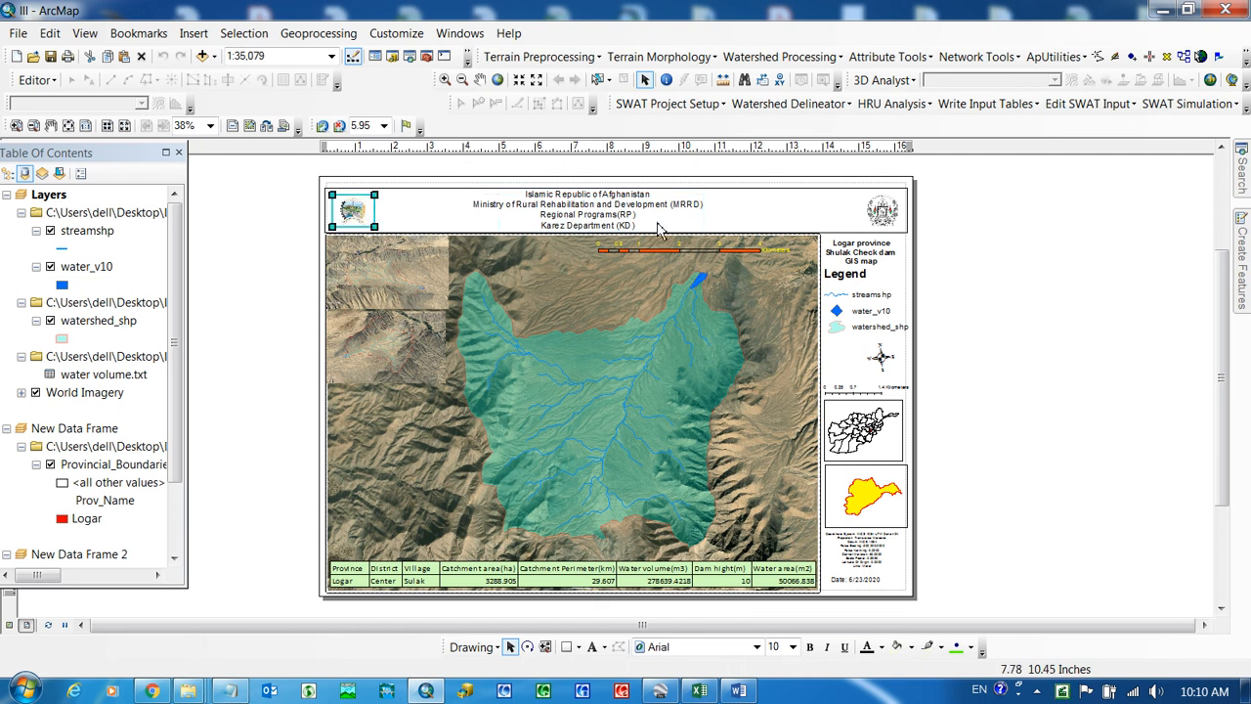
left_click(883, 213)
left_click(866, 276)
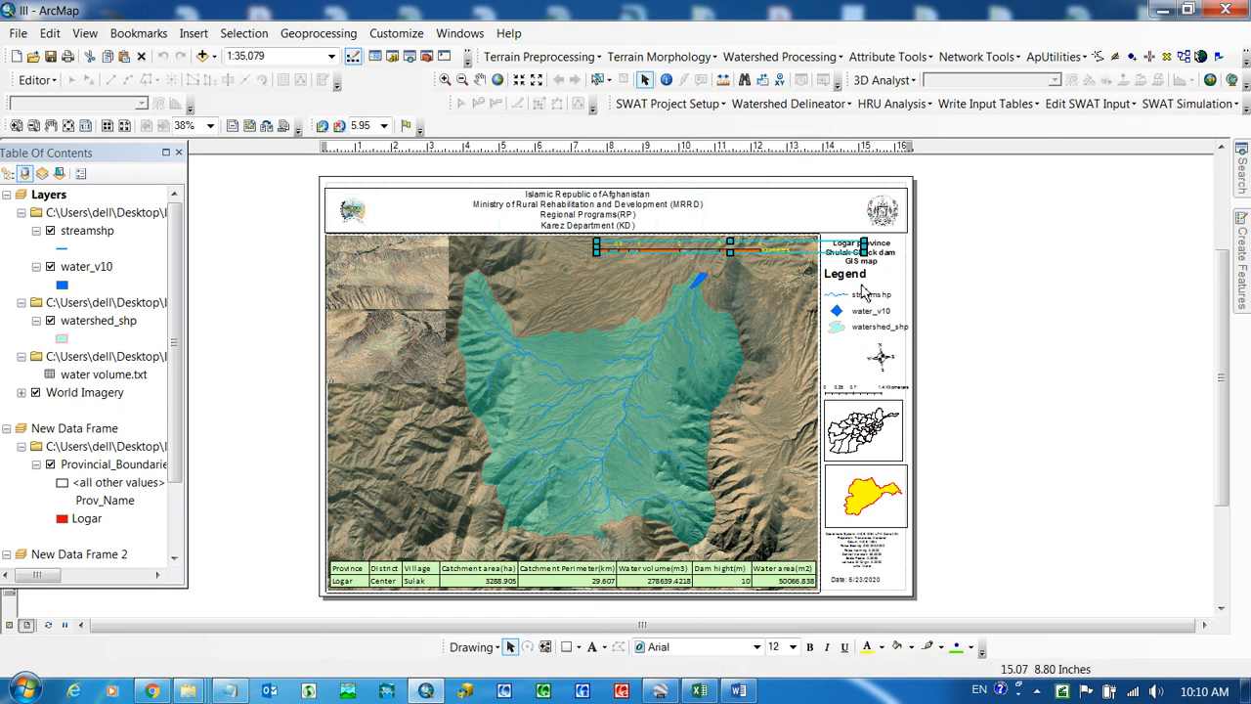
left_click(884, 362)
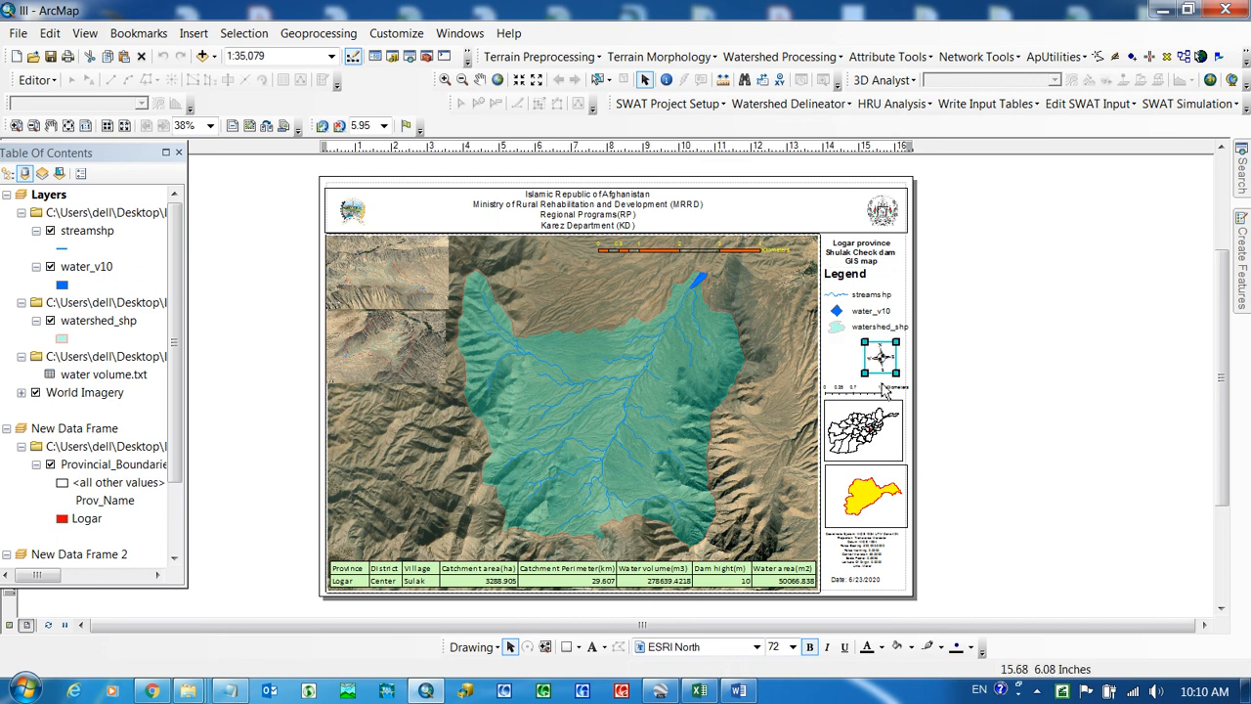
left_click(875, 407)
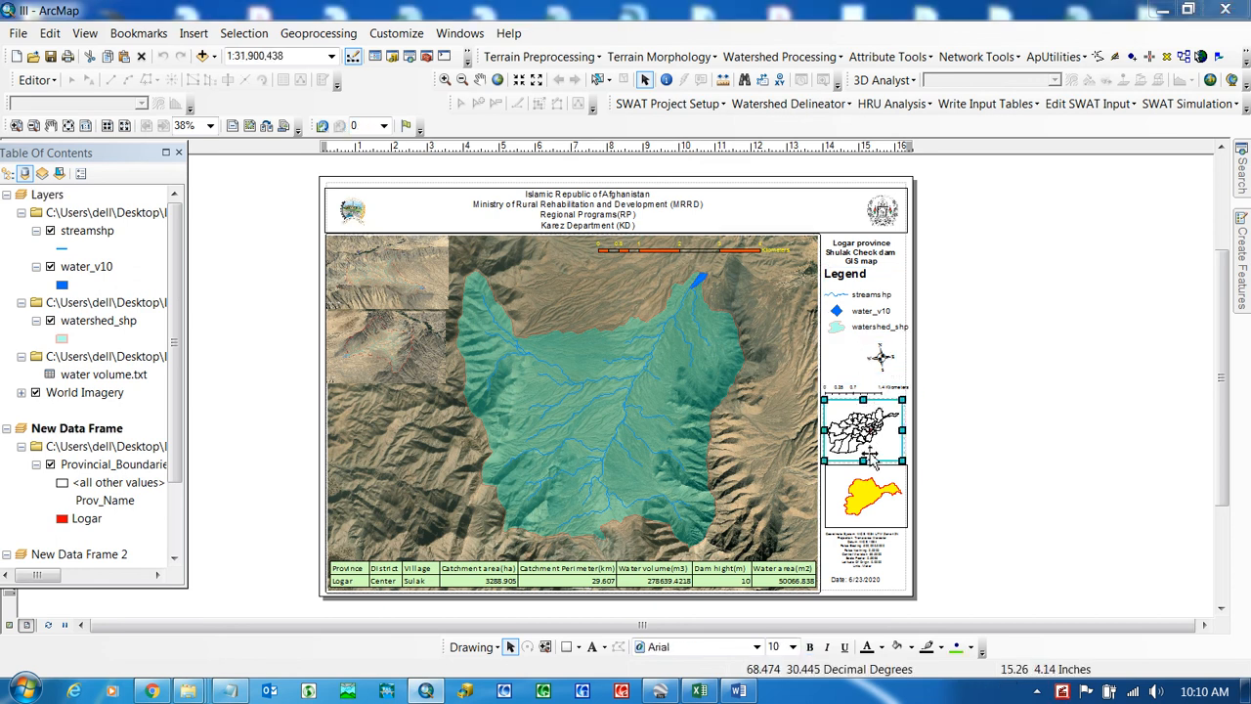
left_click(868, 499)
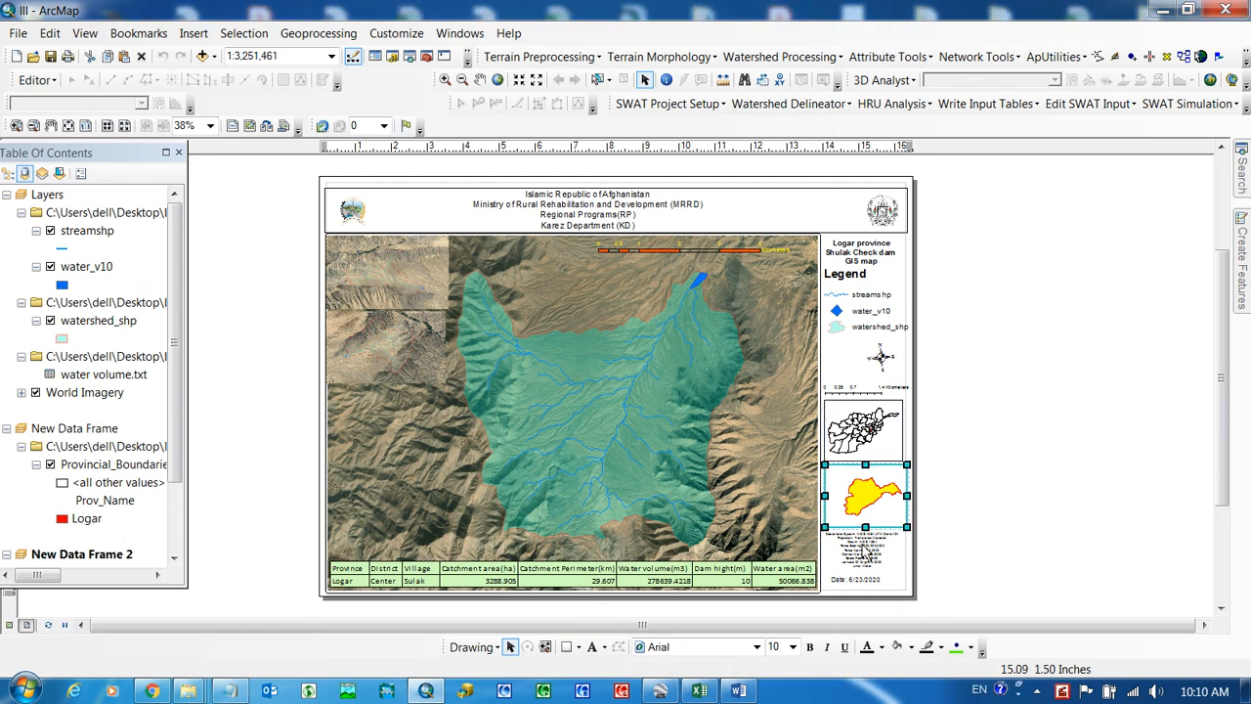
left_click(867, 554)
left_click(864, 581)
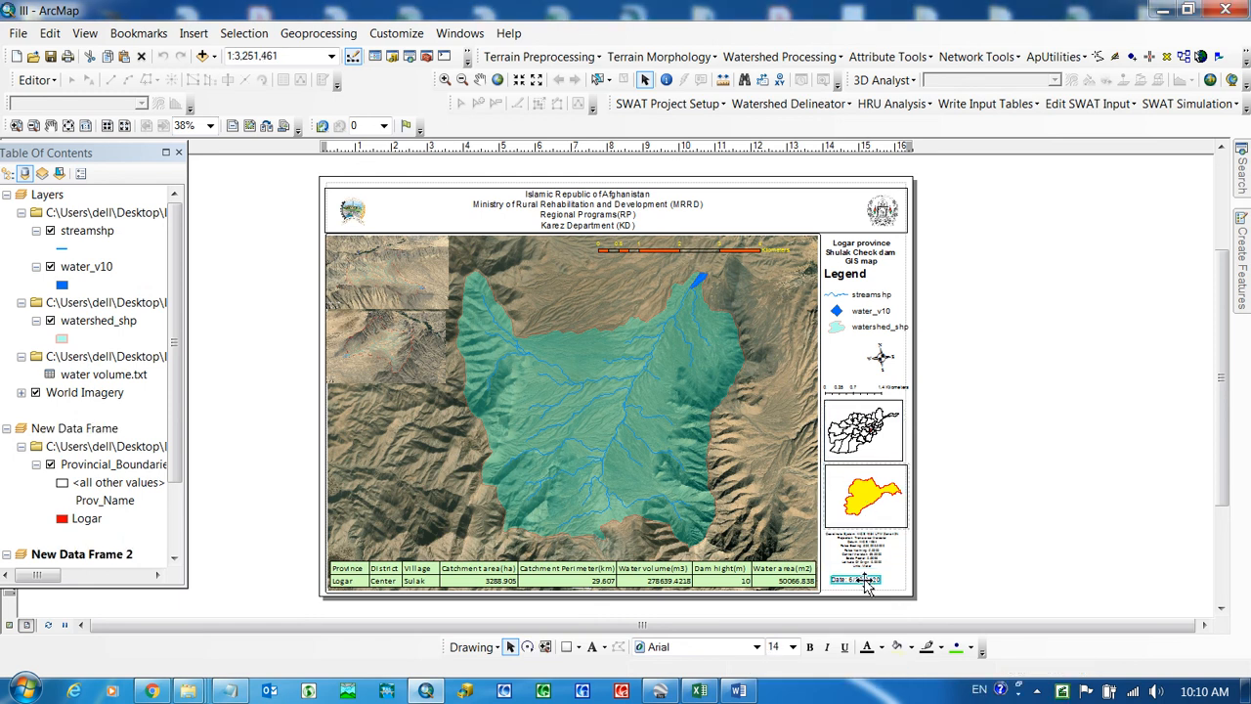
left_click(682, 581)
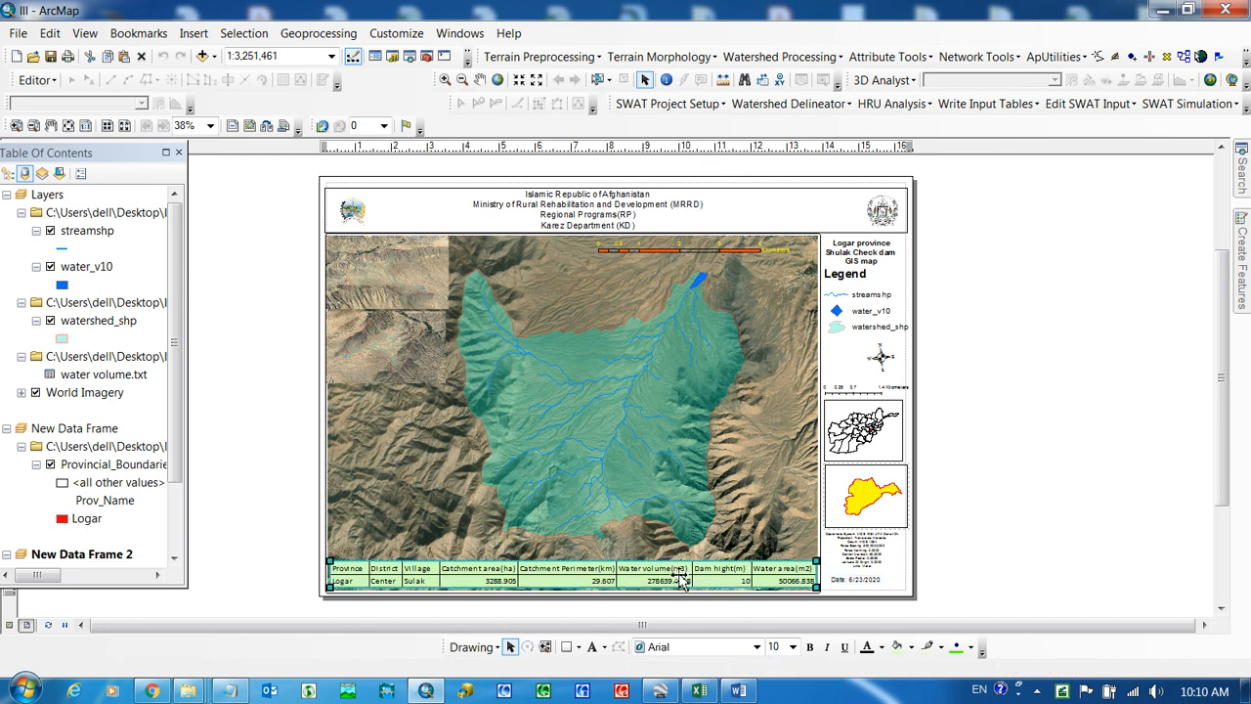
left_click(701, 250)
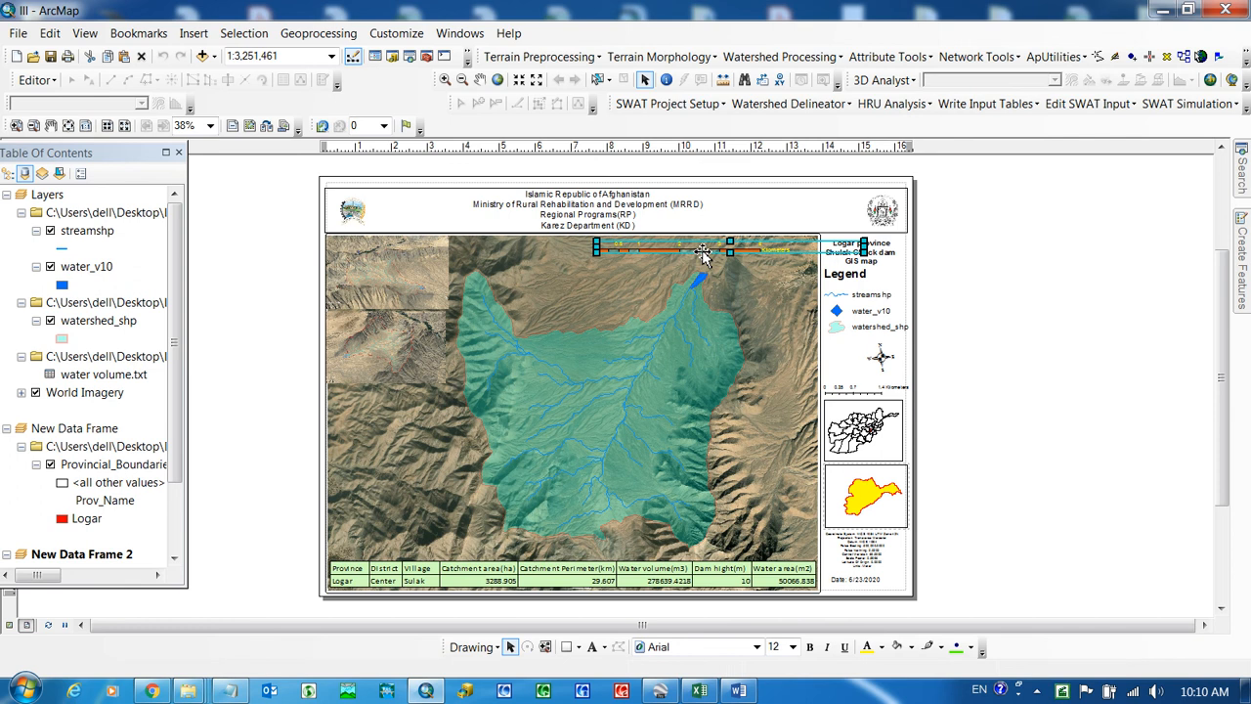
left_click(402, 272)
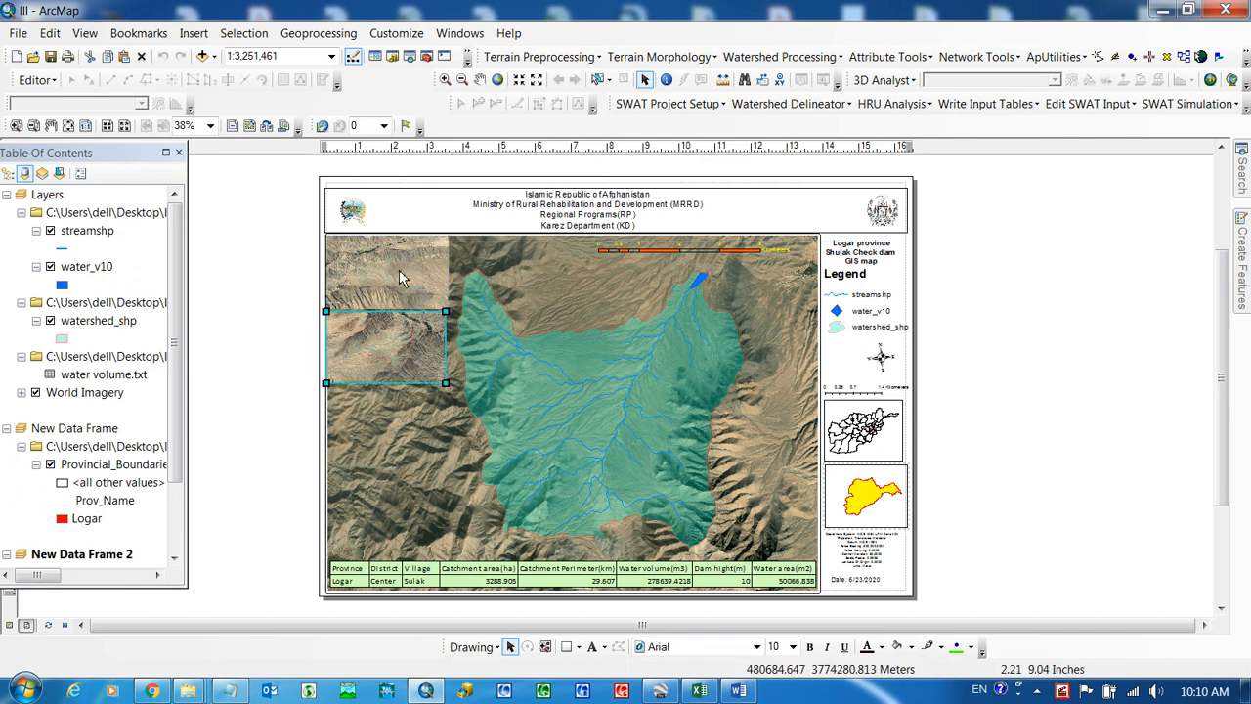
left_click(403, 332)
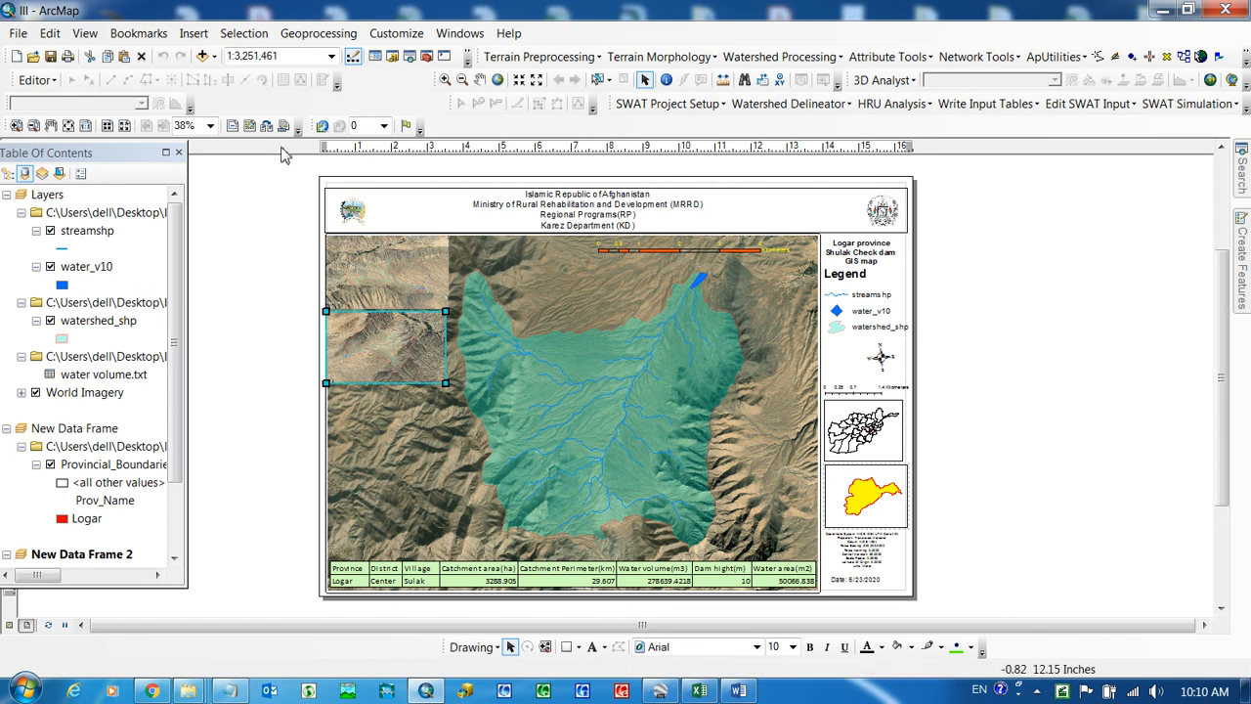
left_click(429, 444)
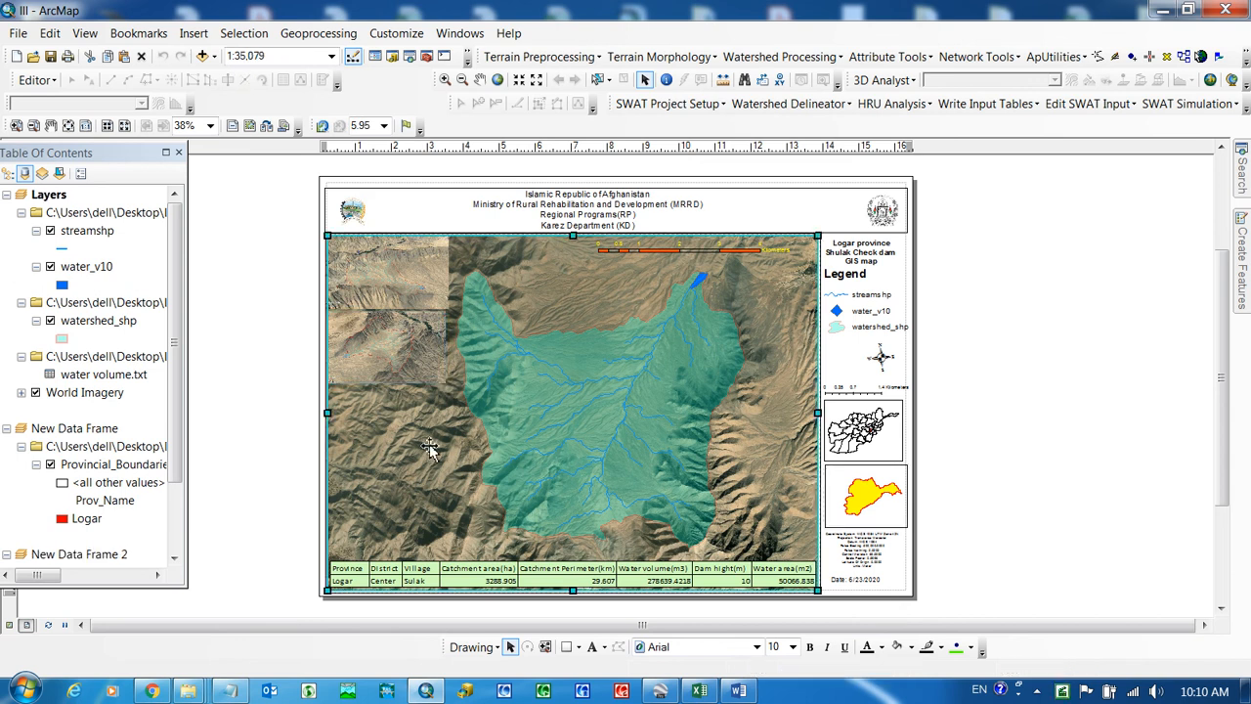
left_click(214, 57)
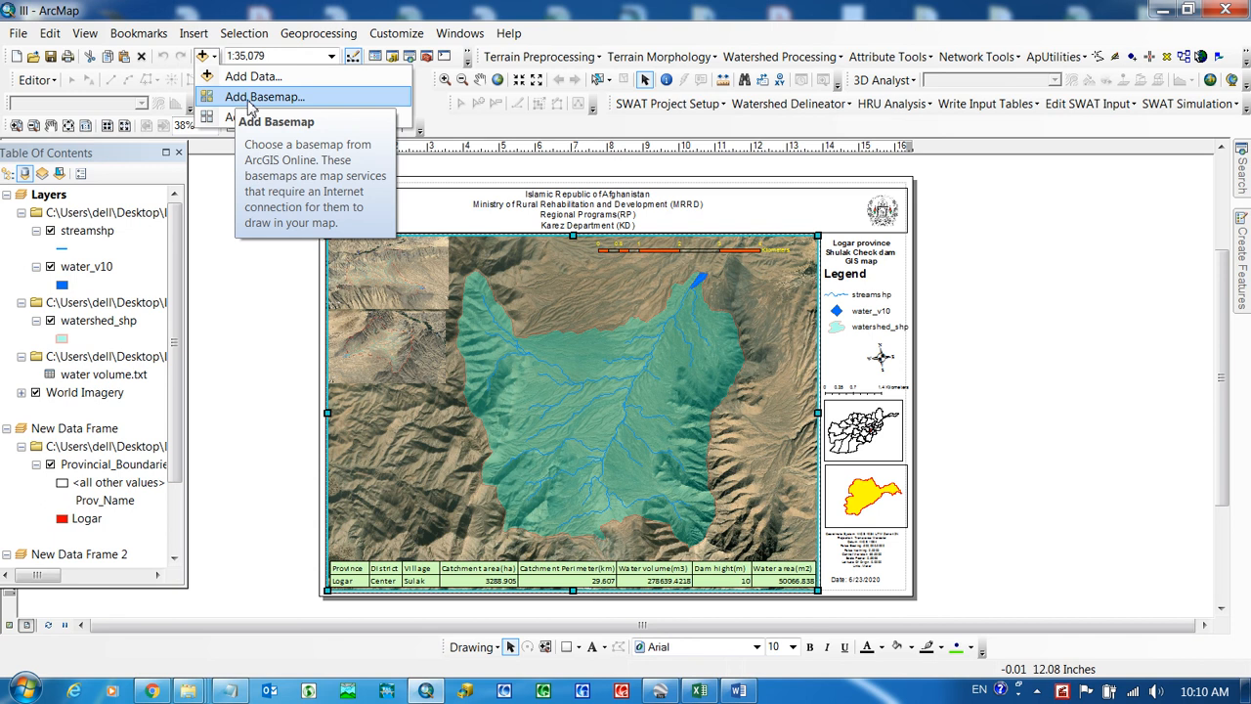
left_click(999, 360)
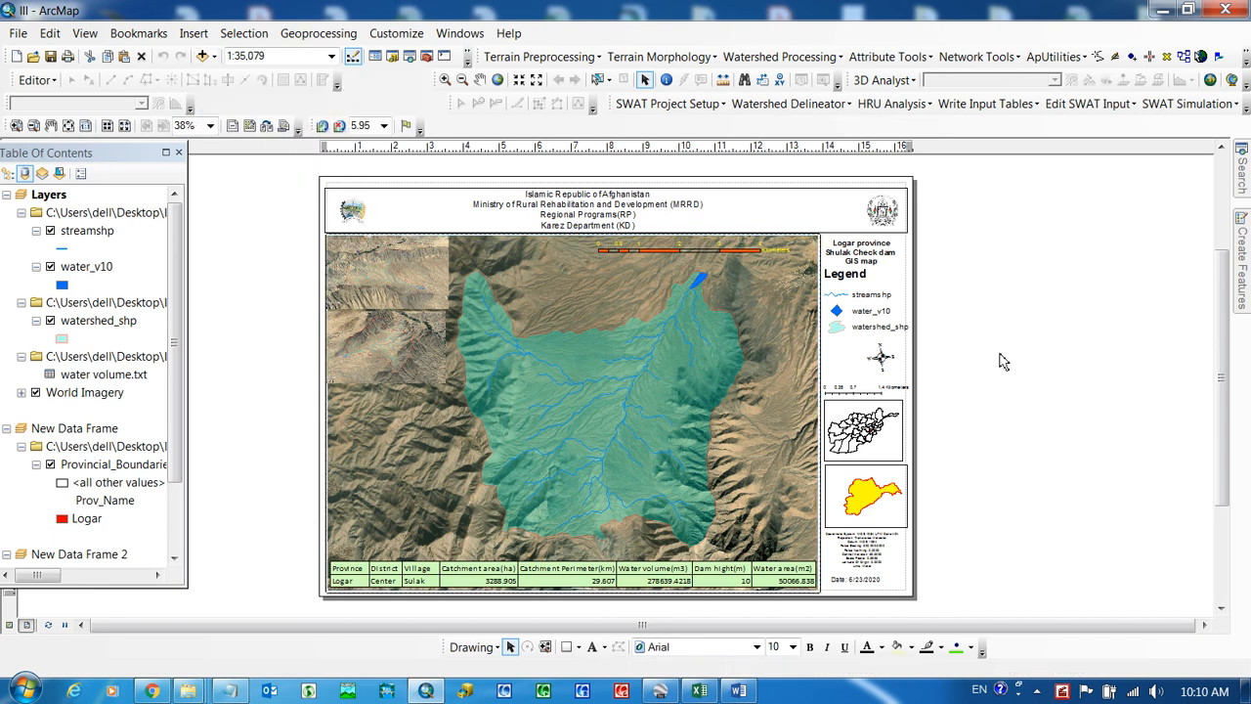
right_click(1064, 692)
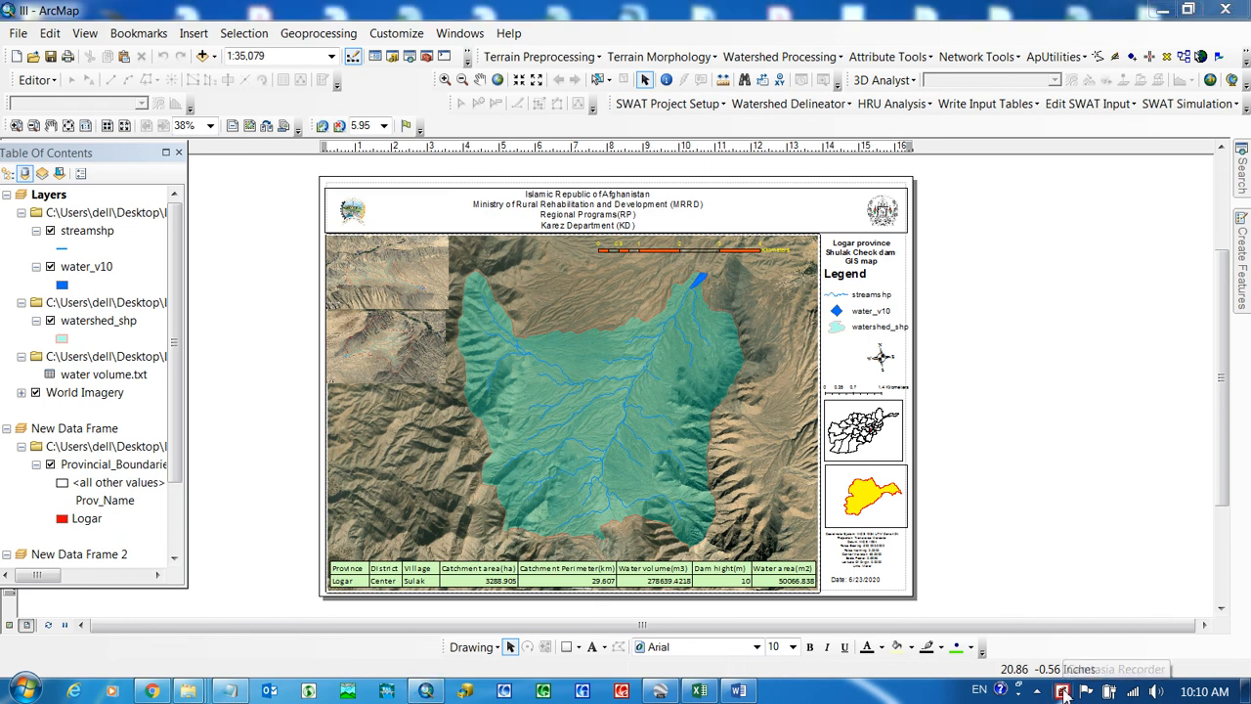